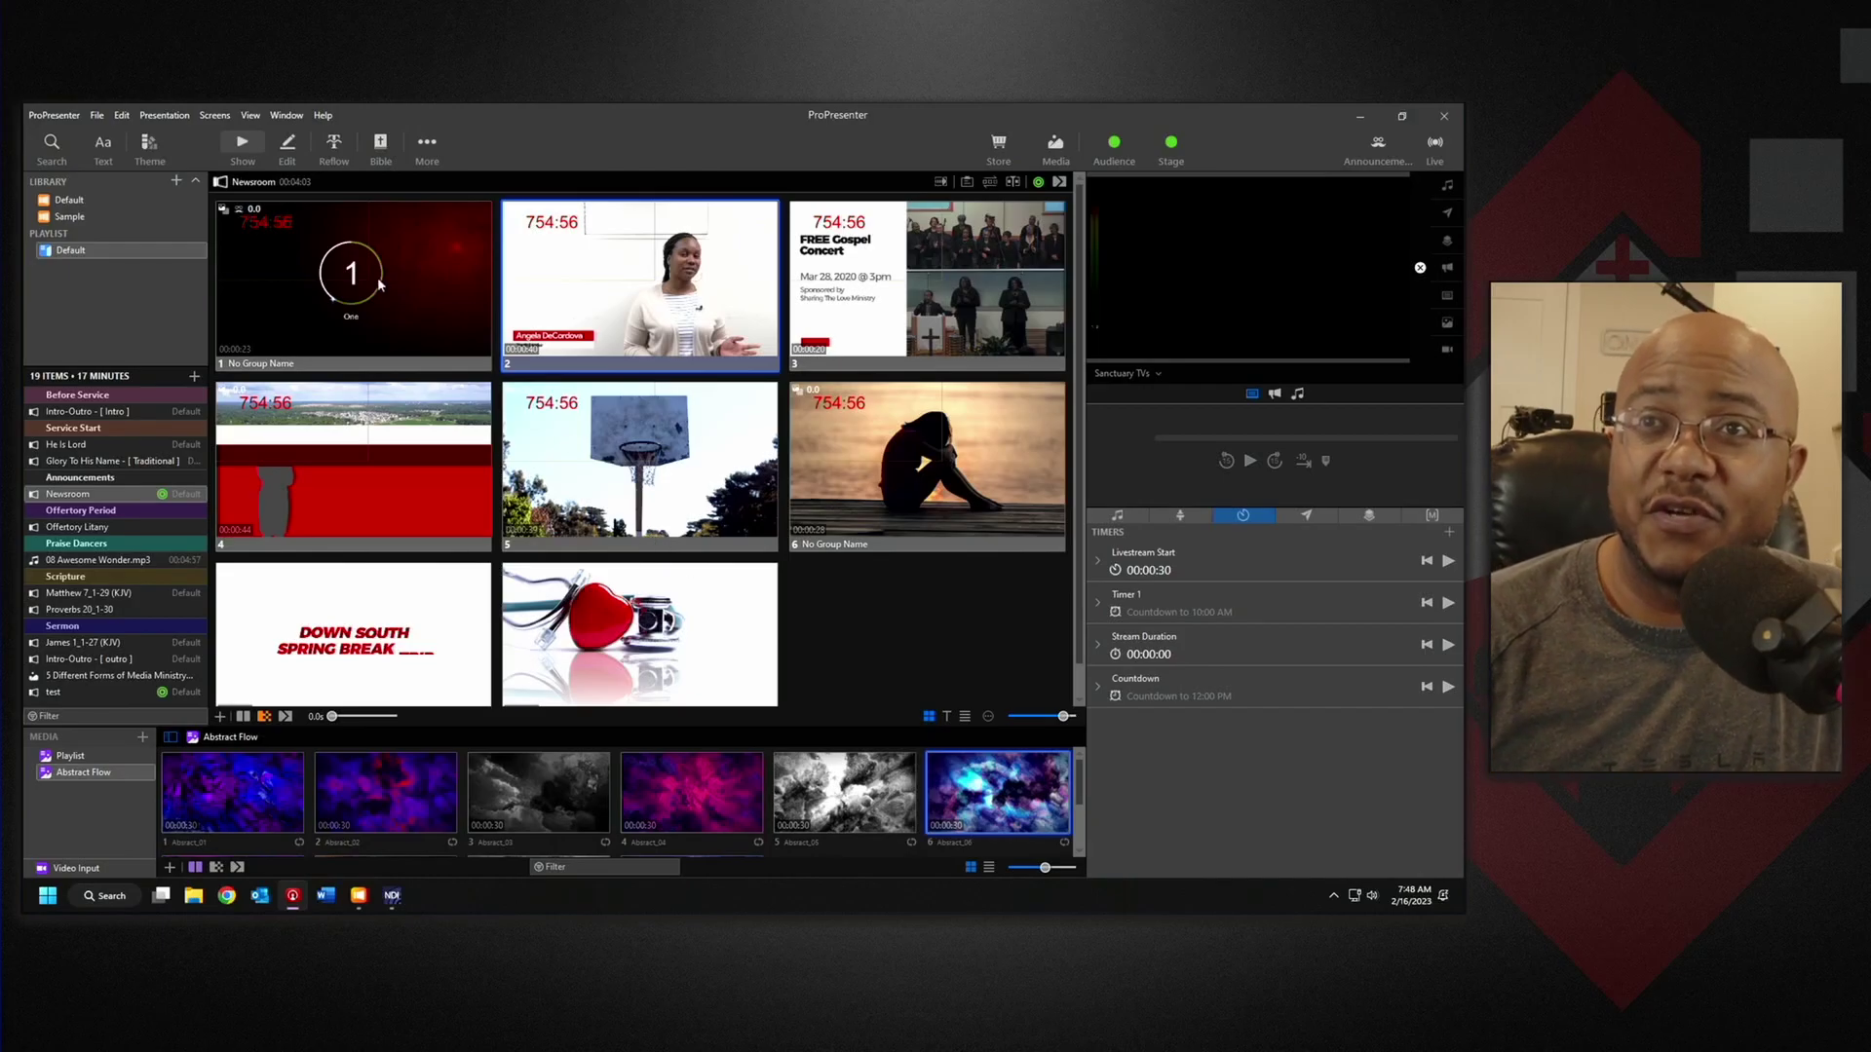
# - Try removing all actions from the first slide of the Newsroom presentation, and undo the removal
pyautogui.rightClick(267, 256)
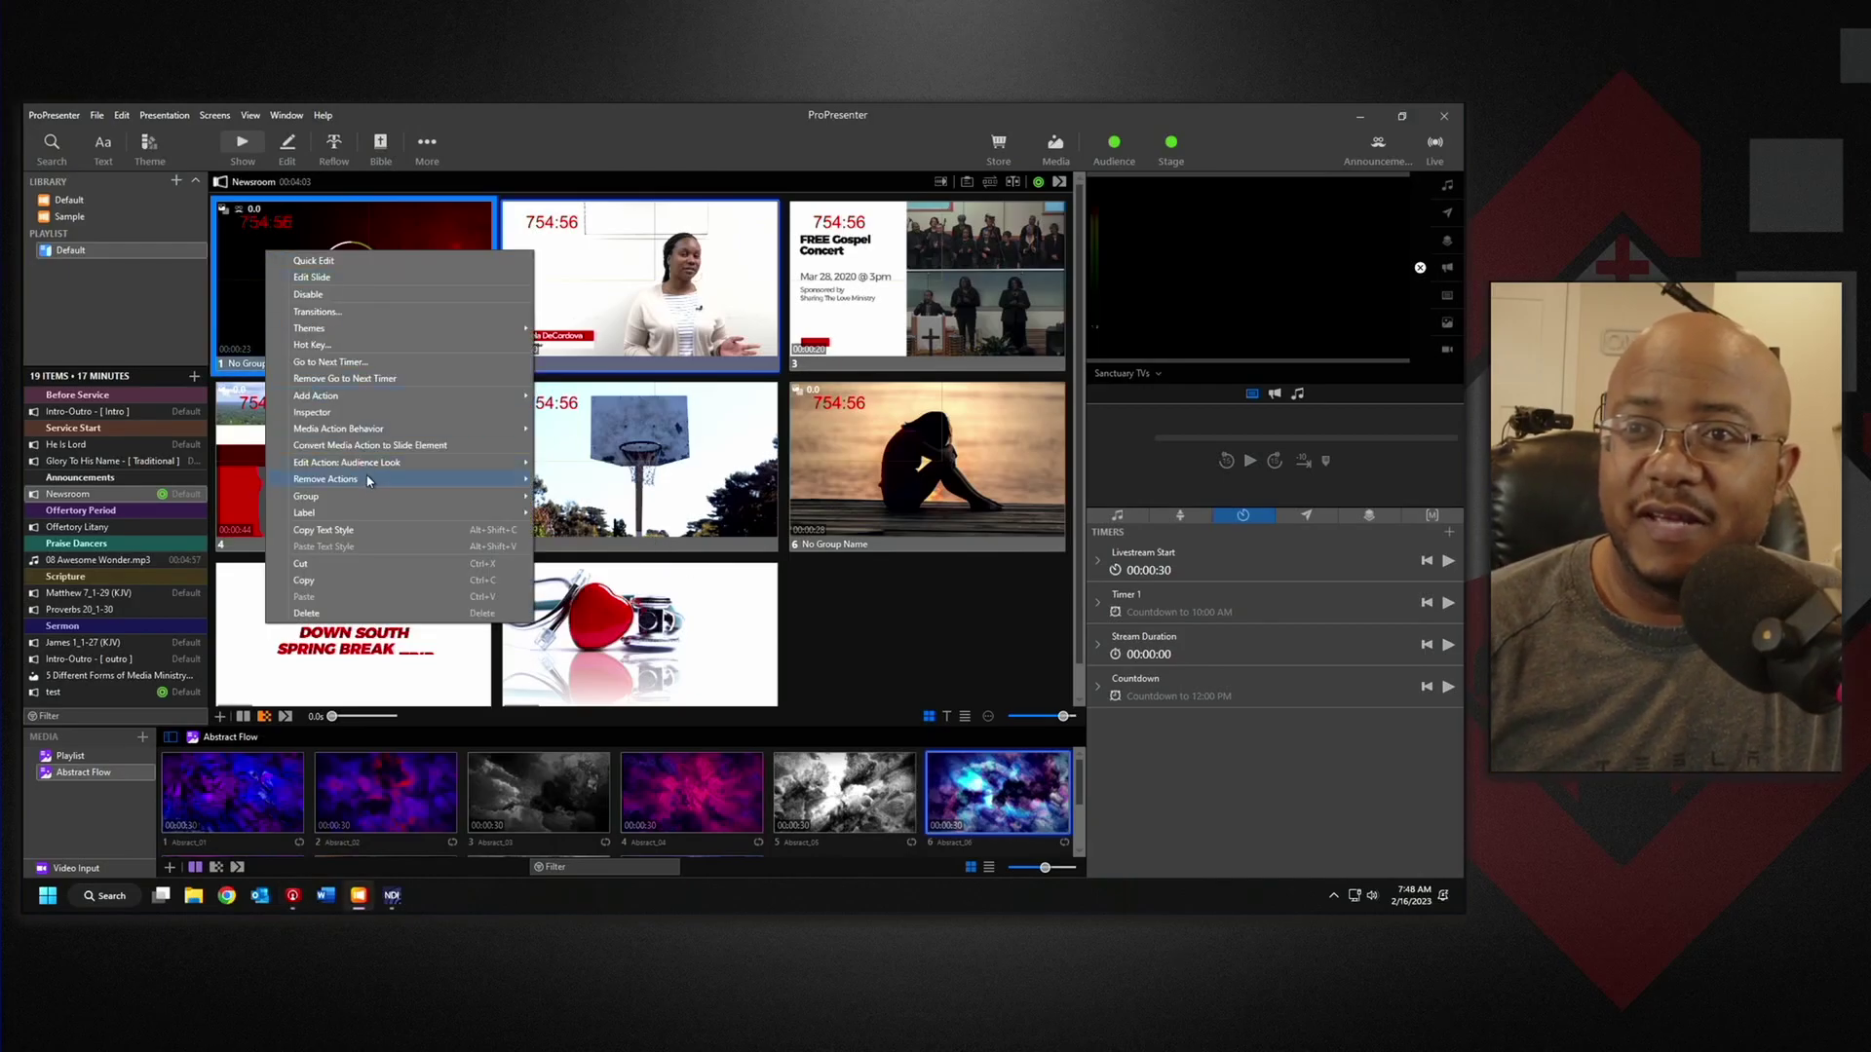
pyautogui.moveTo(368, 478)
pyautogui.click(590, 519)
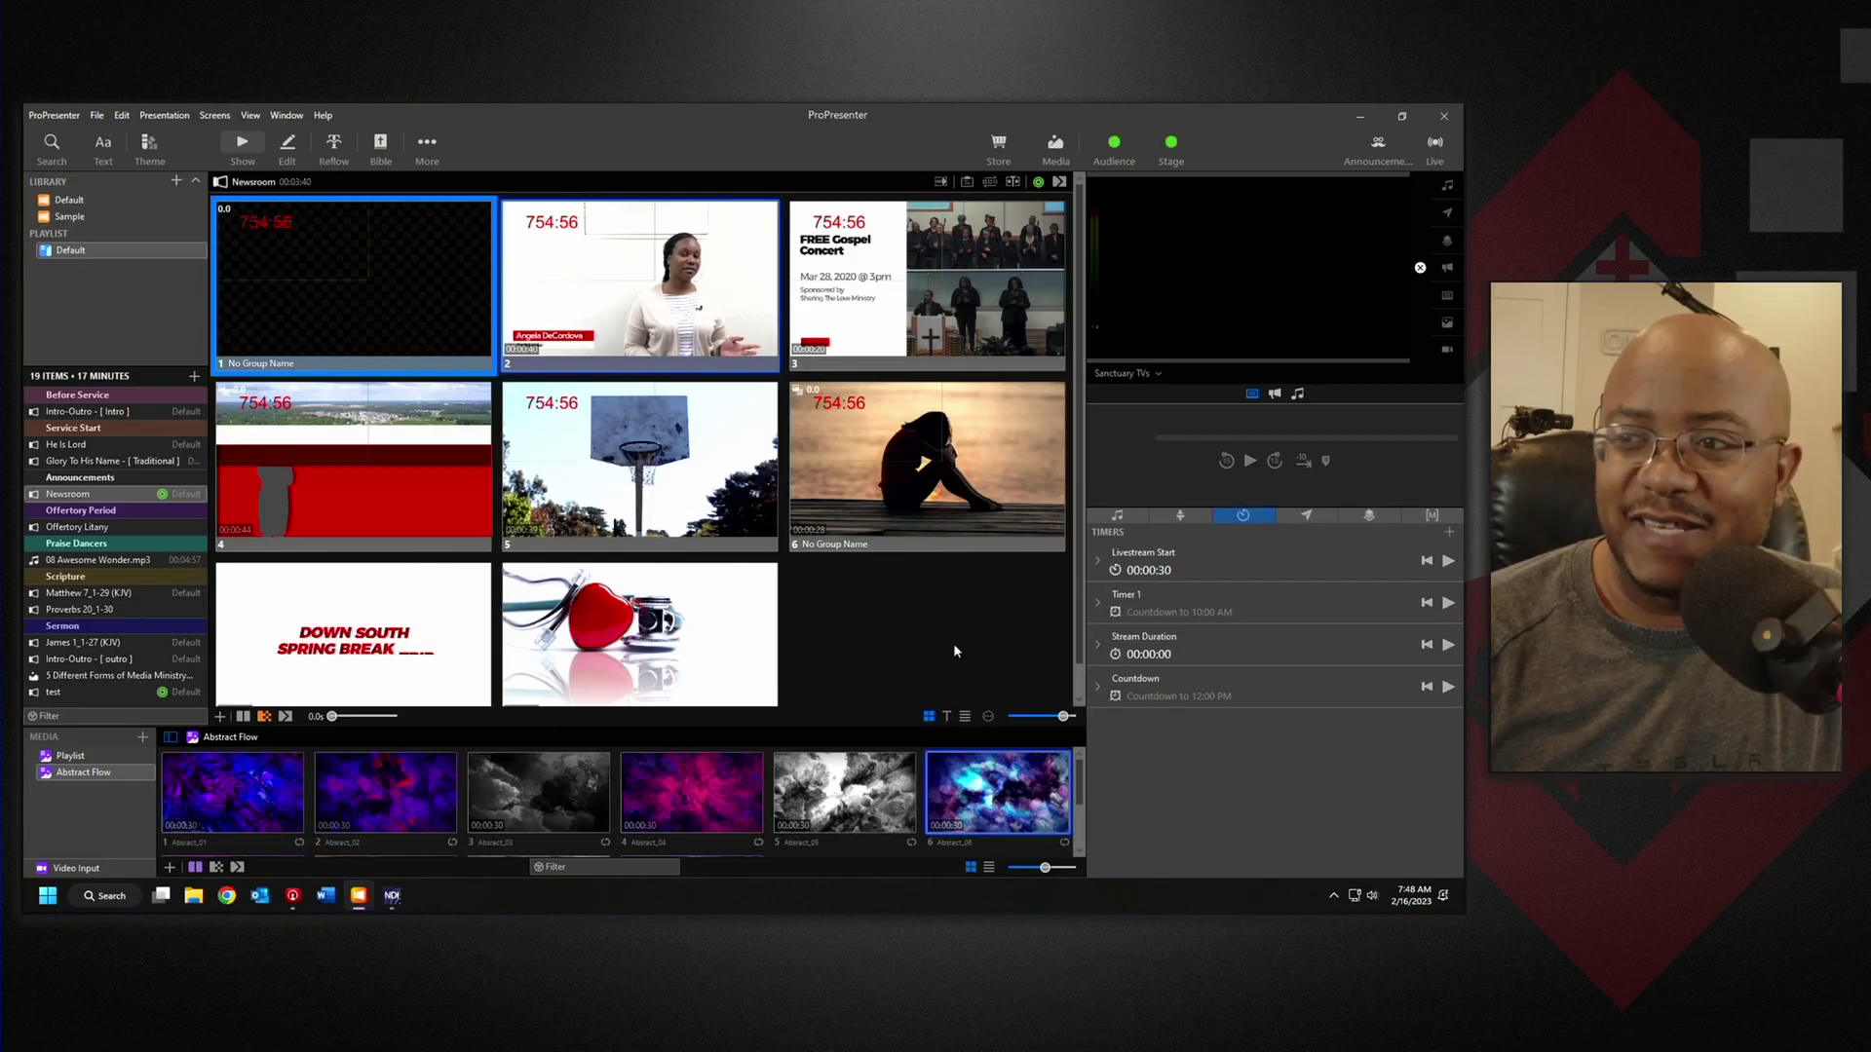
pyautogui.scroll(-1, 943, 646)
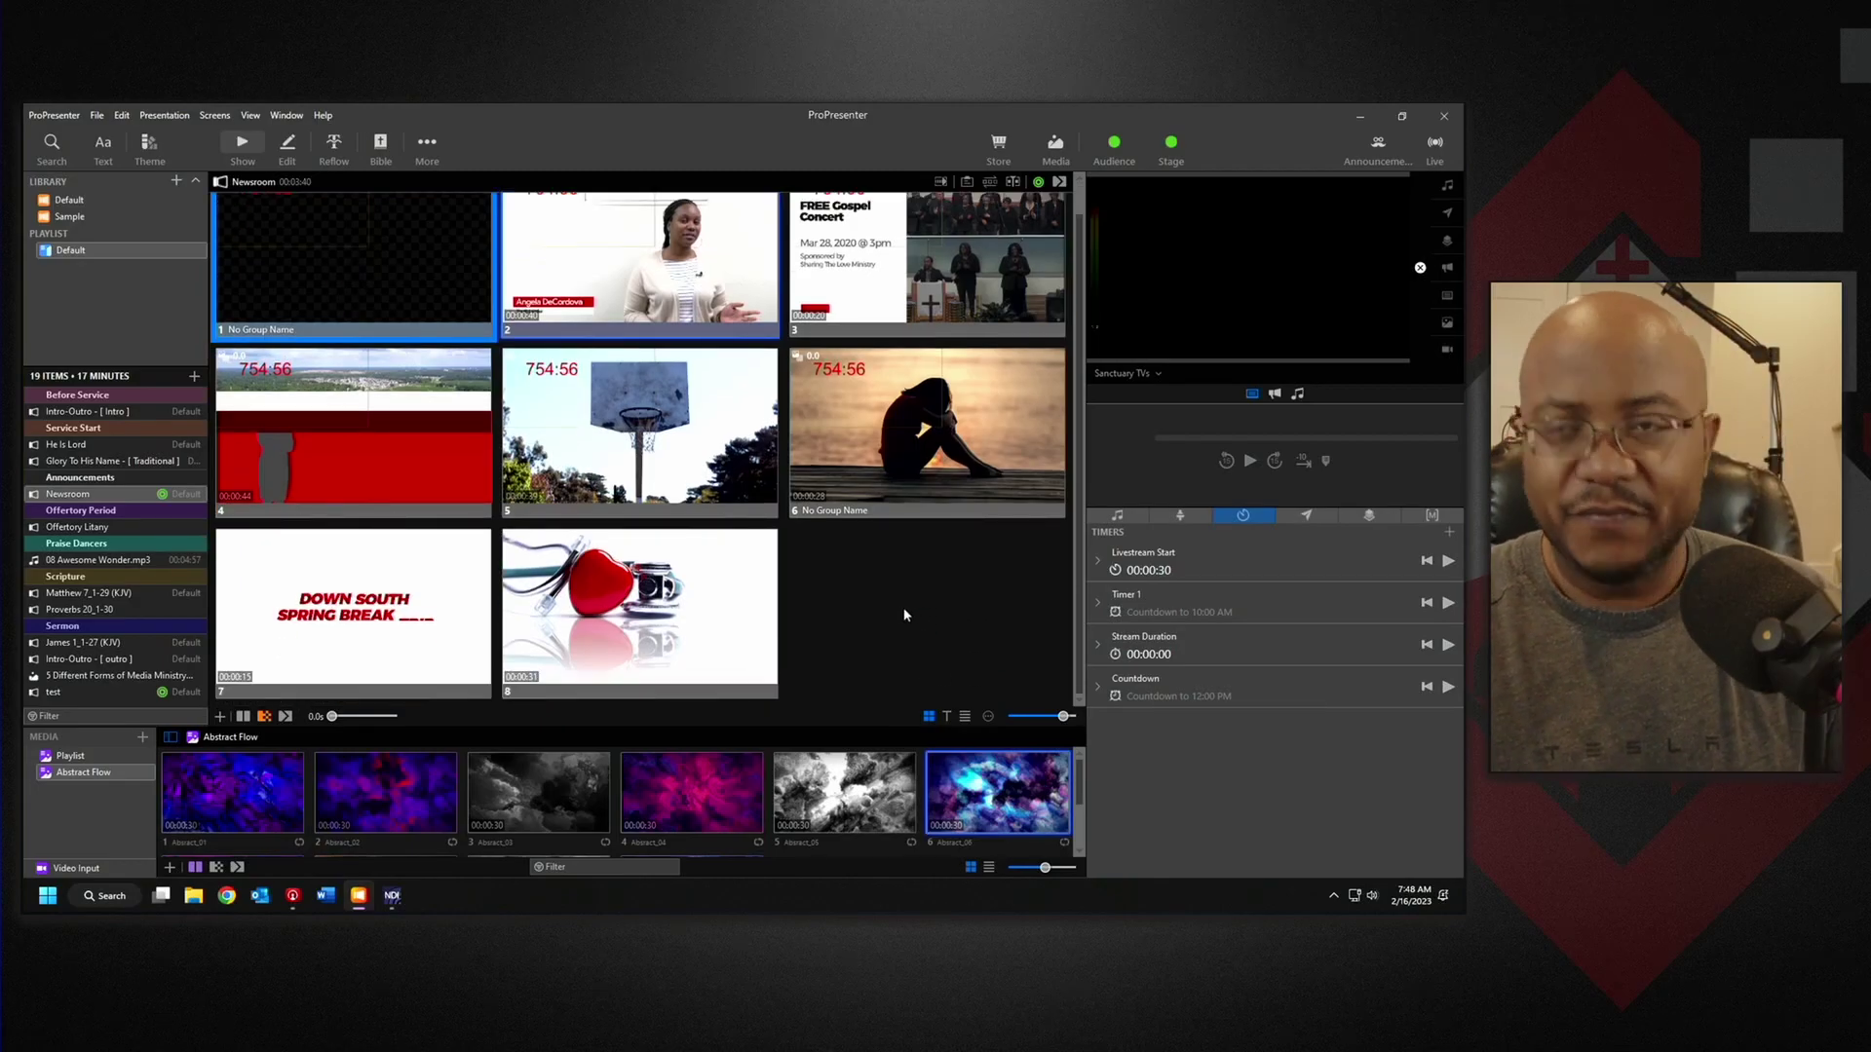
pyautogui.hotkey('ctrl', 'z')
# - Remove only the Audience Look action from the first Newsroom slide
pyautogui.scroll(1, 399, 327)
pyautogui.rightClick(411, 308)
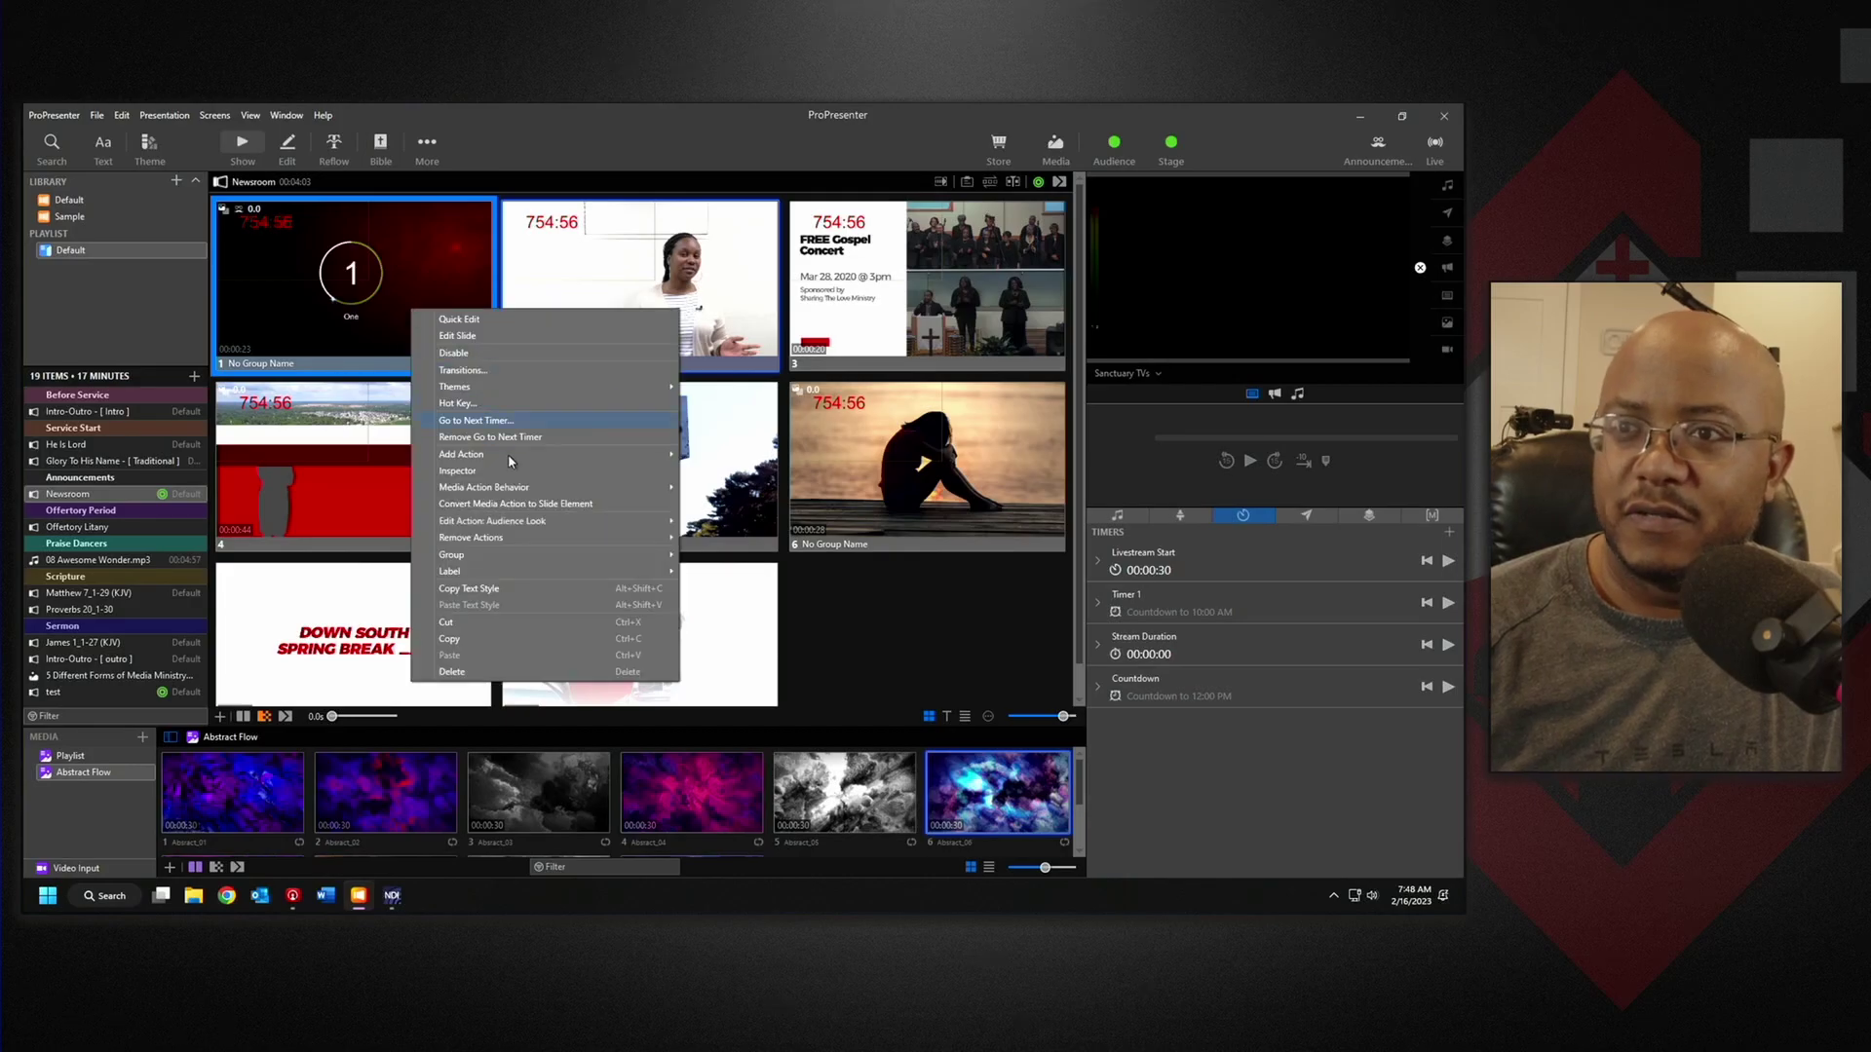
pyautogui.moveTo(516, 541)
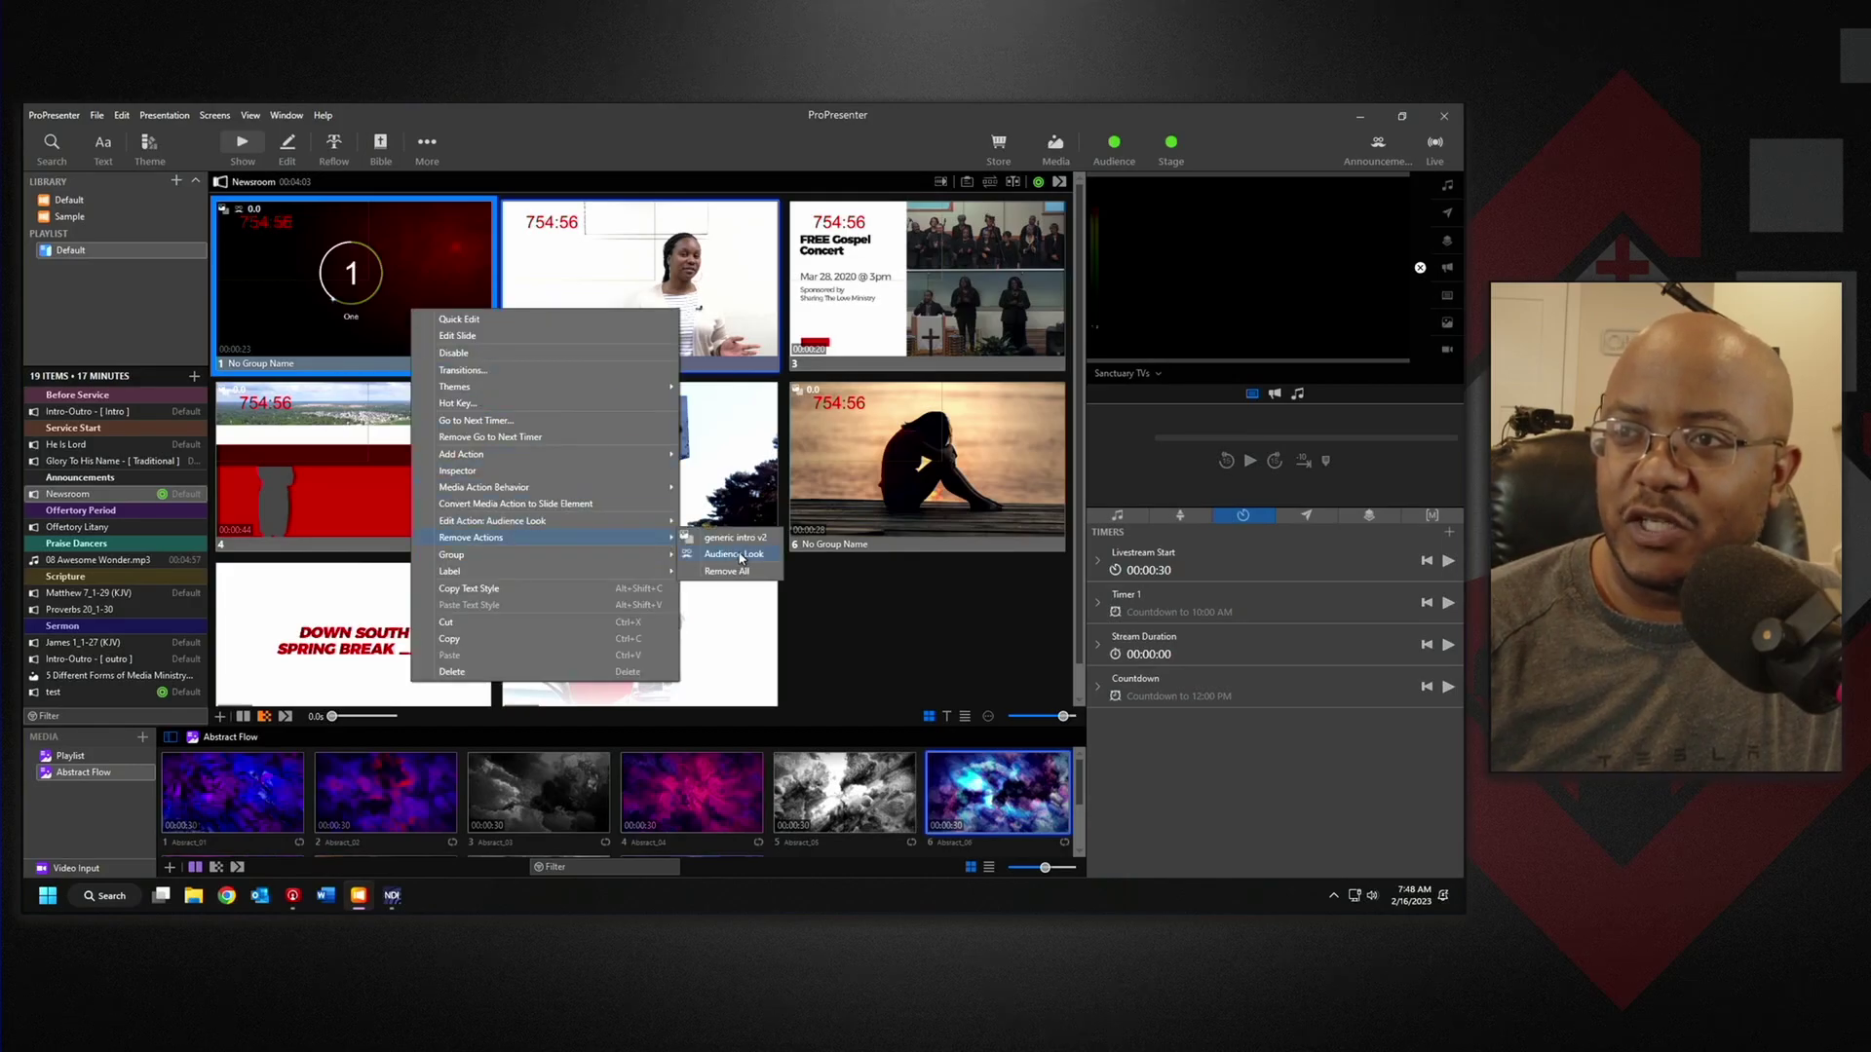
pyautogui.click(741, 555)
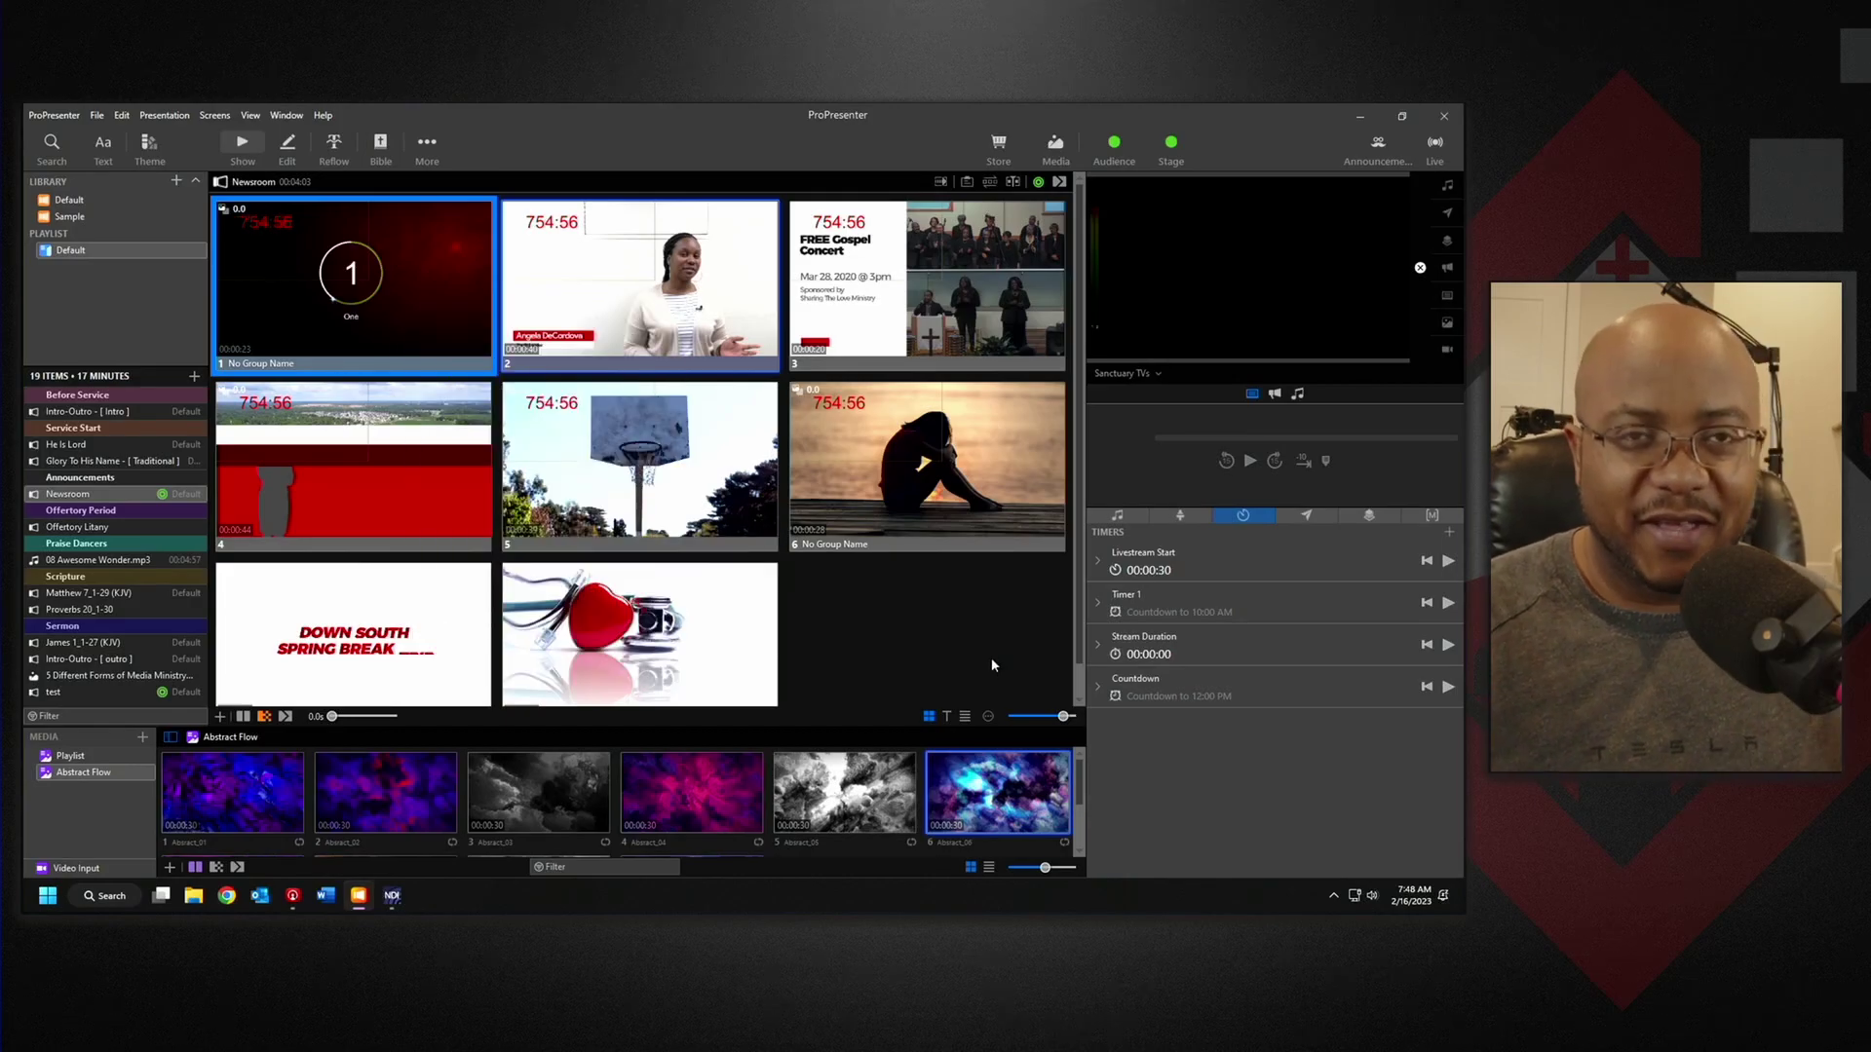
# - In the screen configuration, delete the entrance and ATEM audience screens
pyautogui.click(54, 115)
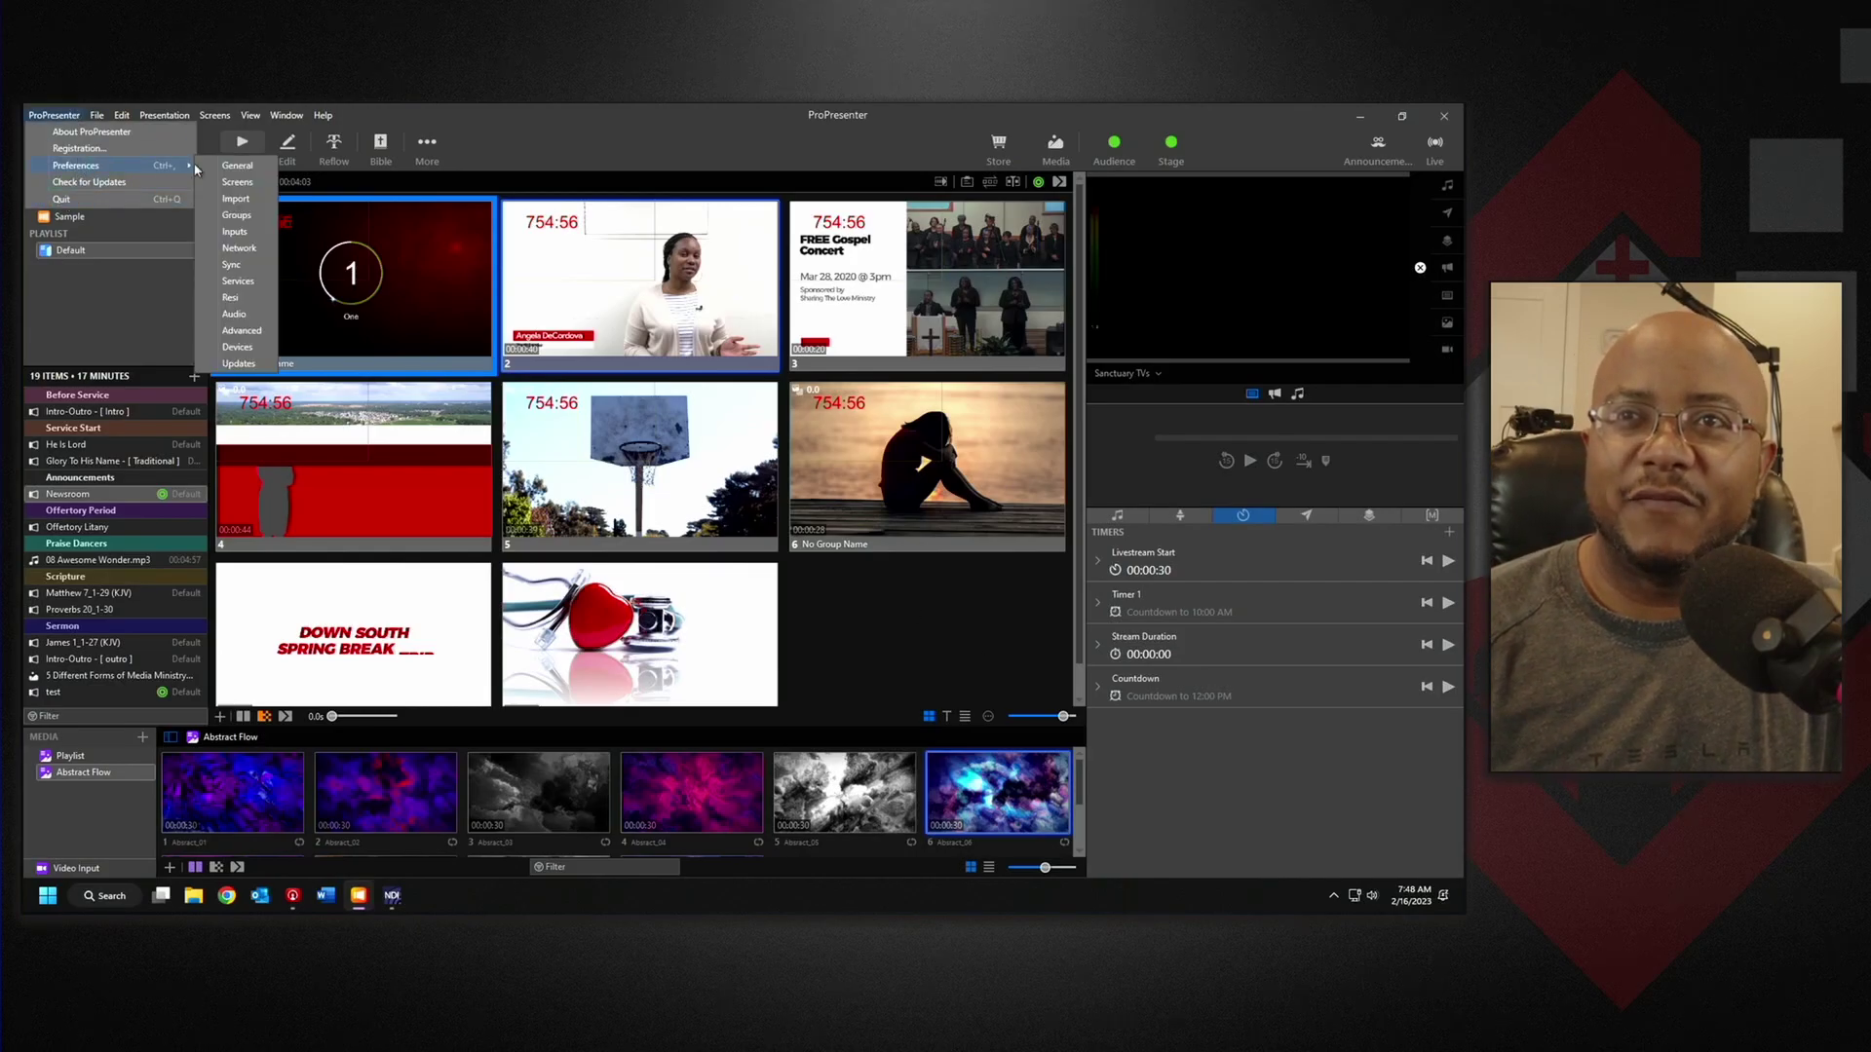
pyautogui.click(238, 182)
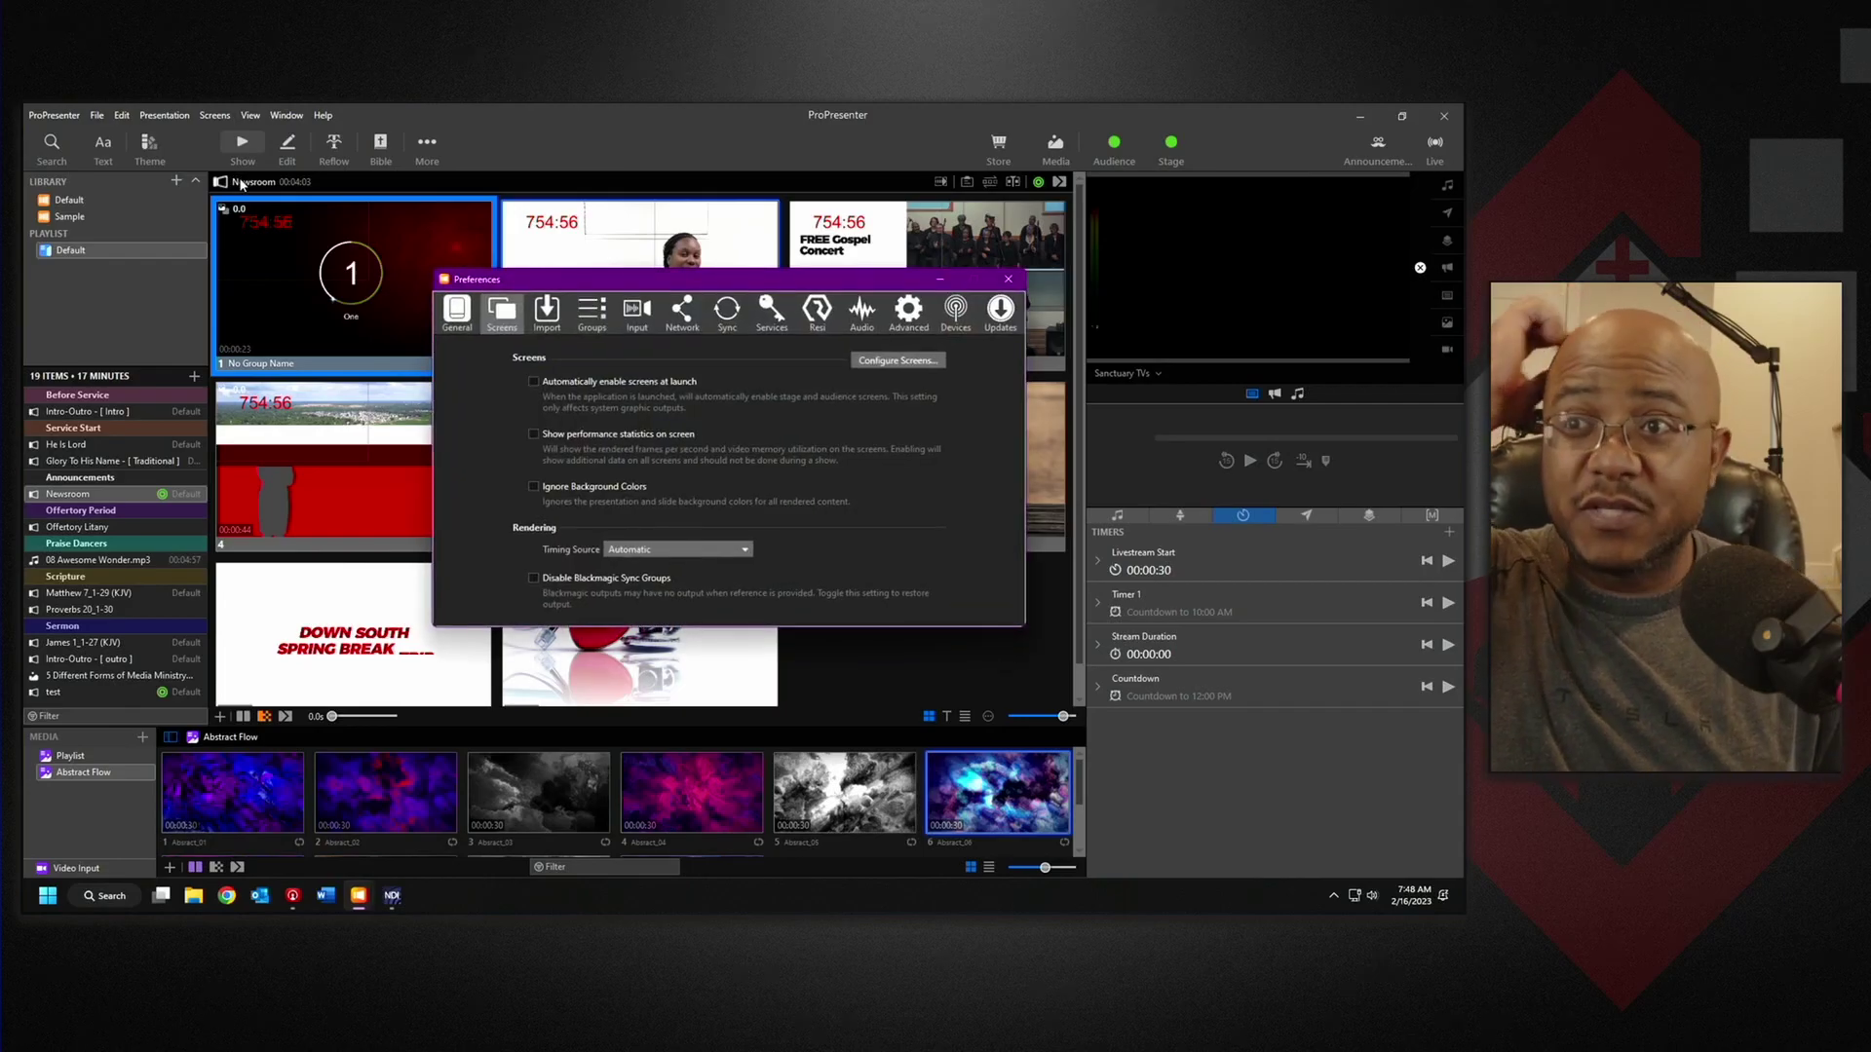
pyautogui.click(879, 363)
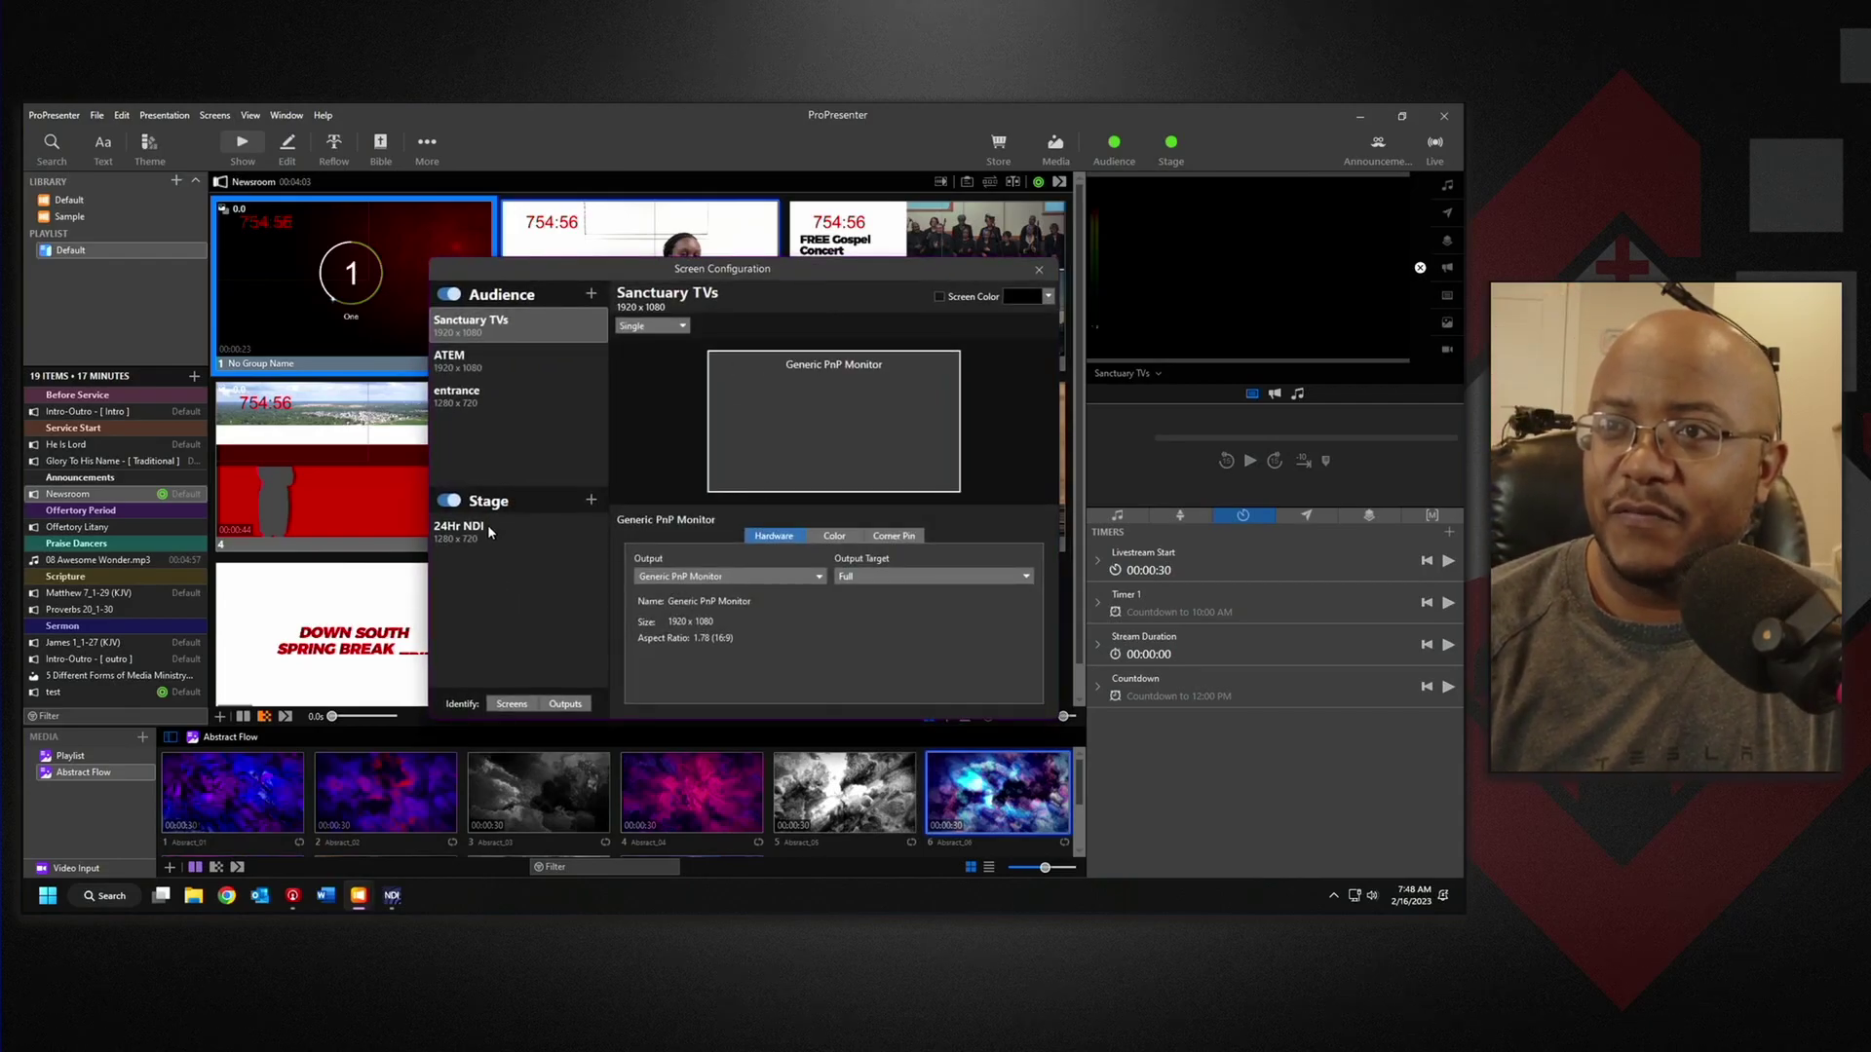
pyautogui.click(466, 398)
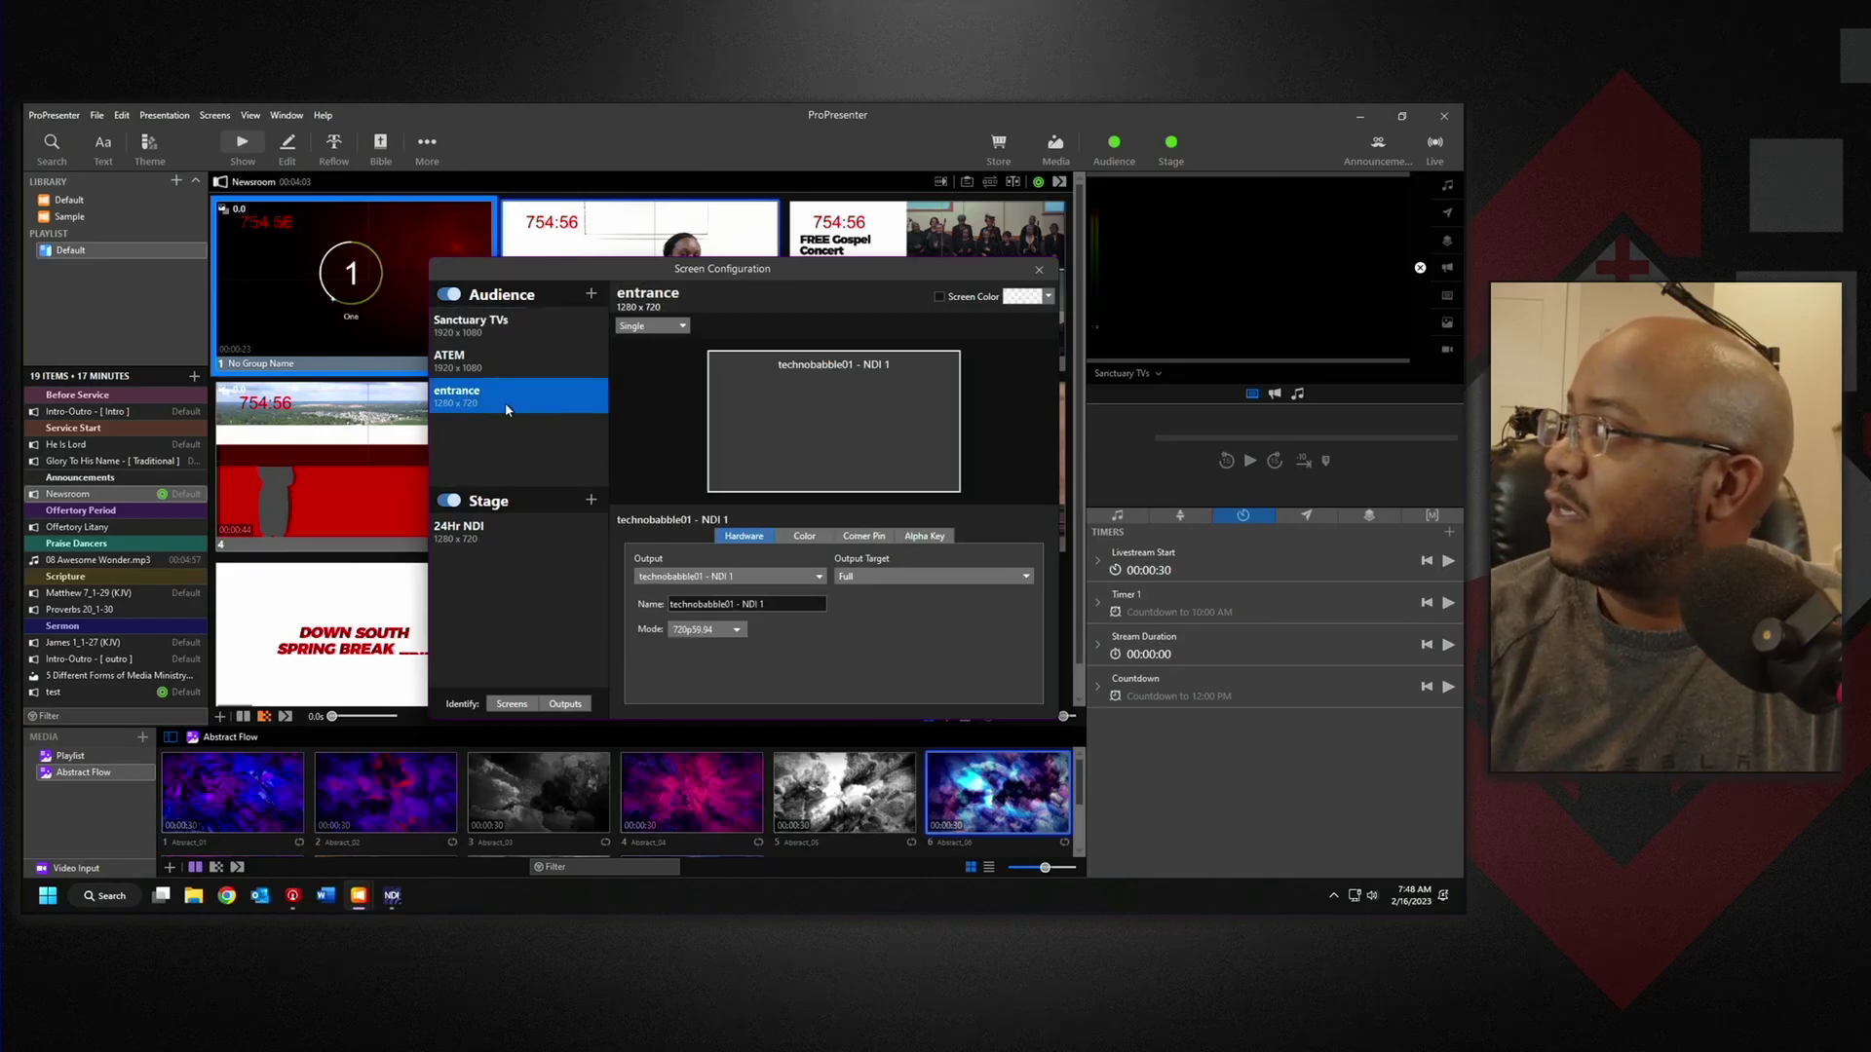
pyautogui.rightClick(506, 405)
pyautogui.click(558, 432)
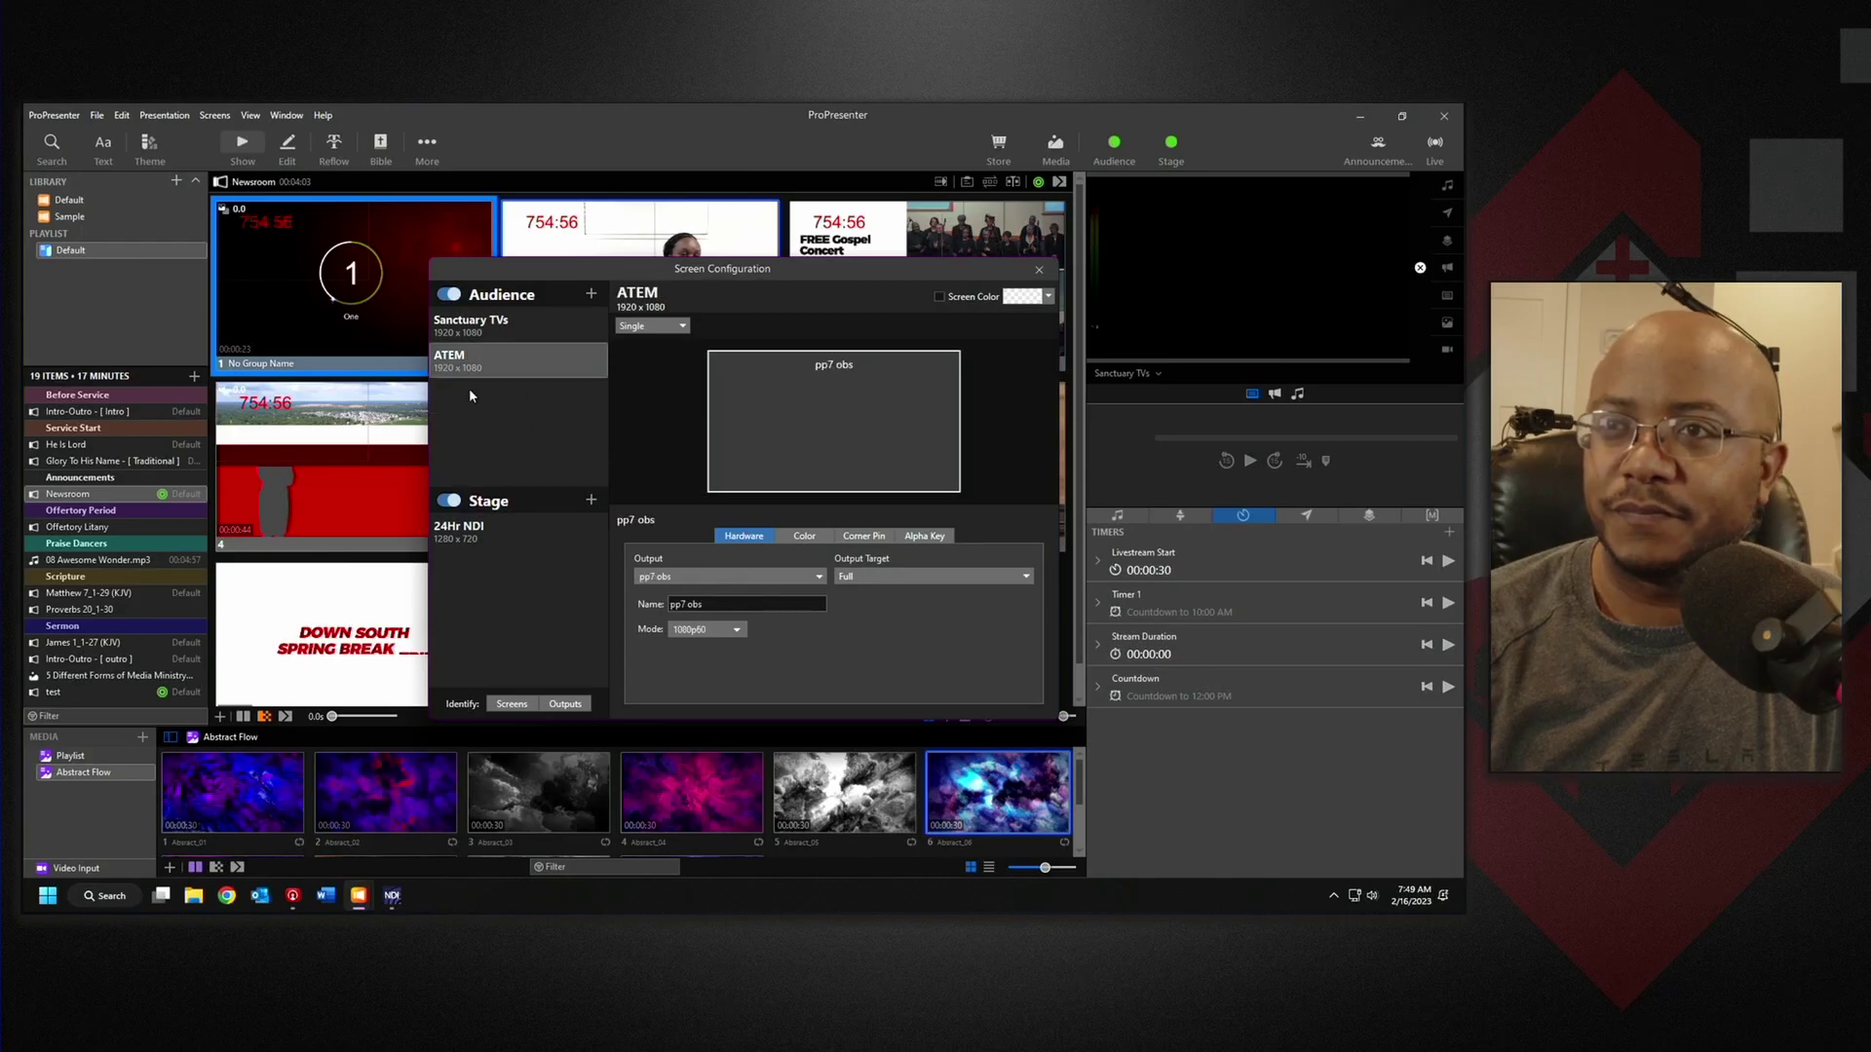
pyautogui.rightClick(528, 364)
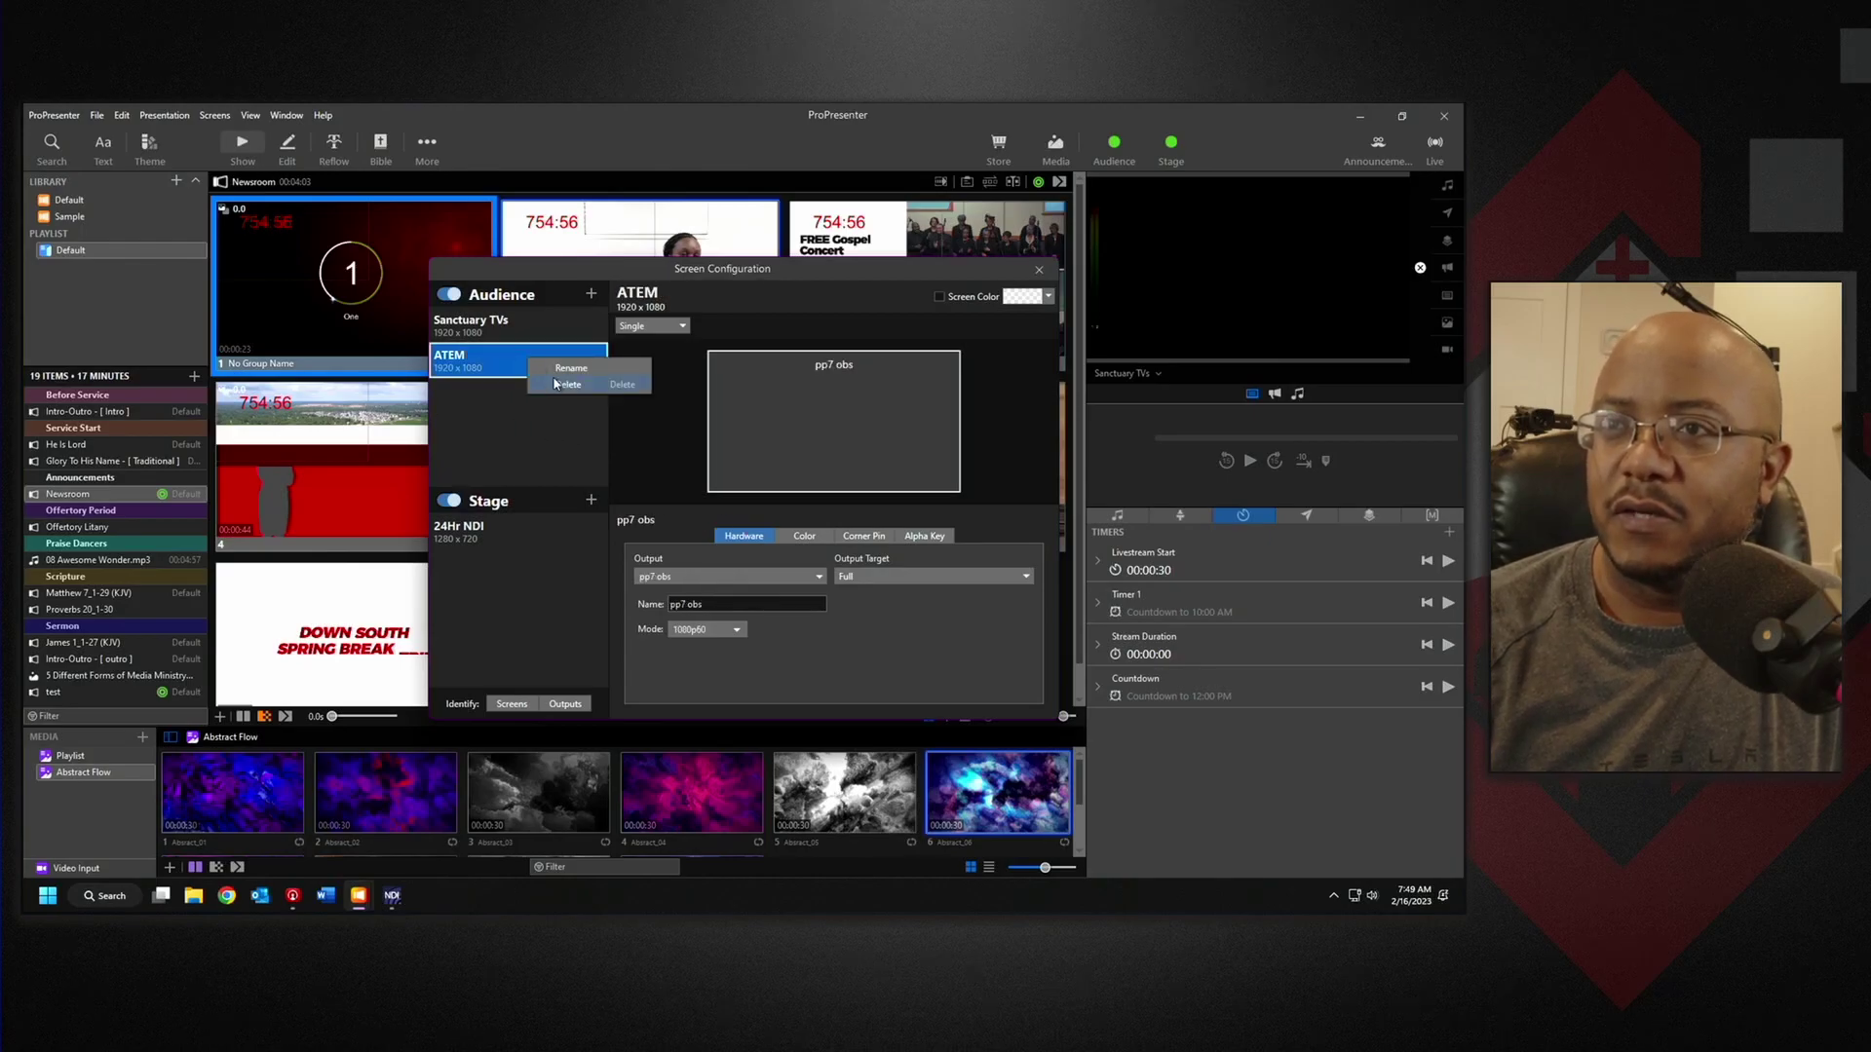
pyautogui.click(563, 387)
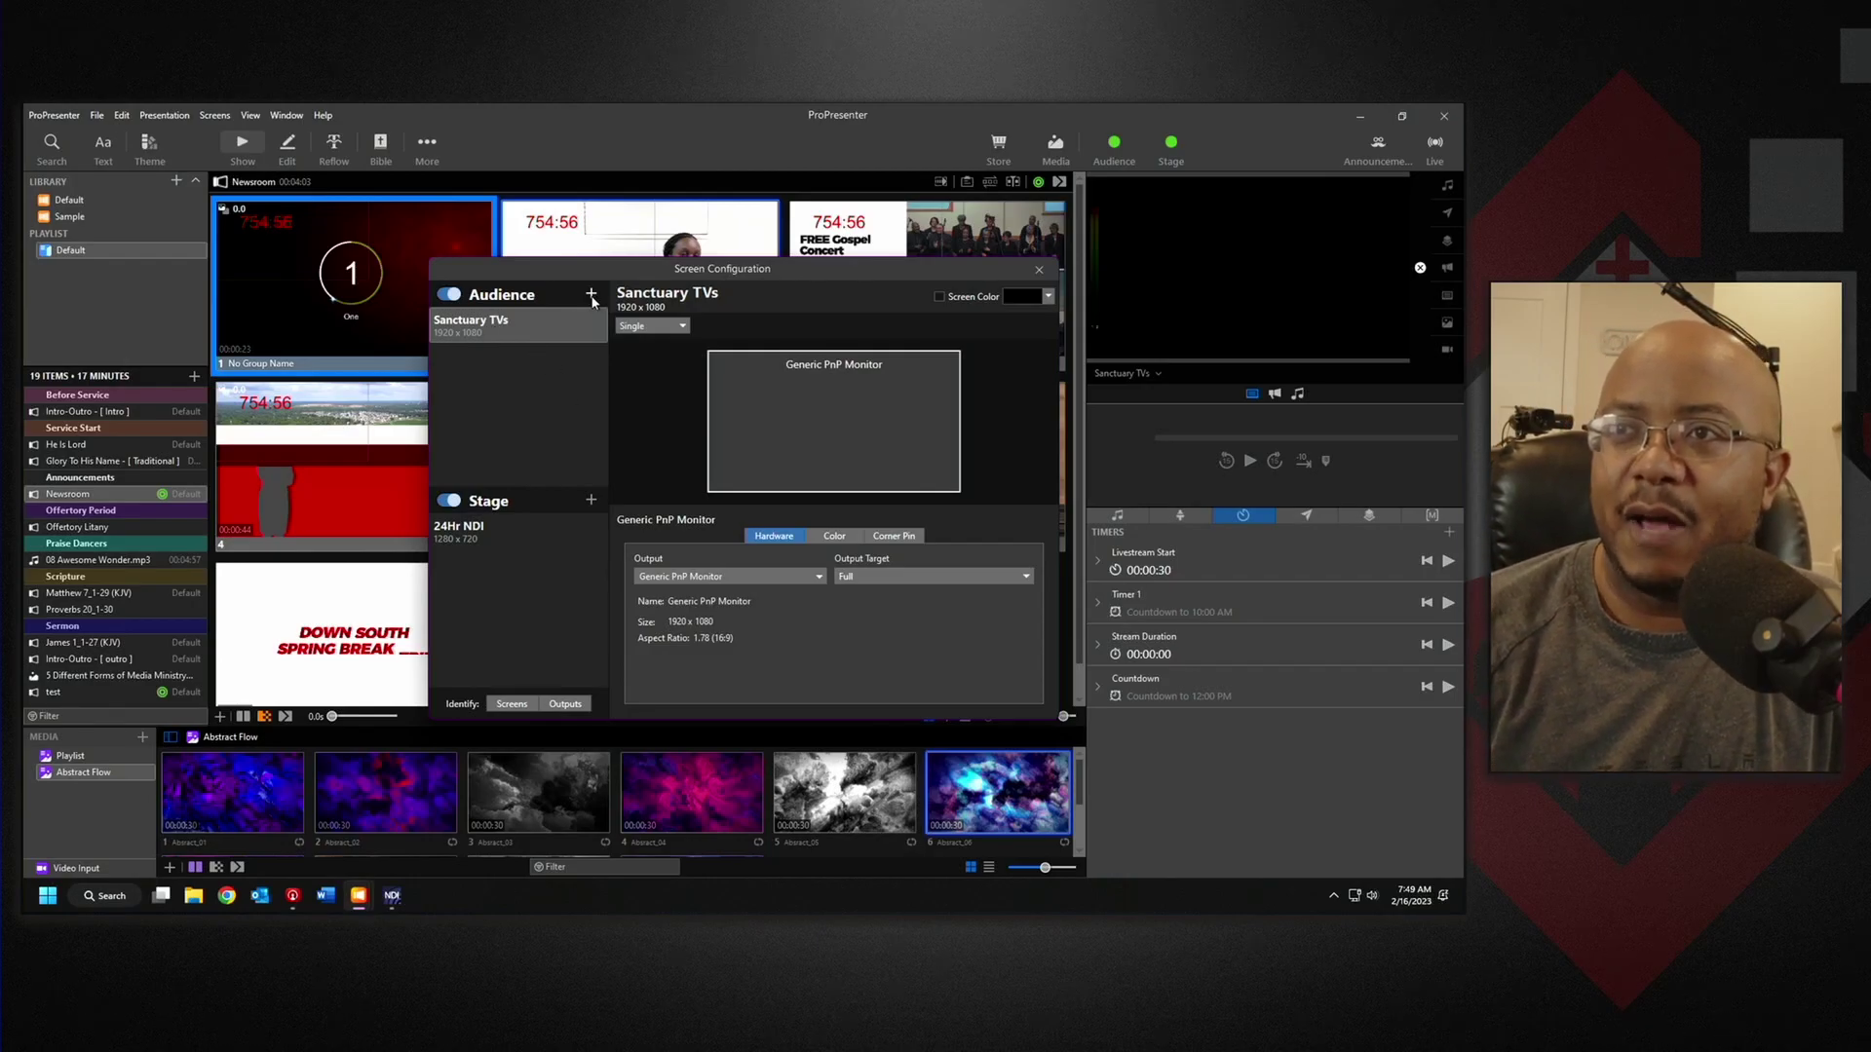
# - Add a new NDI audience screen with the 1080p60 mode
pyautogui.click(592, 295)
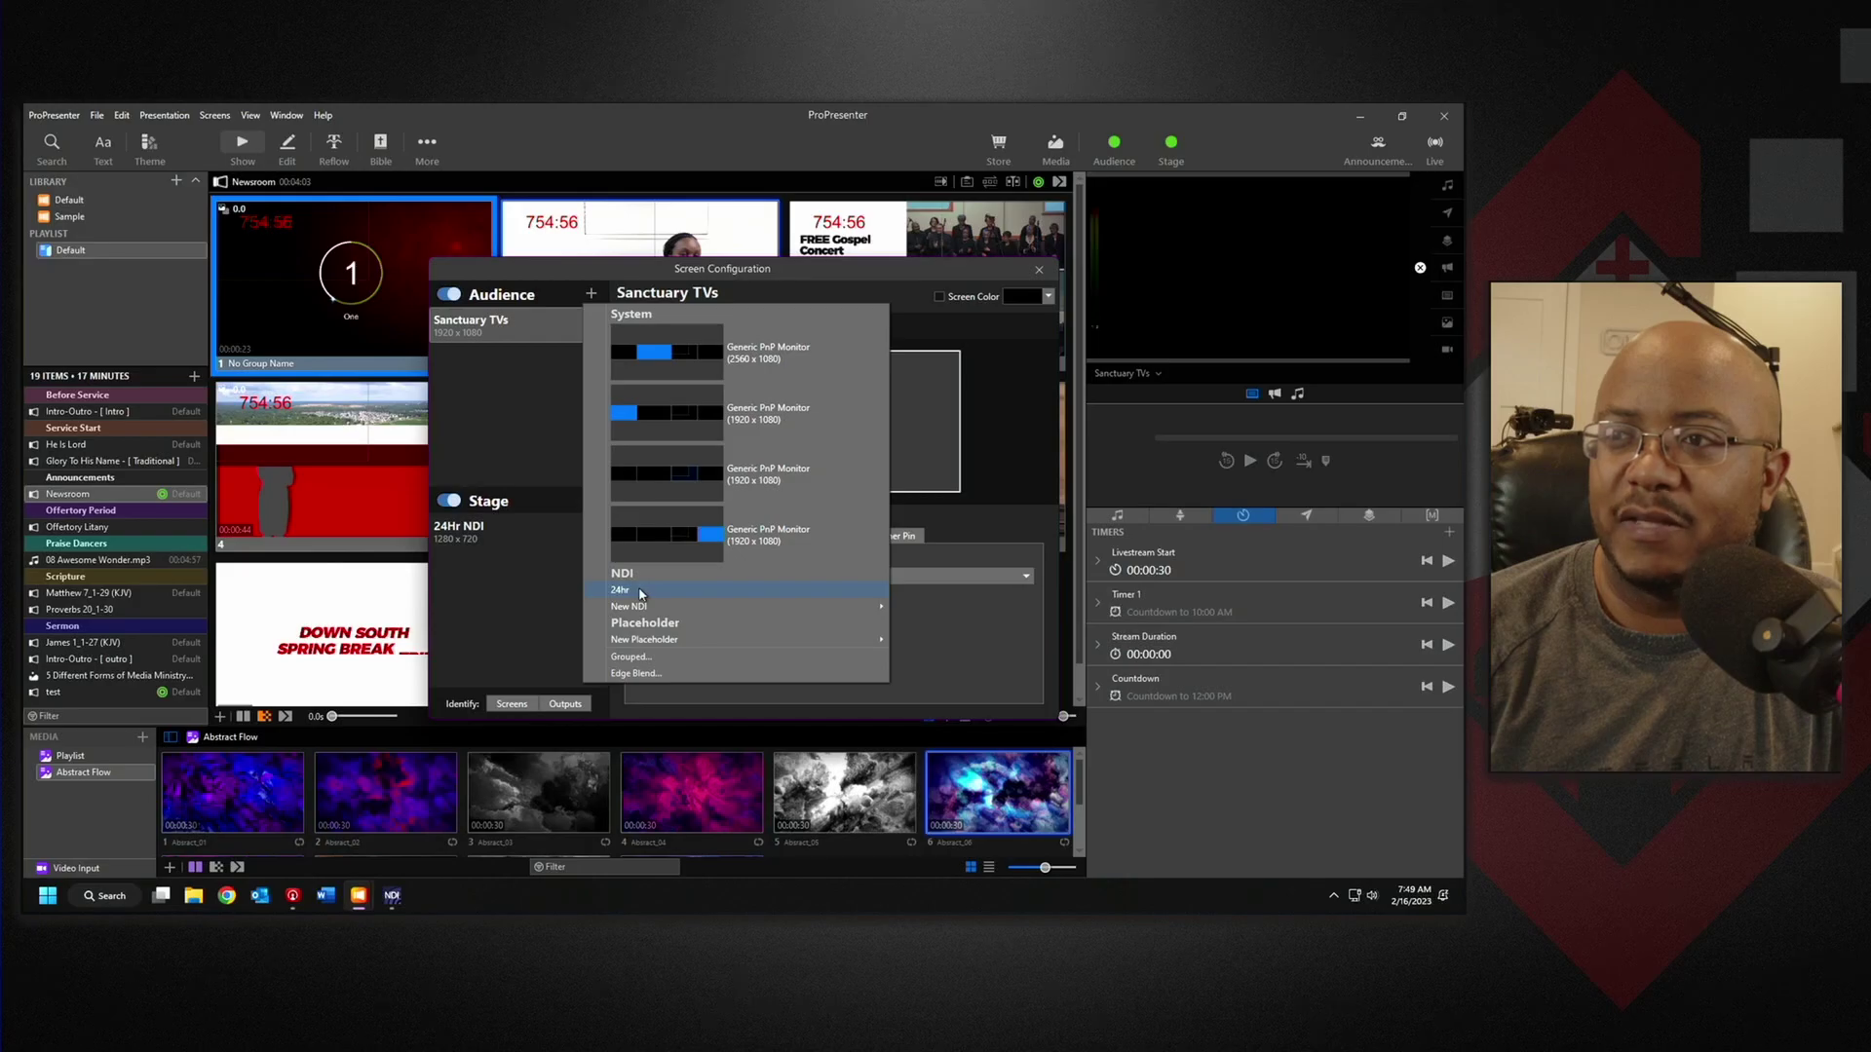
pyautogui.moveTo(635, 615)
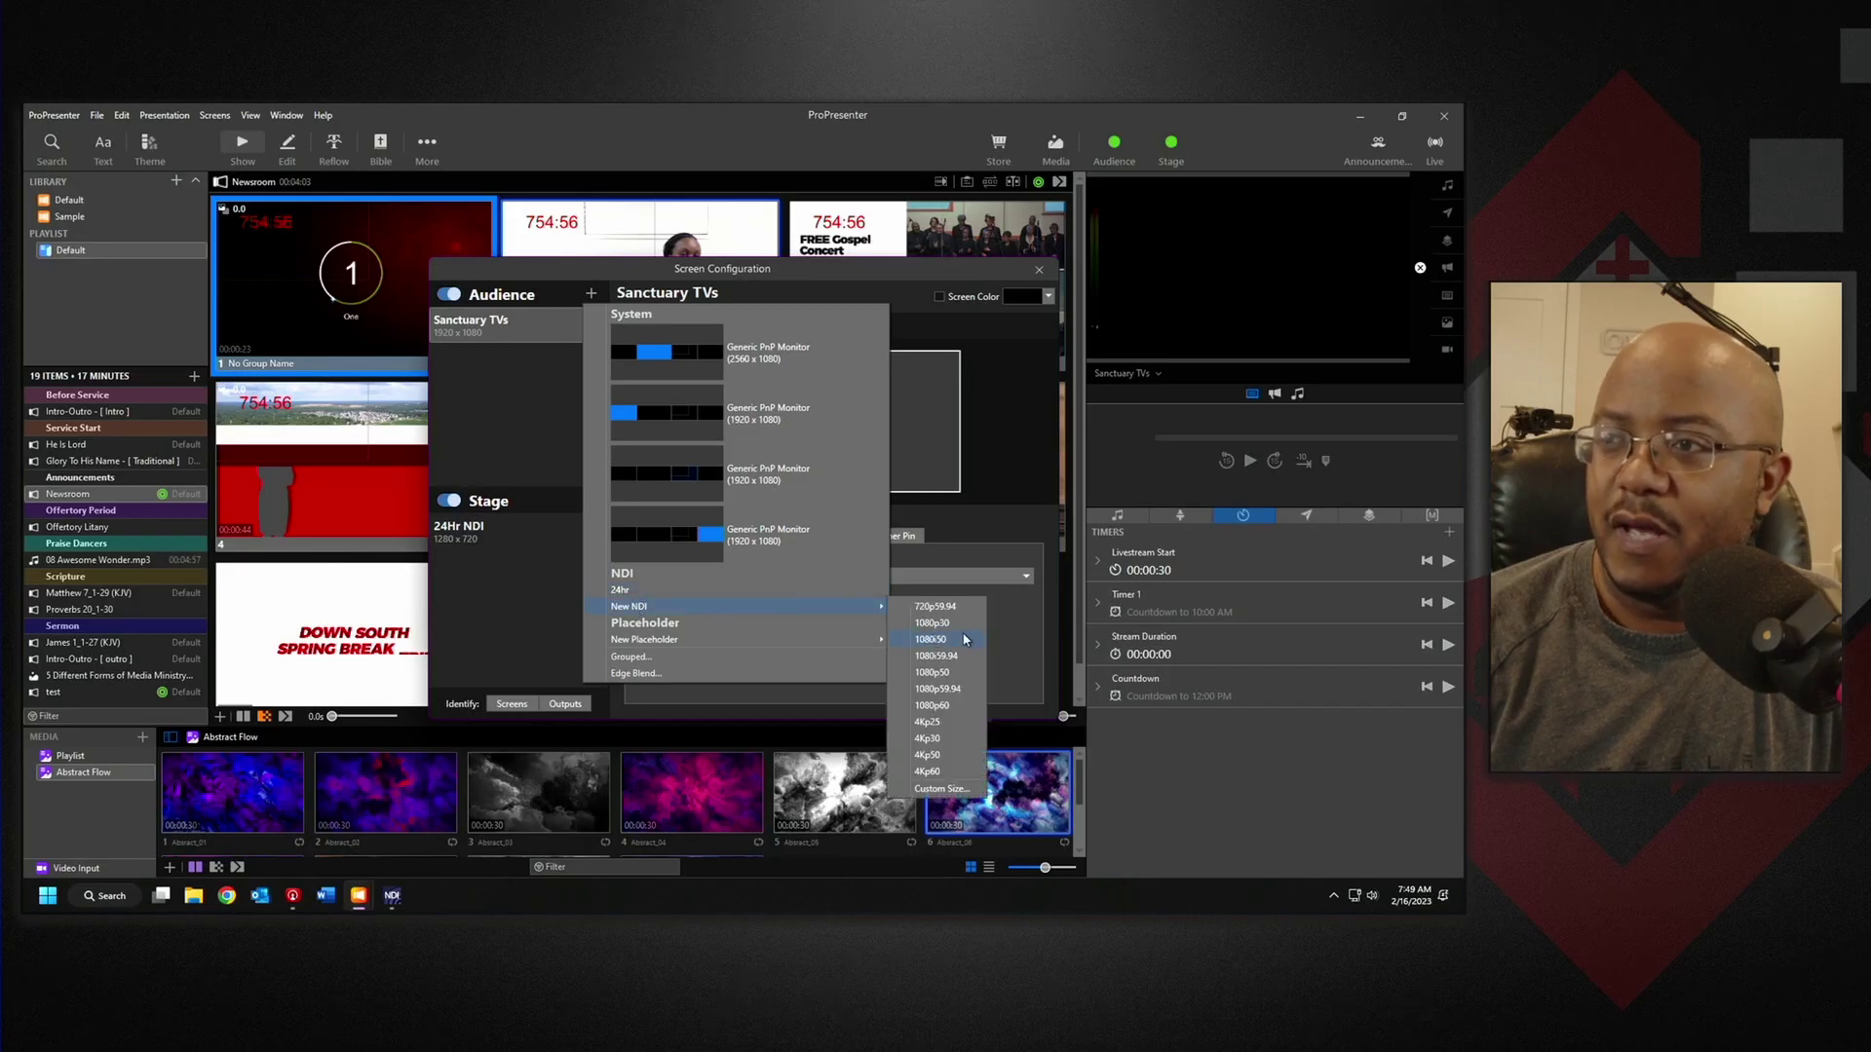
pyautogui.click(931, 705)
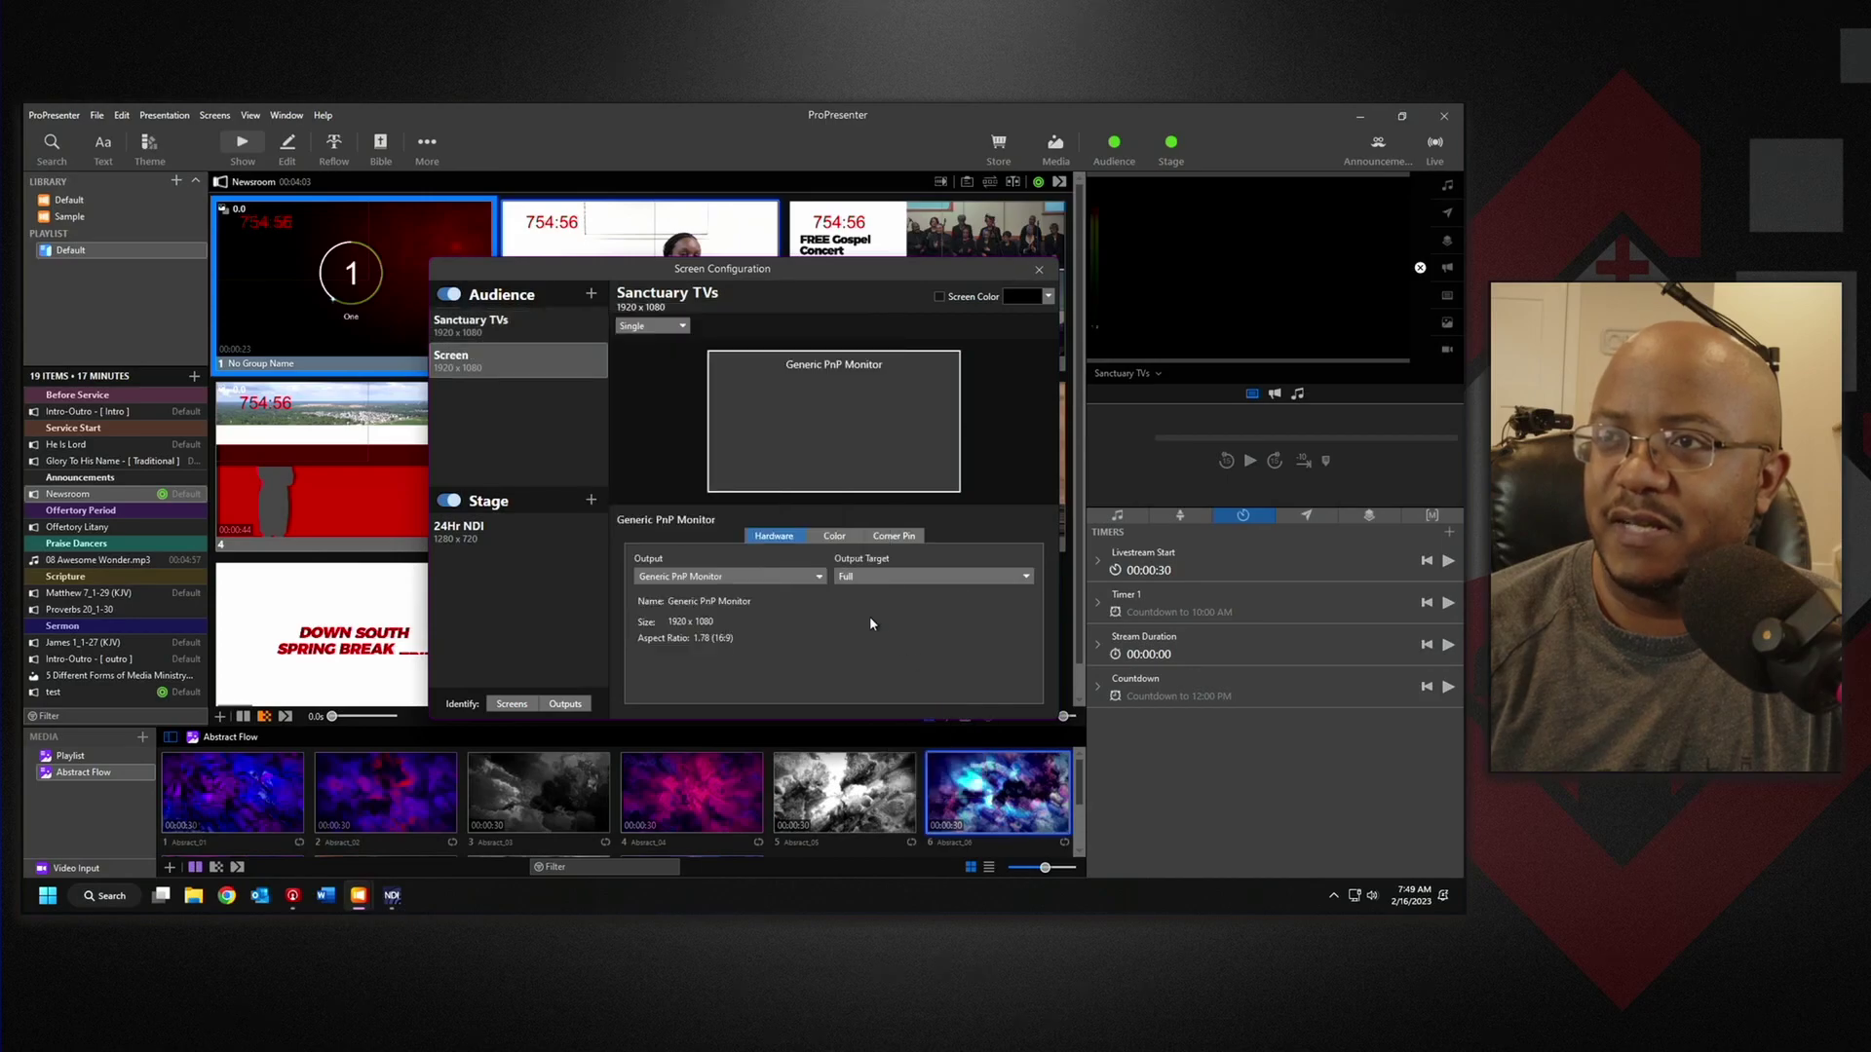
# - Rename the new NDI audience screen as Entrance TV and close the screen configuration and preferences
pyautogui.rightClick(480, 356)
pyautogui.click(523, 365)
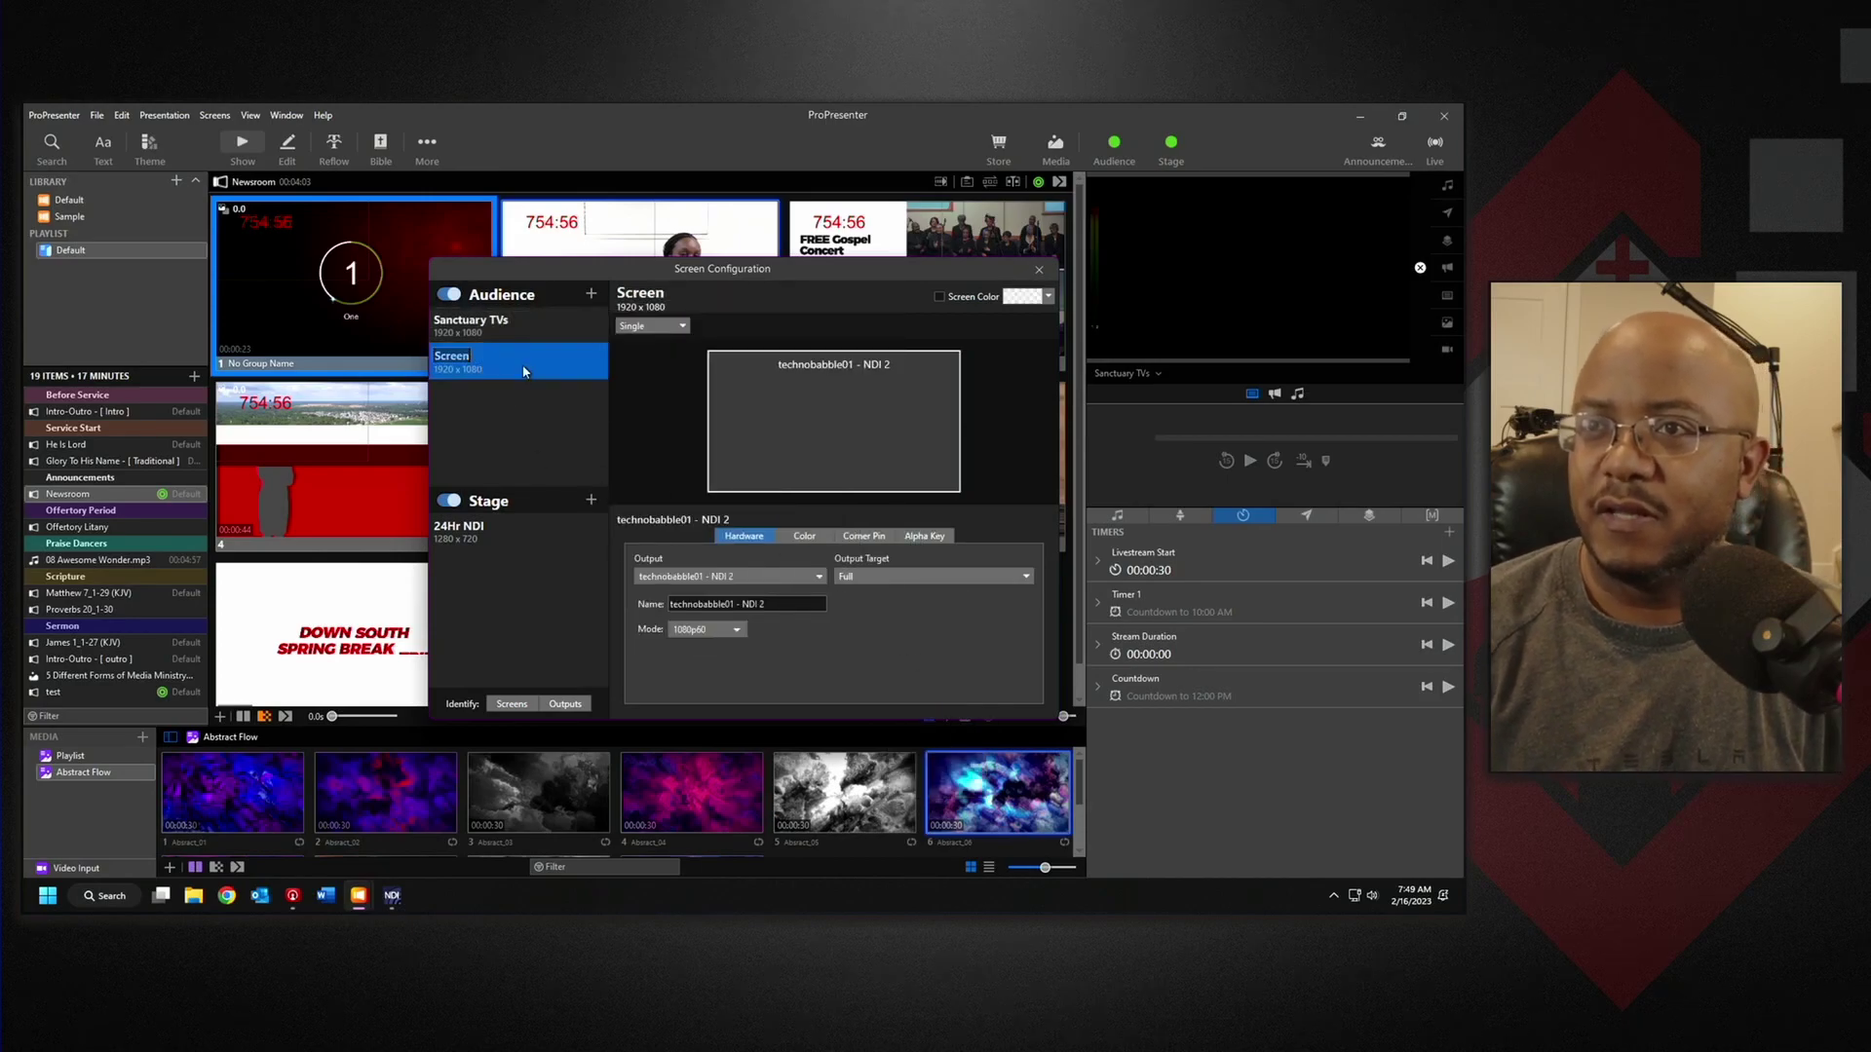
pyautogui.write('E')
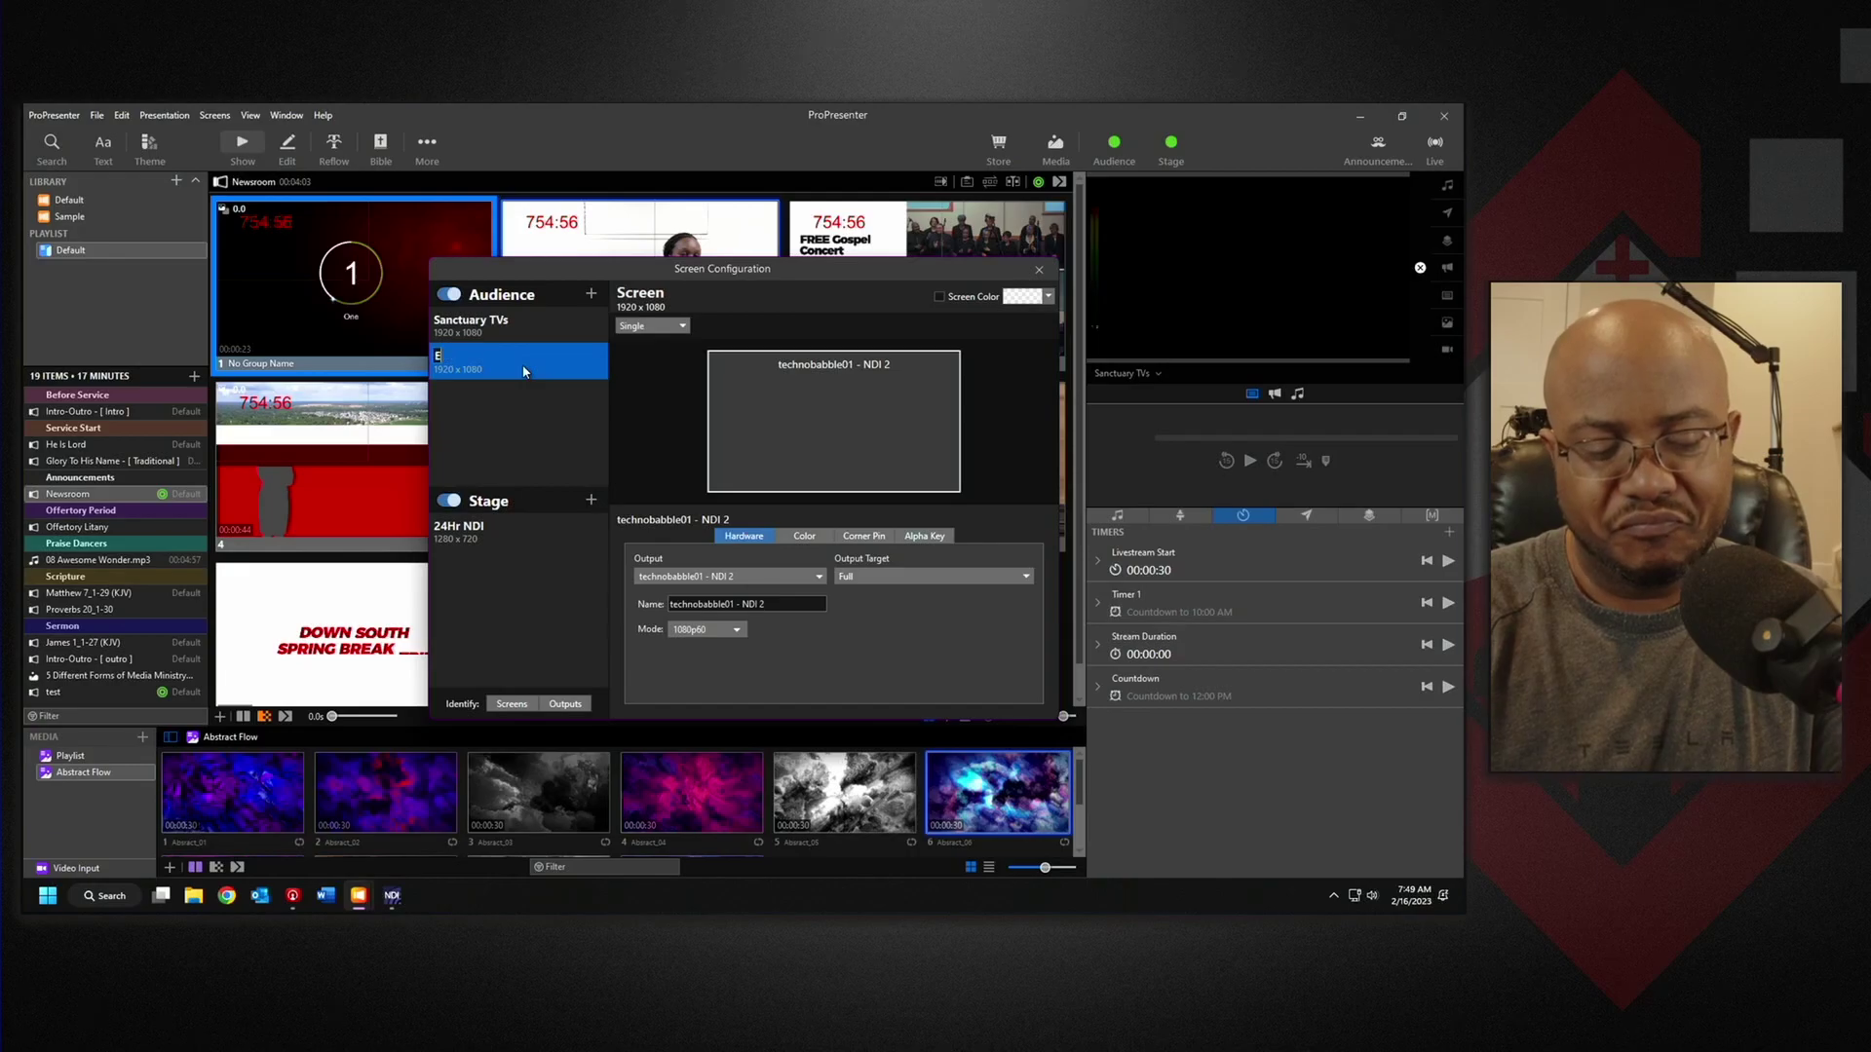
pyautogui.write('ntrance TV')
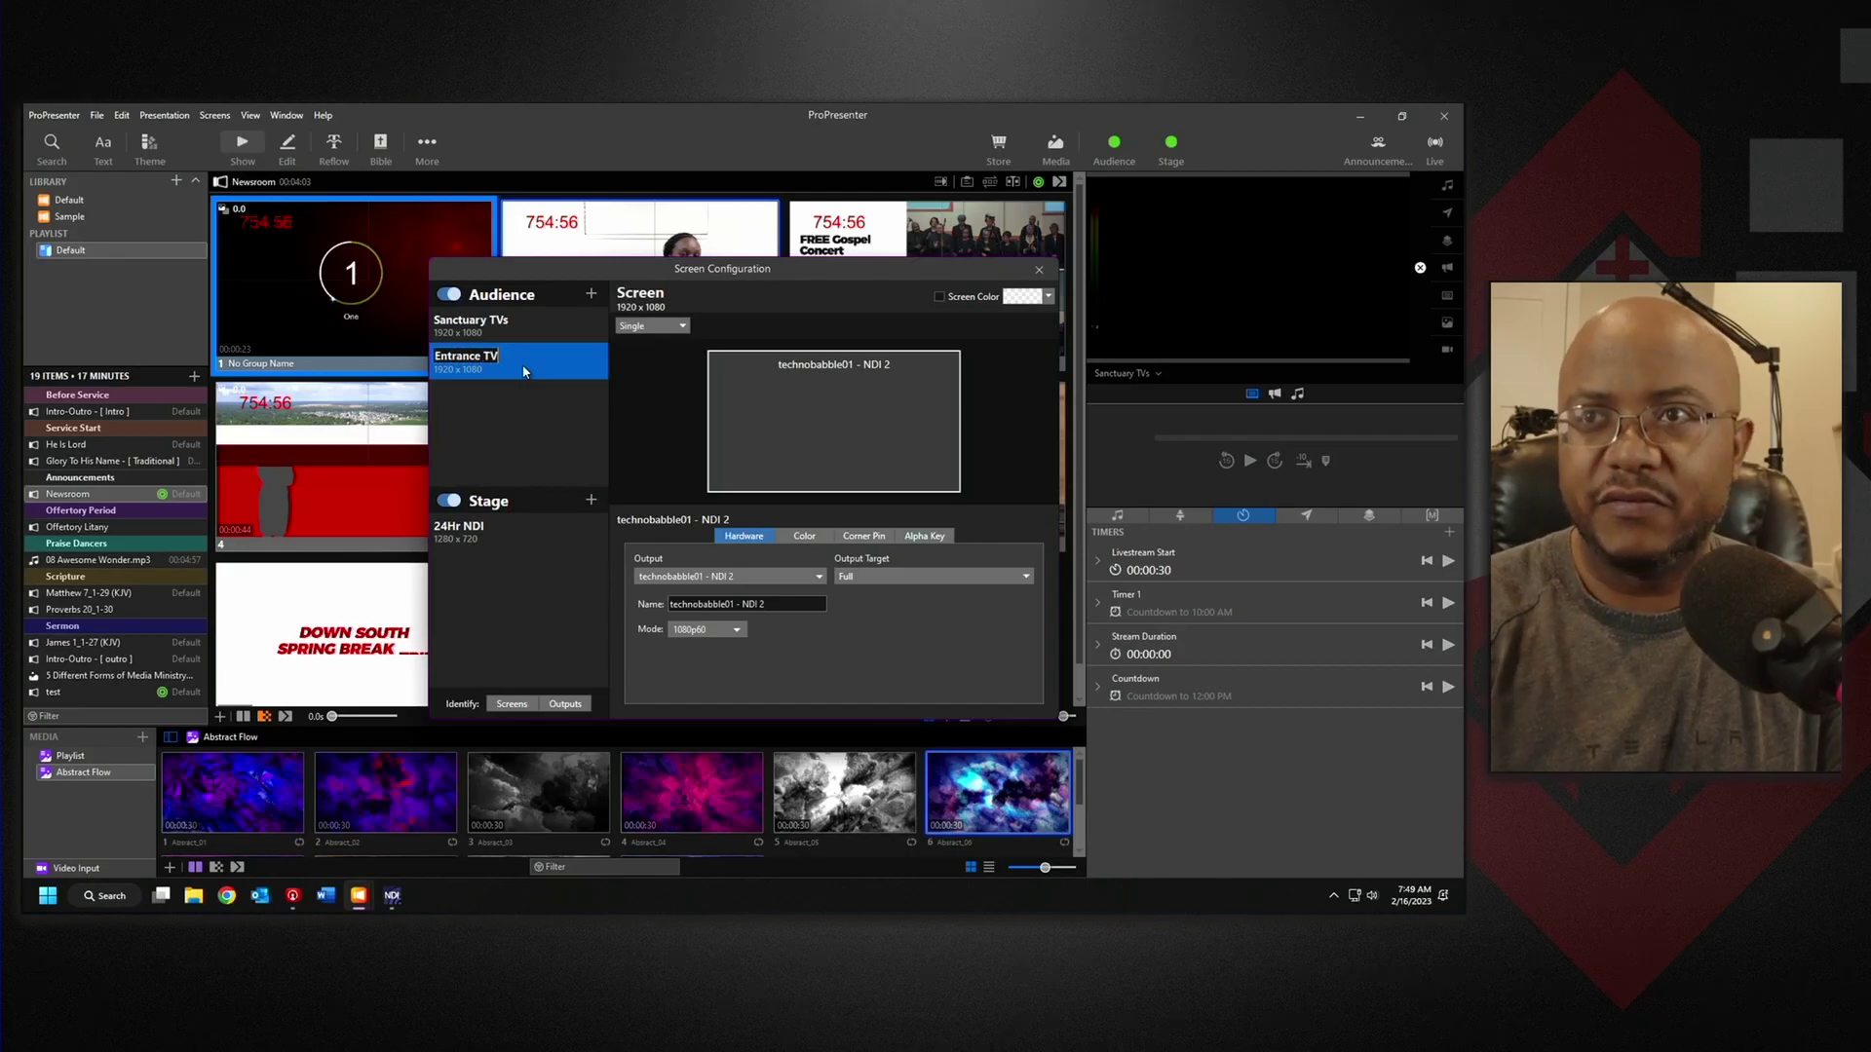
pyautogui.press('Return')
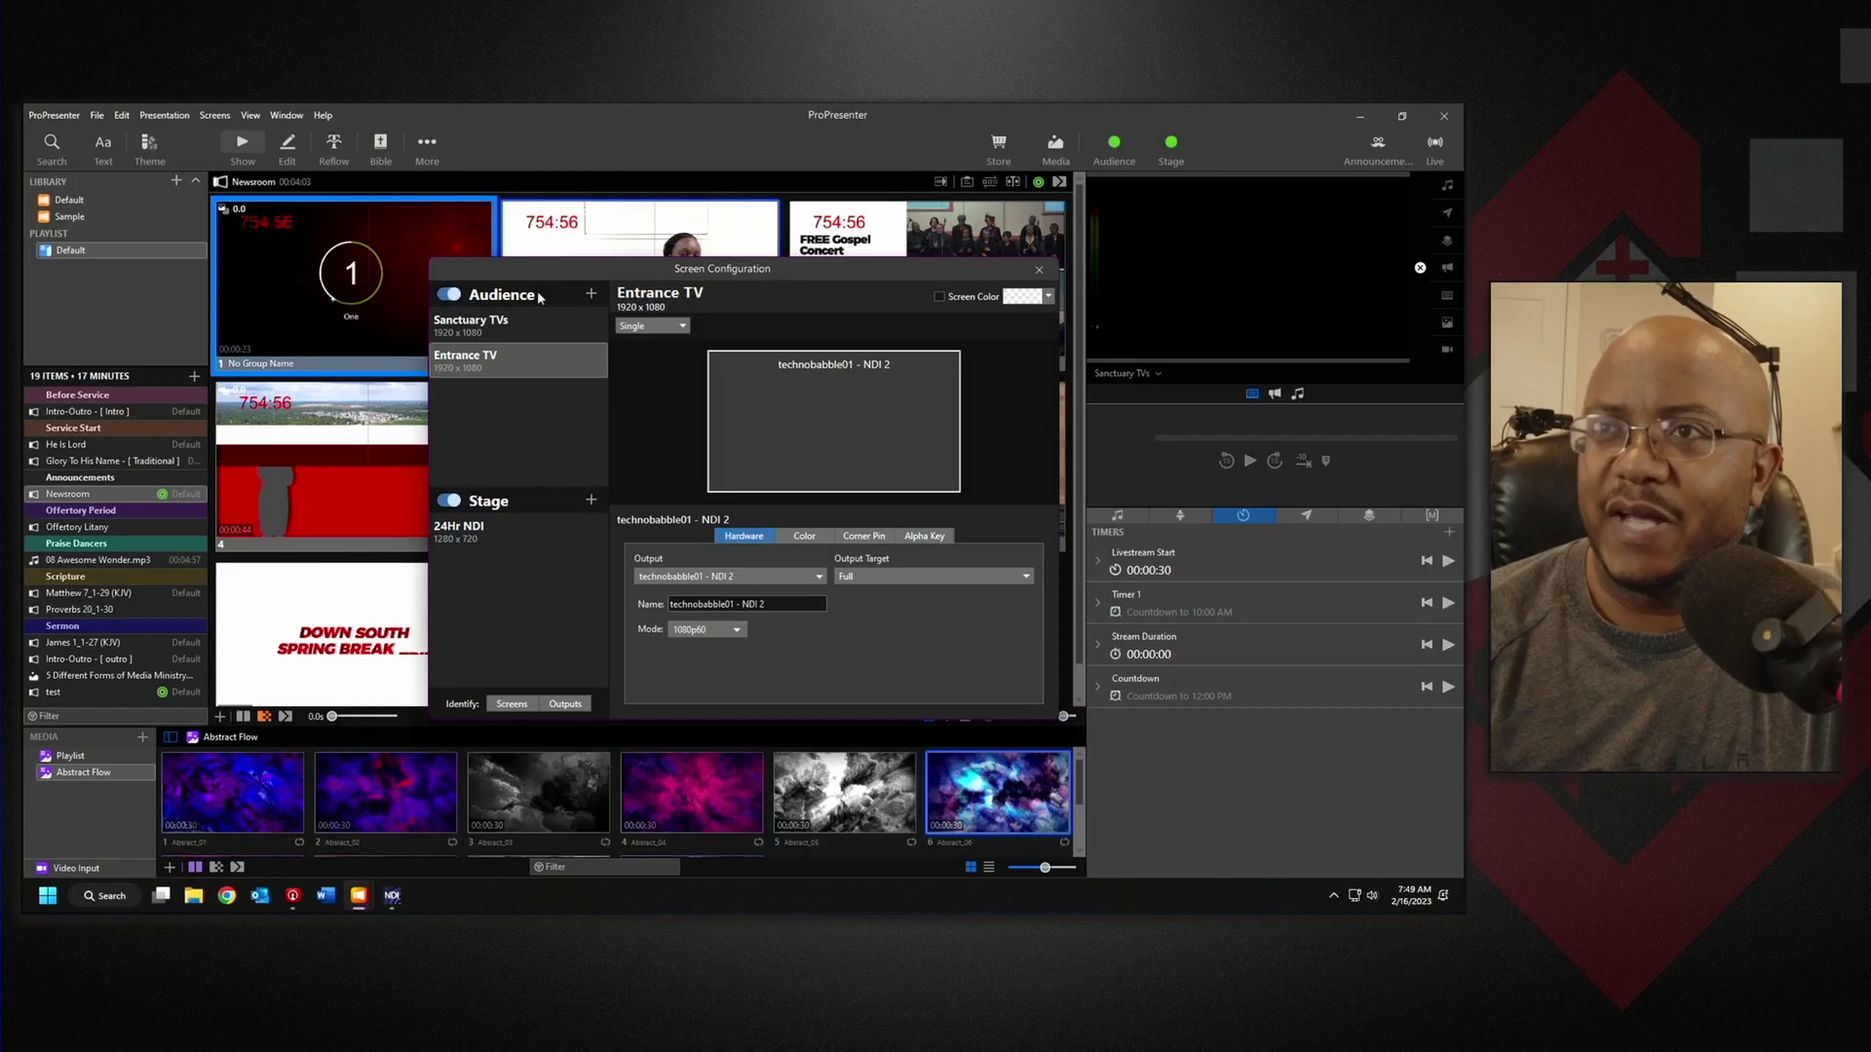
pyautogui.click(1039, 270)
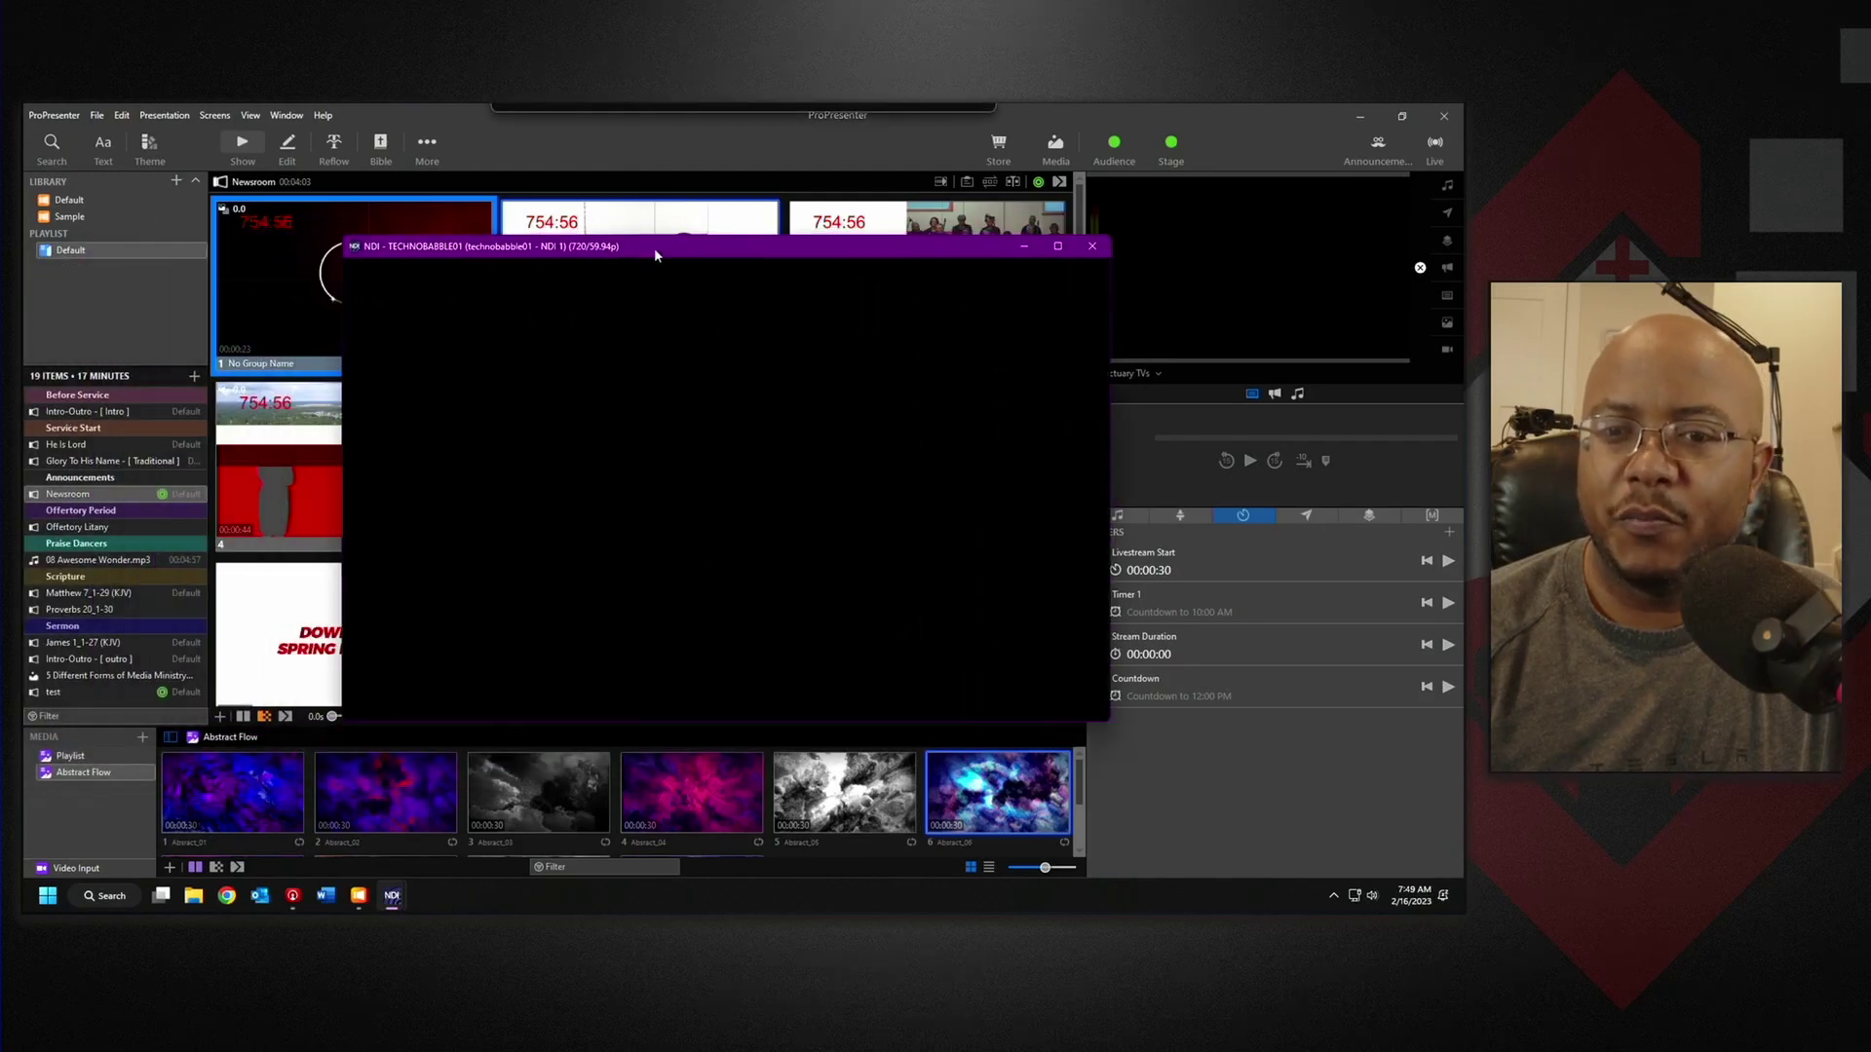
pyautogui.click(1009, 279)
pyautogui.click(1009, 279)
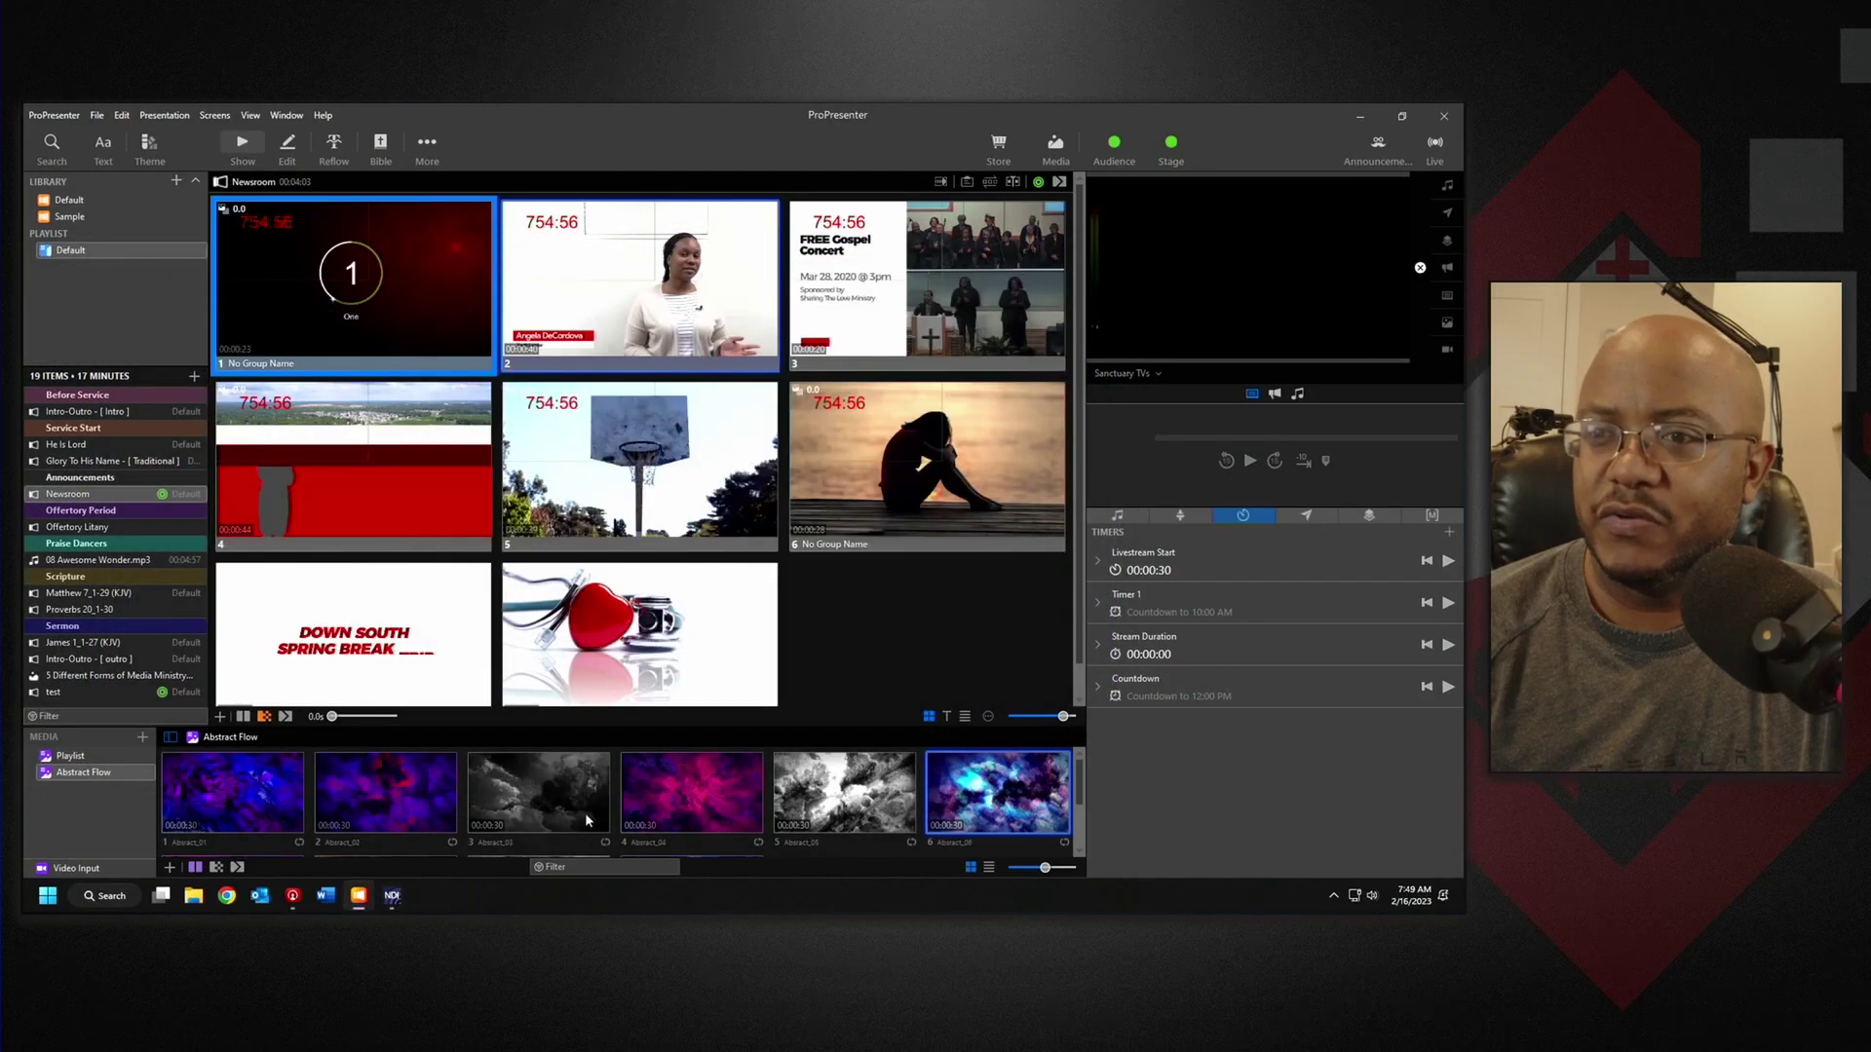
# - Switch to the NDI monitor window, check the sources available under TECHNOBABBLE01, and return to ProPresenter
pyautogui.moveTo(393, 897)
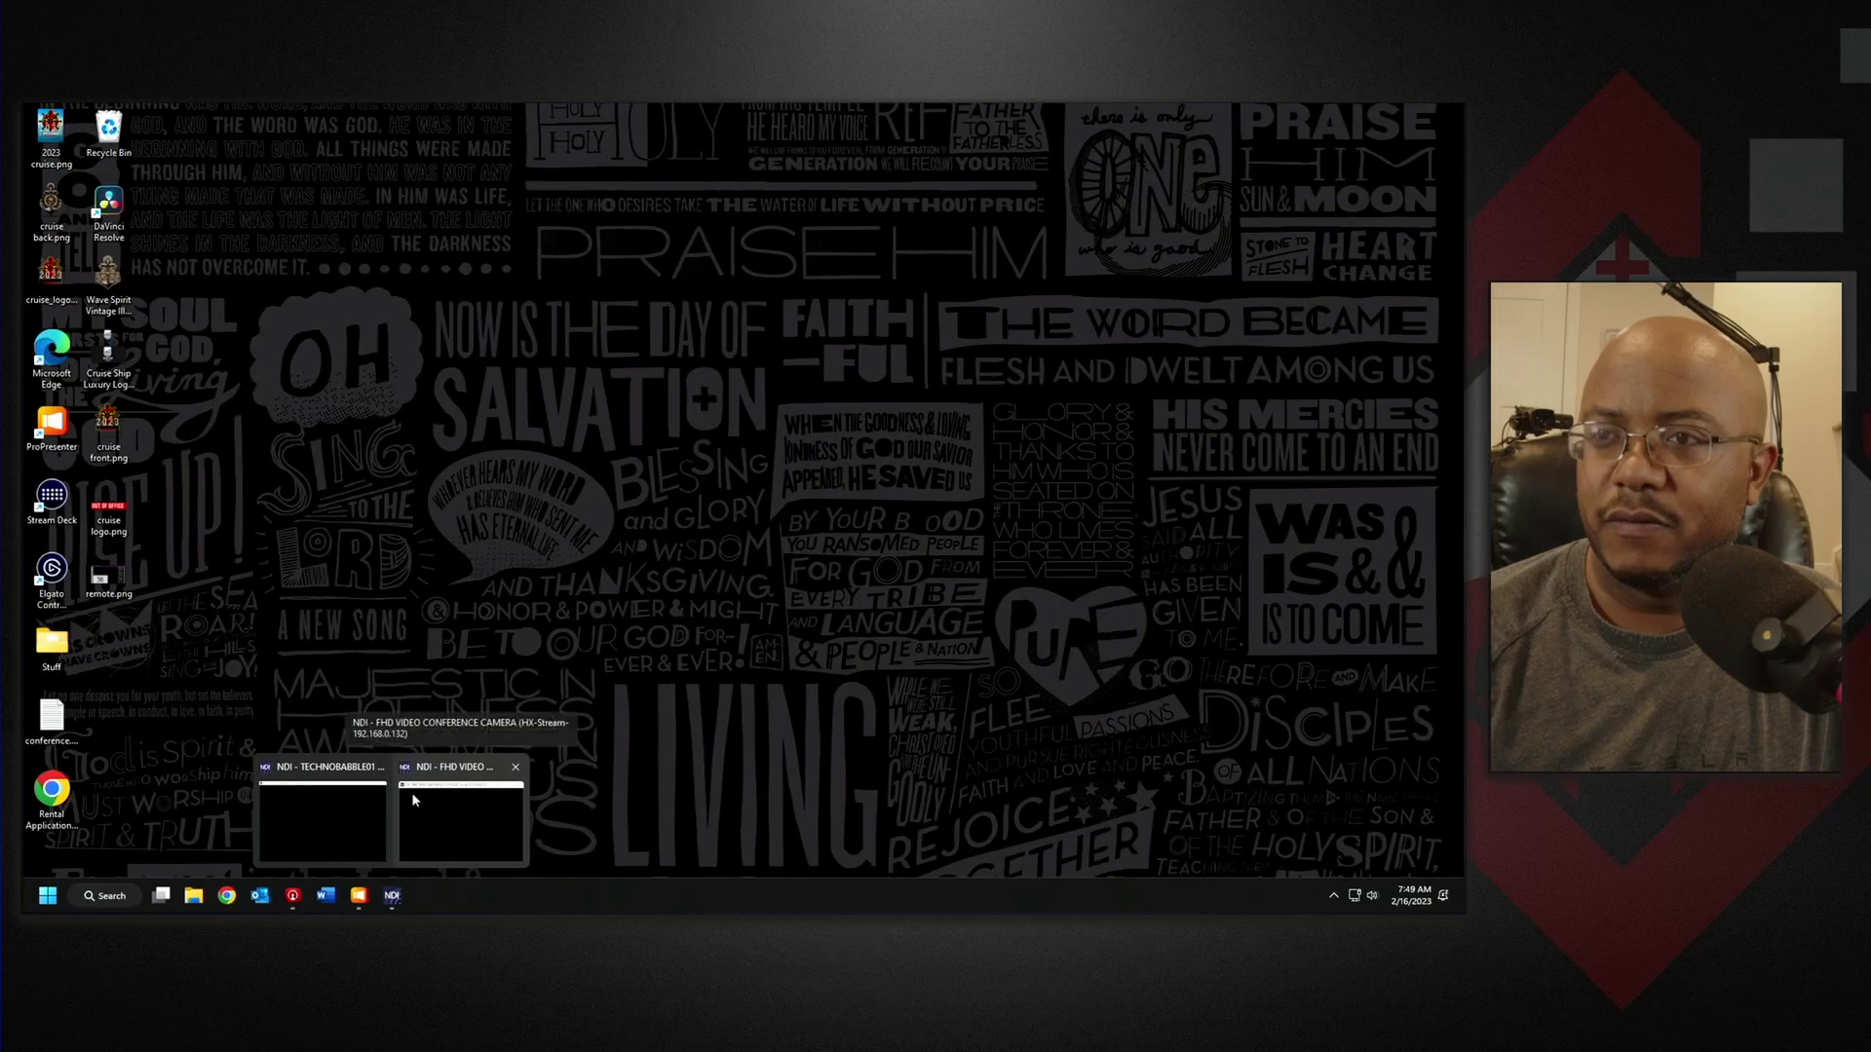
pyautogui.click(332, 809)
pyautogui.click(209, 364)
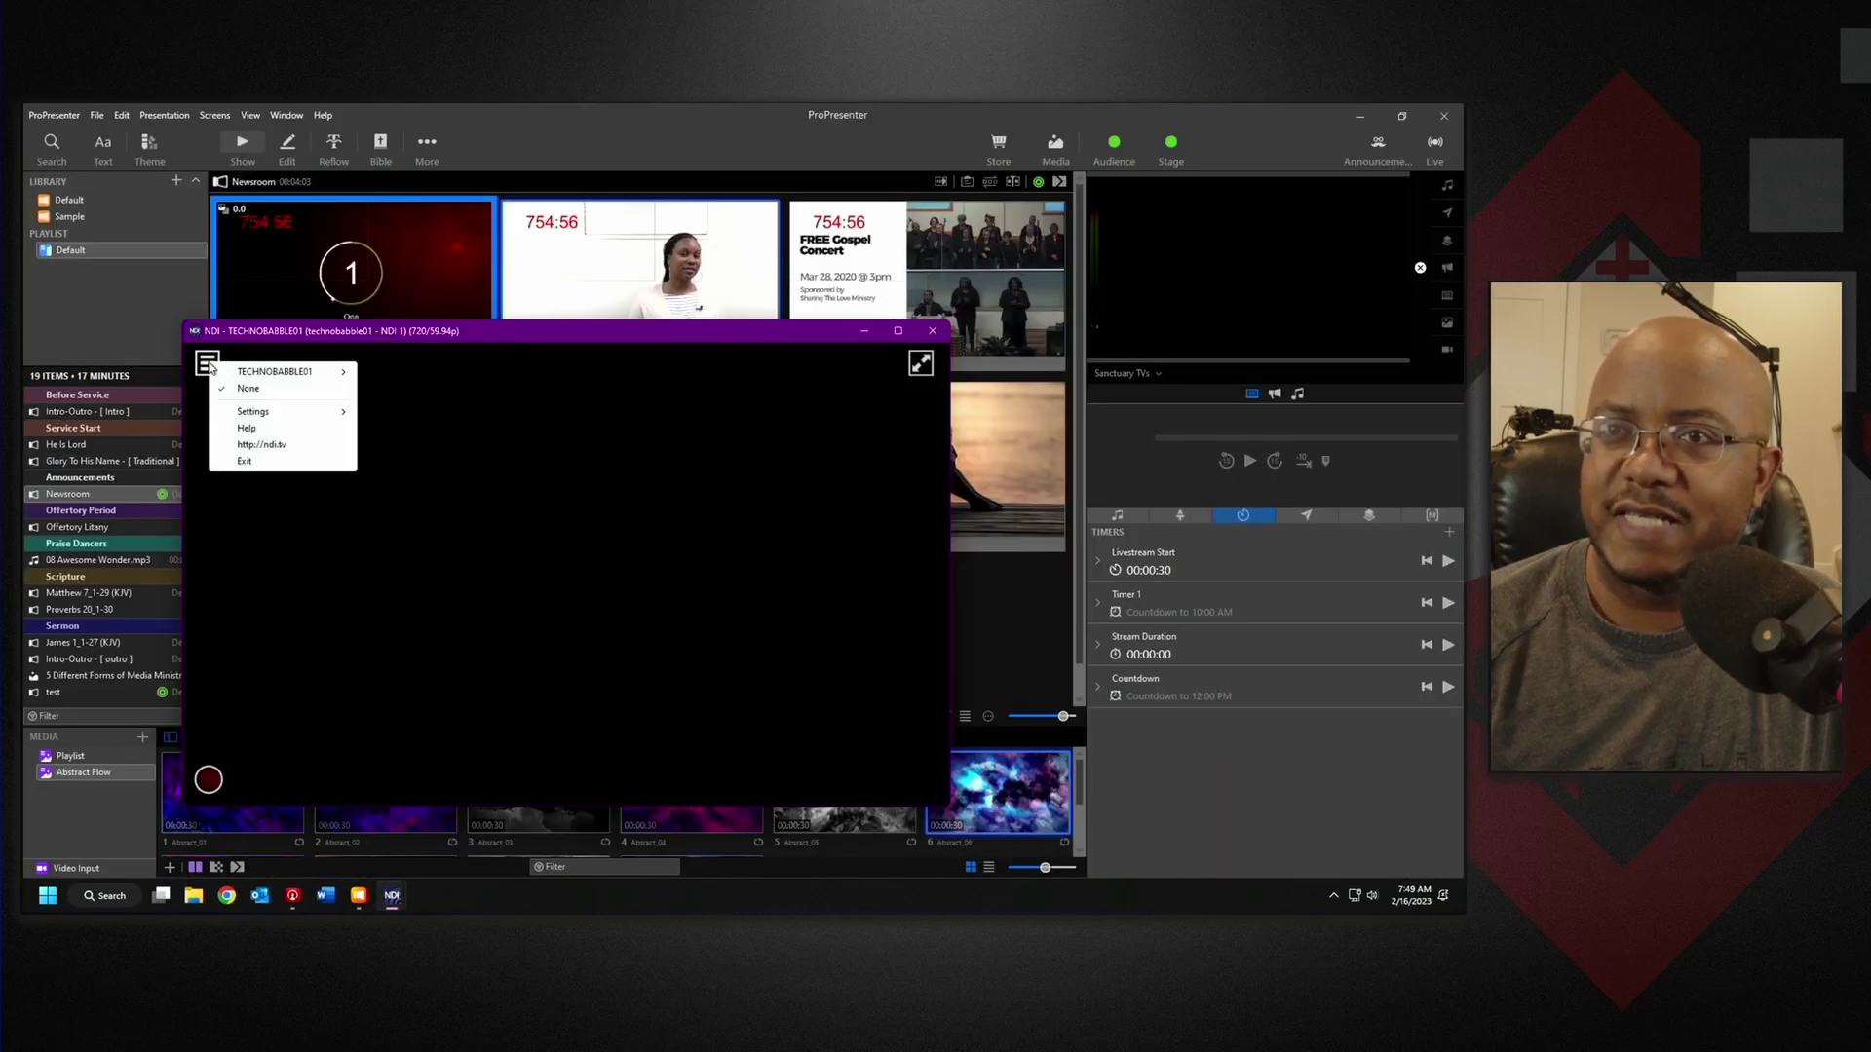
pyautogui.moveTo(270, 376)
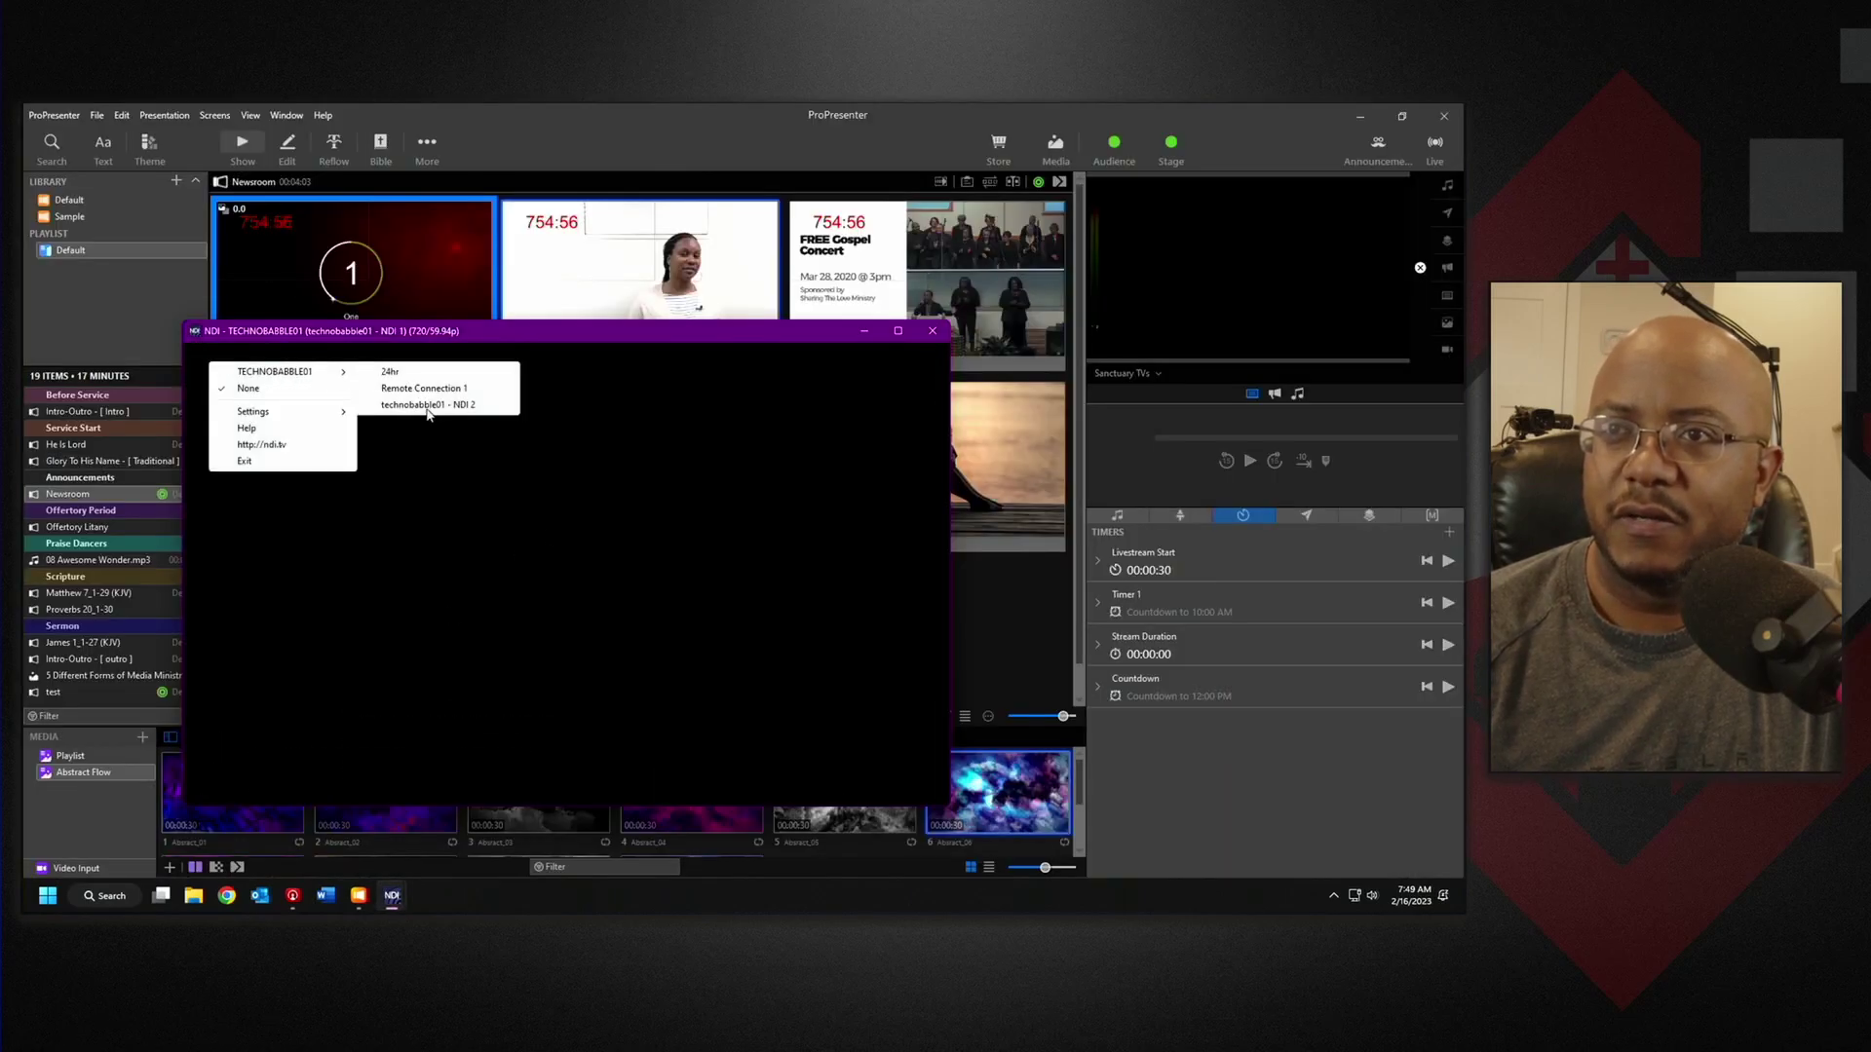
pyautogui.click(1274, 807)
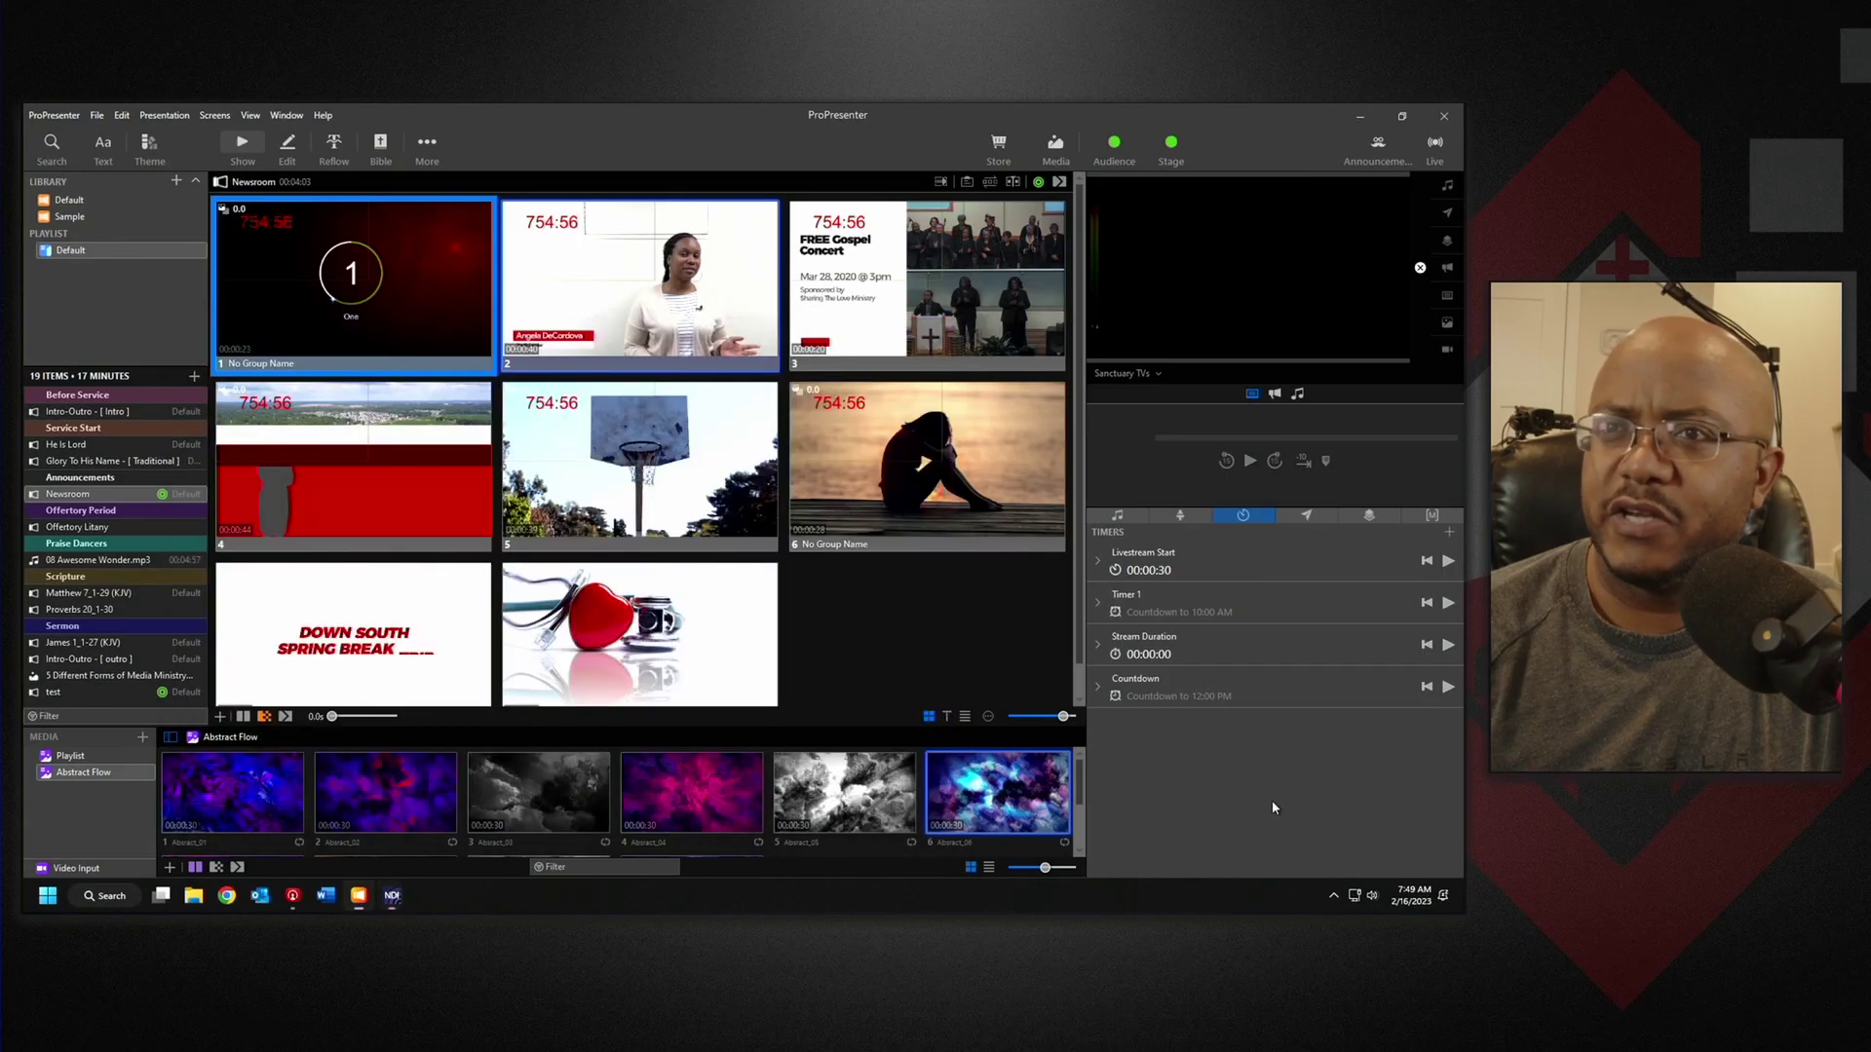
# - In the screen configuration, set the NDI output name of the Entrance TV screen to Entrance TV and close the preferences
pyautogui.click(54, 115)
pyautogui.moveTo(93, 169)
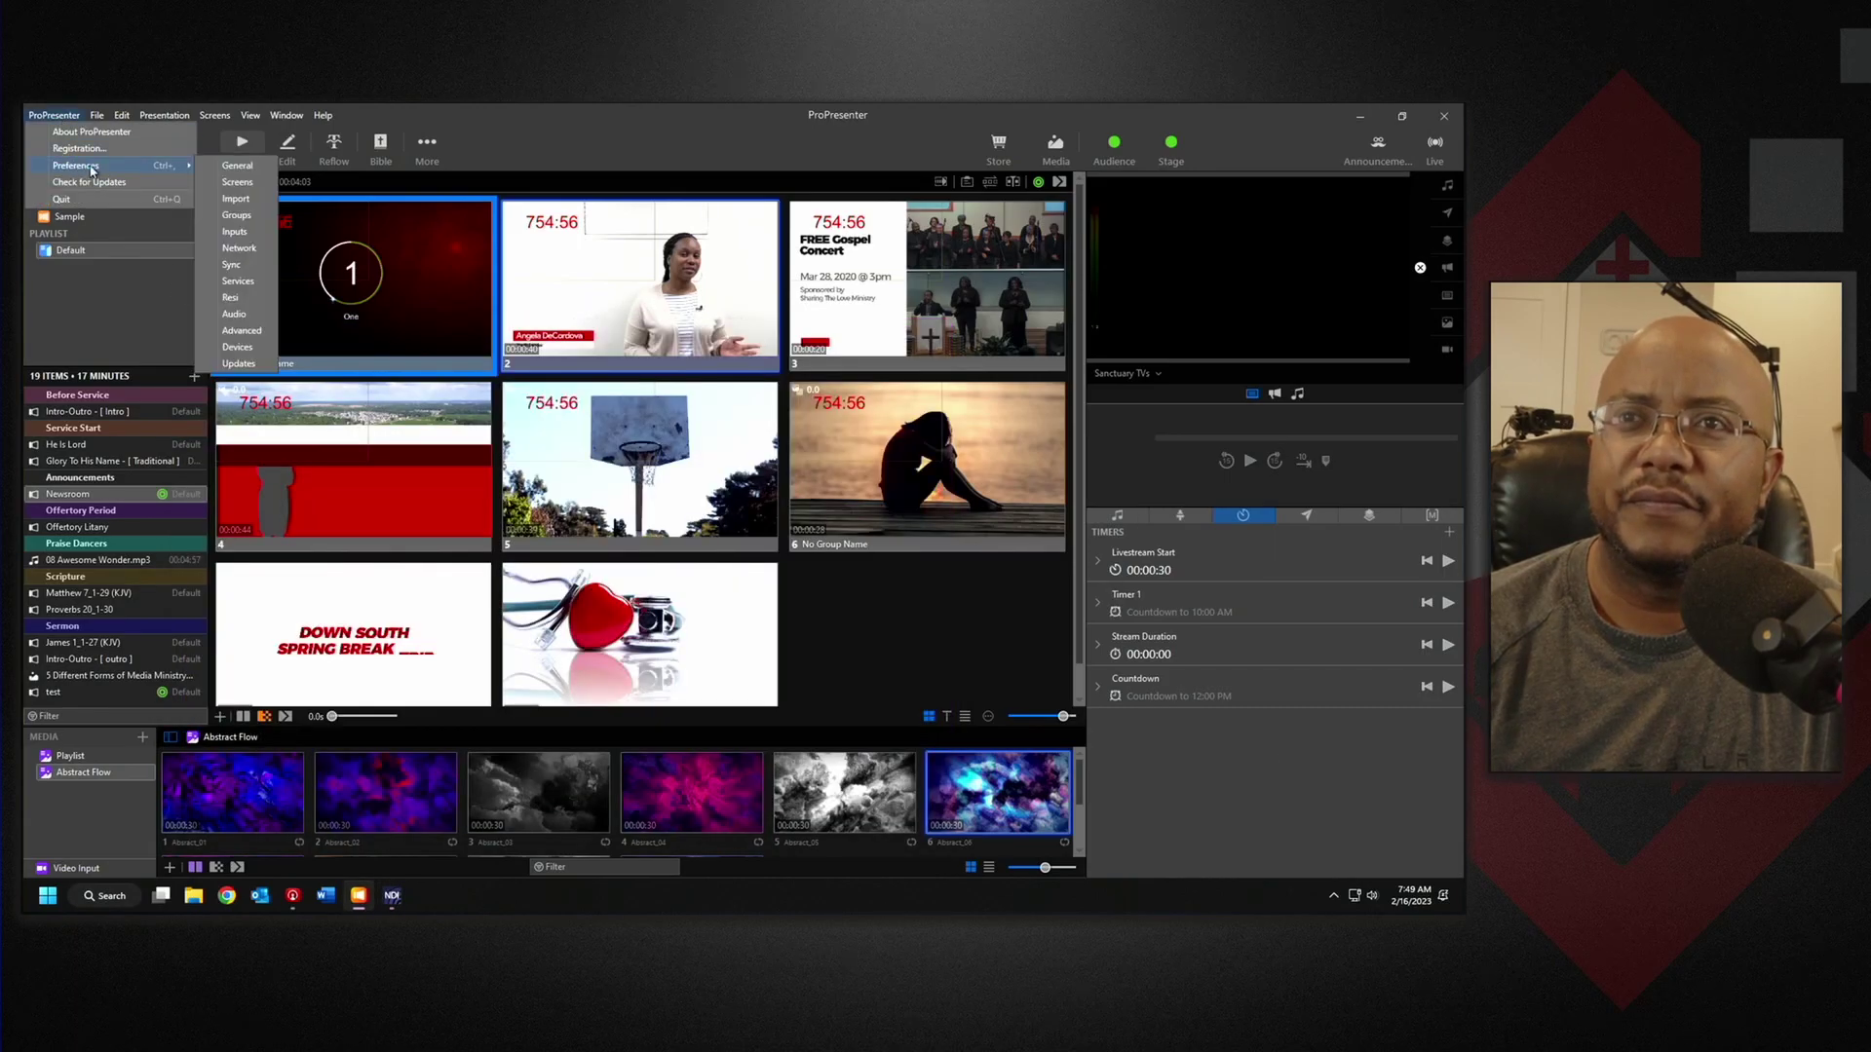
pyautogui.click(234, 183)
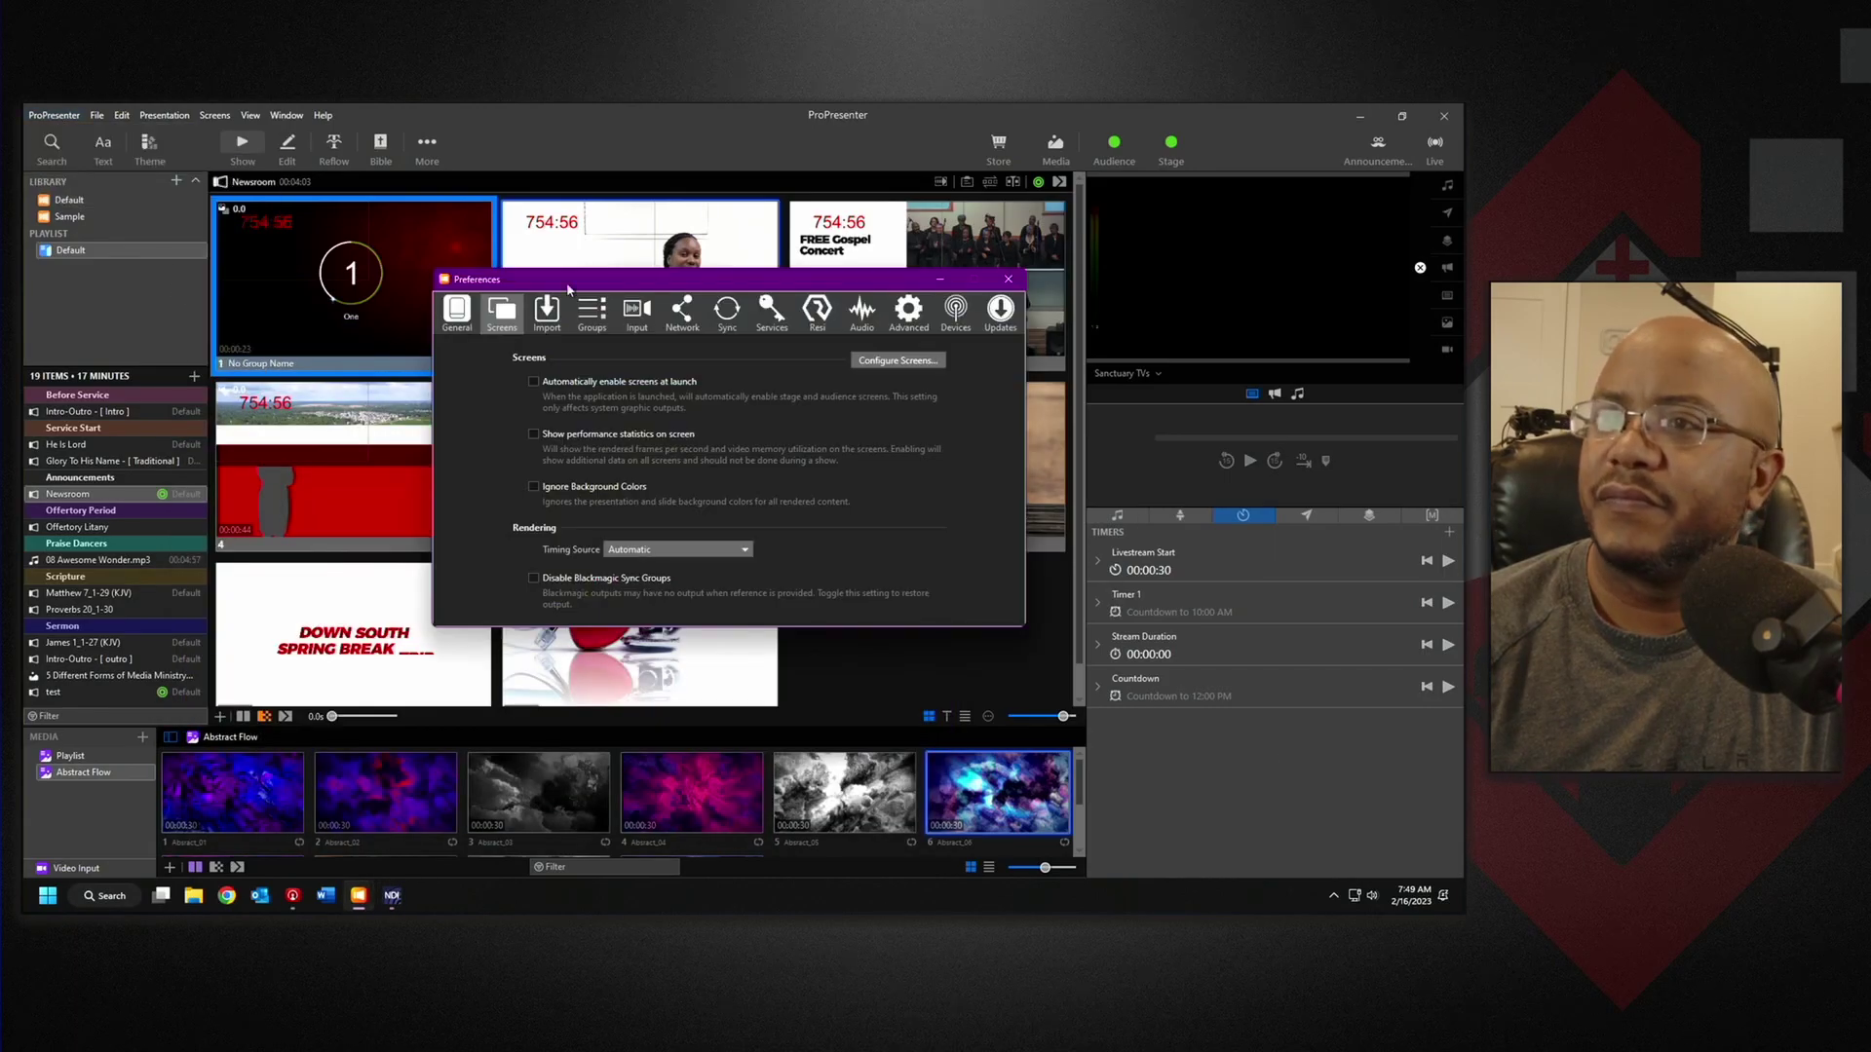
pyautogui.click(864, 366)
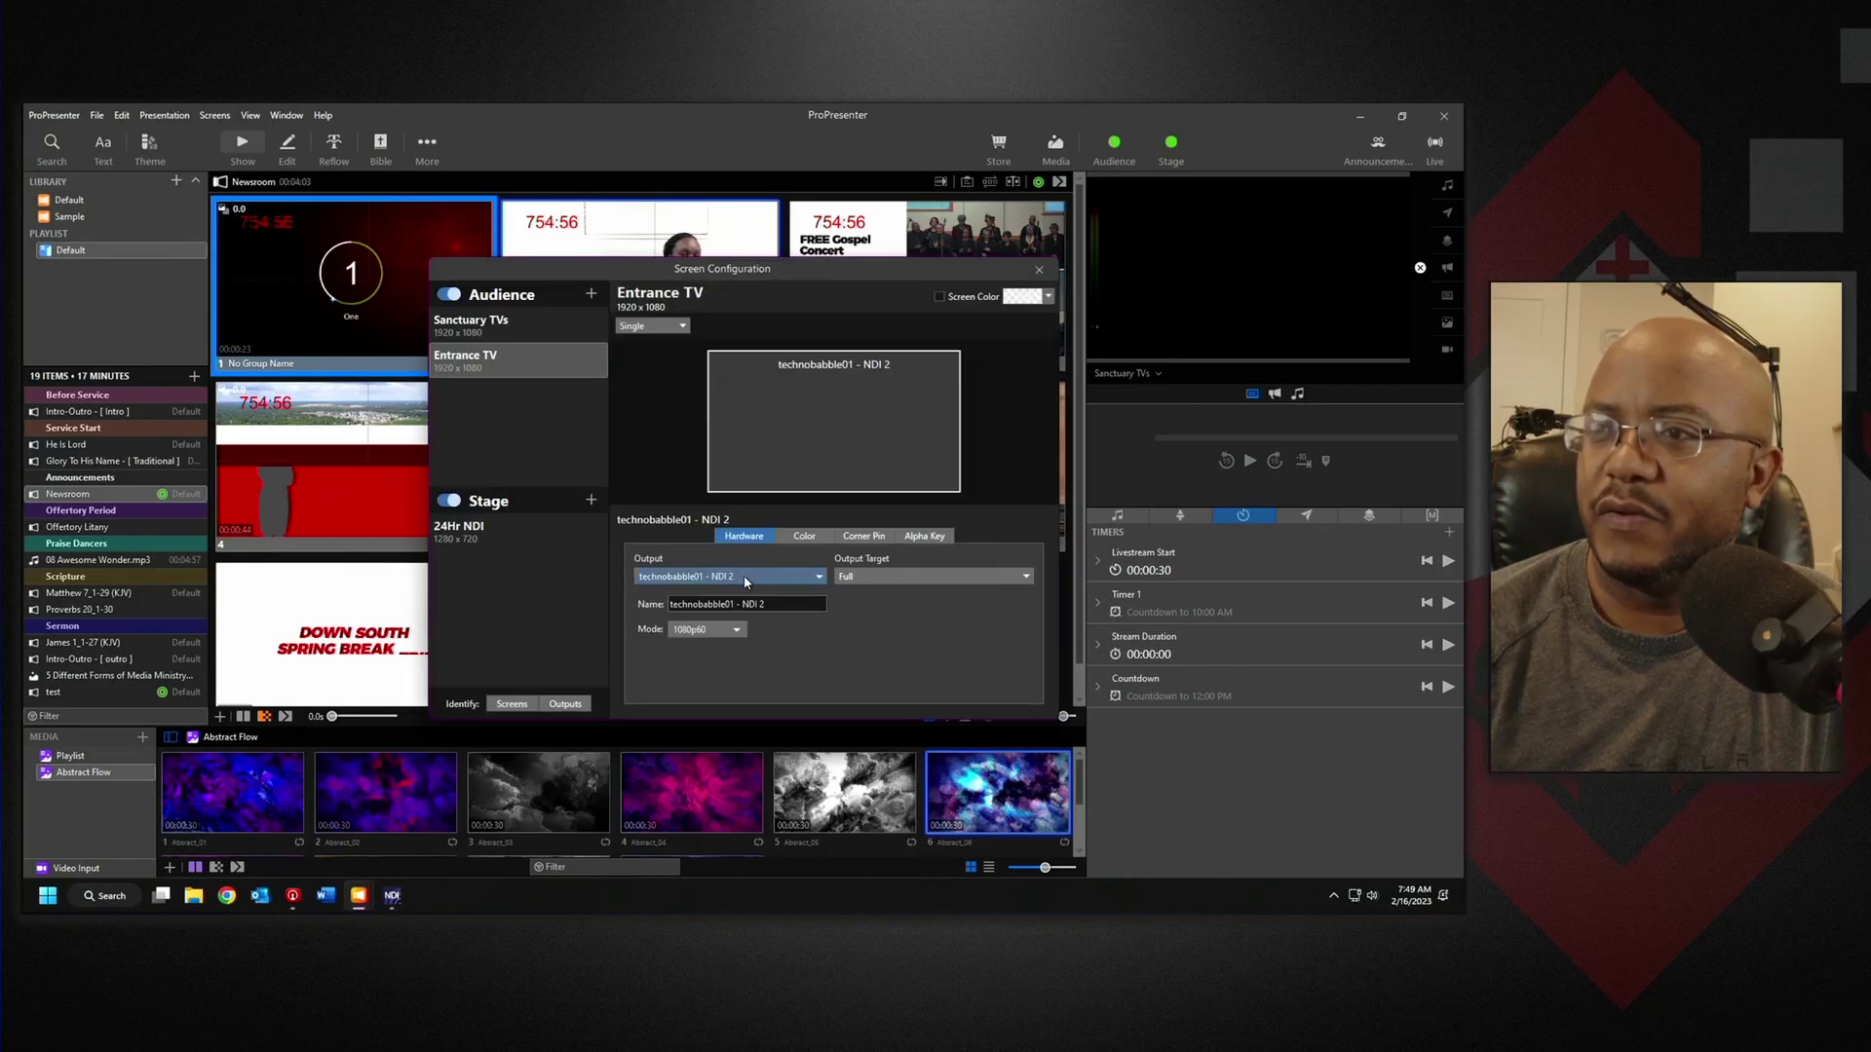
pyautogui.tripleClick(767, 605)
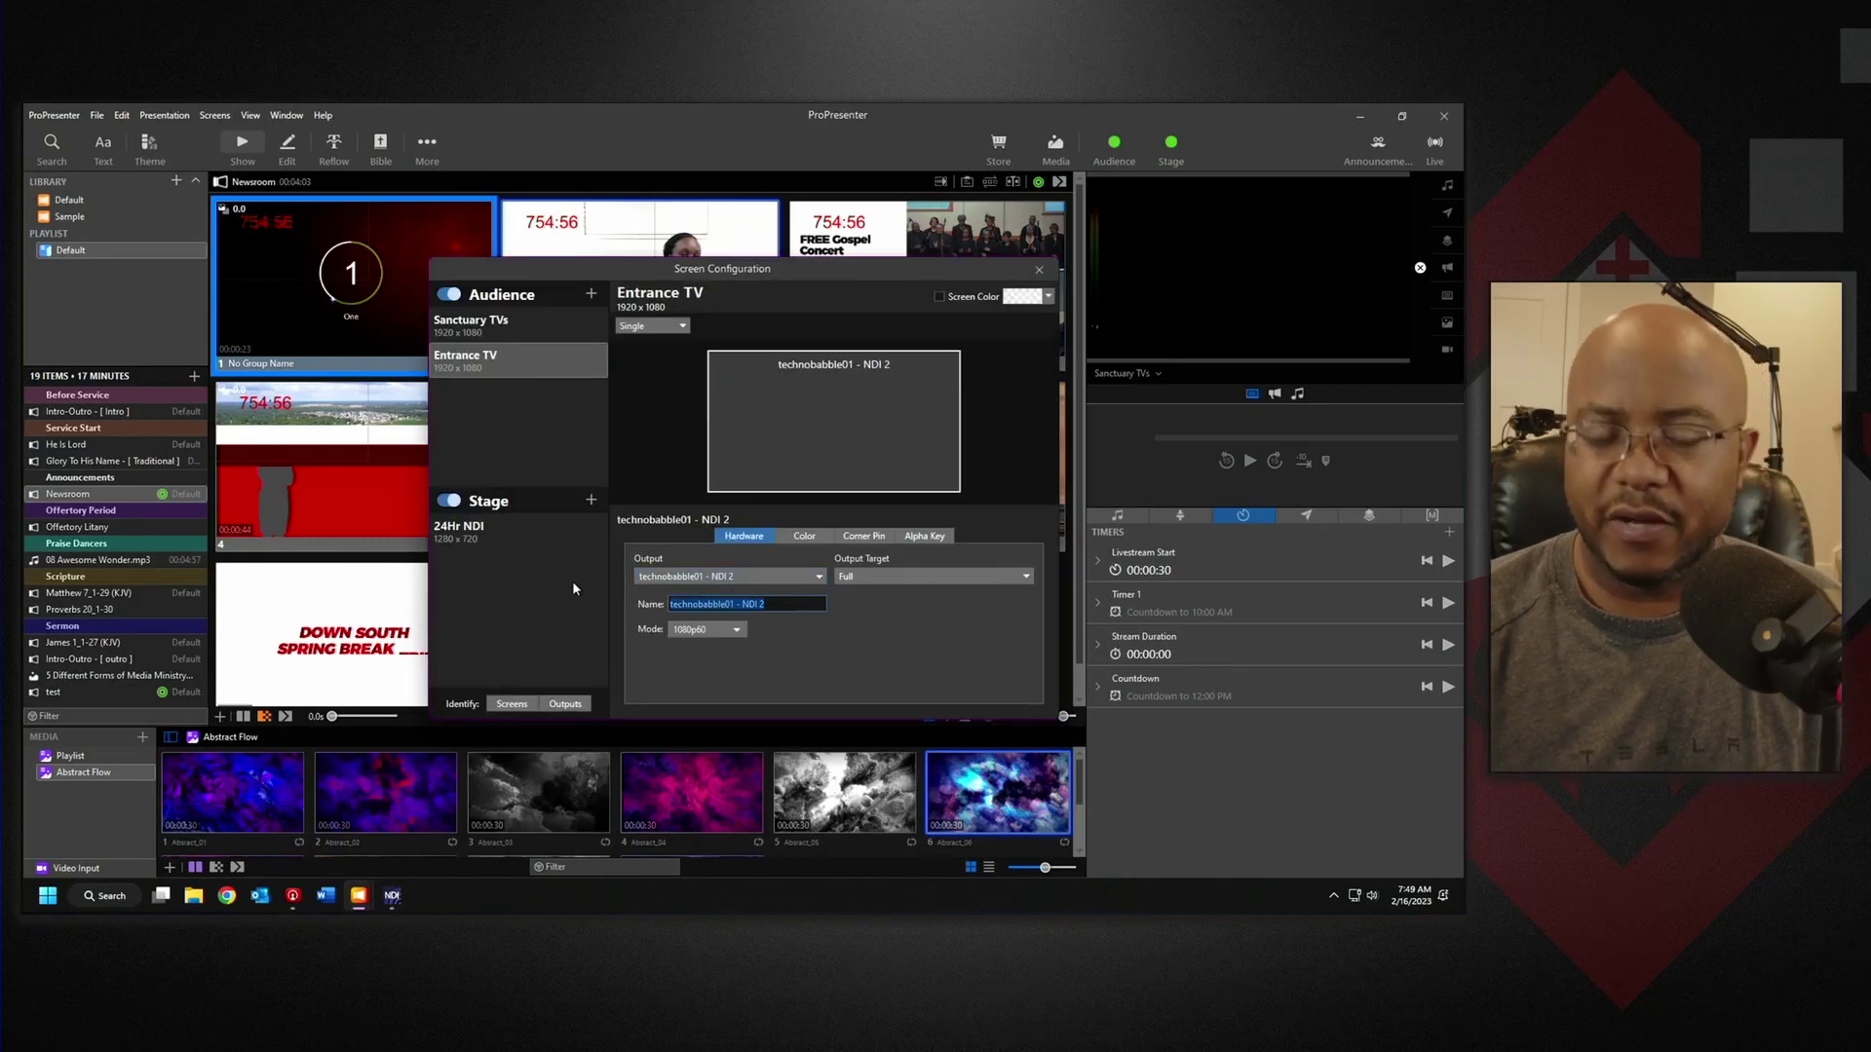
pyautogui.write('En')
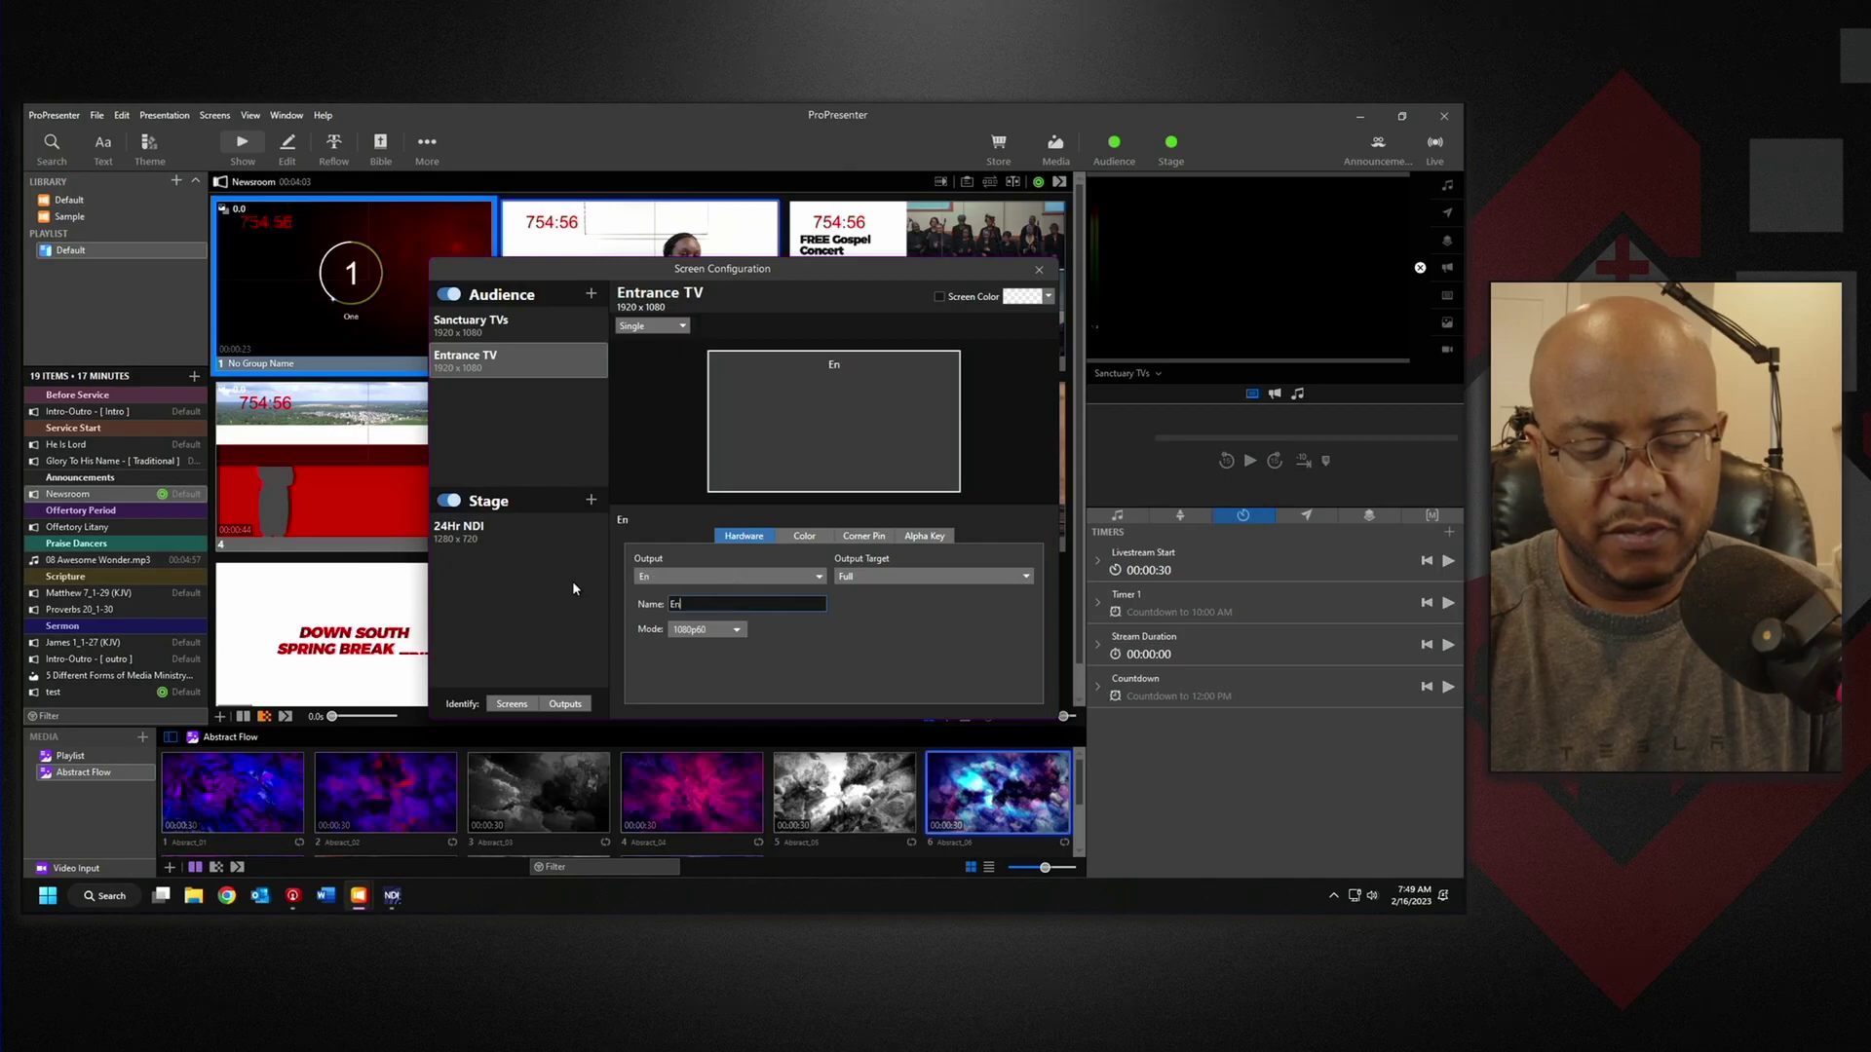
pyautogui.write('trance T')
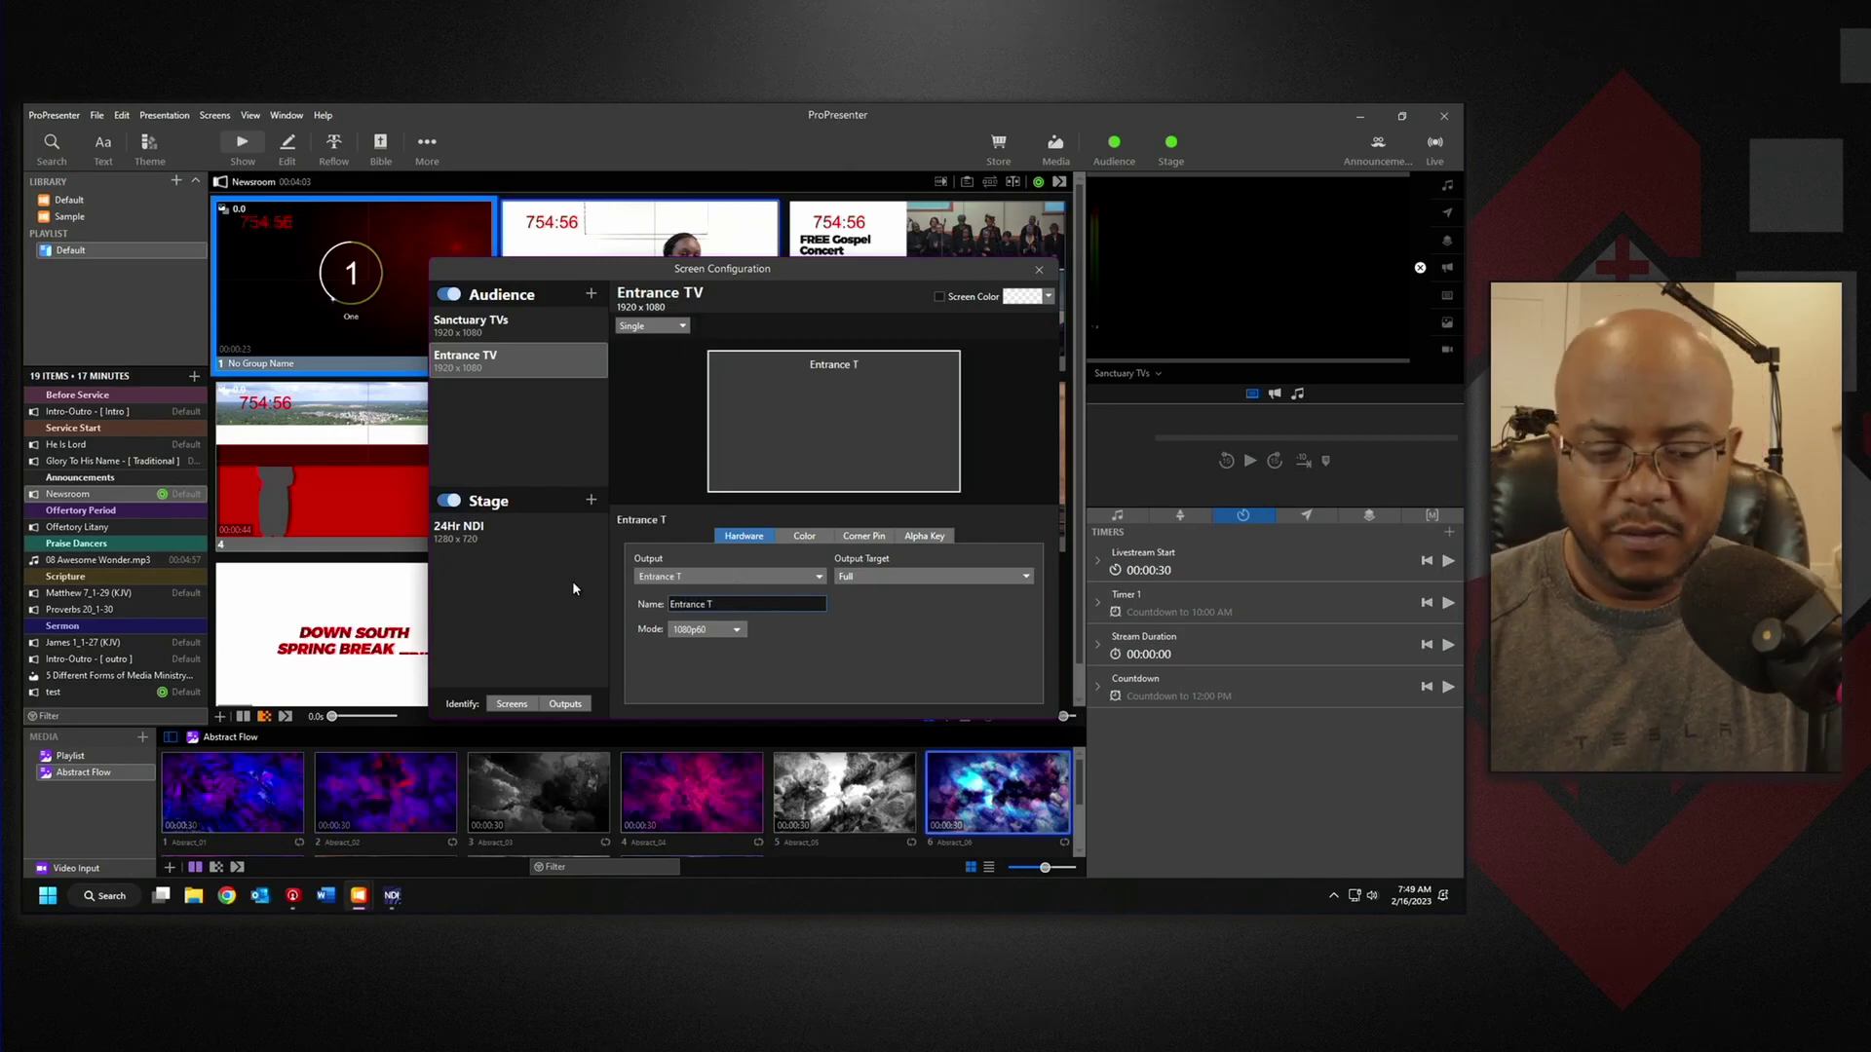
pyautogui.write('V')
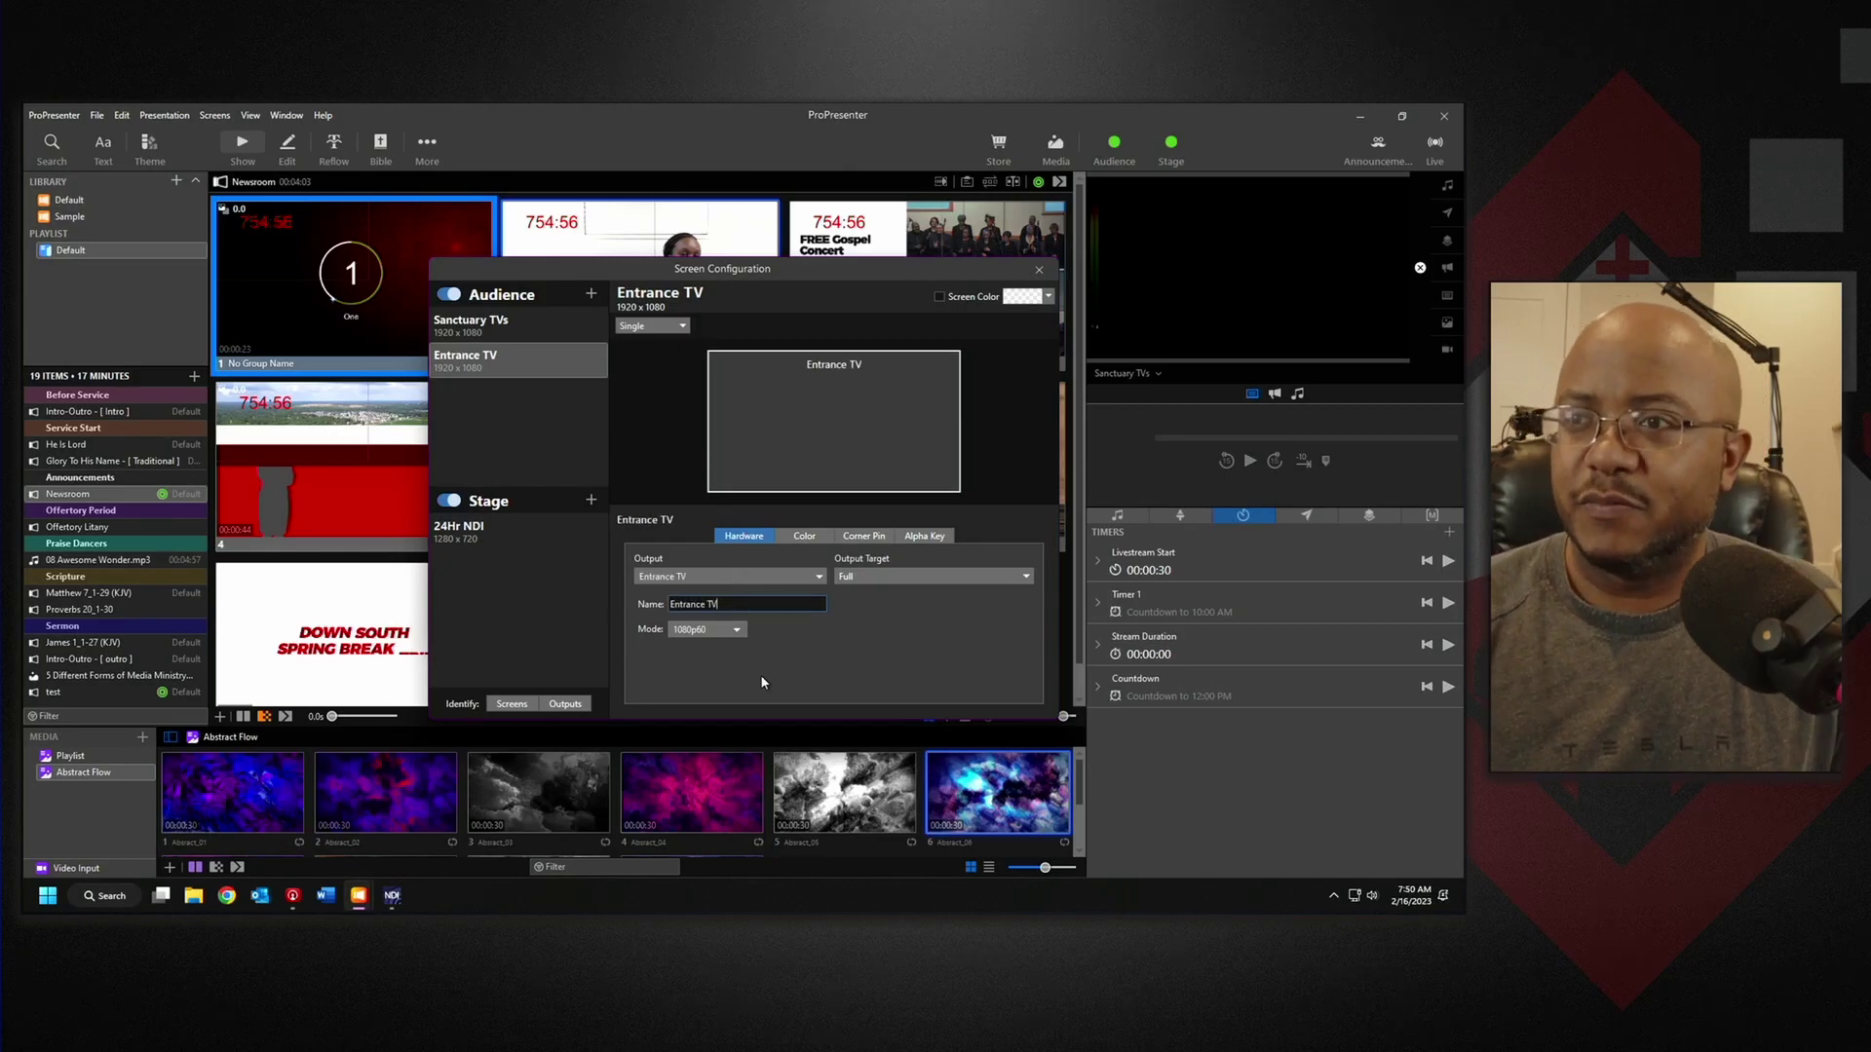
pyautogui.click(1039, 270)
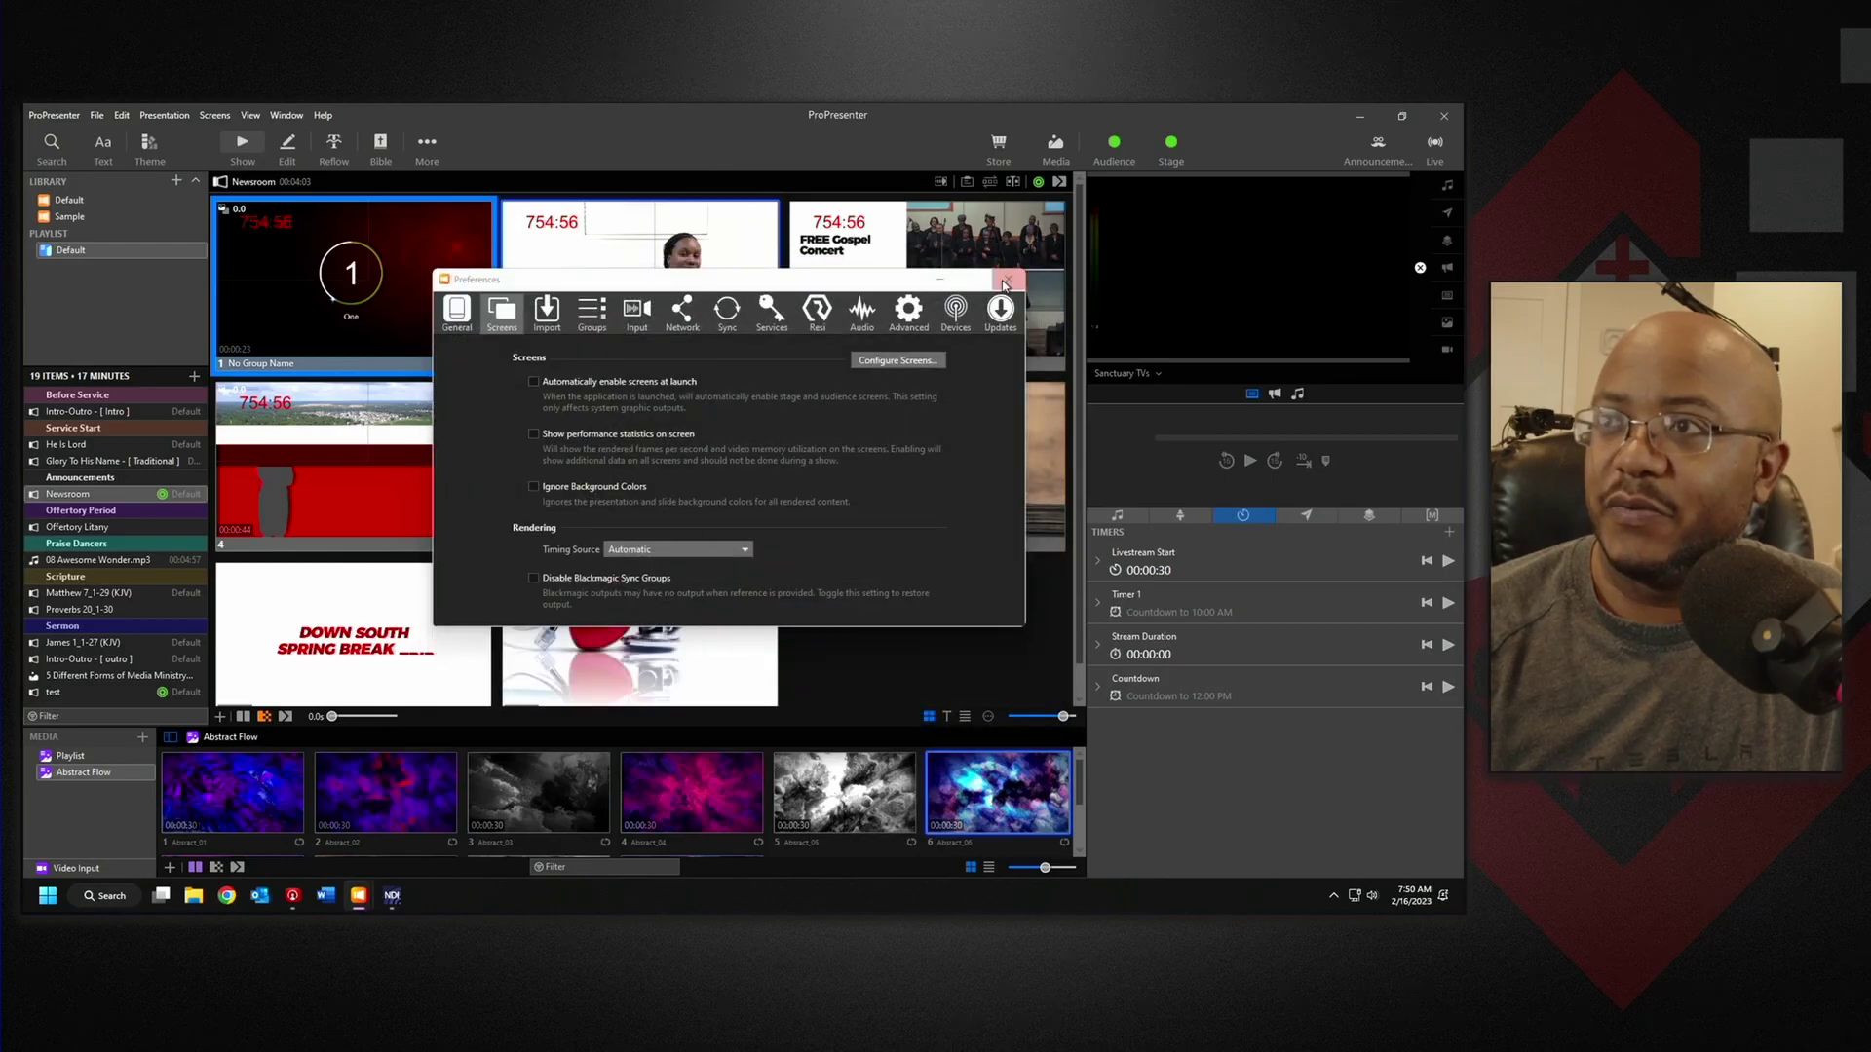
pyautogui.click(1009, 279)
# - Switch to the NDI monitor, show the Entrance TV source under TECHNOBABBLE01, and return to ProPresenter
pyautogui.moveTo(392, 896)
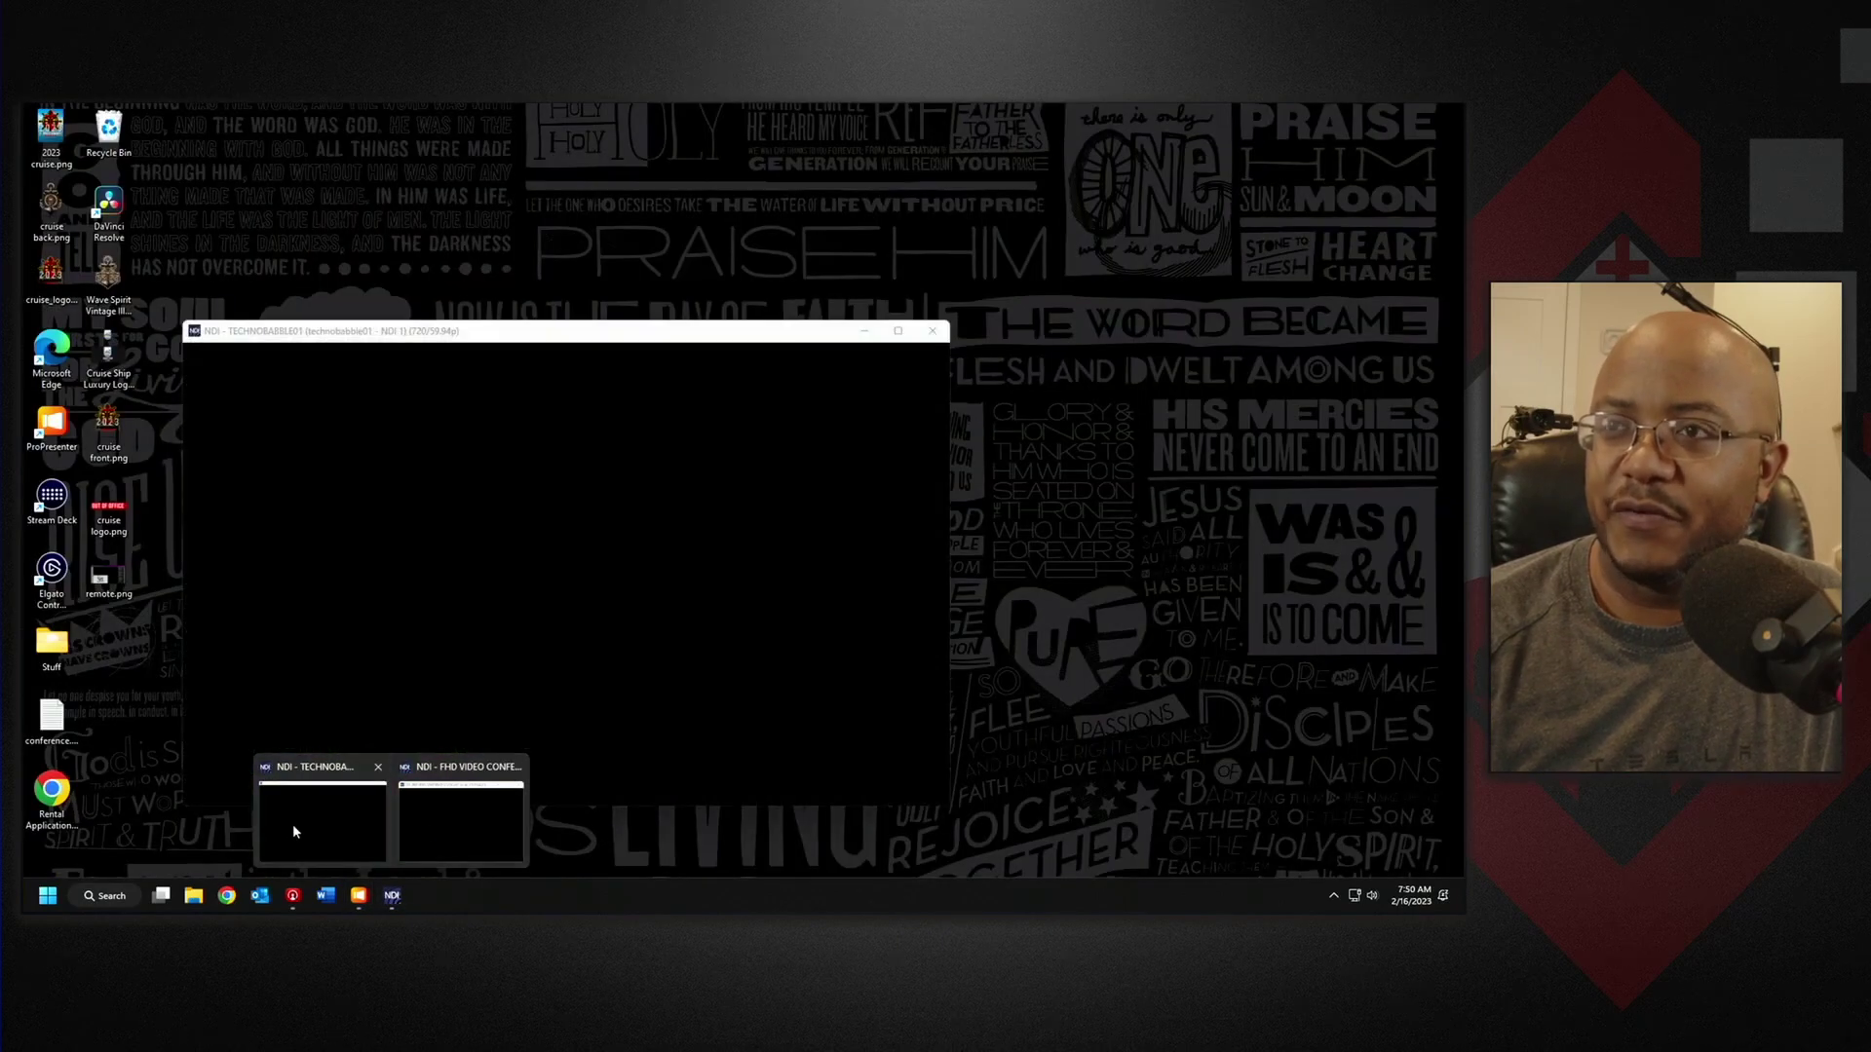
pyautogui.click(293, 823)
pyautogui.click(208, 362)
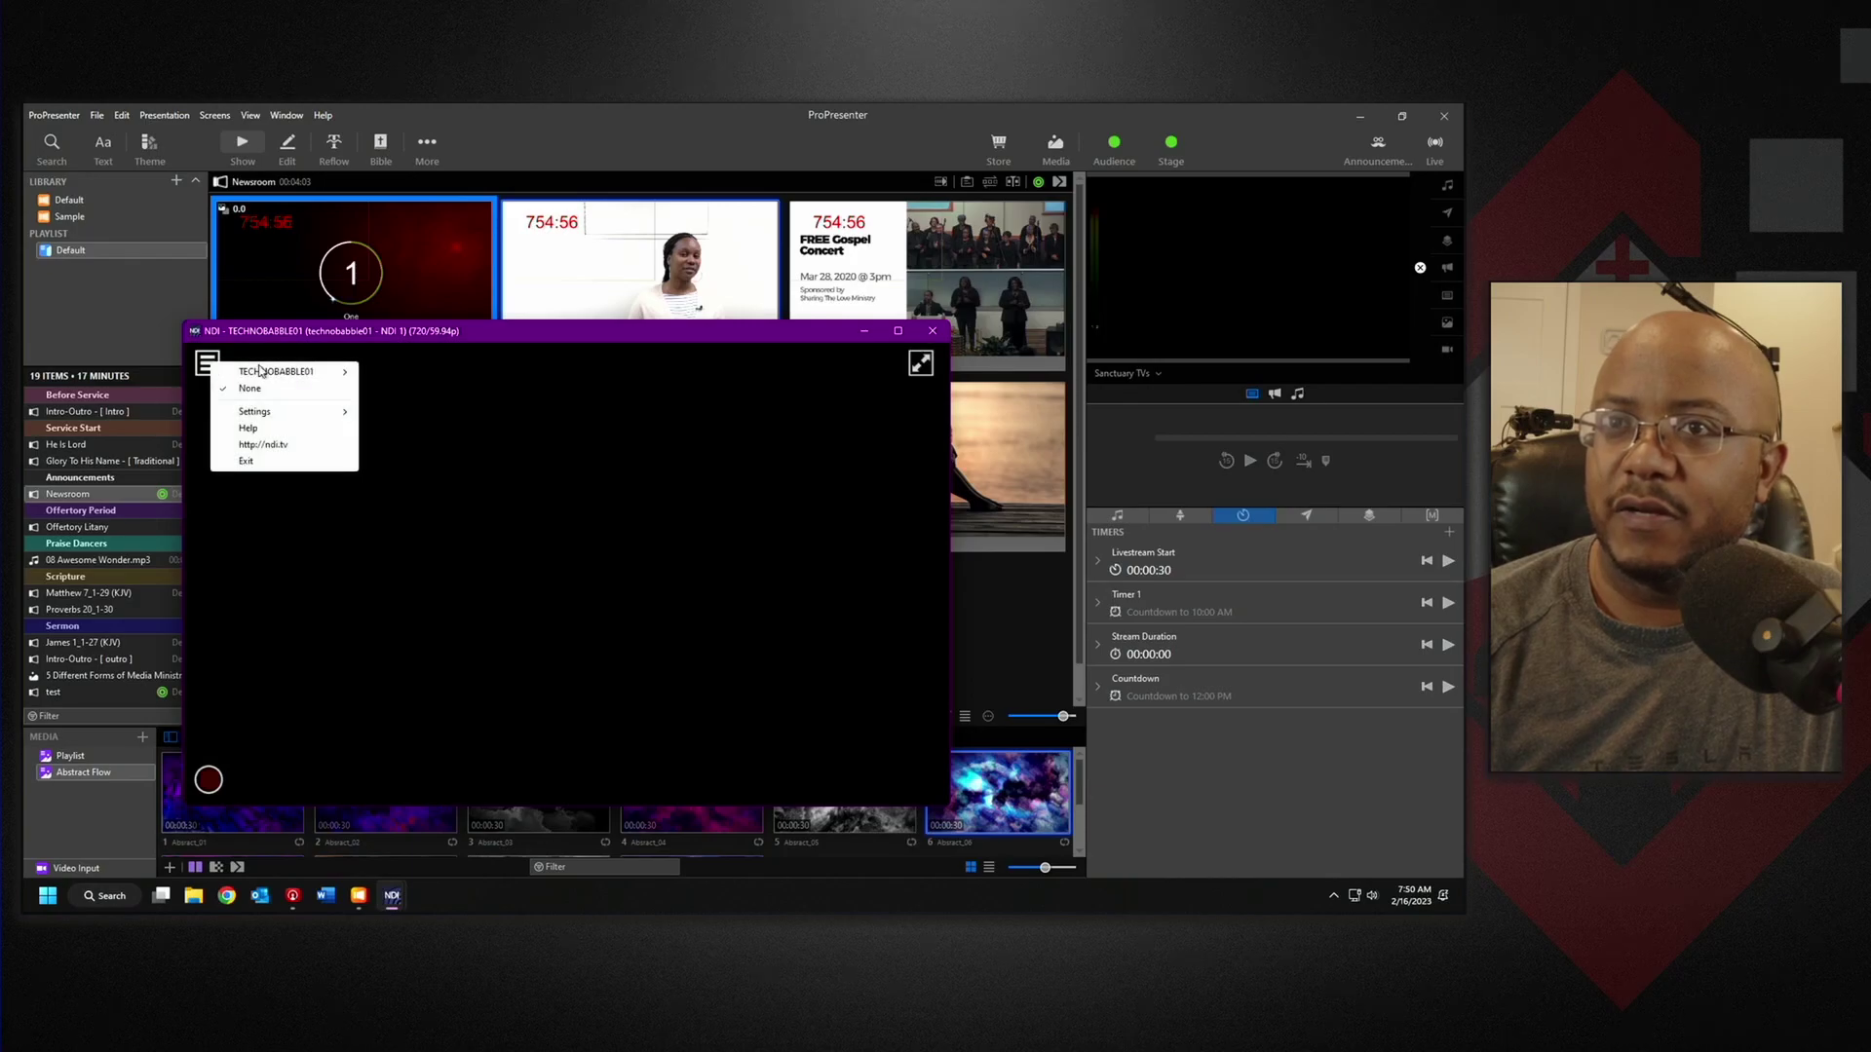
pyautogui.moveTo(271, 372)
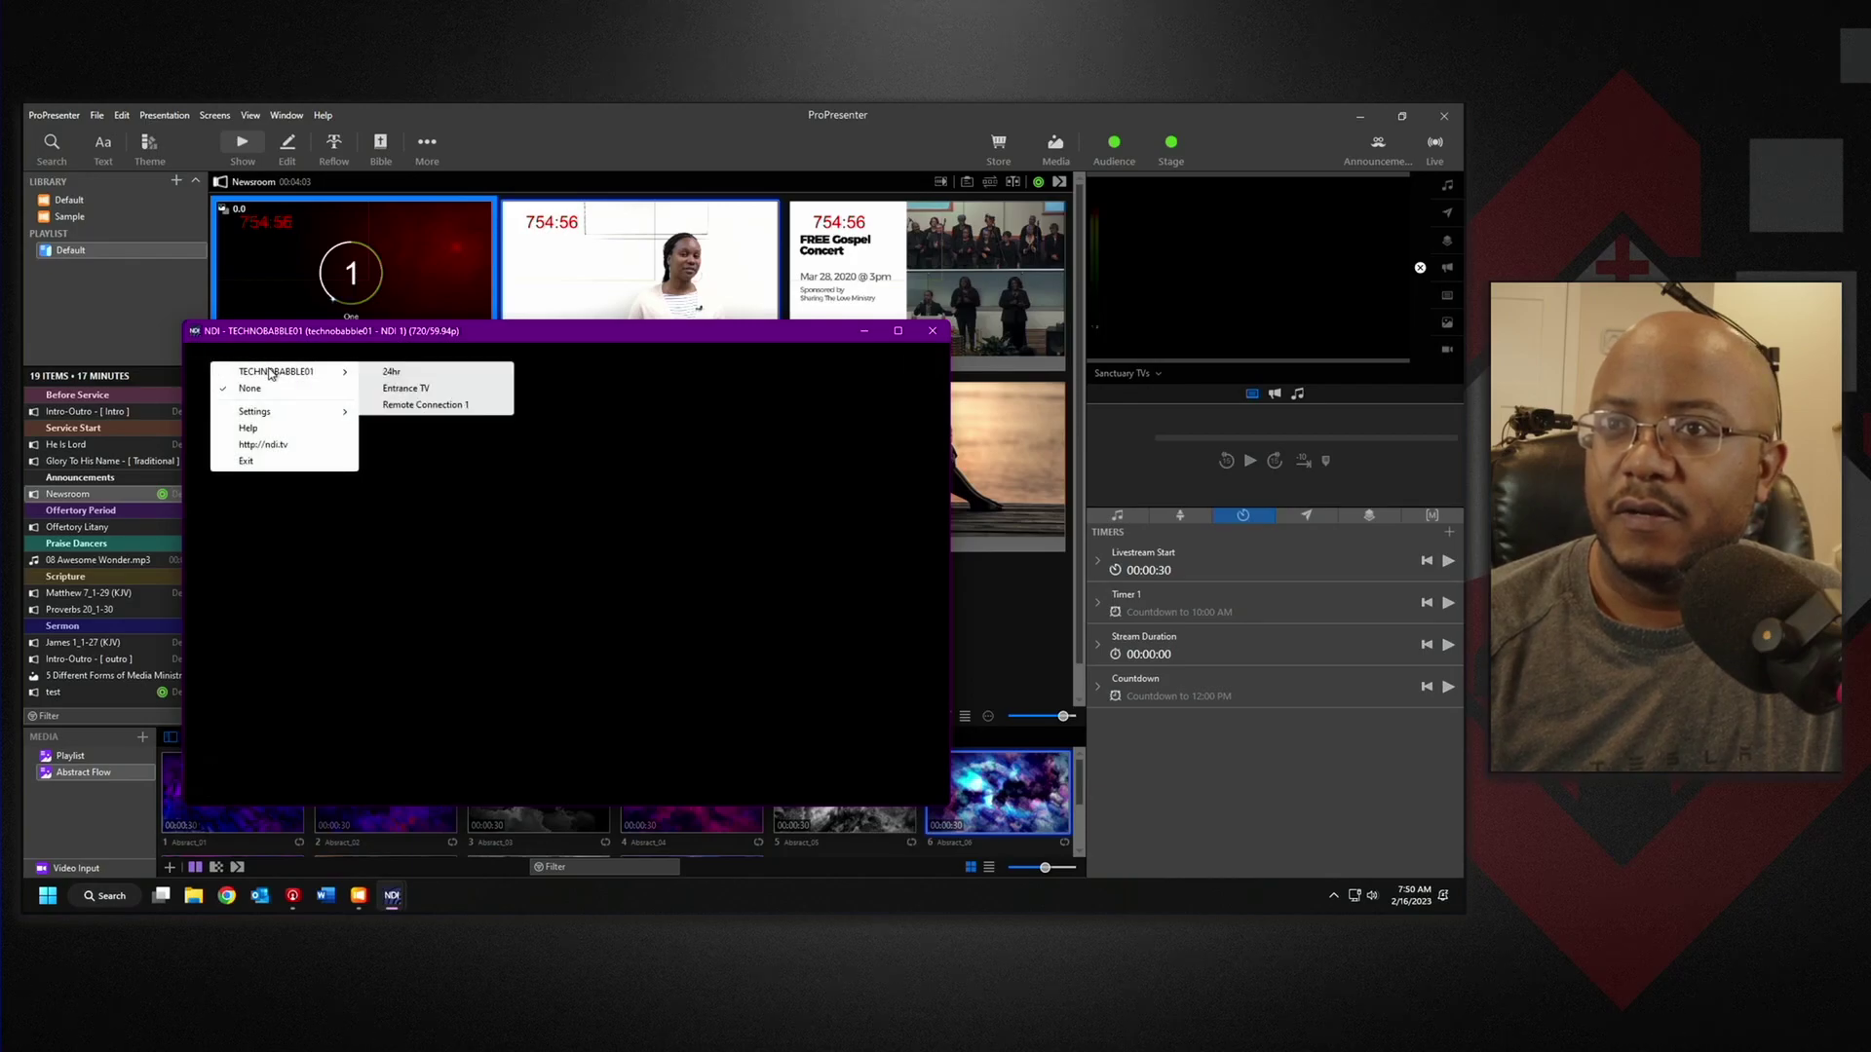
pyautogui.click(427, 389)
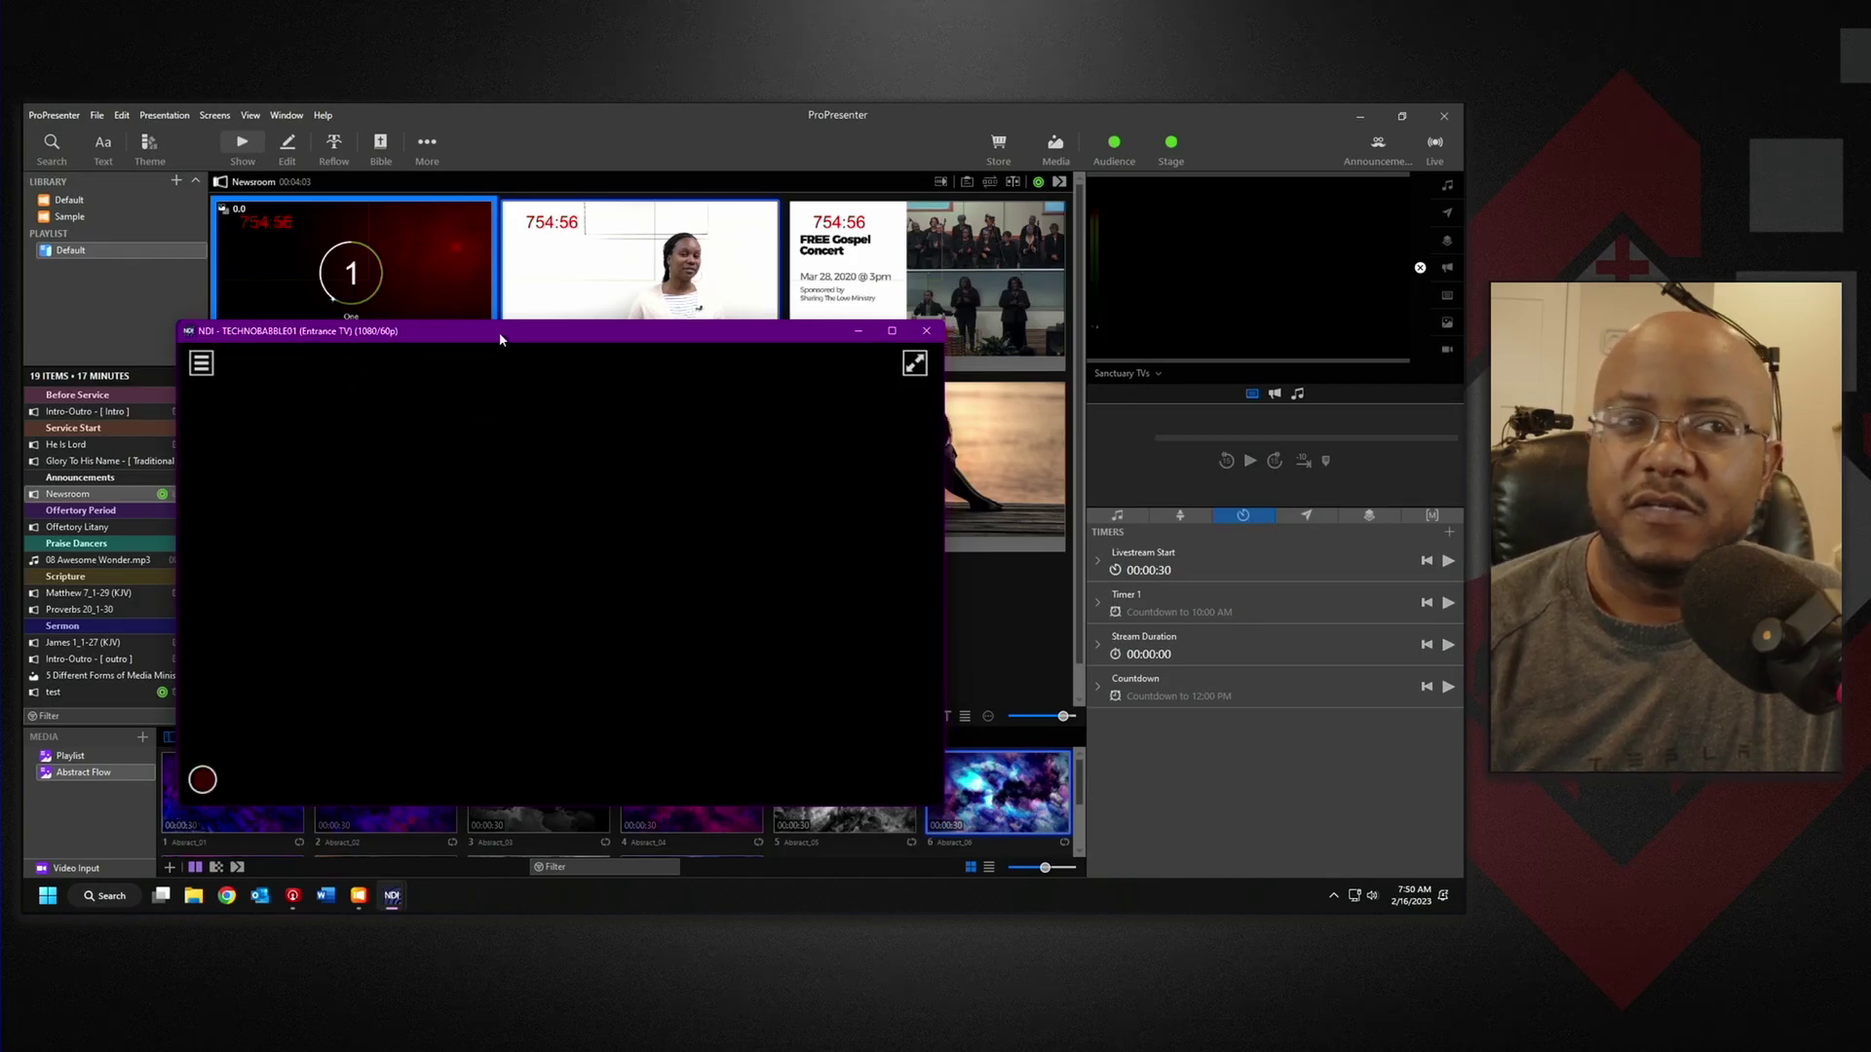
pyautogui.hotkey('alt', 'F4')
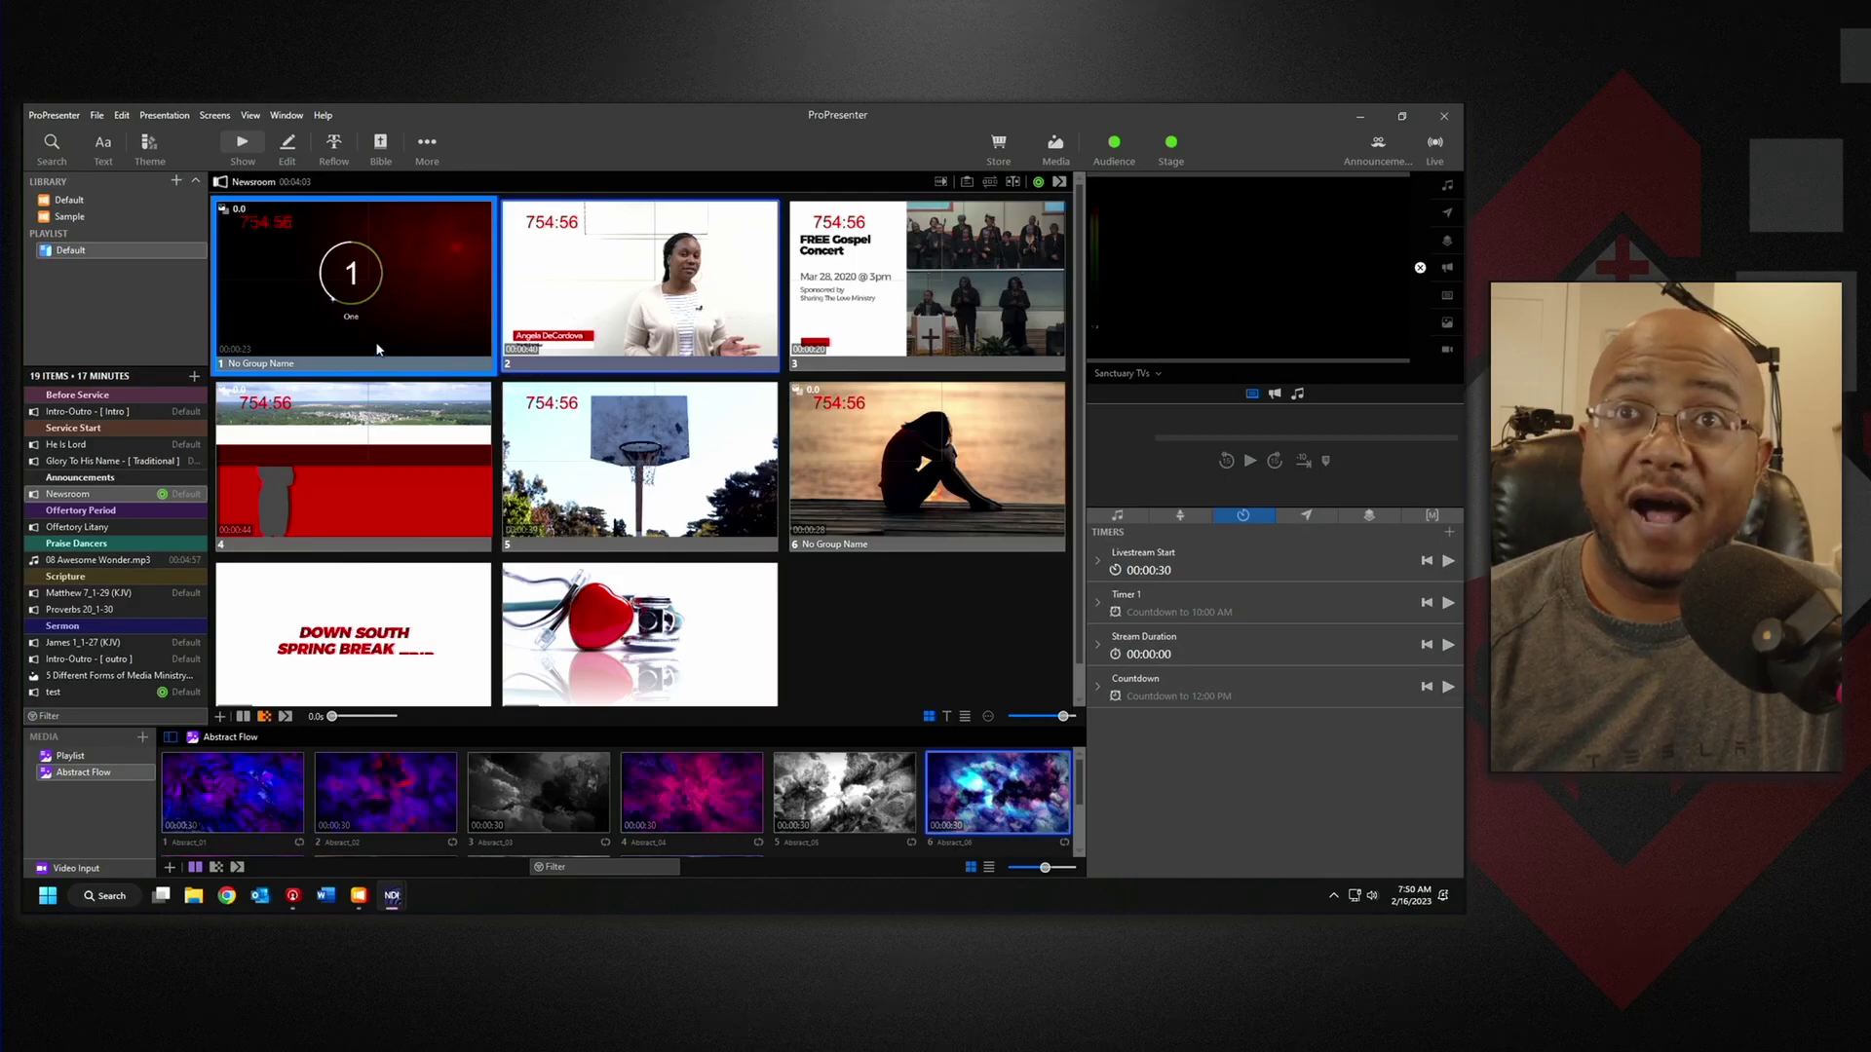
# - In the screen configuration, add another new NDI audience screen with the 1080p60 mode
pyautogui.click(73, 117)
pyautogui.moveTo(114, 173)
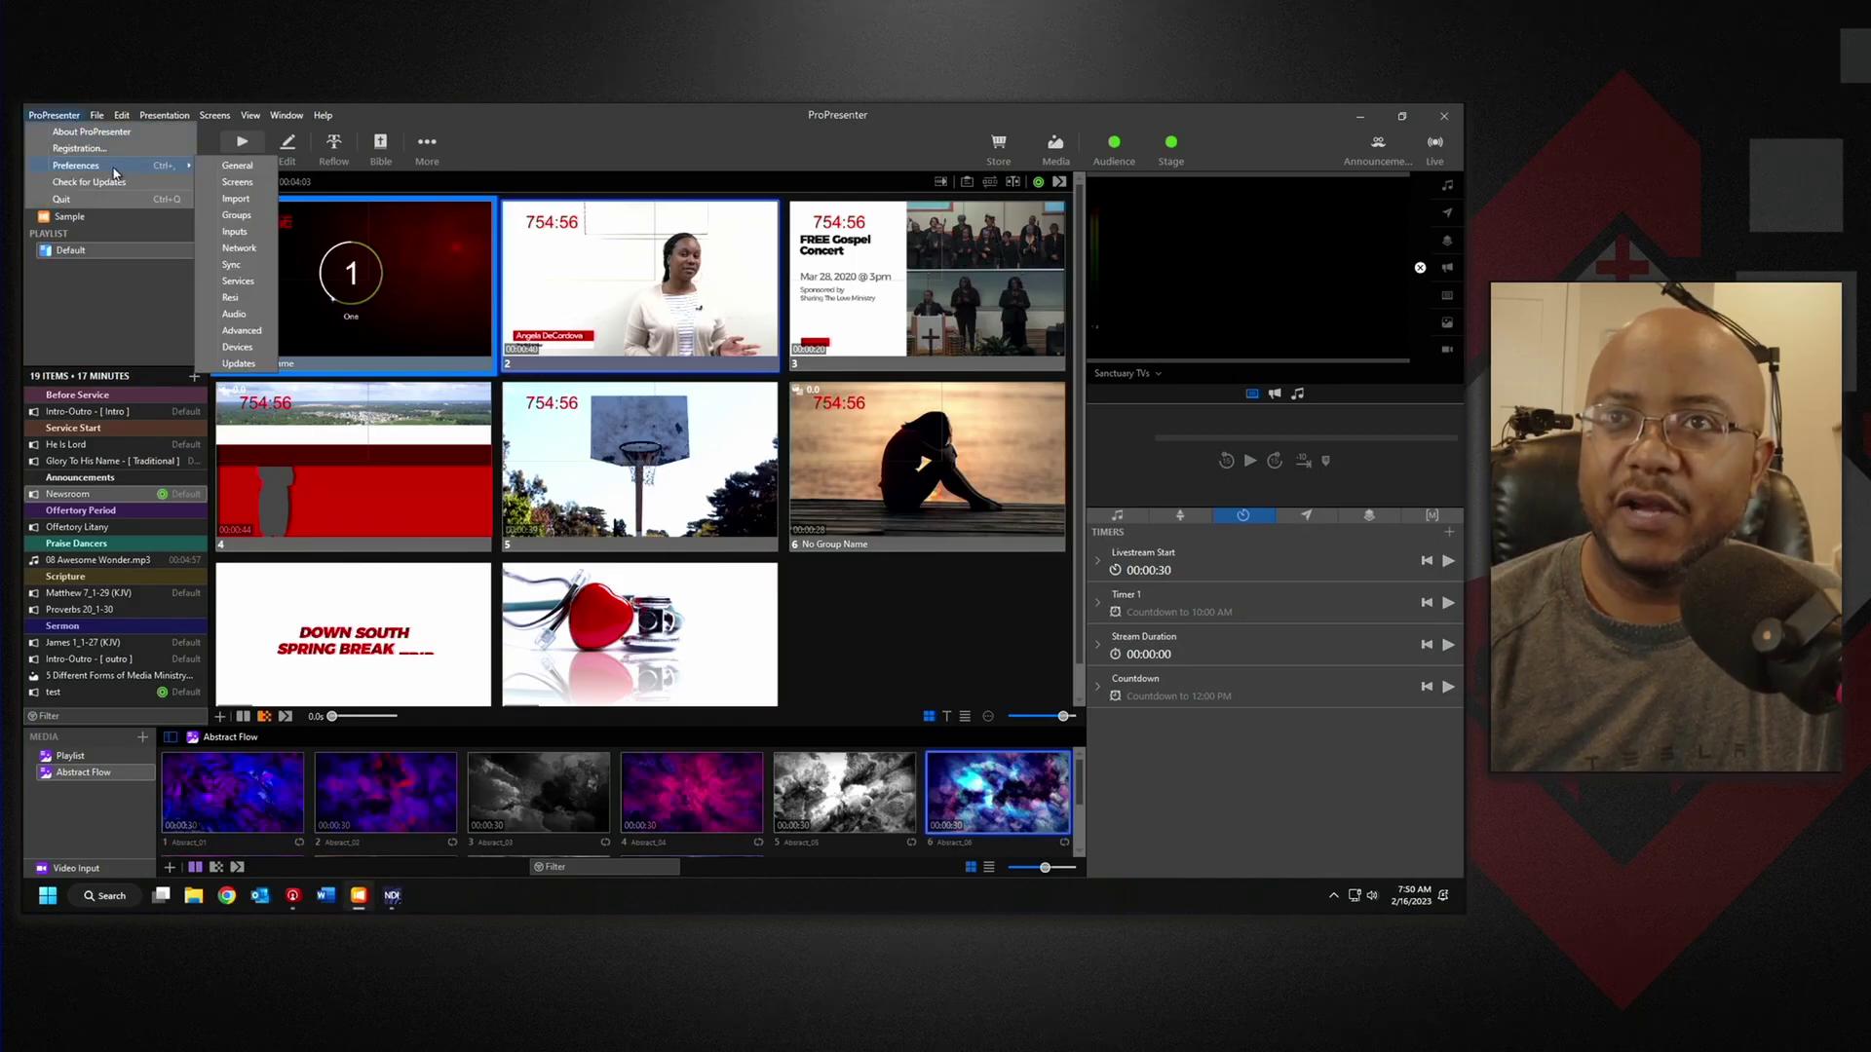
pyautogui.click(237, 183)
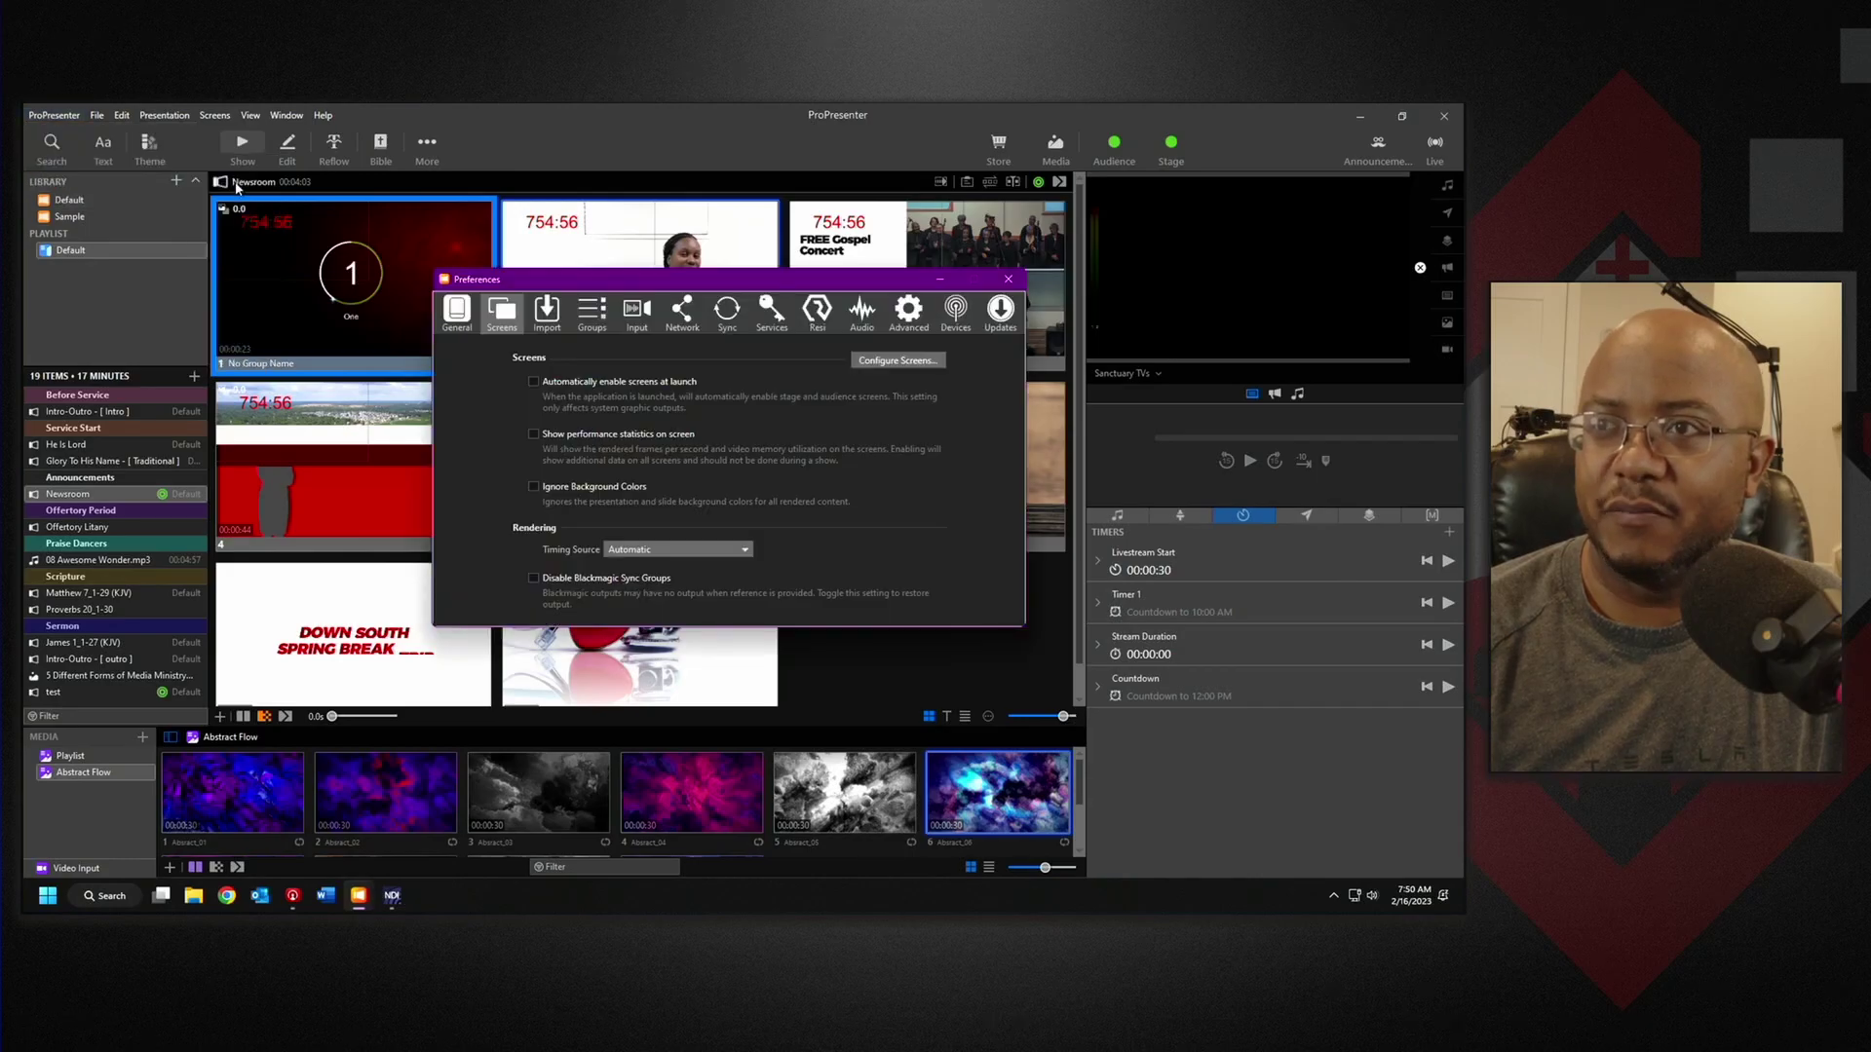
pyautogui.click(898, 361)
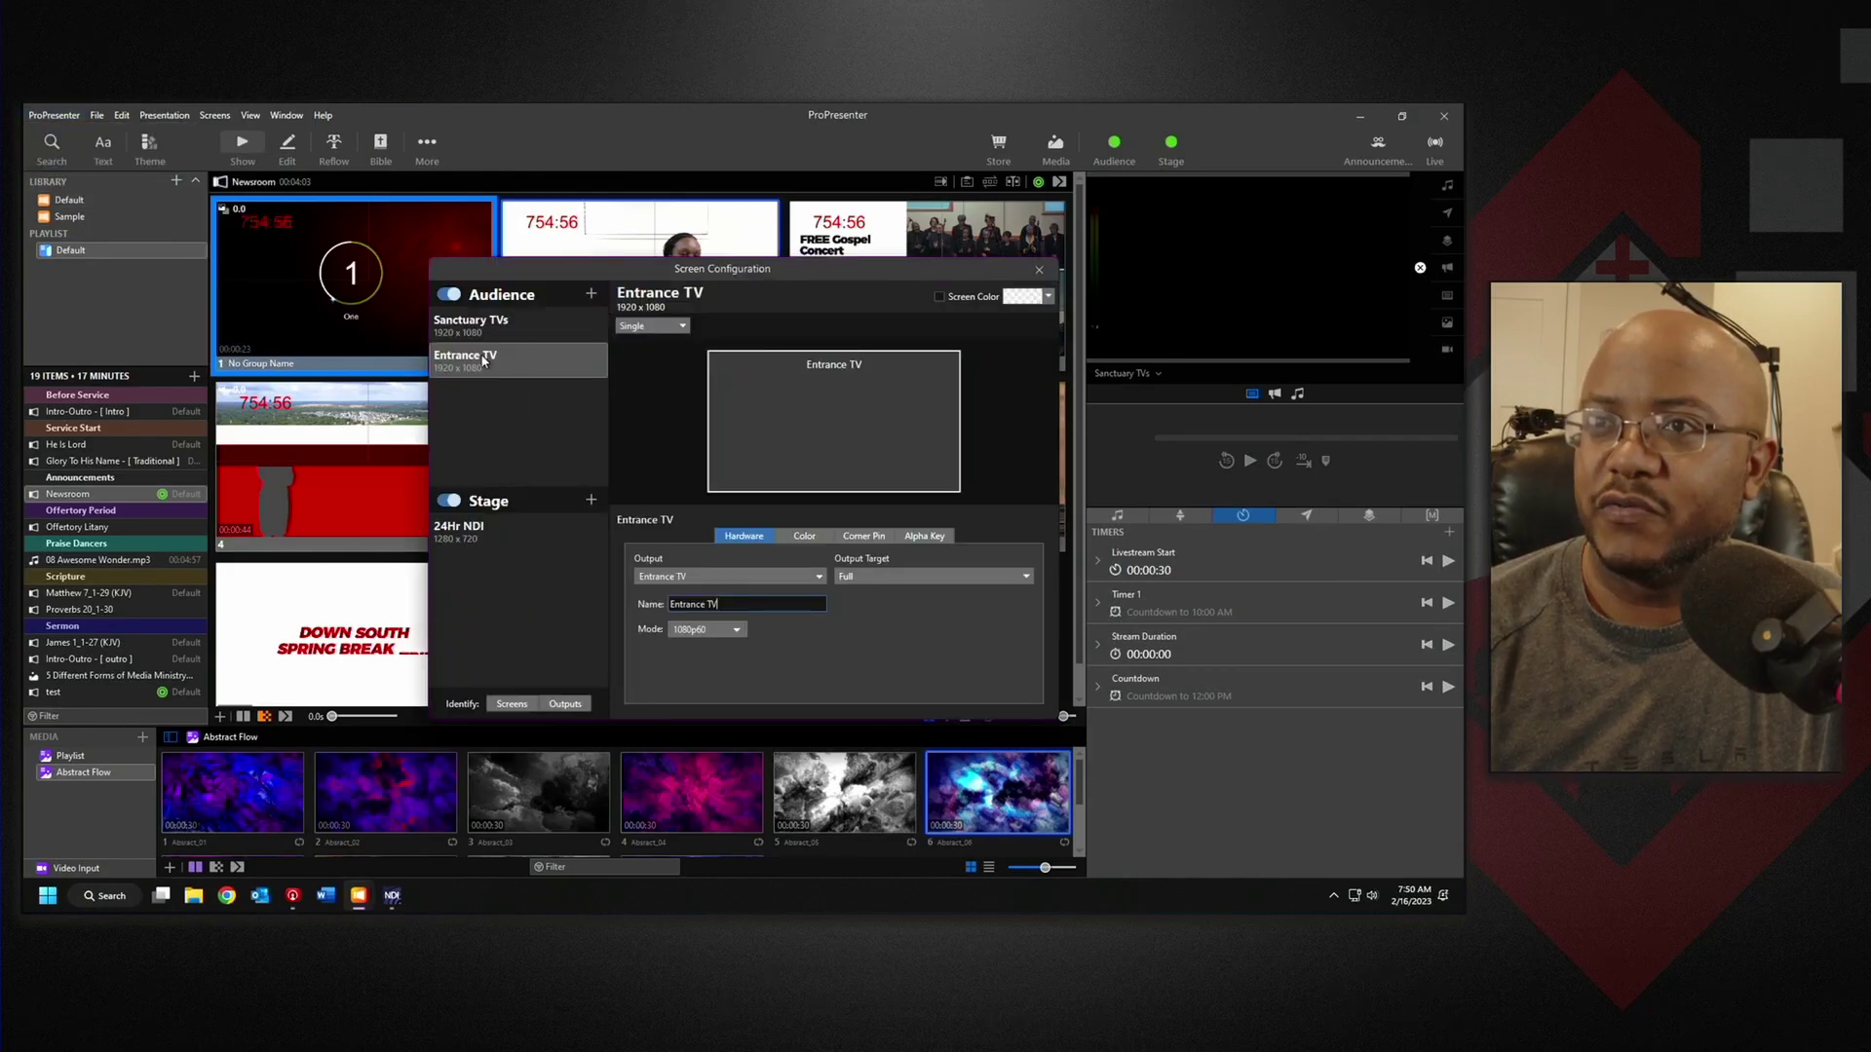
pyautogui.click(591, 295)
pyautogui.moveTo(652, 623)
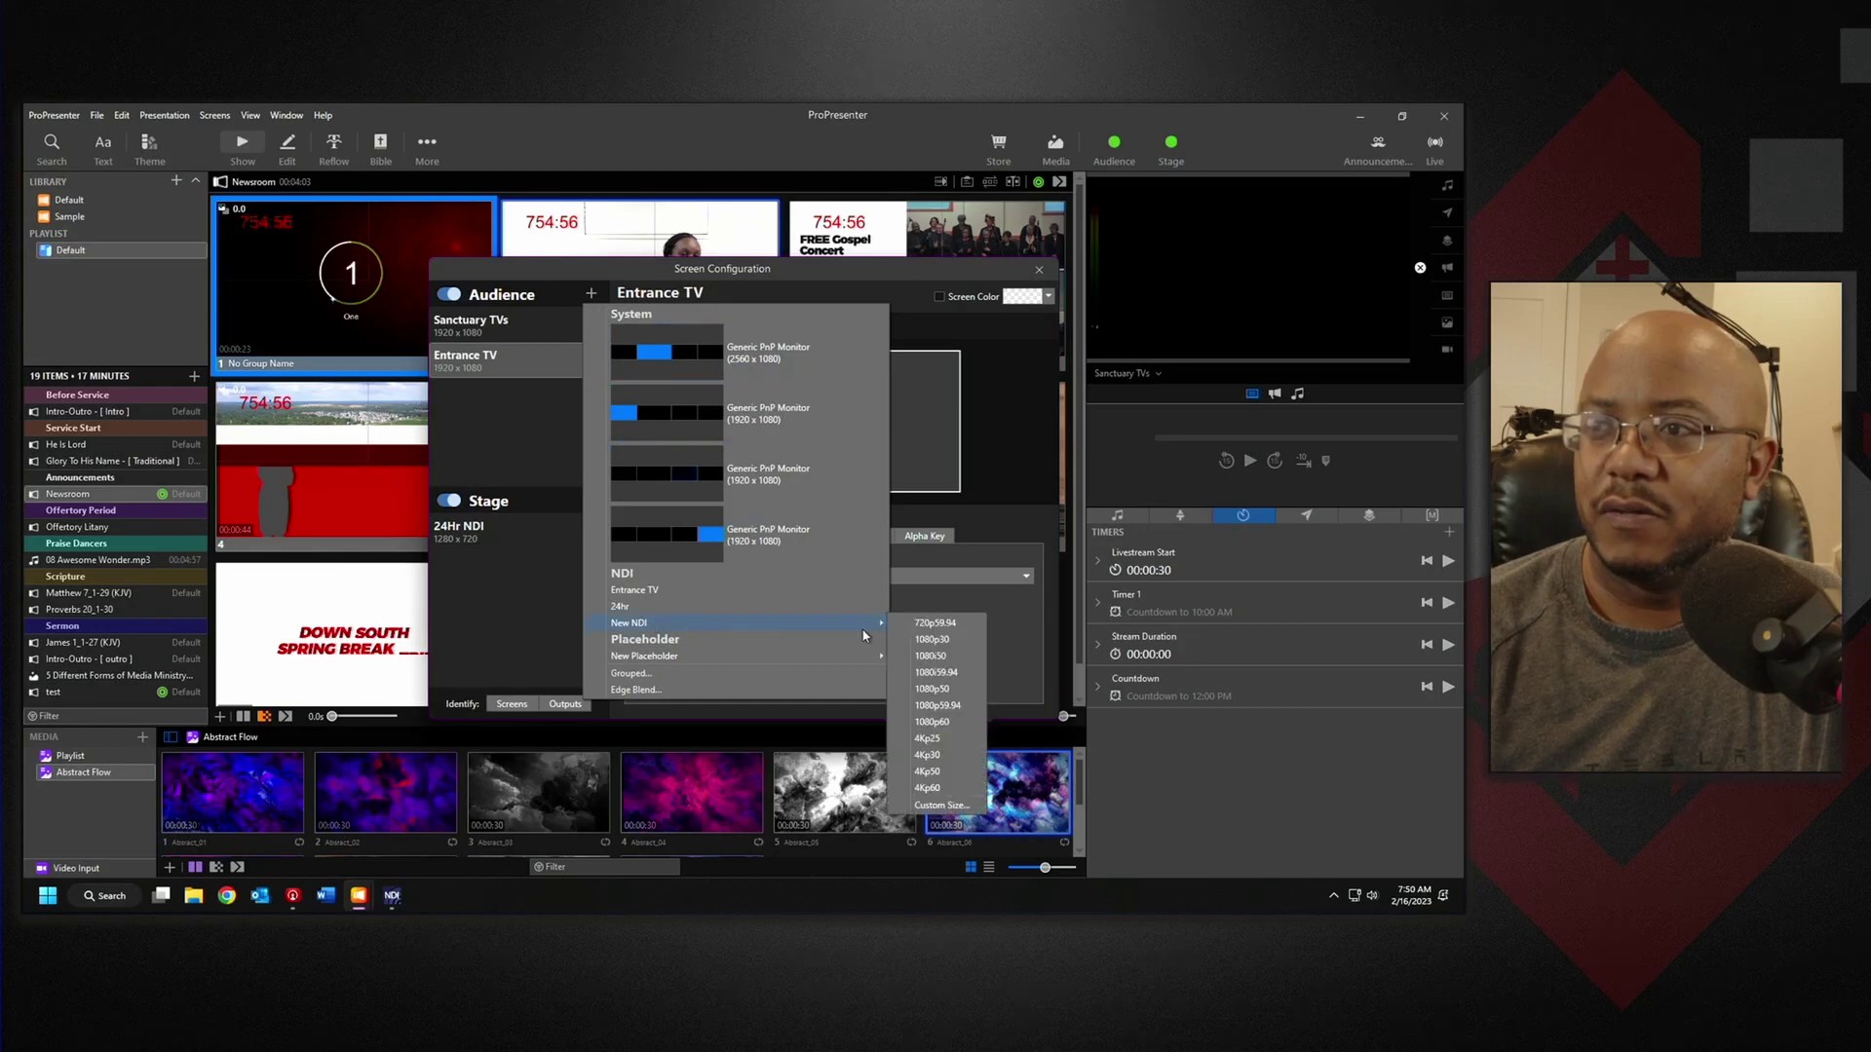
pyautogui.click(961, 724)
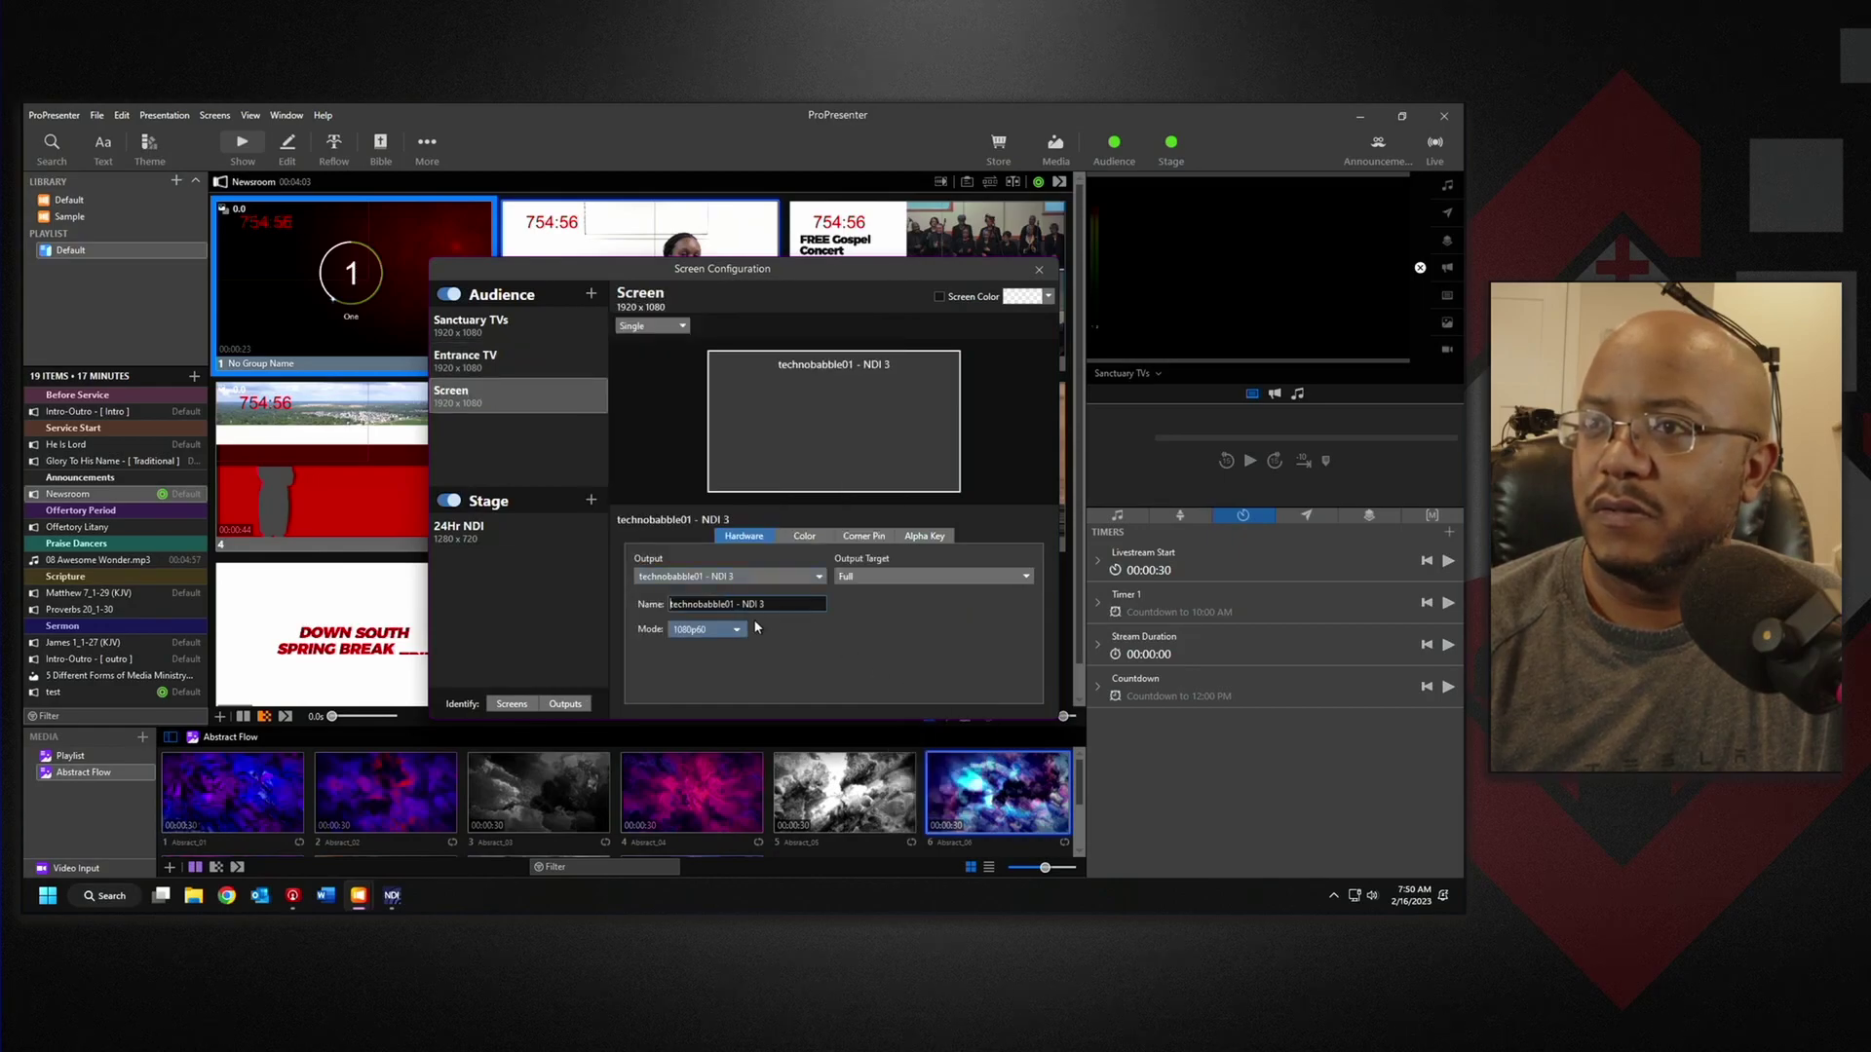
# - Set the new screen's NDI output name to Sanctuary TV(2) and close the screen configuration and preferences
pyautogui.moveTo(777, 603); pyautogui.dragTo(614, 588)
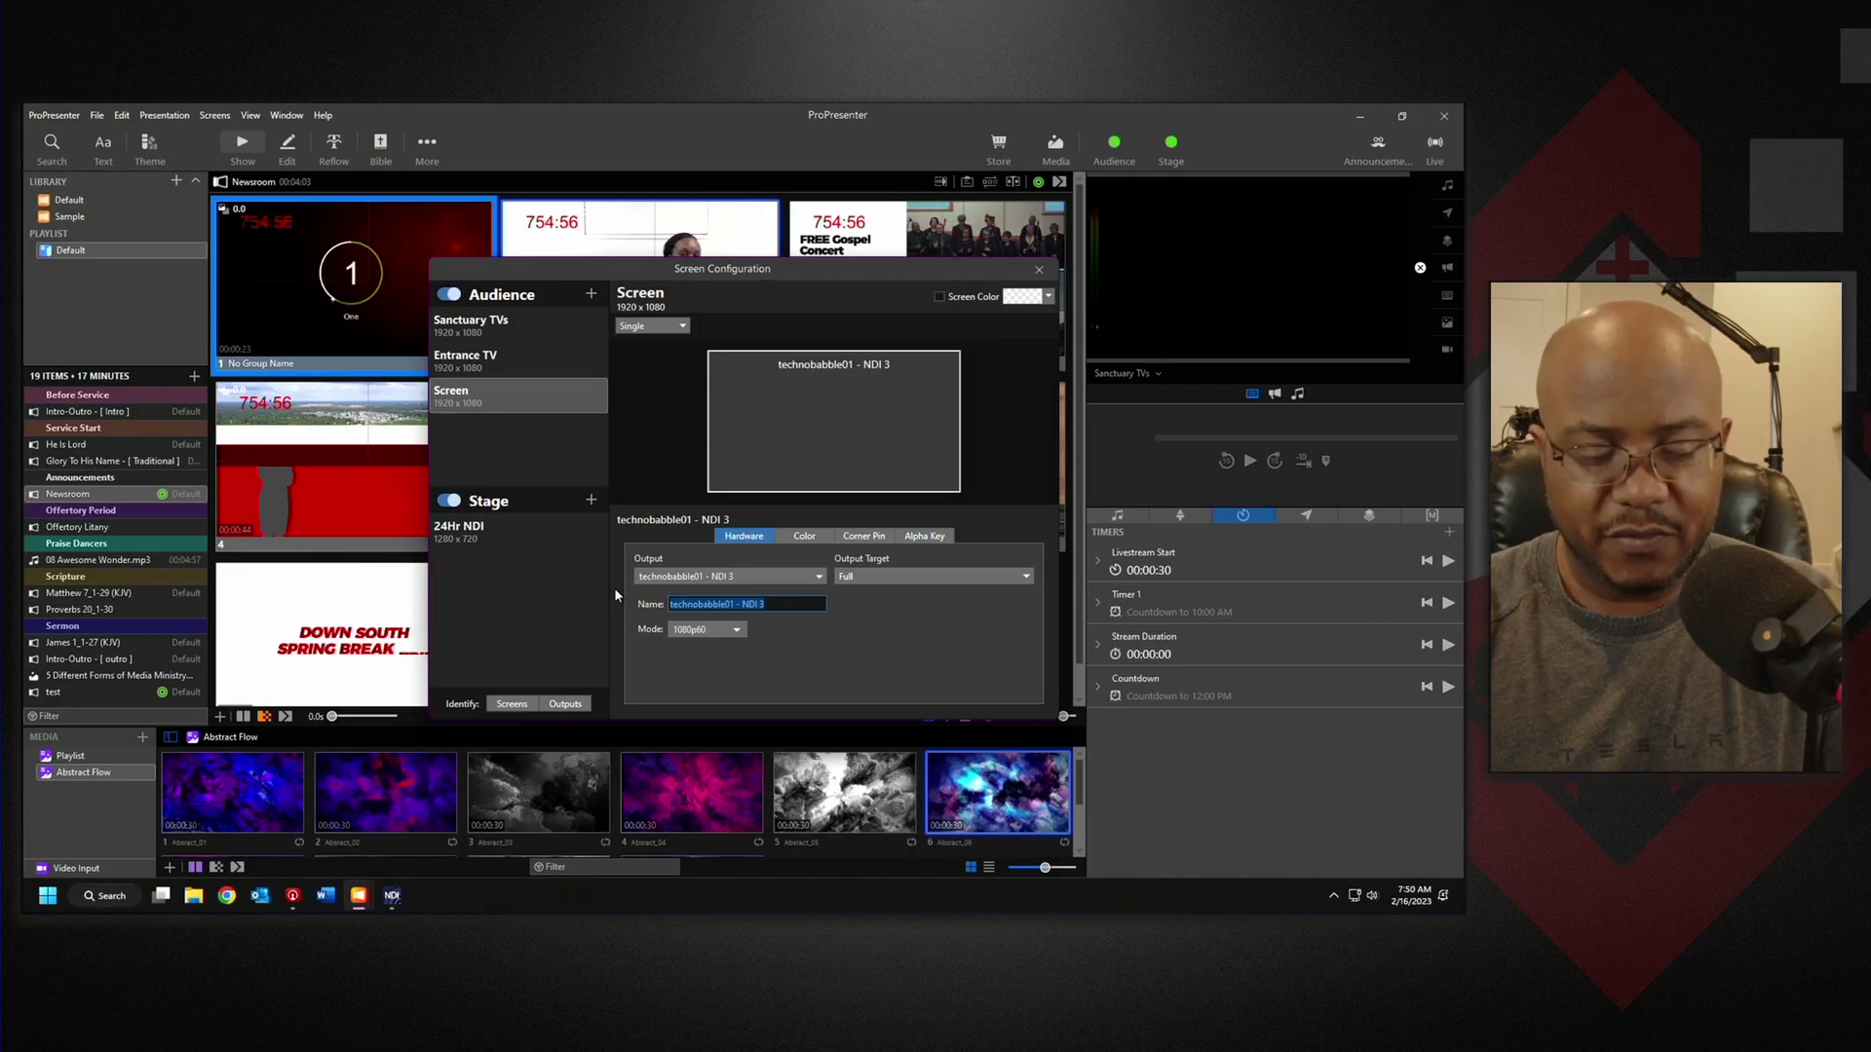
pyautogui.write('Sanctuary')
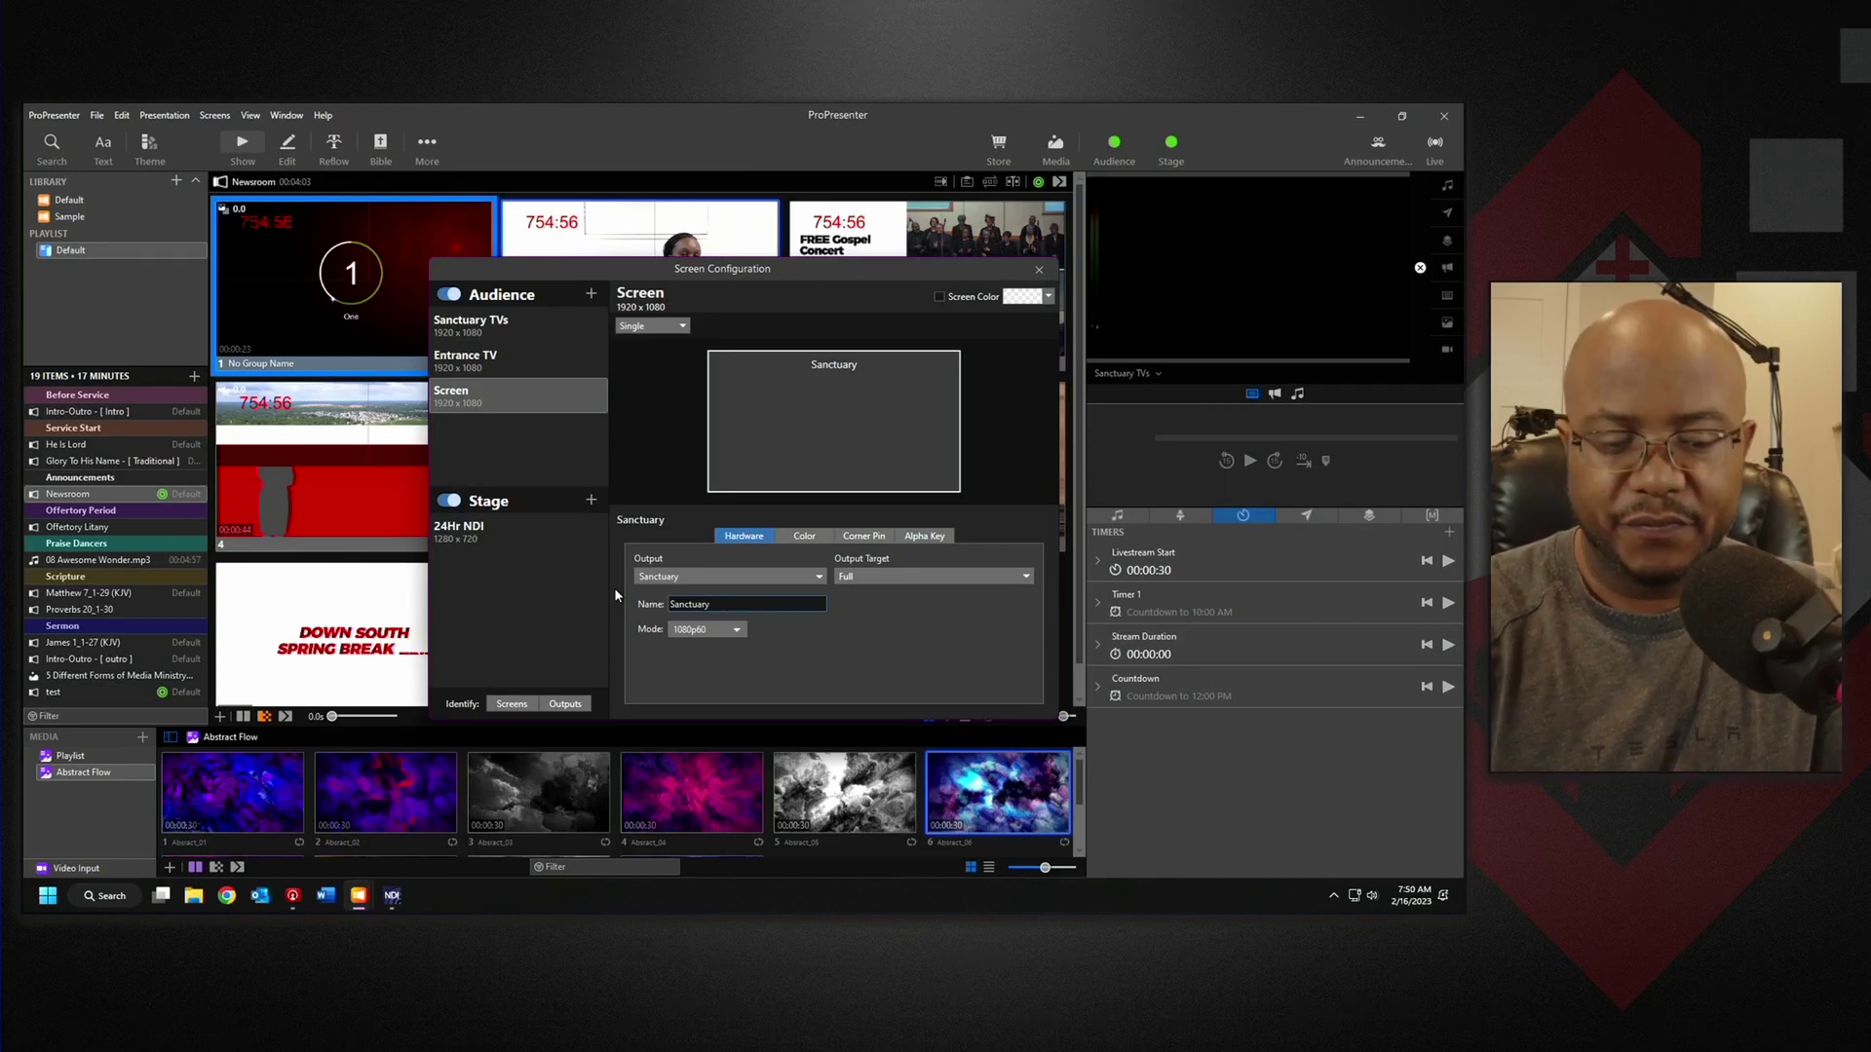
pyautogui.write(' TV')
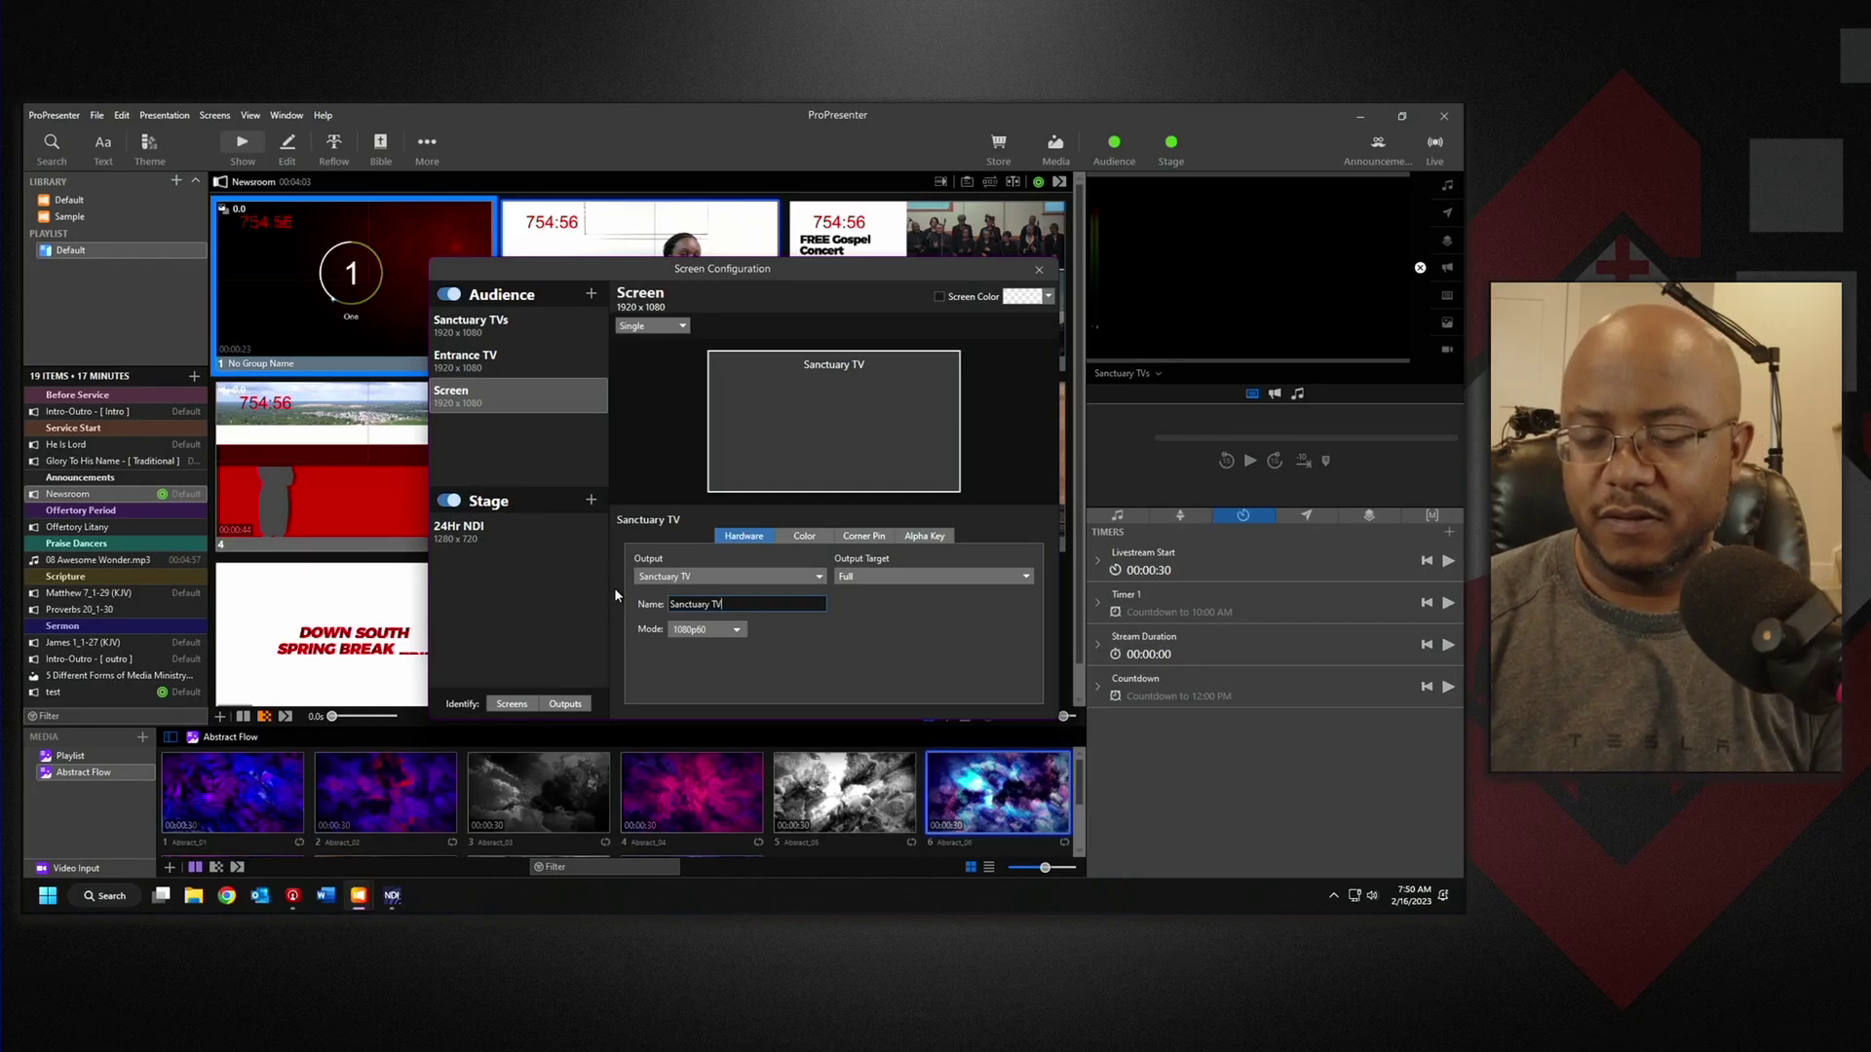
pyautogui.write('(2)')
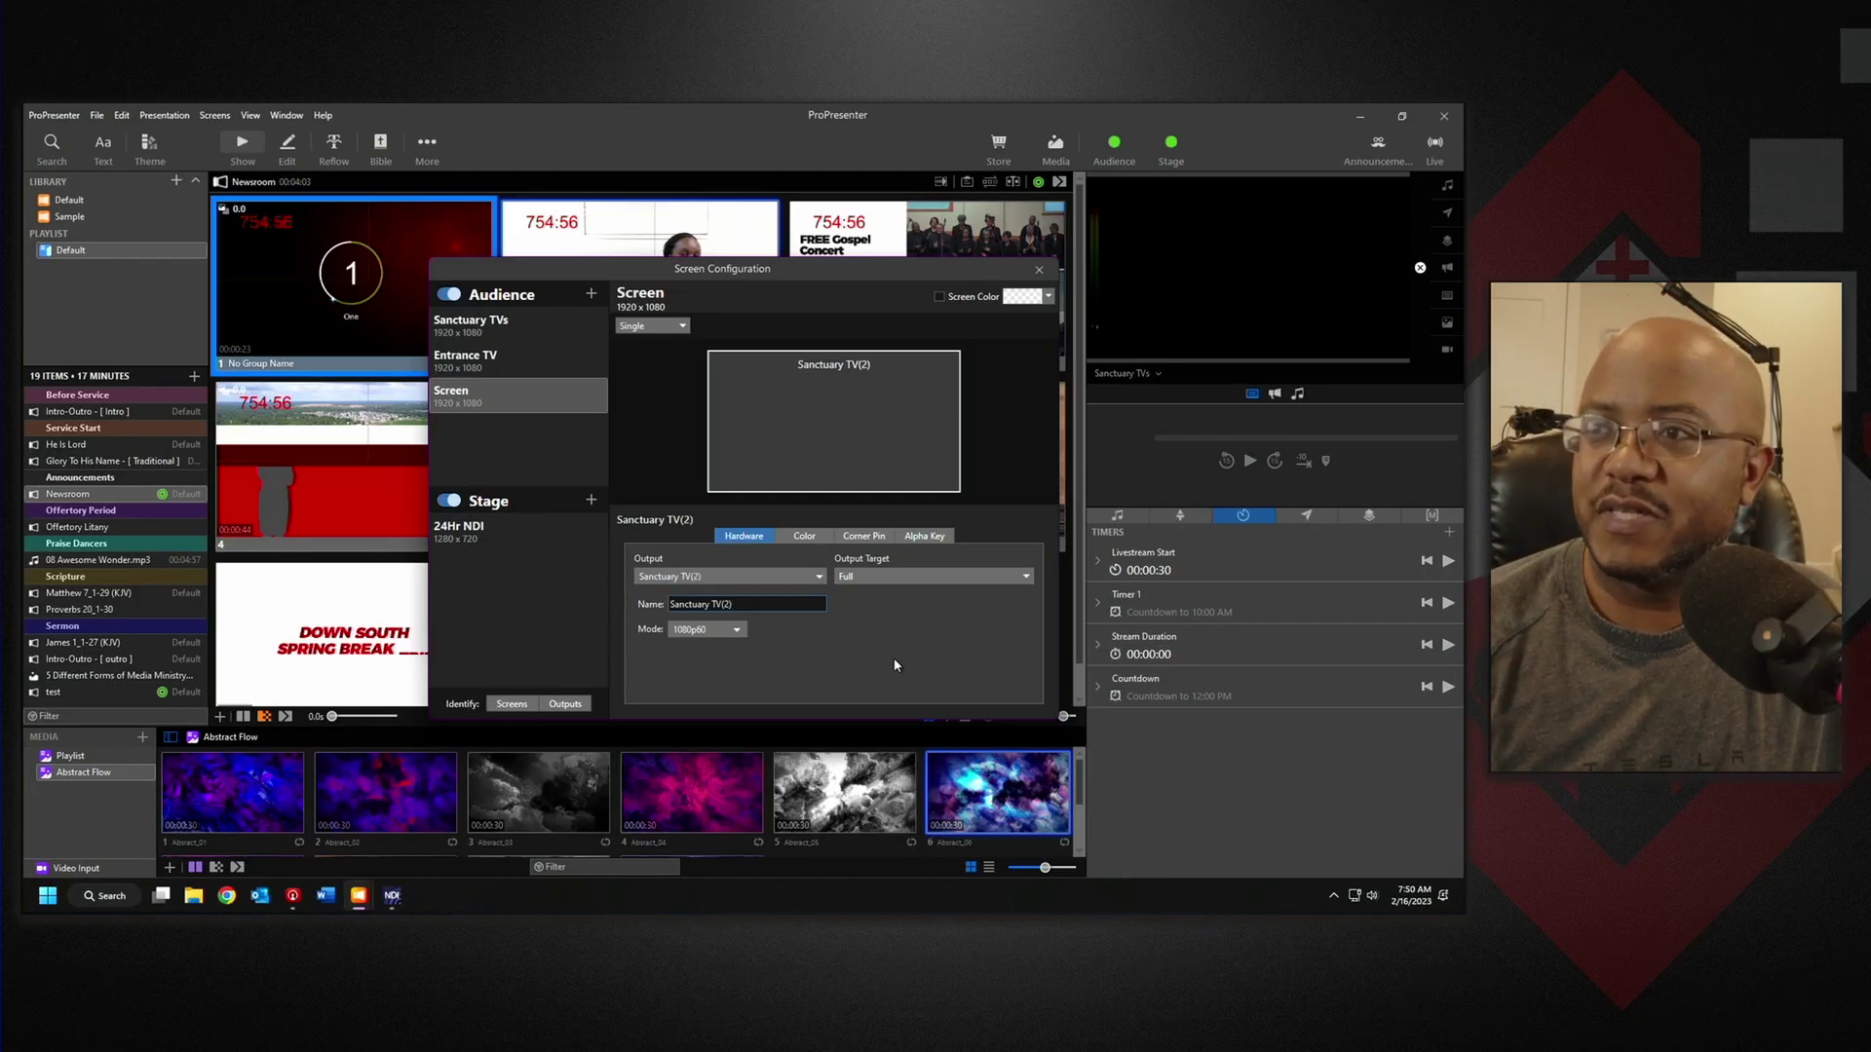
pyautogui.click(1039, 269)
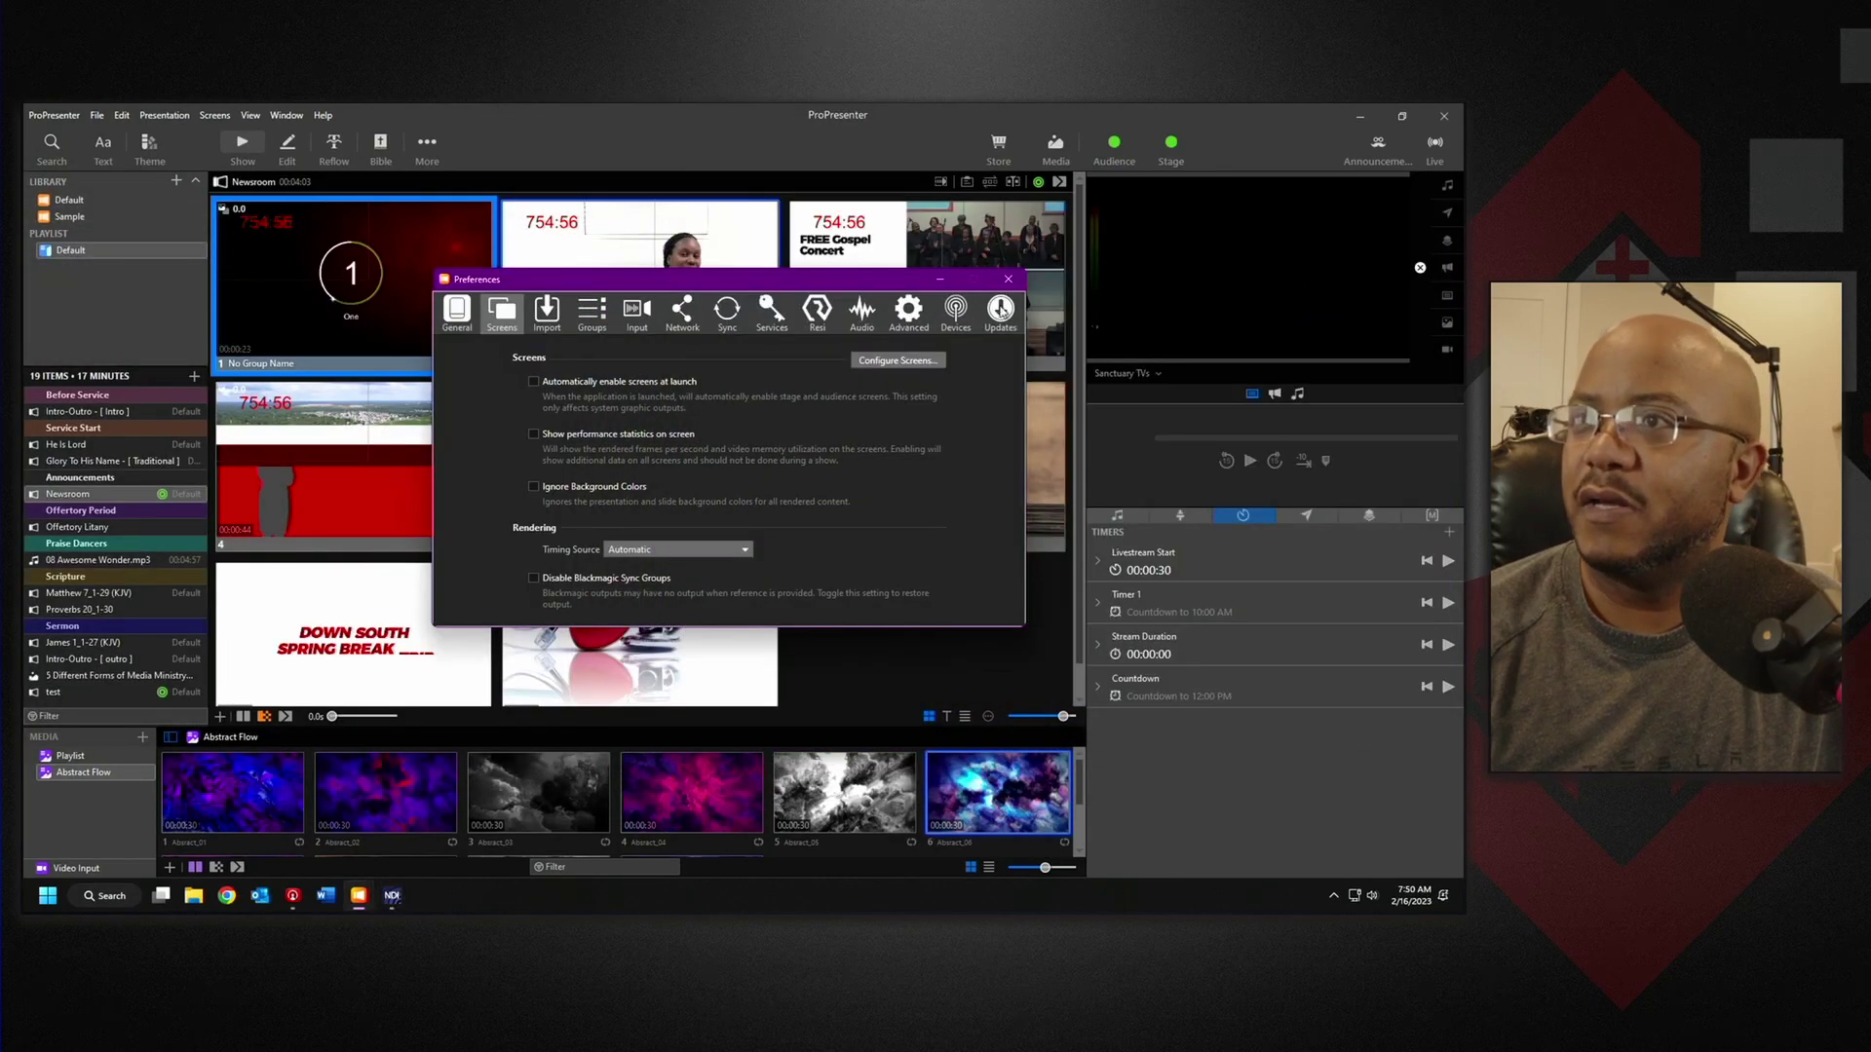
pyautogui.click(1008, 278)
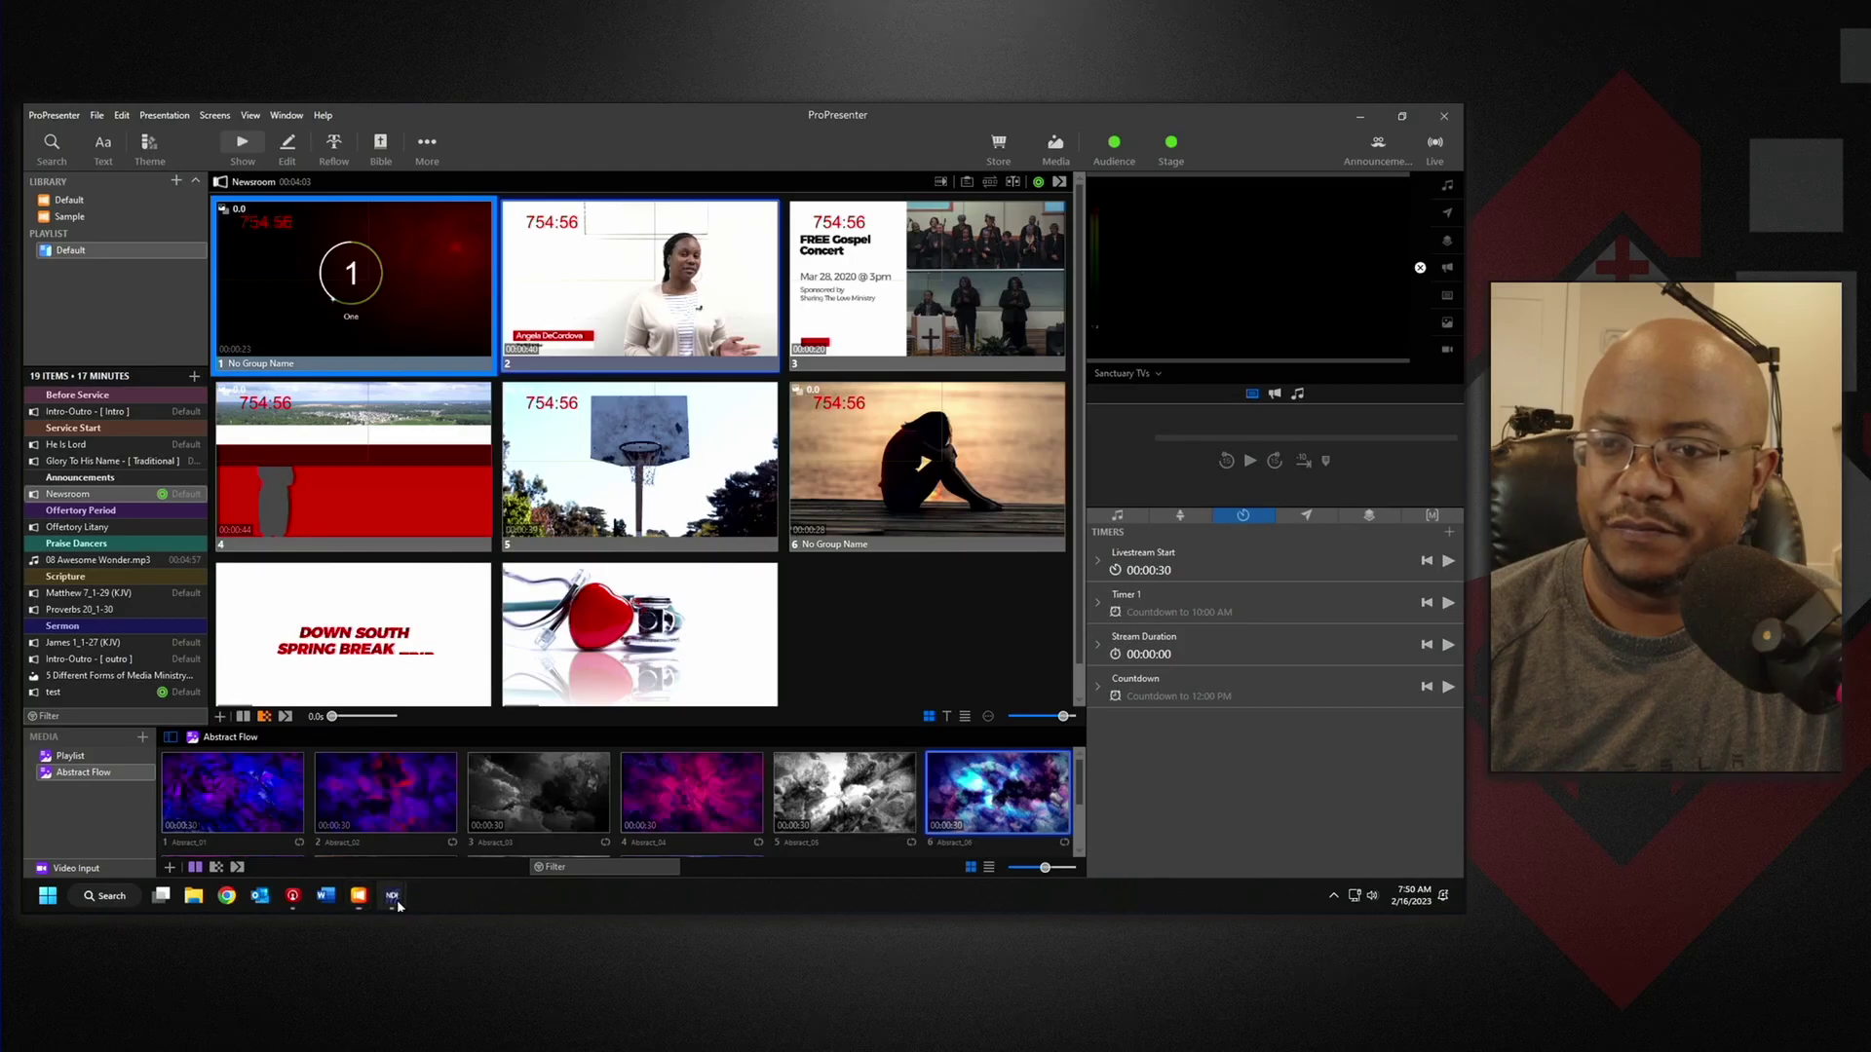
# - Switch to the NDI monitor window showing Entrance TV and move it to the upper right of the desktop
pyautogui.moveTo(399, 907)
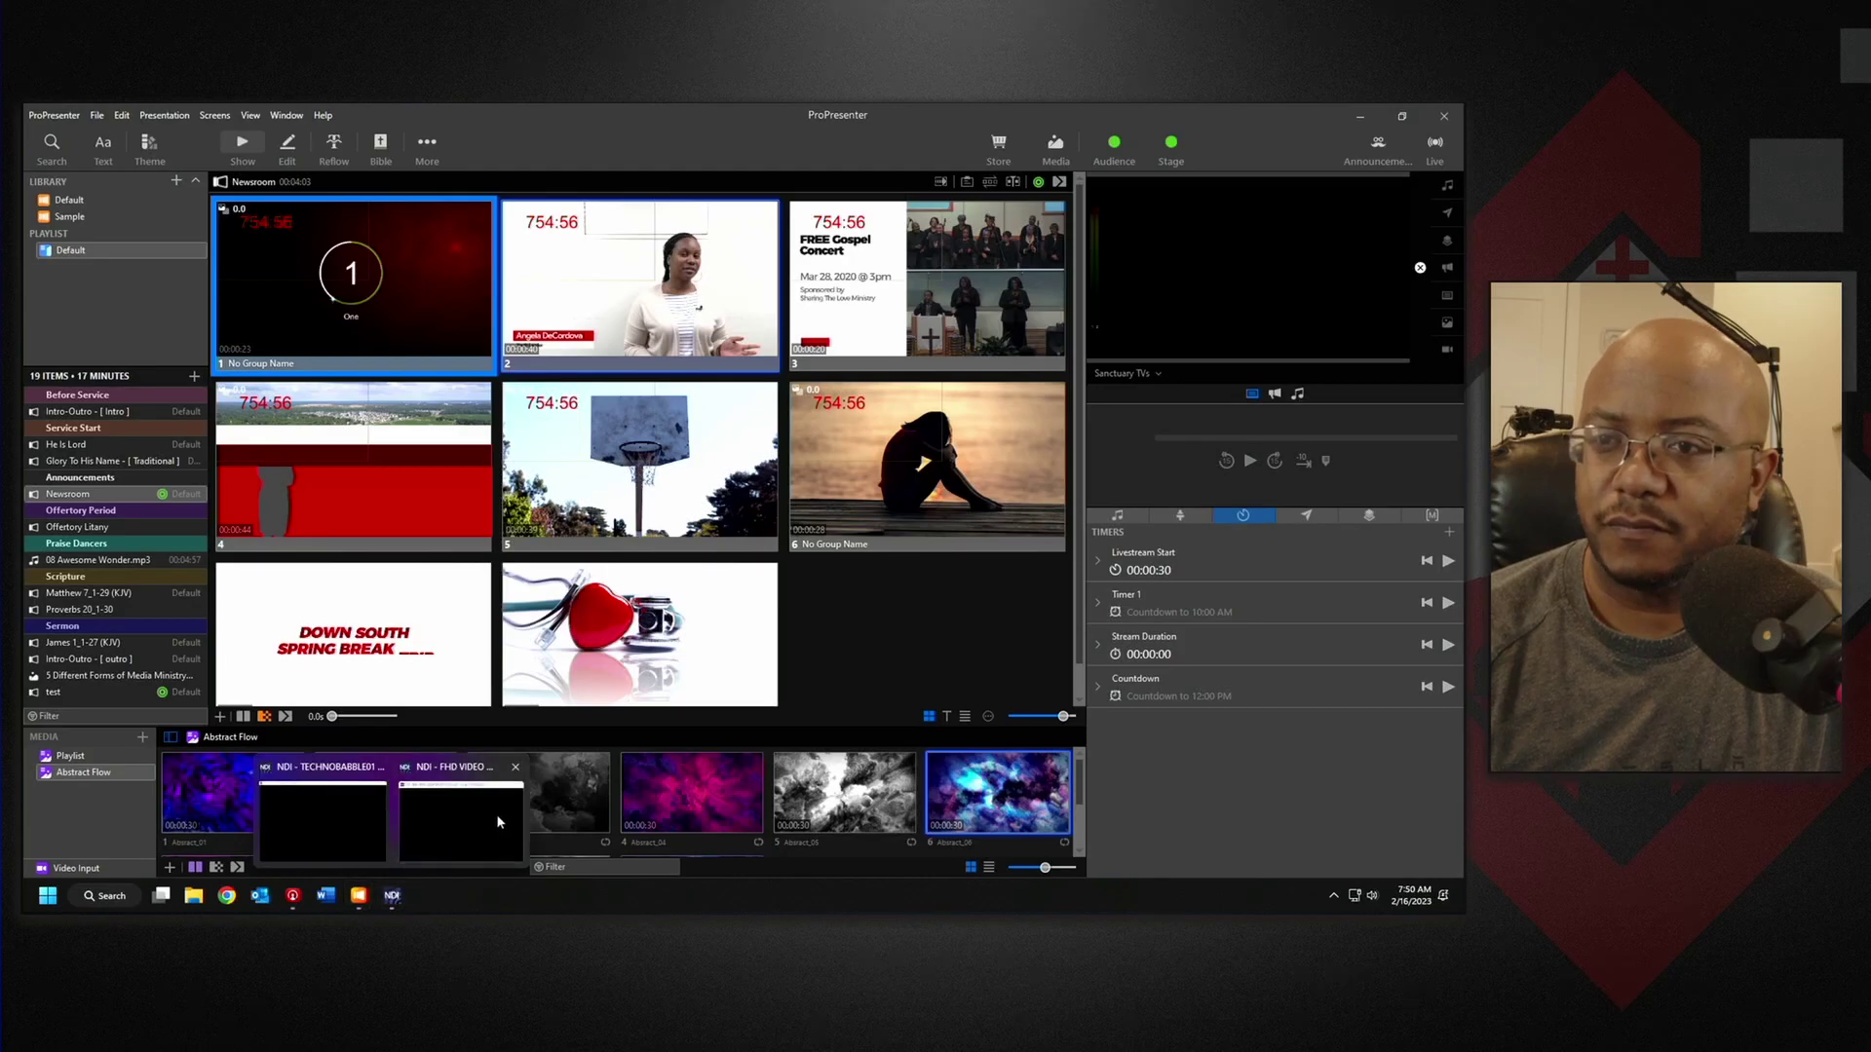
pyautogui.click(349, 831)
pyautogui.moveTo(912, 221); pyautogui.dragTo(915, 135)
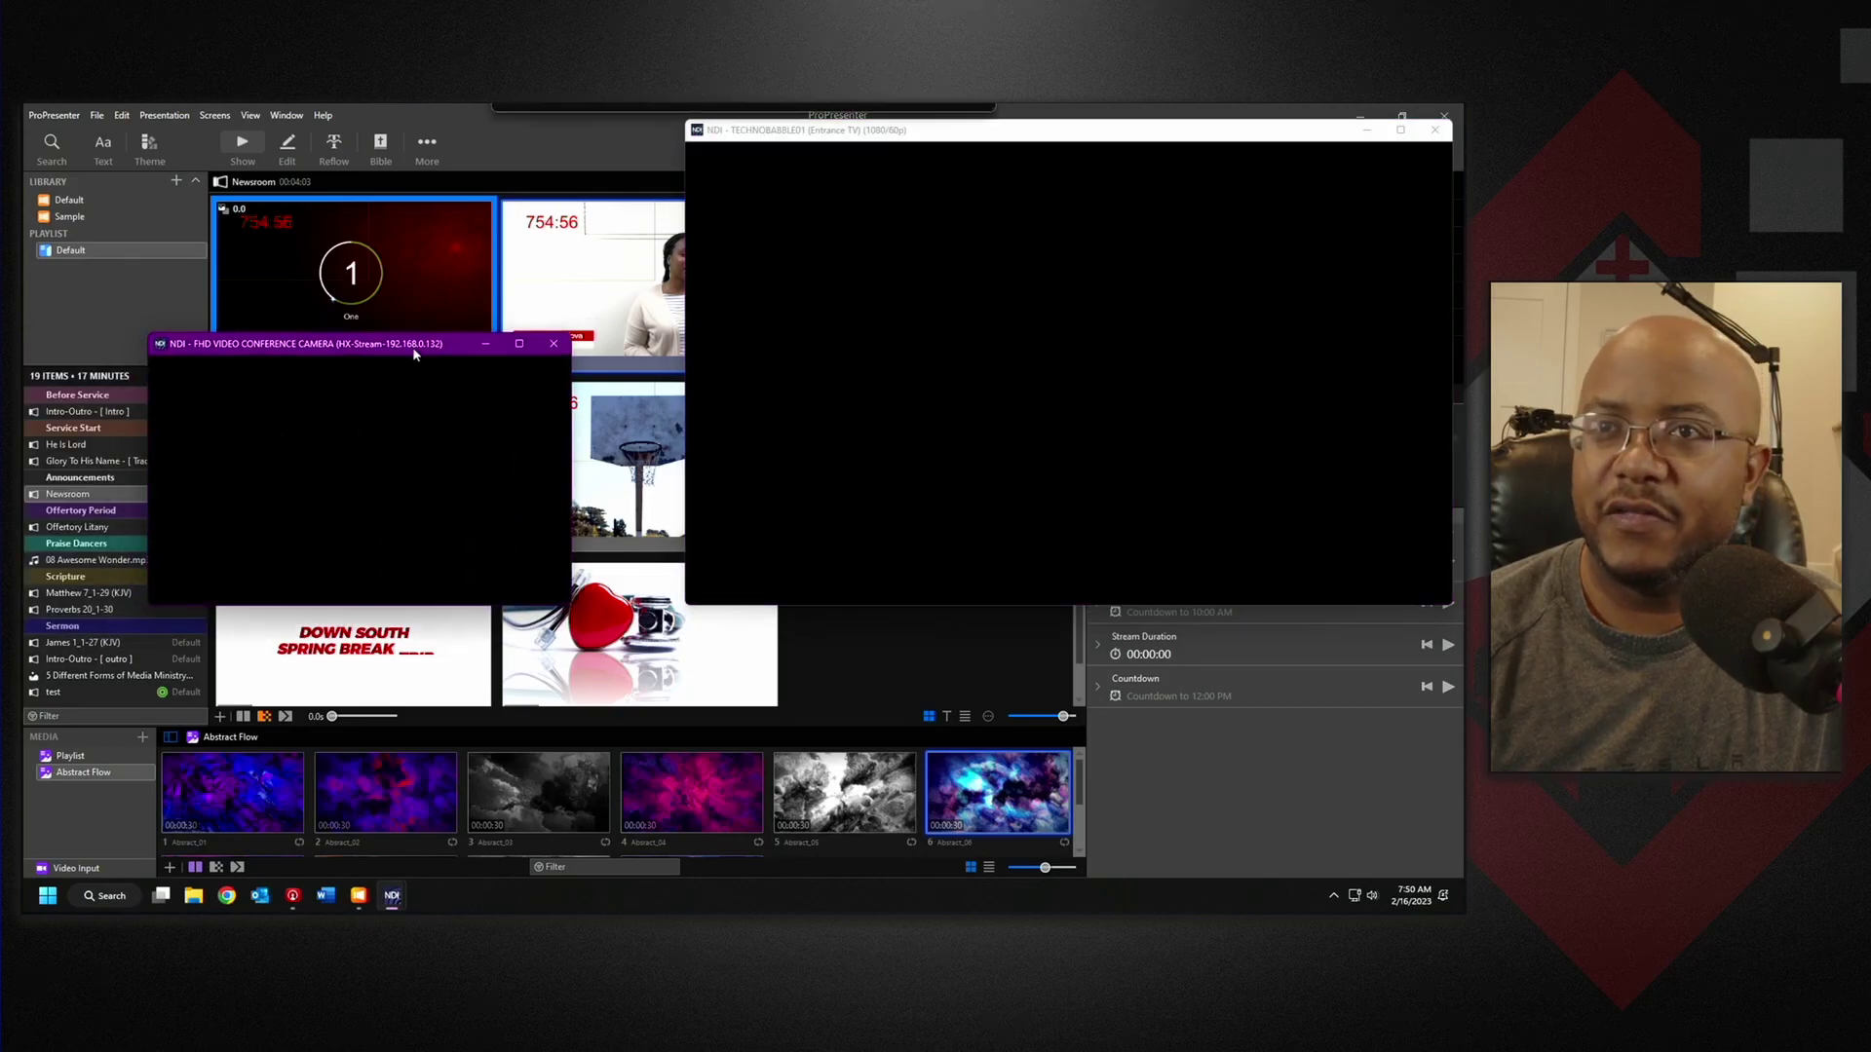
# - Set the second NDI monitor to the Sanctuary TV 2 source under TECHNOBABBLE01 and enlarge its window
pyautogui.click(172, 374)
pyautogui.moveTo(230, 395)
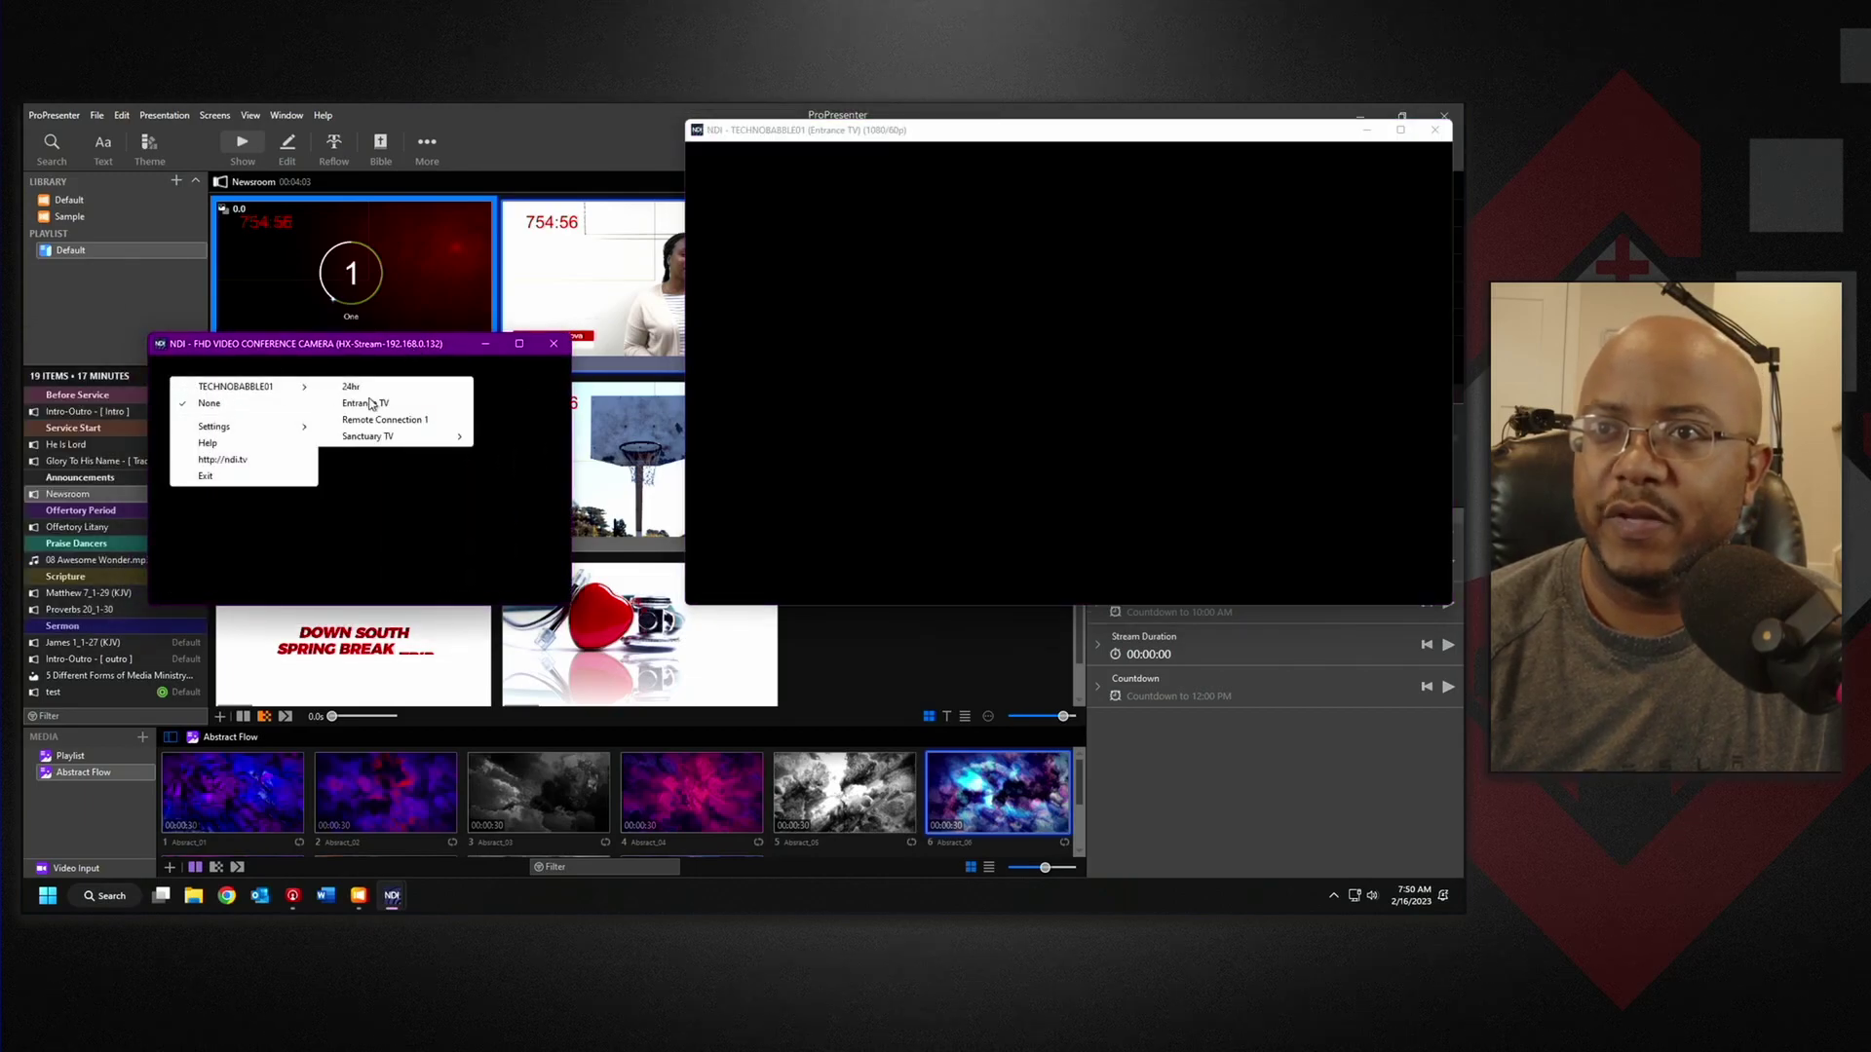
pyautogui.moveTo(385, 438)
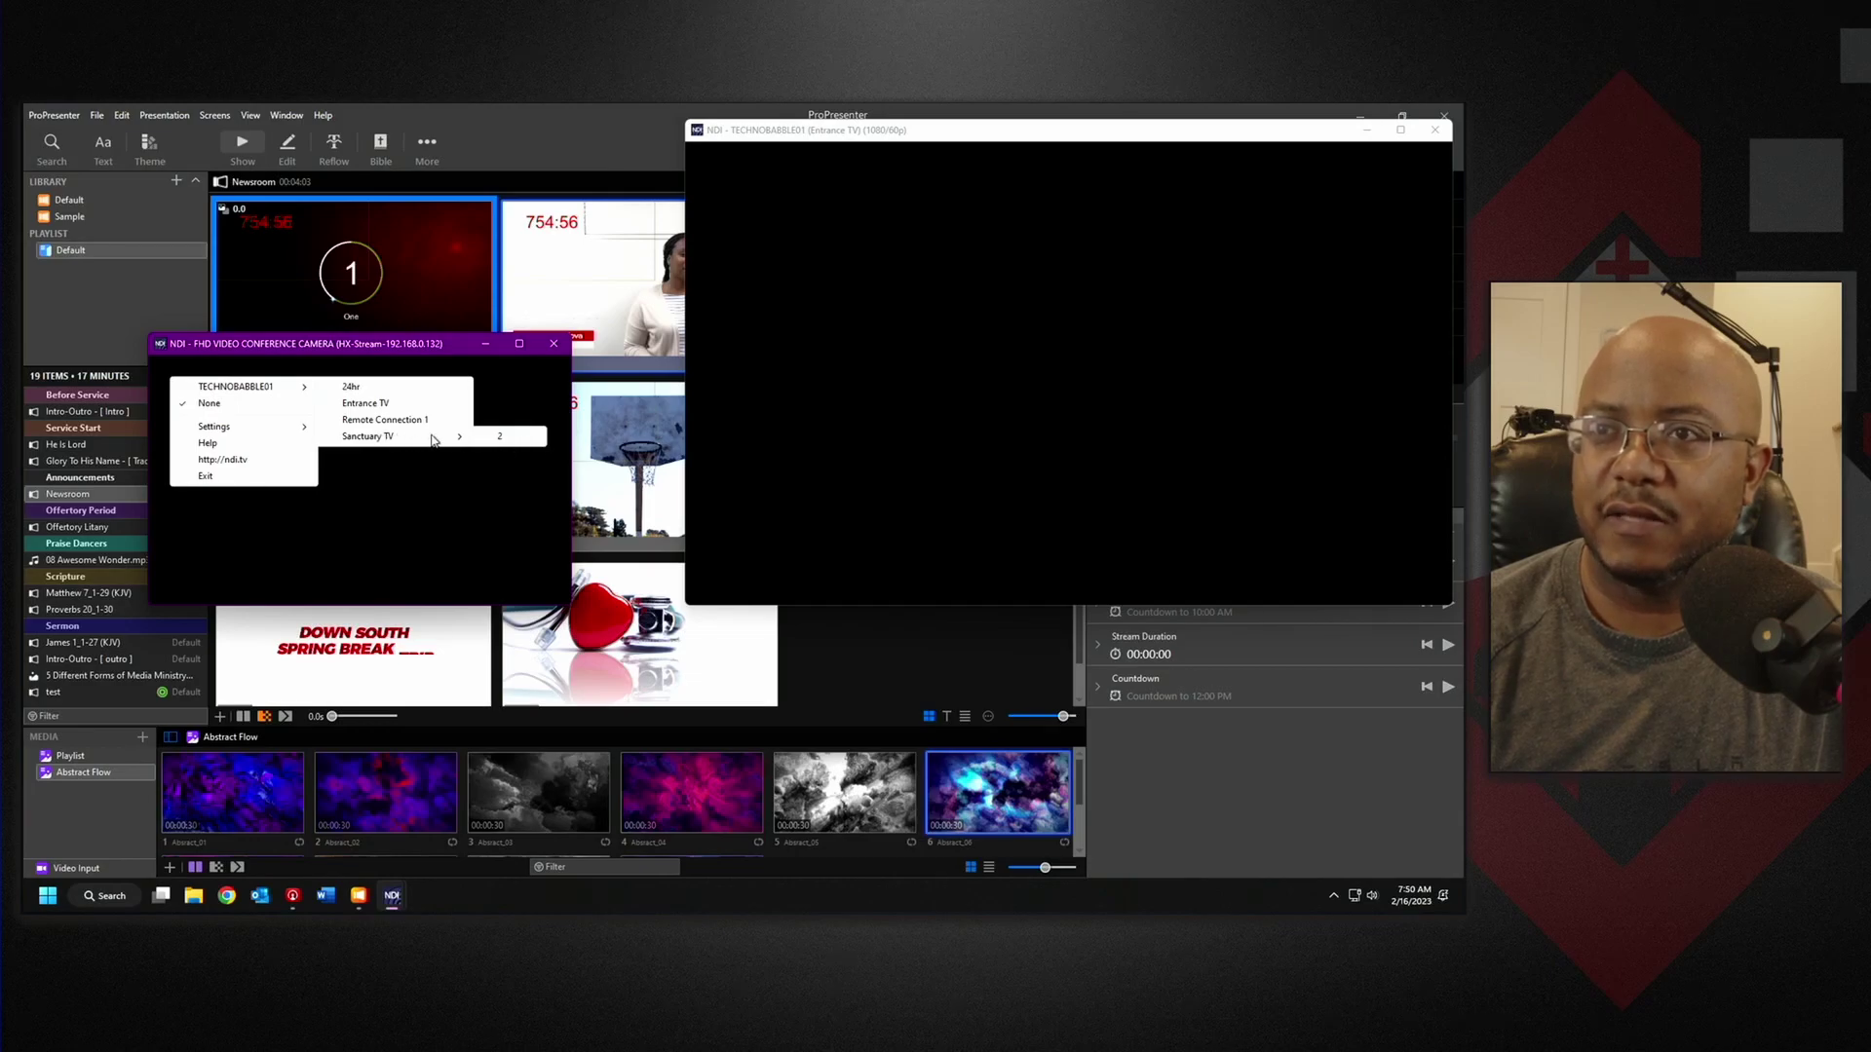
pyautogui.click(499, 438)
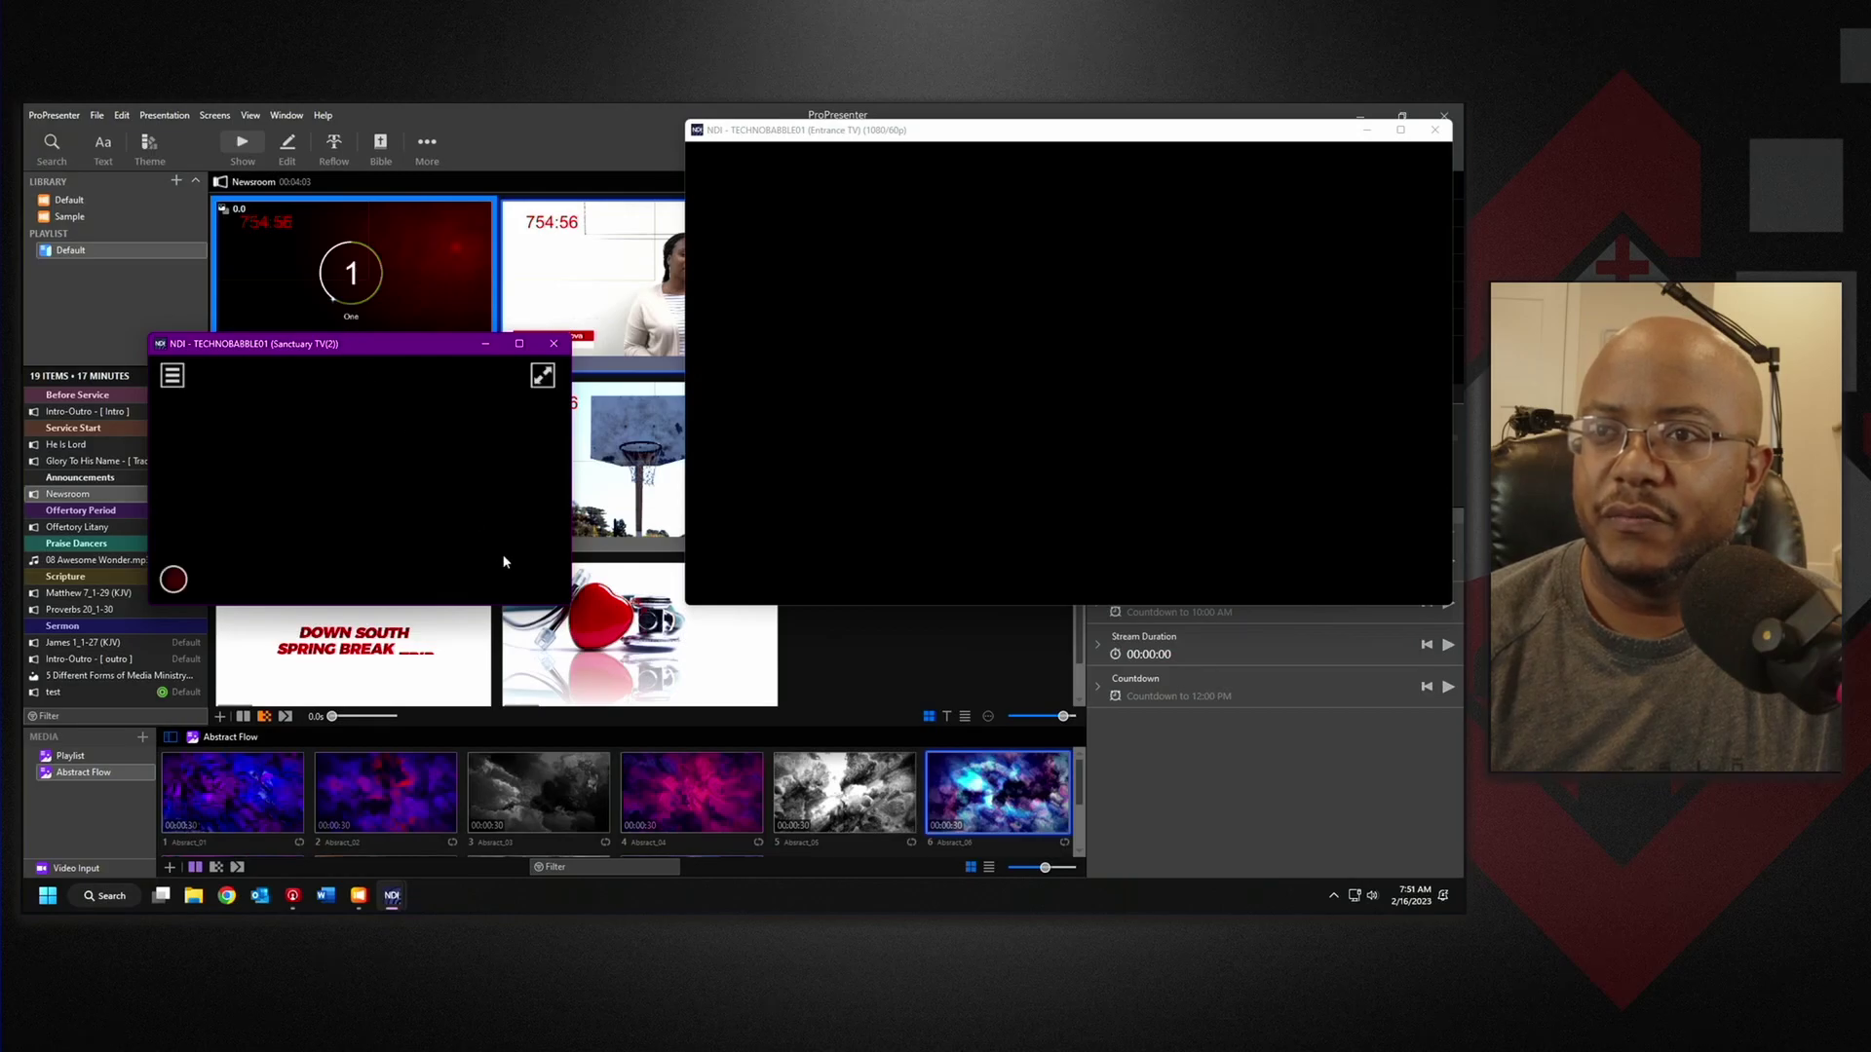
pyautogui.moveTo(571, 607); pyautogui.dragTo(797, 780)
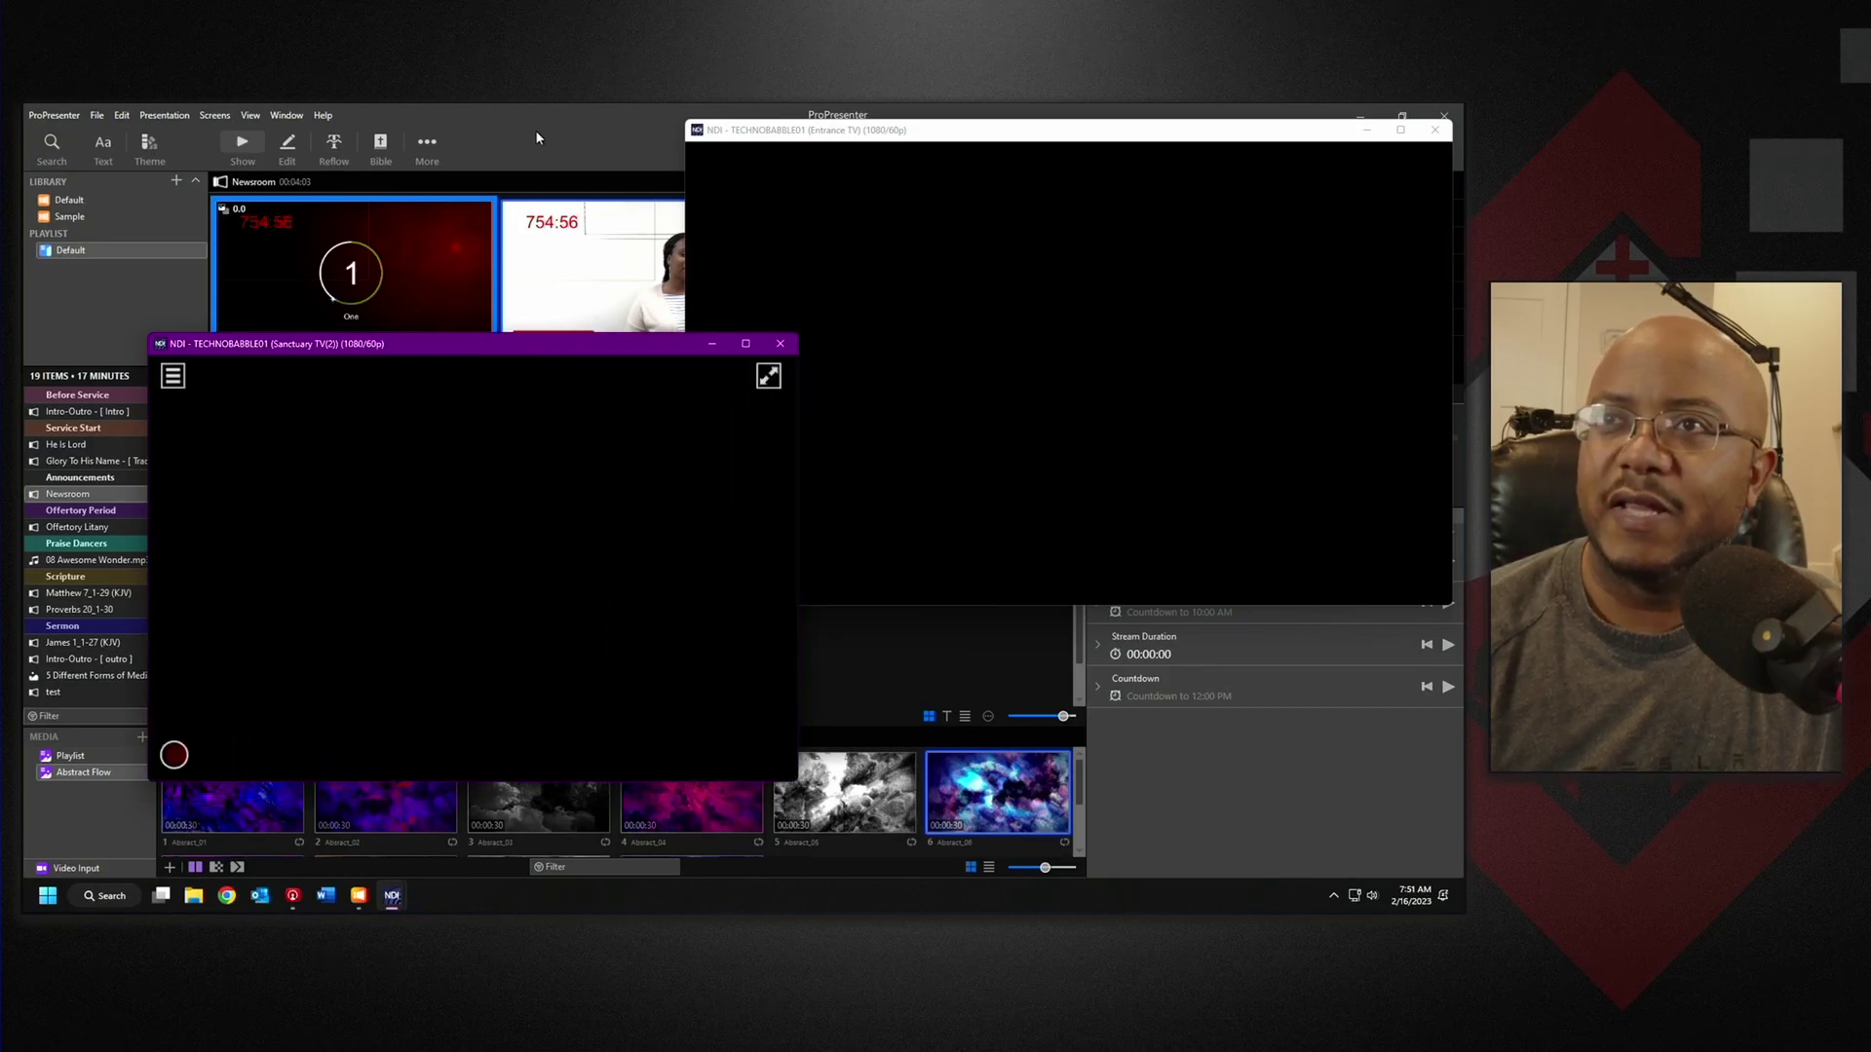
# - Return to ProPresenter and add a look preset named Announcements in an enlarged Looks window
pyautogui.click(569, 132)
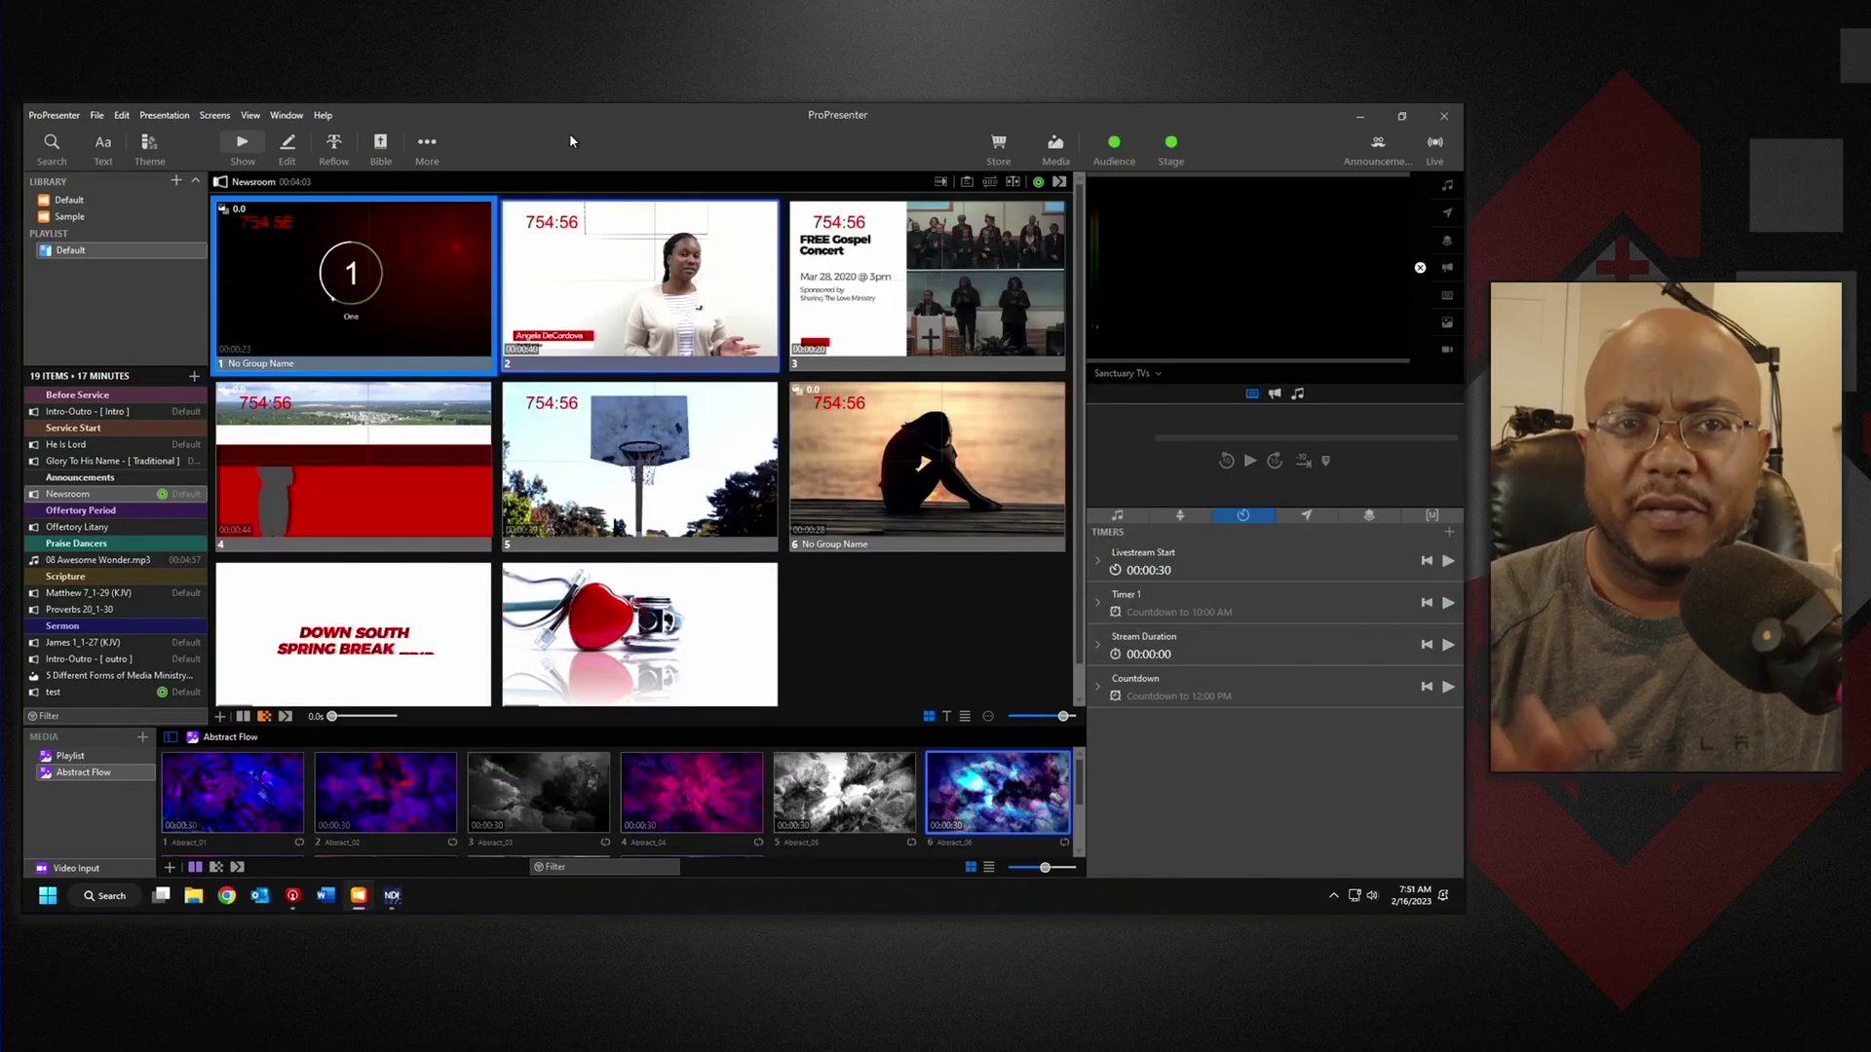
pyautogui.click(216, 116)
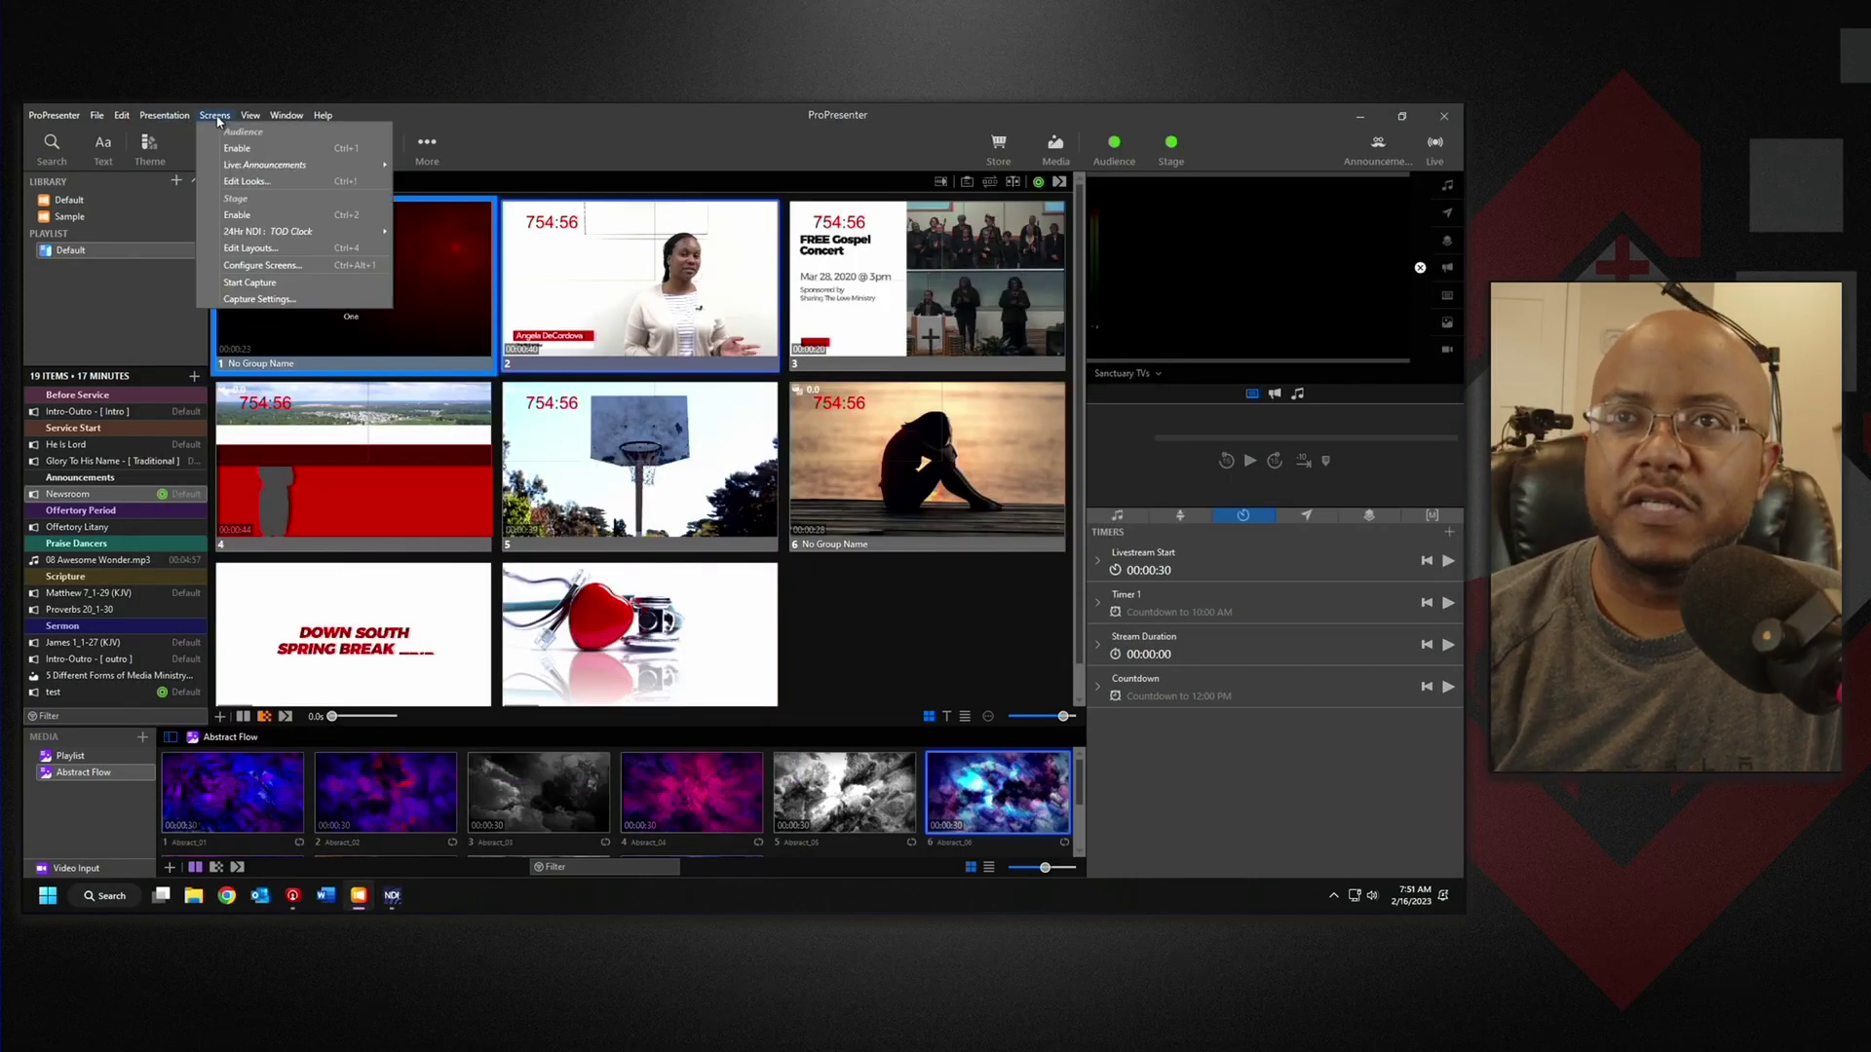
pyautogui.click(245, 181)
pyautogui.moveTo(324, 338); pyautogui.dragTo(461, 284)
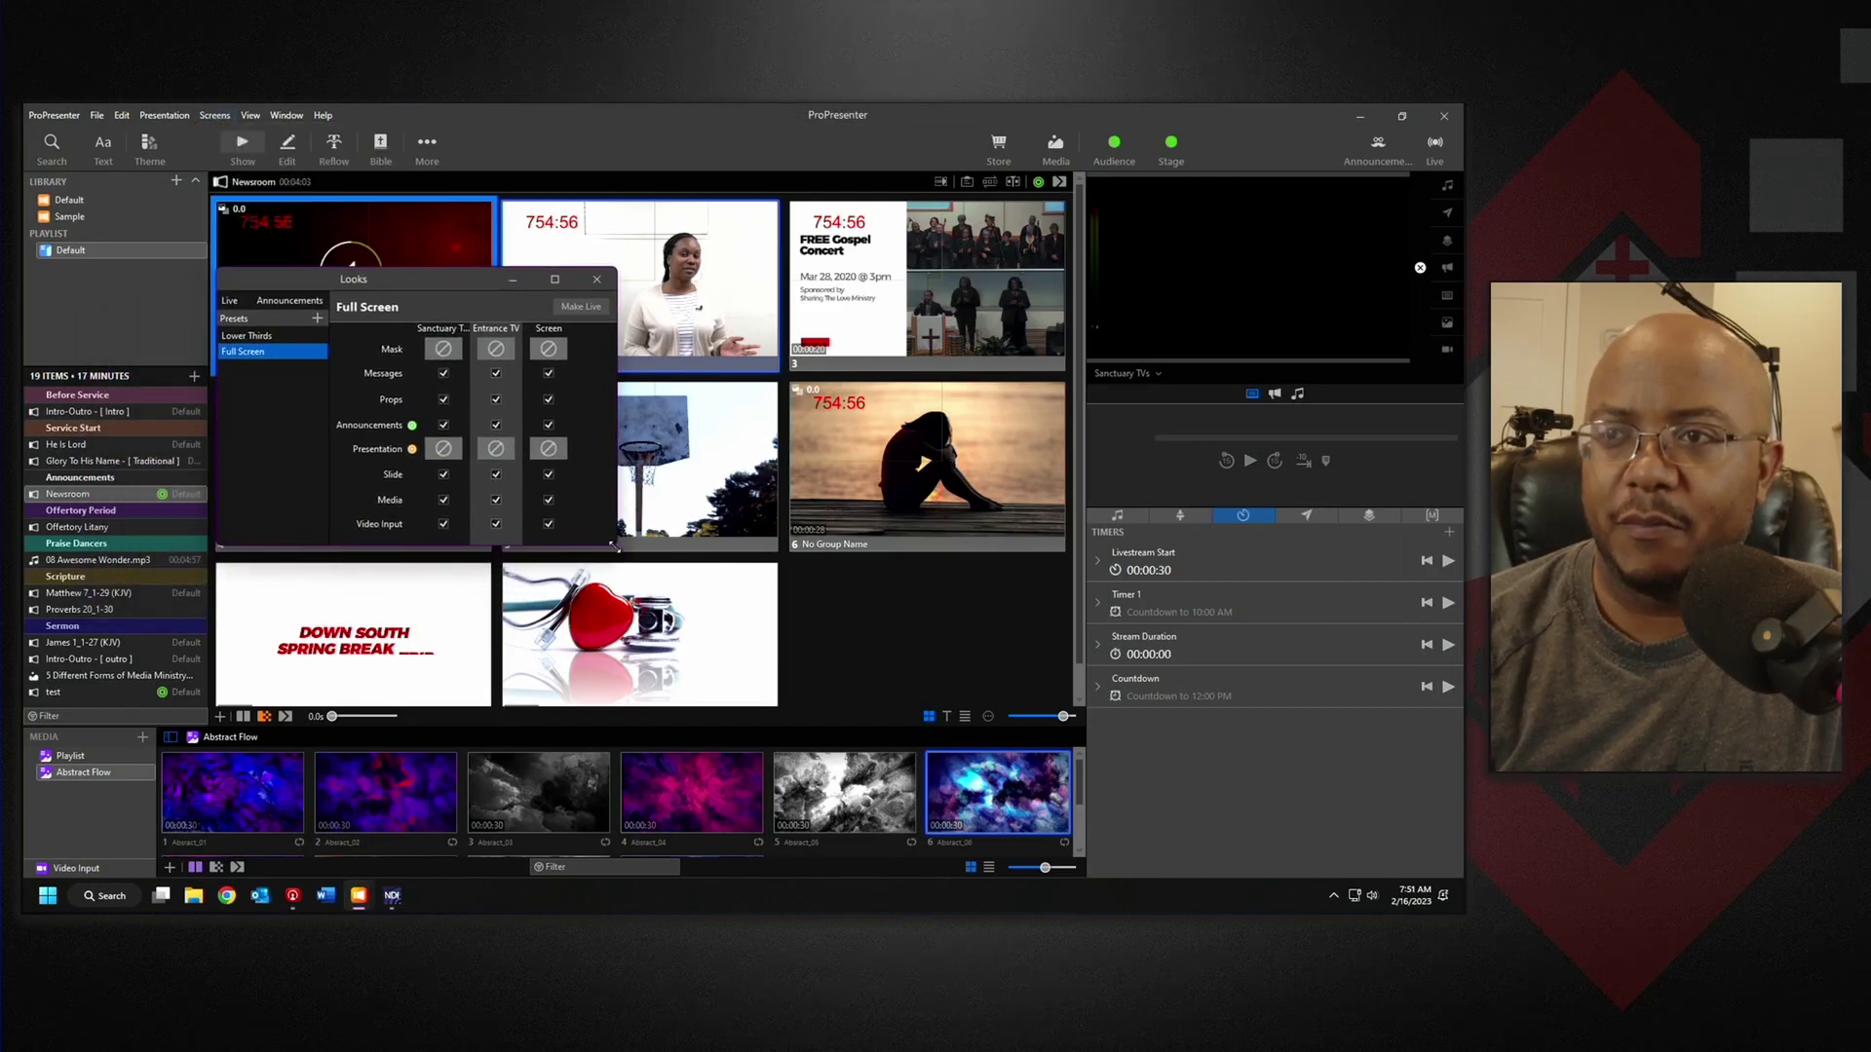
pyautogui.moveTo(616, 548); pyautogui.dragTo(848, 698)
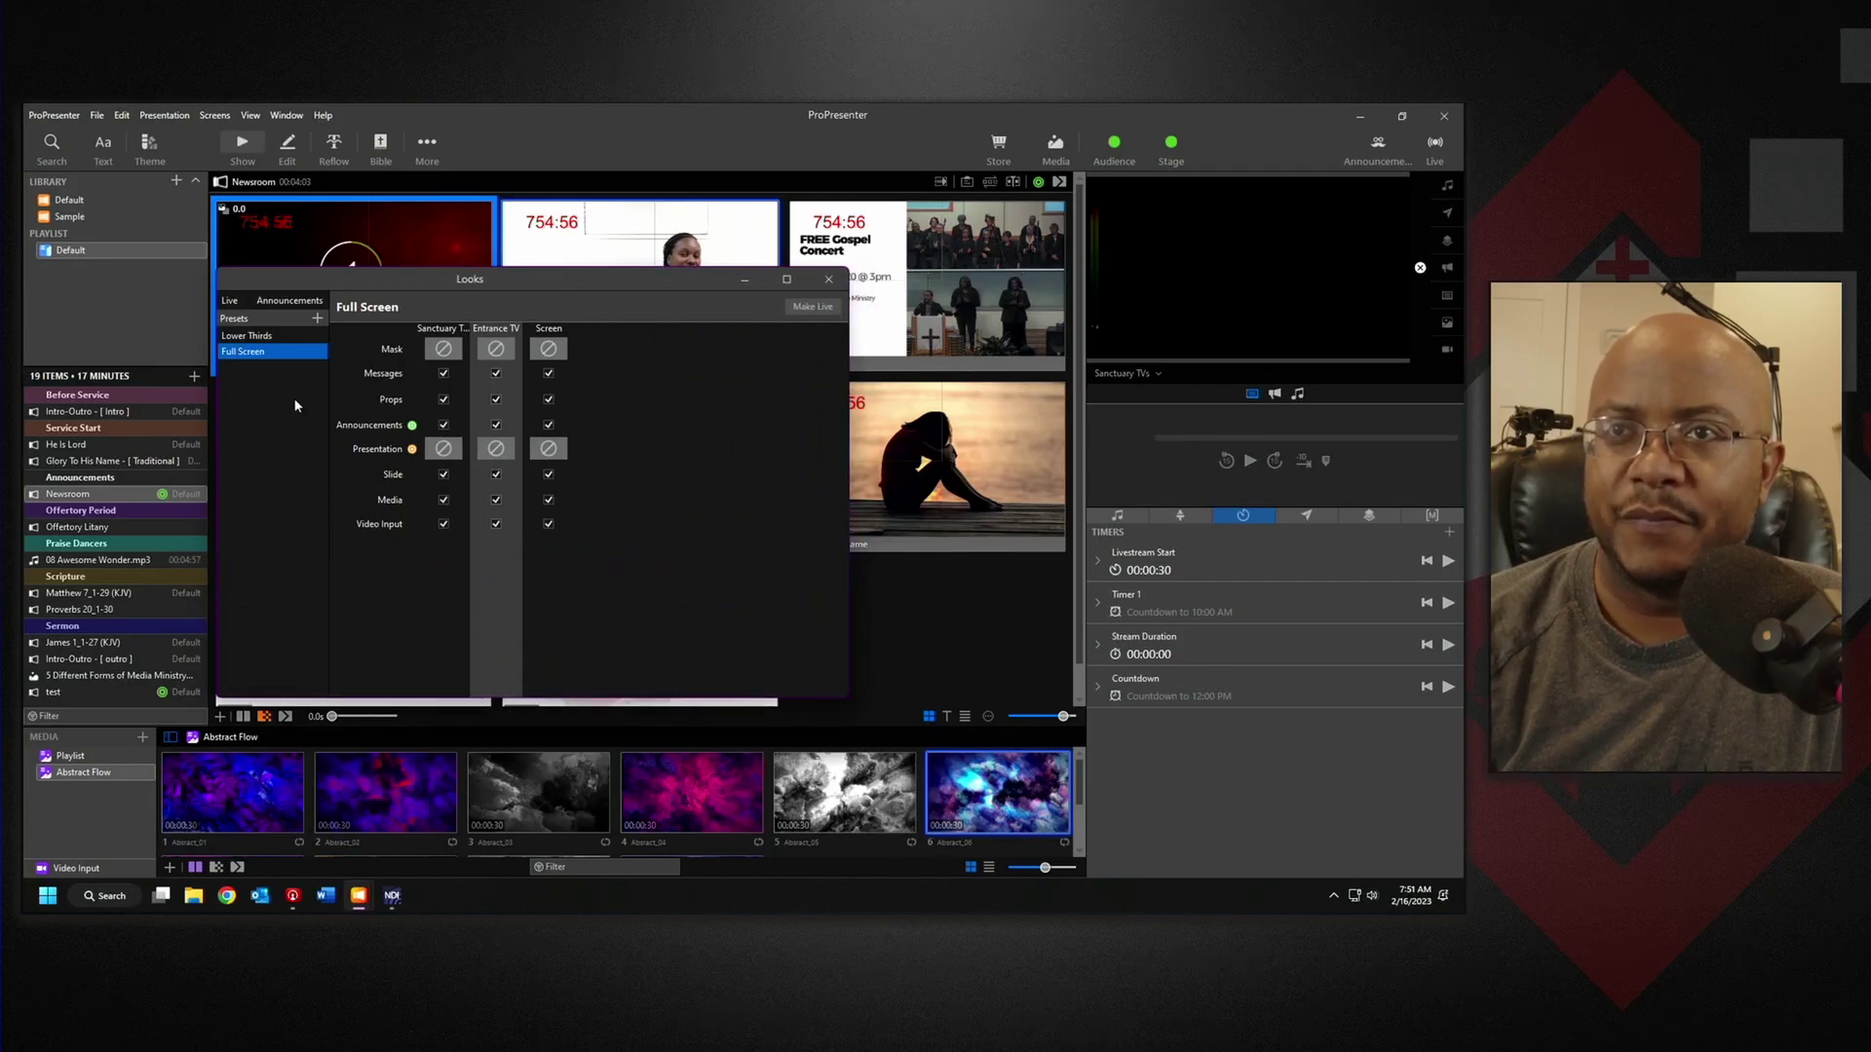
pyautogui.click(316, 320)
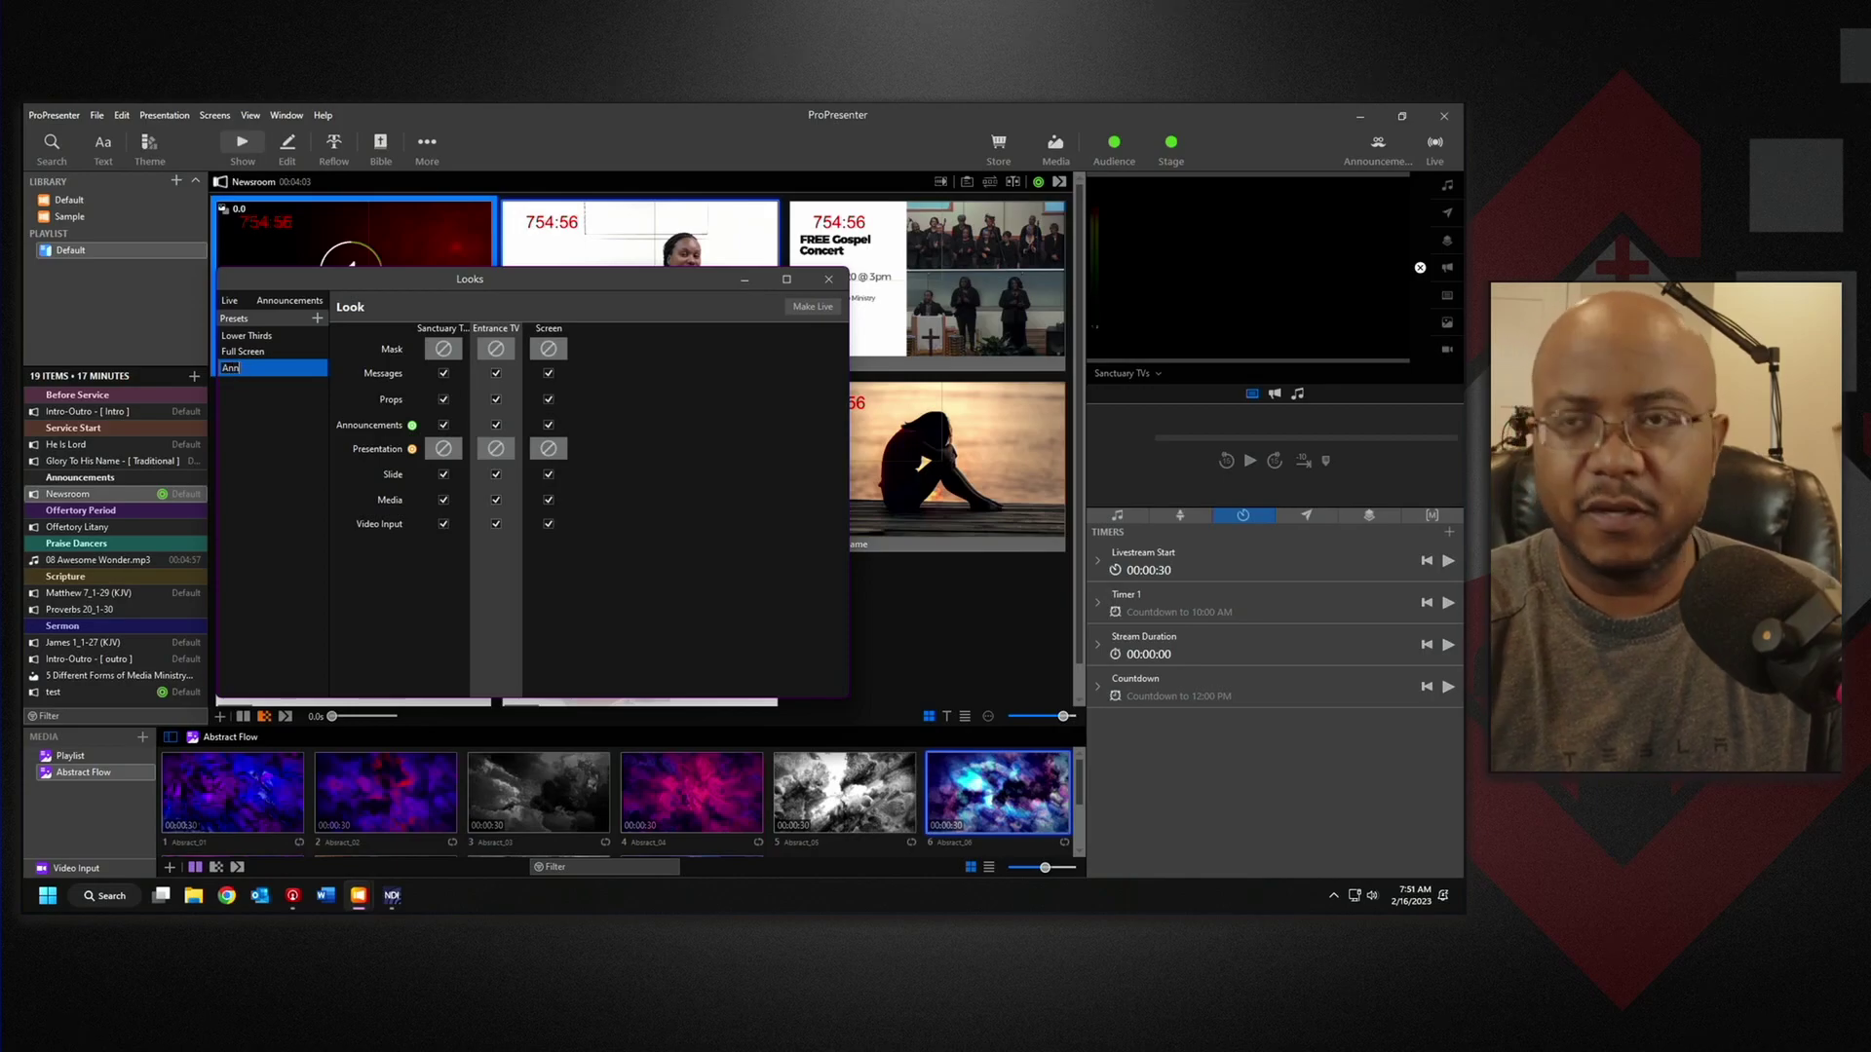
pyautogui.write('Announcements')
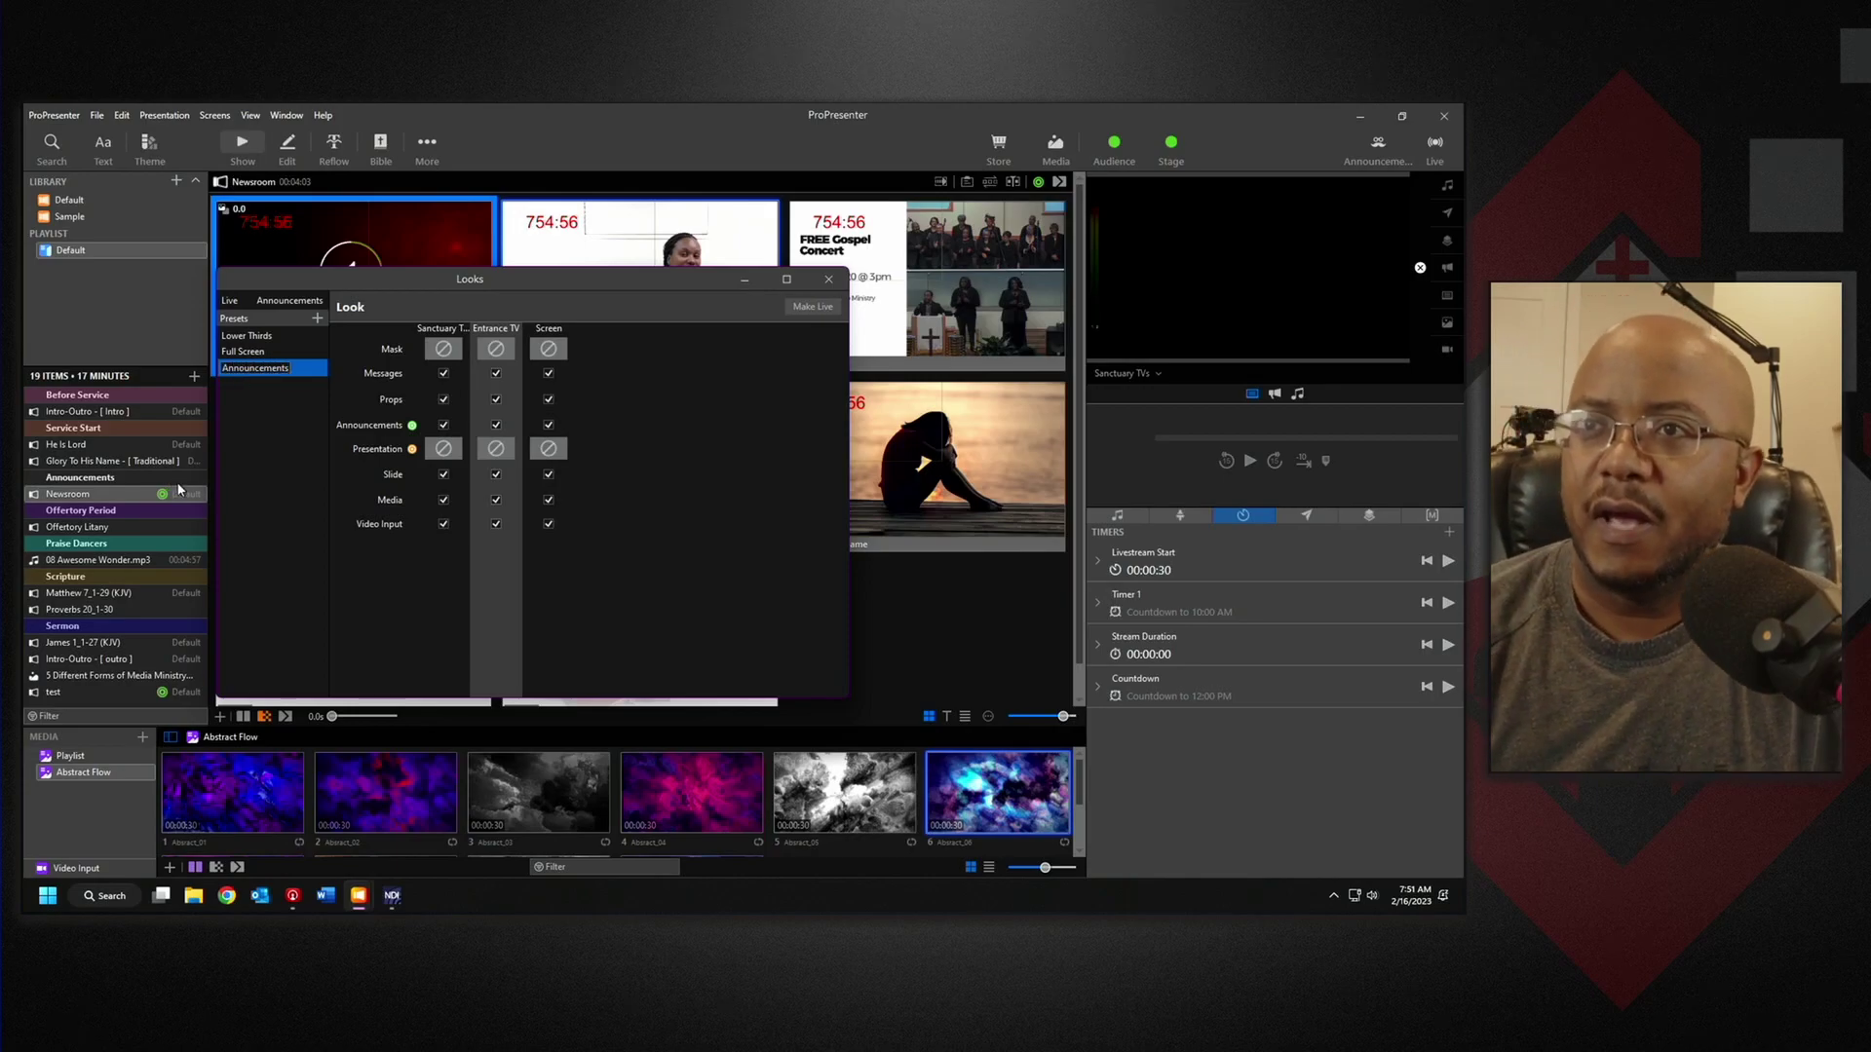
# - Bring back and enlarge the Looks window, examine the screen columns of the Announcements look, and close the window
pyautogui.click(828, 279)
pyautogui.moveTo(383, 906)
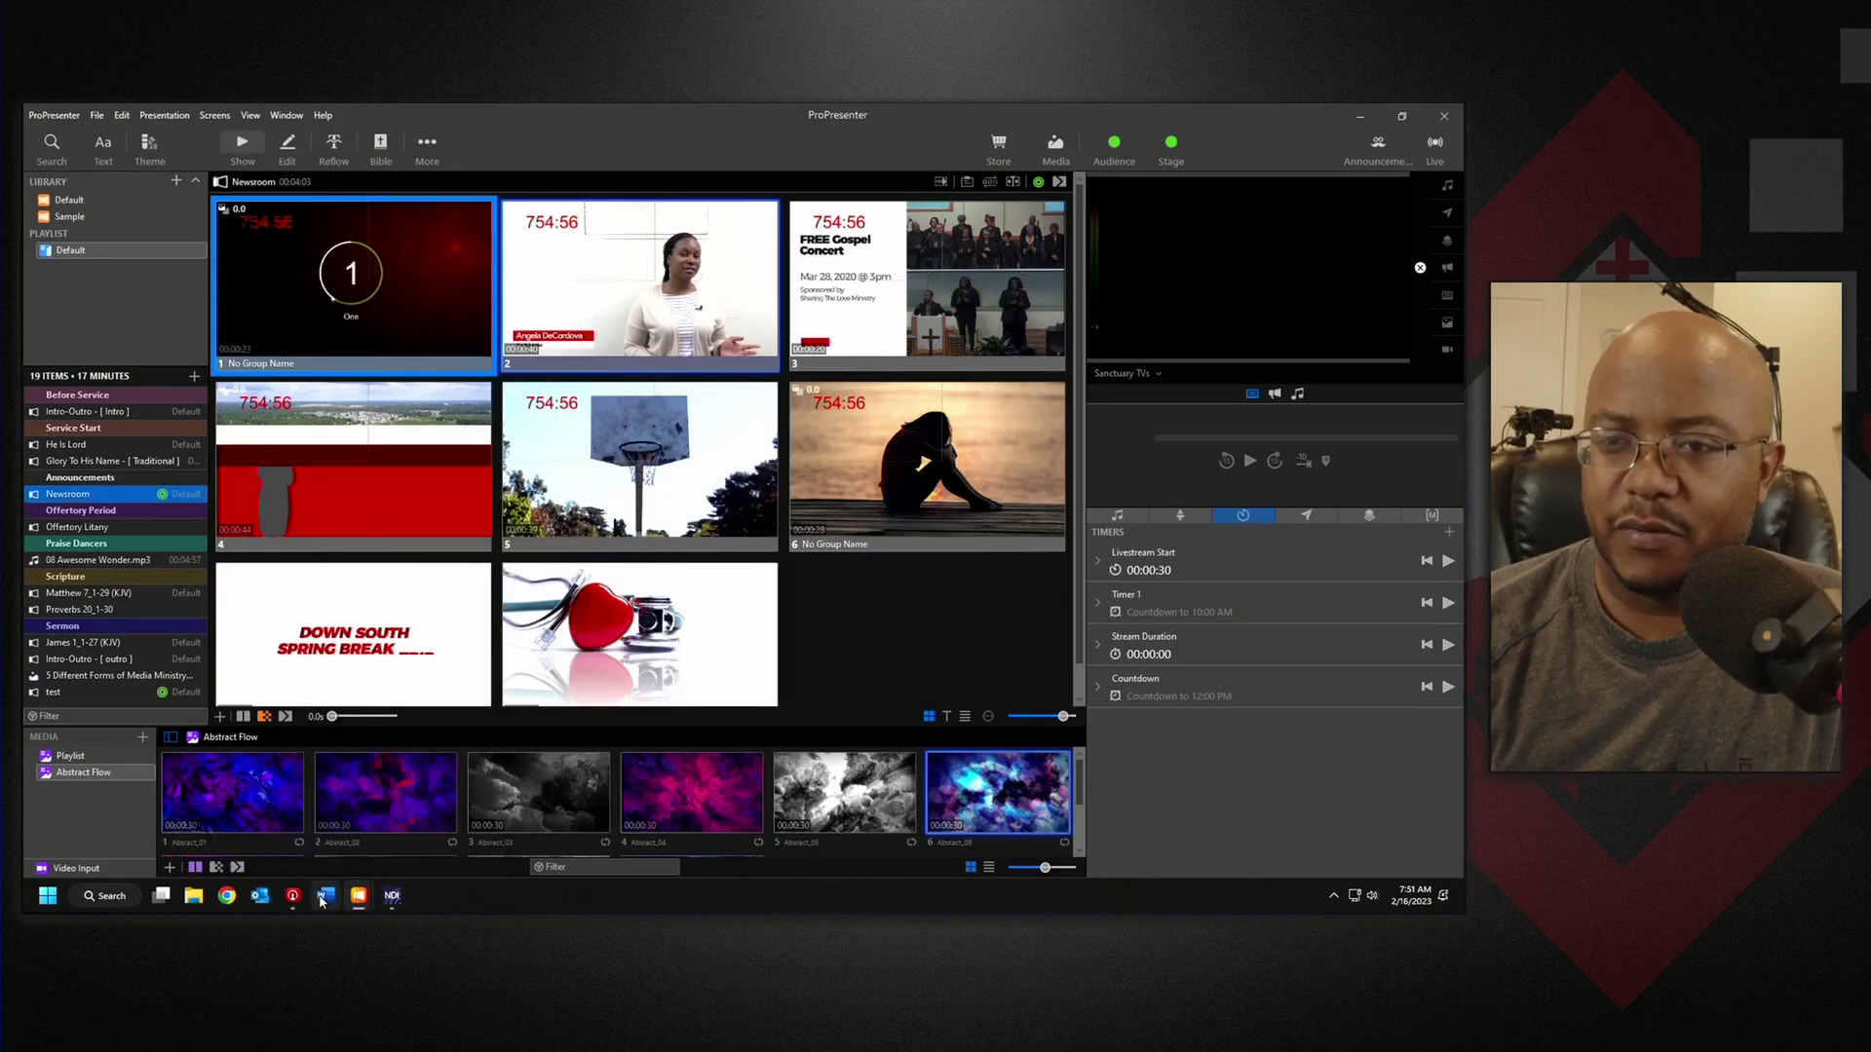
pyautogui.click(439, 808)
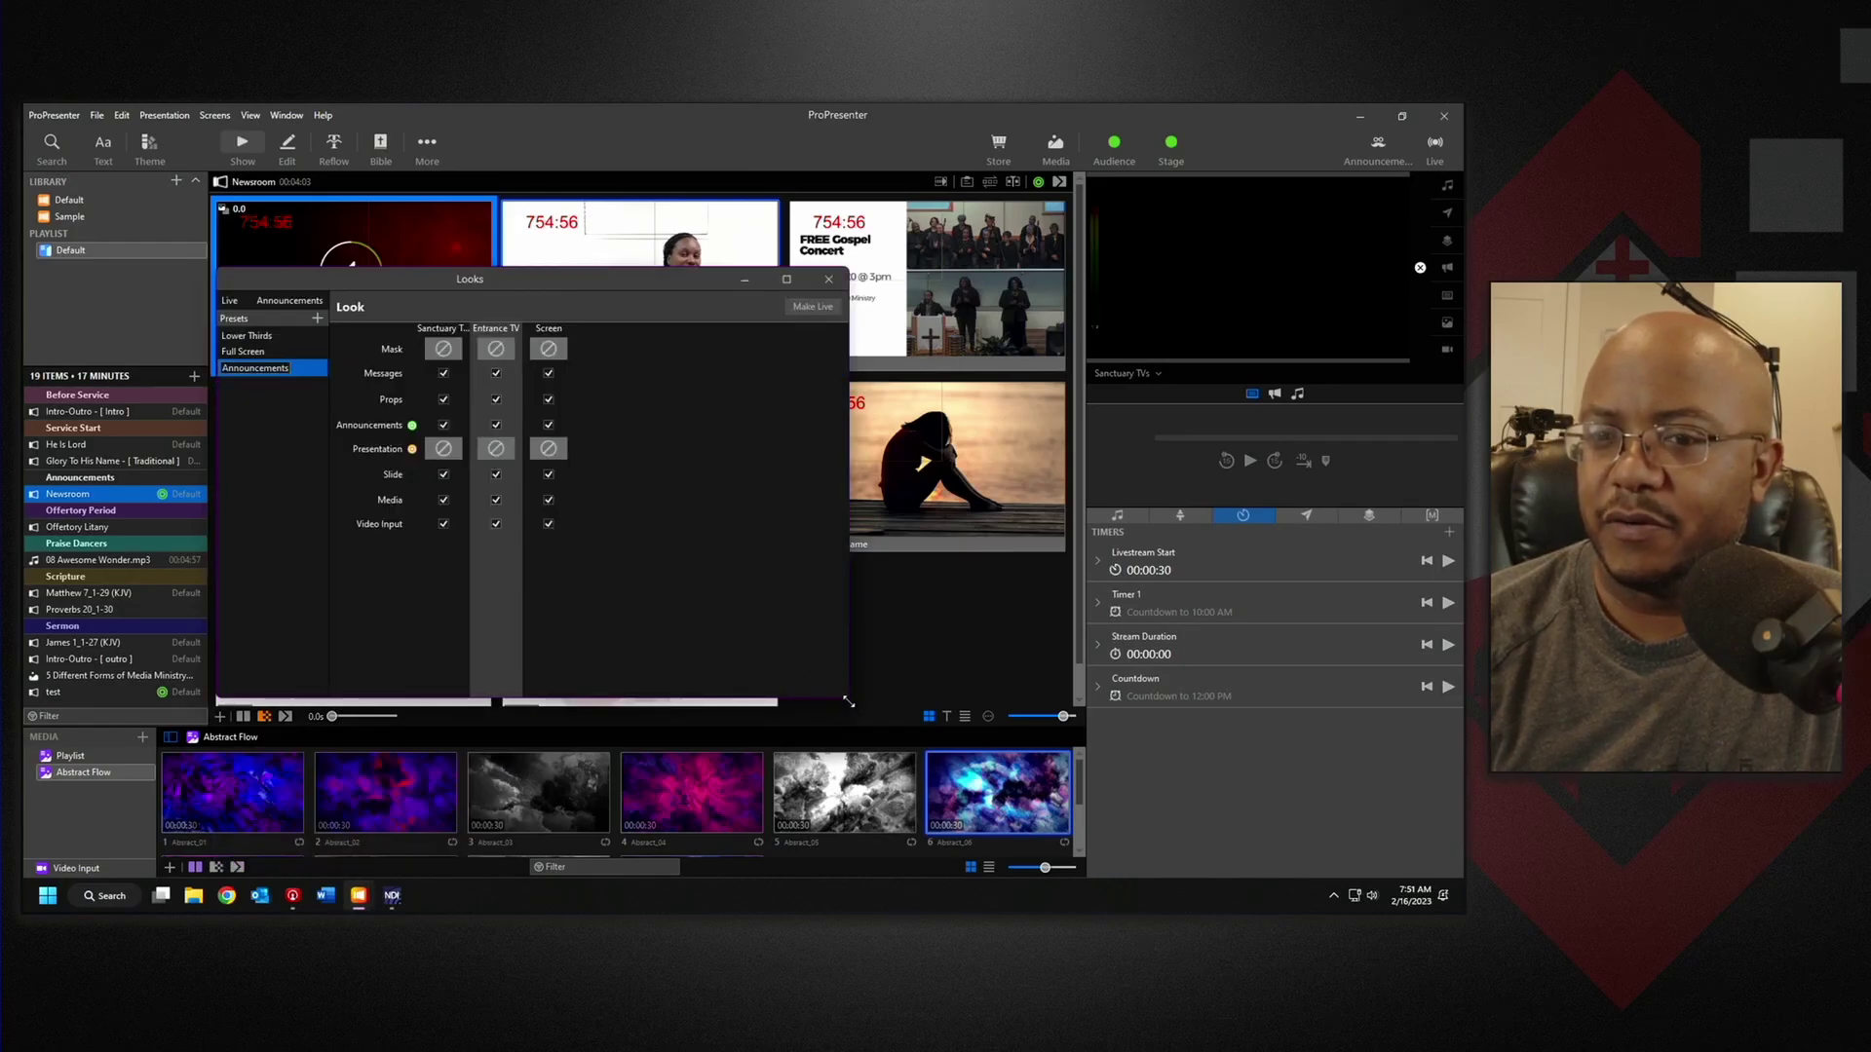
pyautogui.moveTo(848, 702); pyautogui.dragTo(1006, 806)
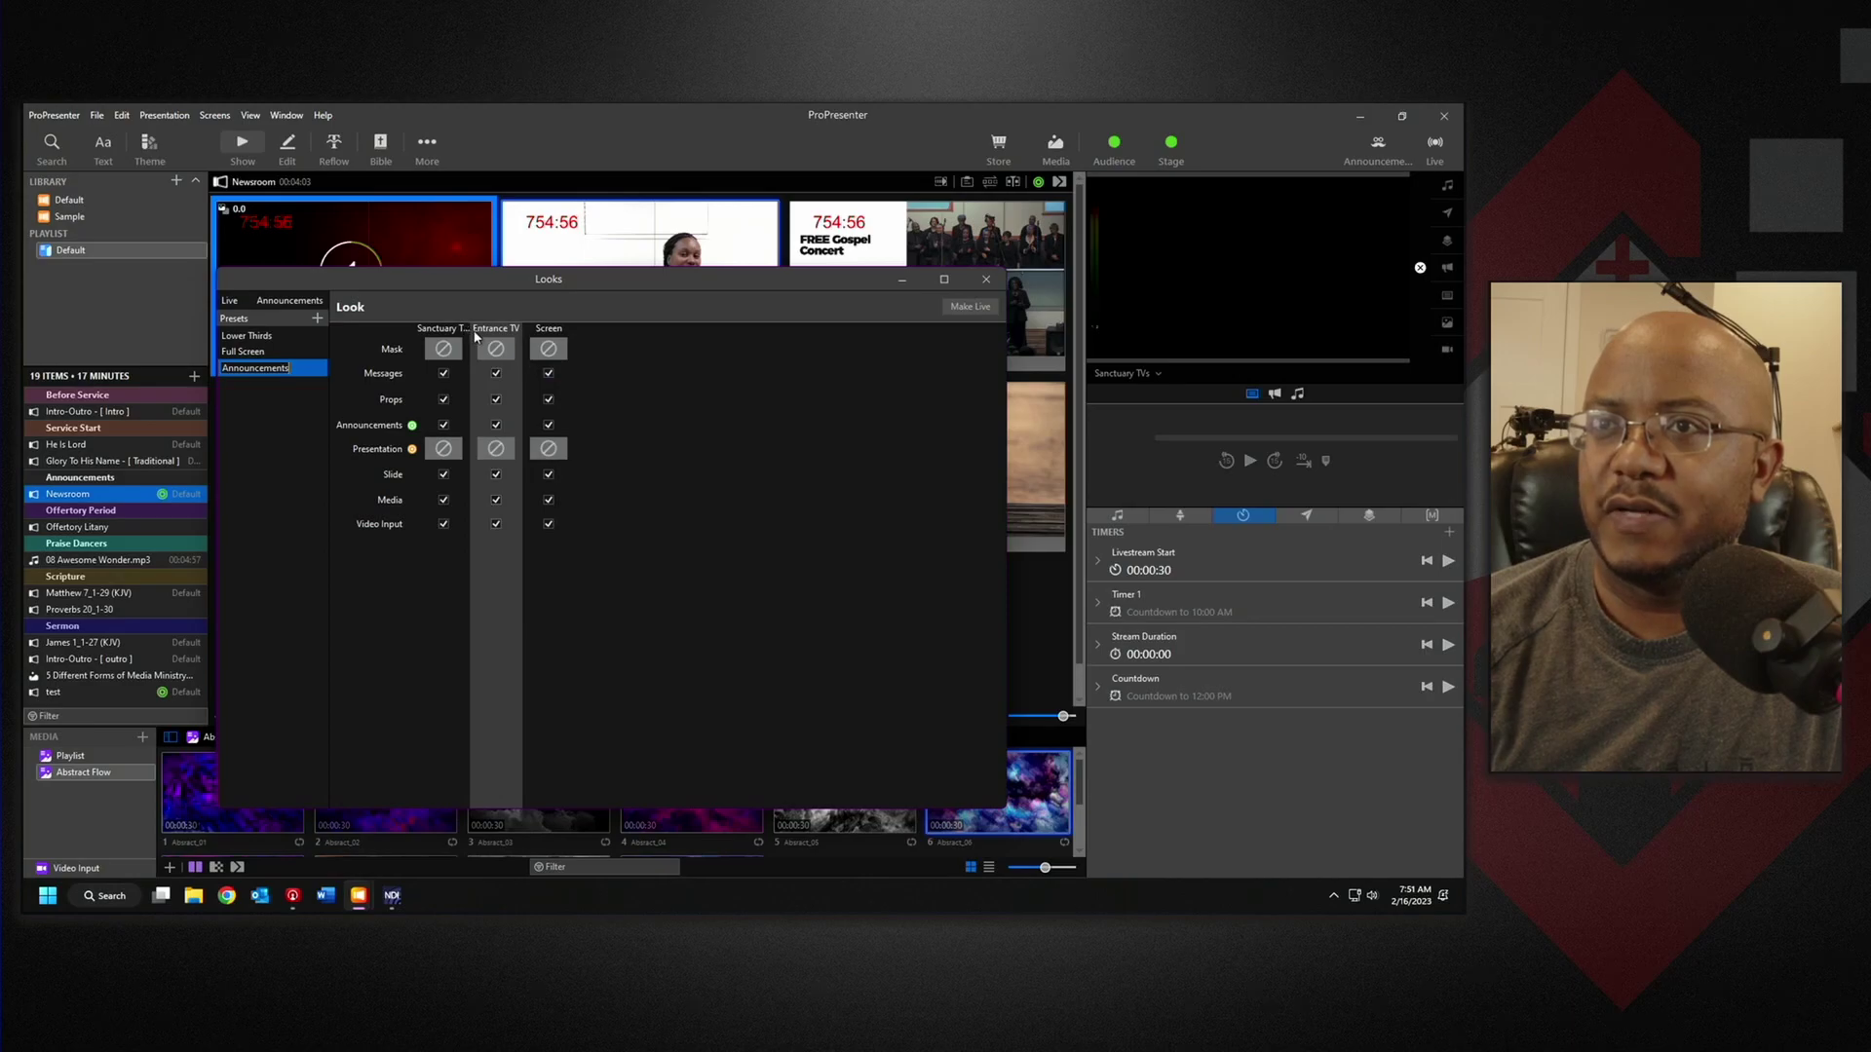
pyautogui.moveTo(565, 280); pyautogui.dragTo(567, 228)
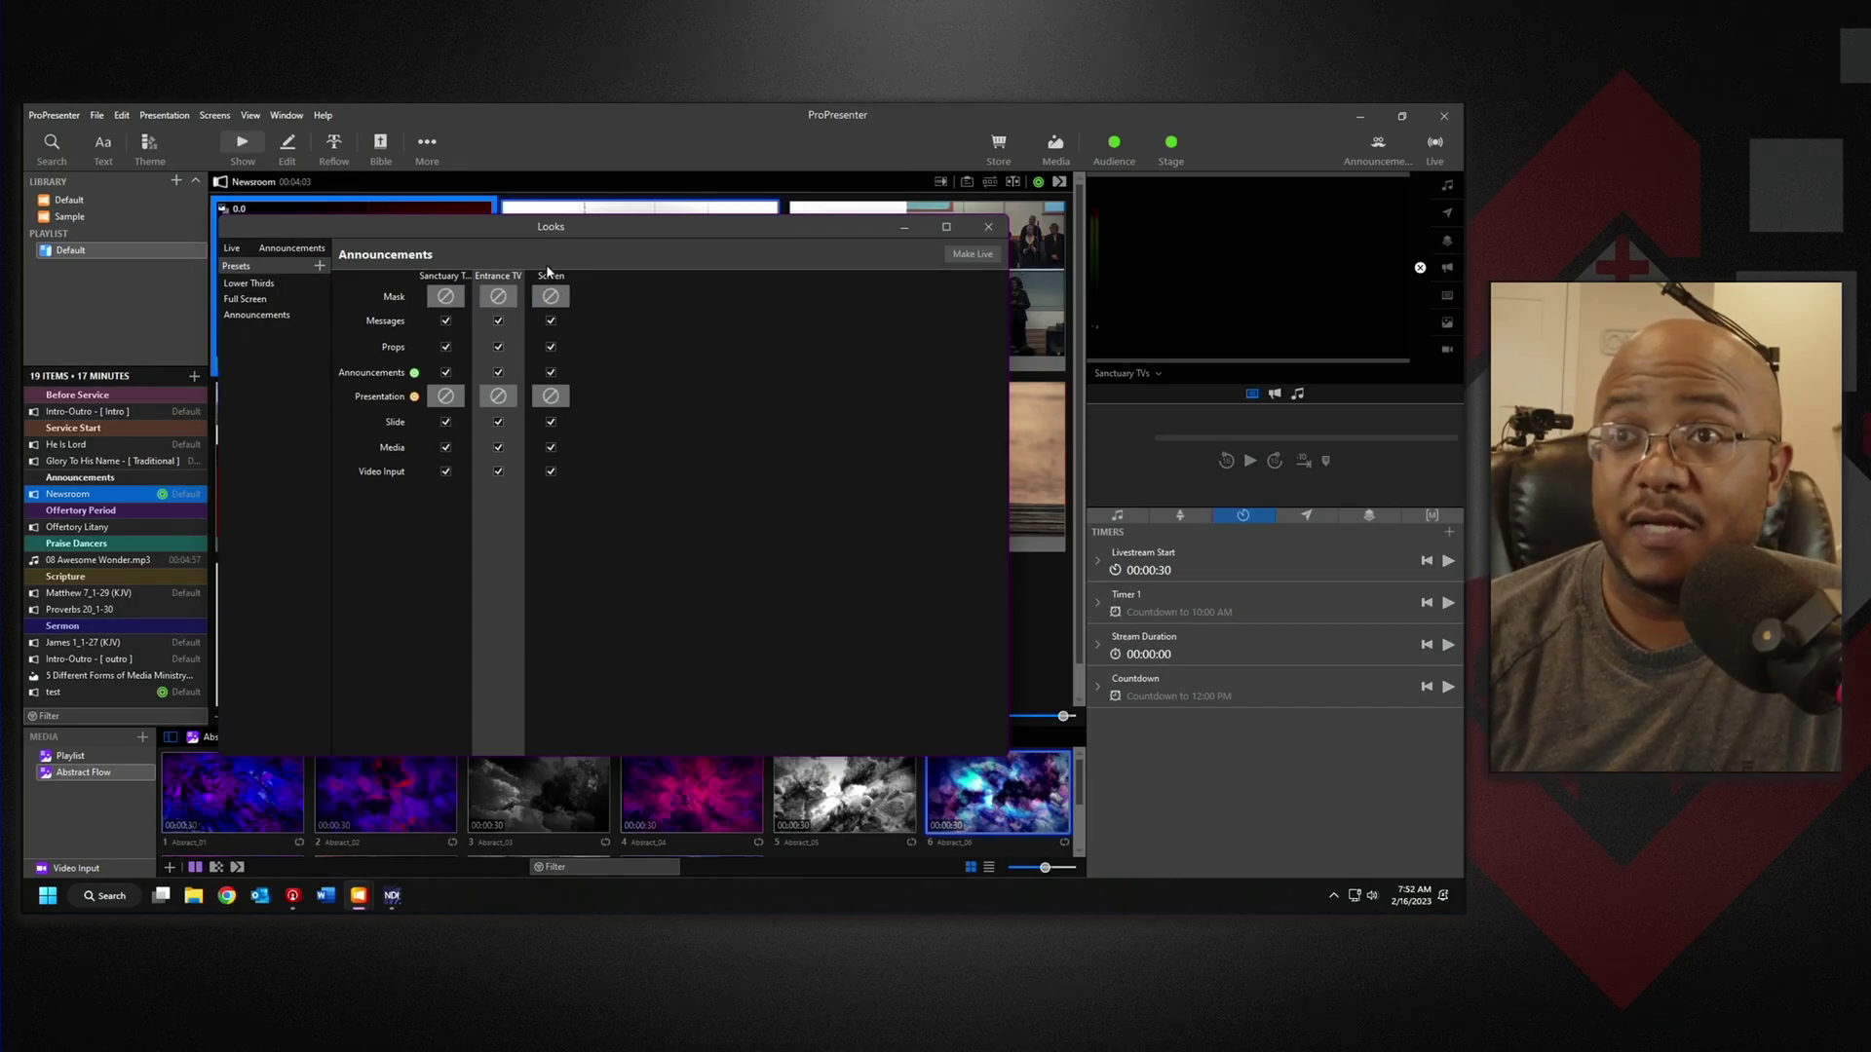
pyautogui.click(988, 226)
pyautogui.click(44, 118)
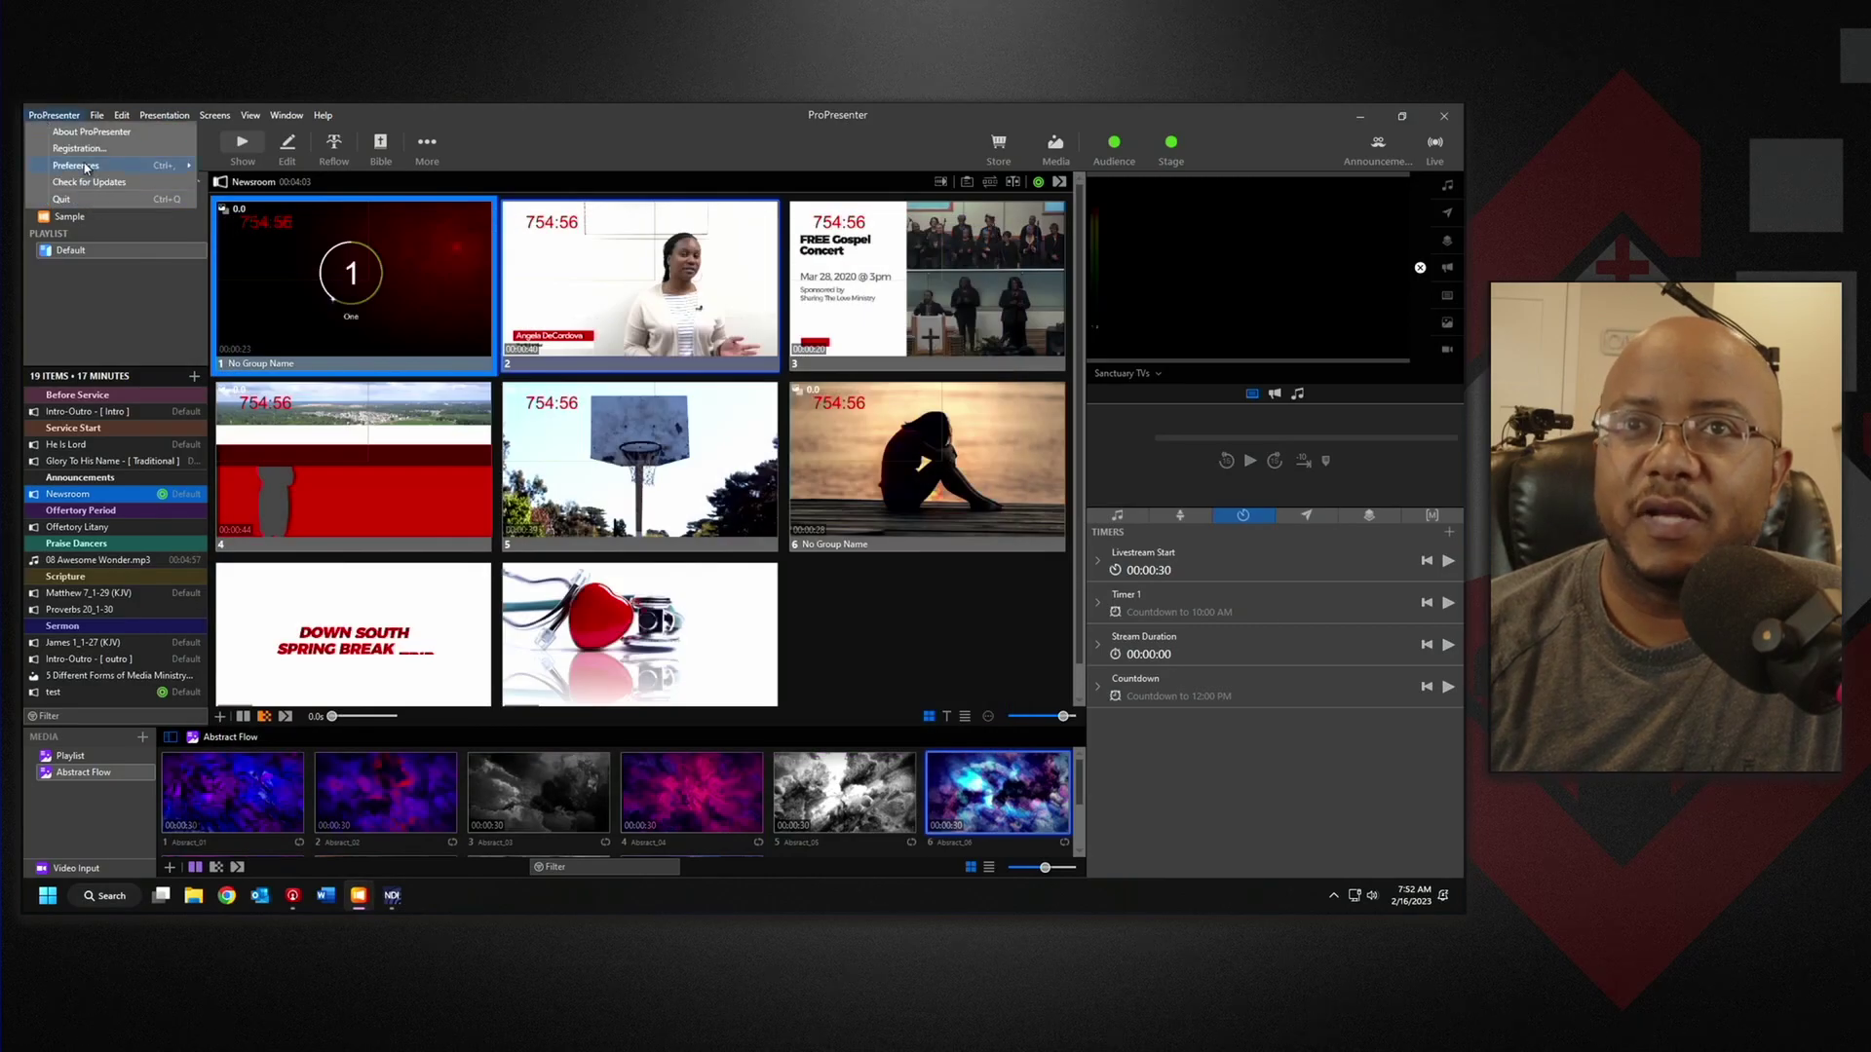
pyautogui.moveTo(88, 168)
pyautogui.click(236, 183)
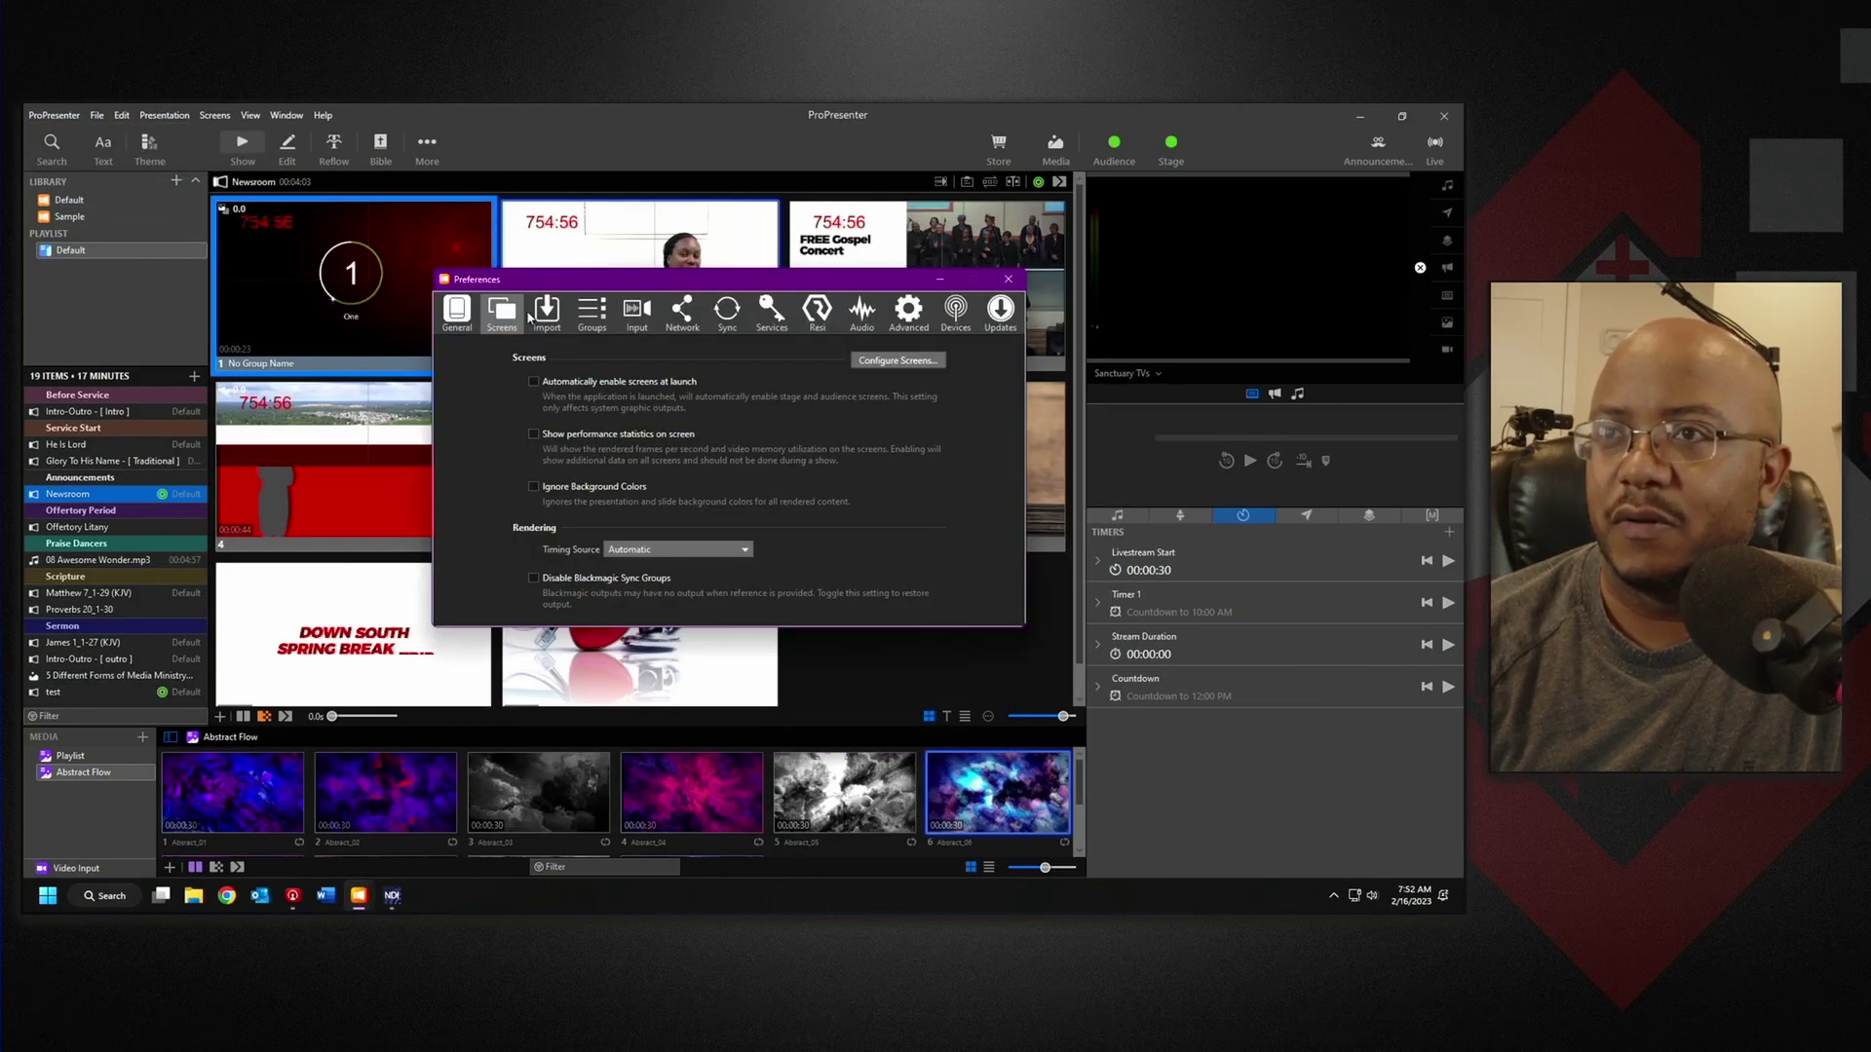
pyautogui.click(897, 362)
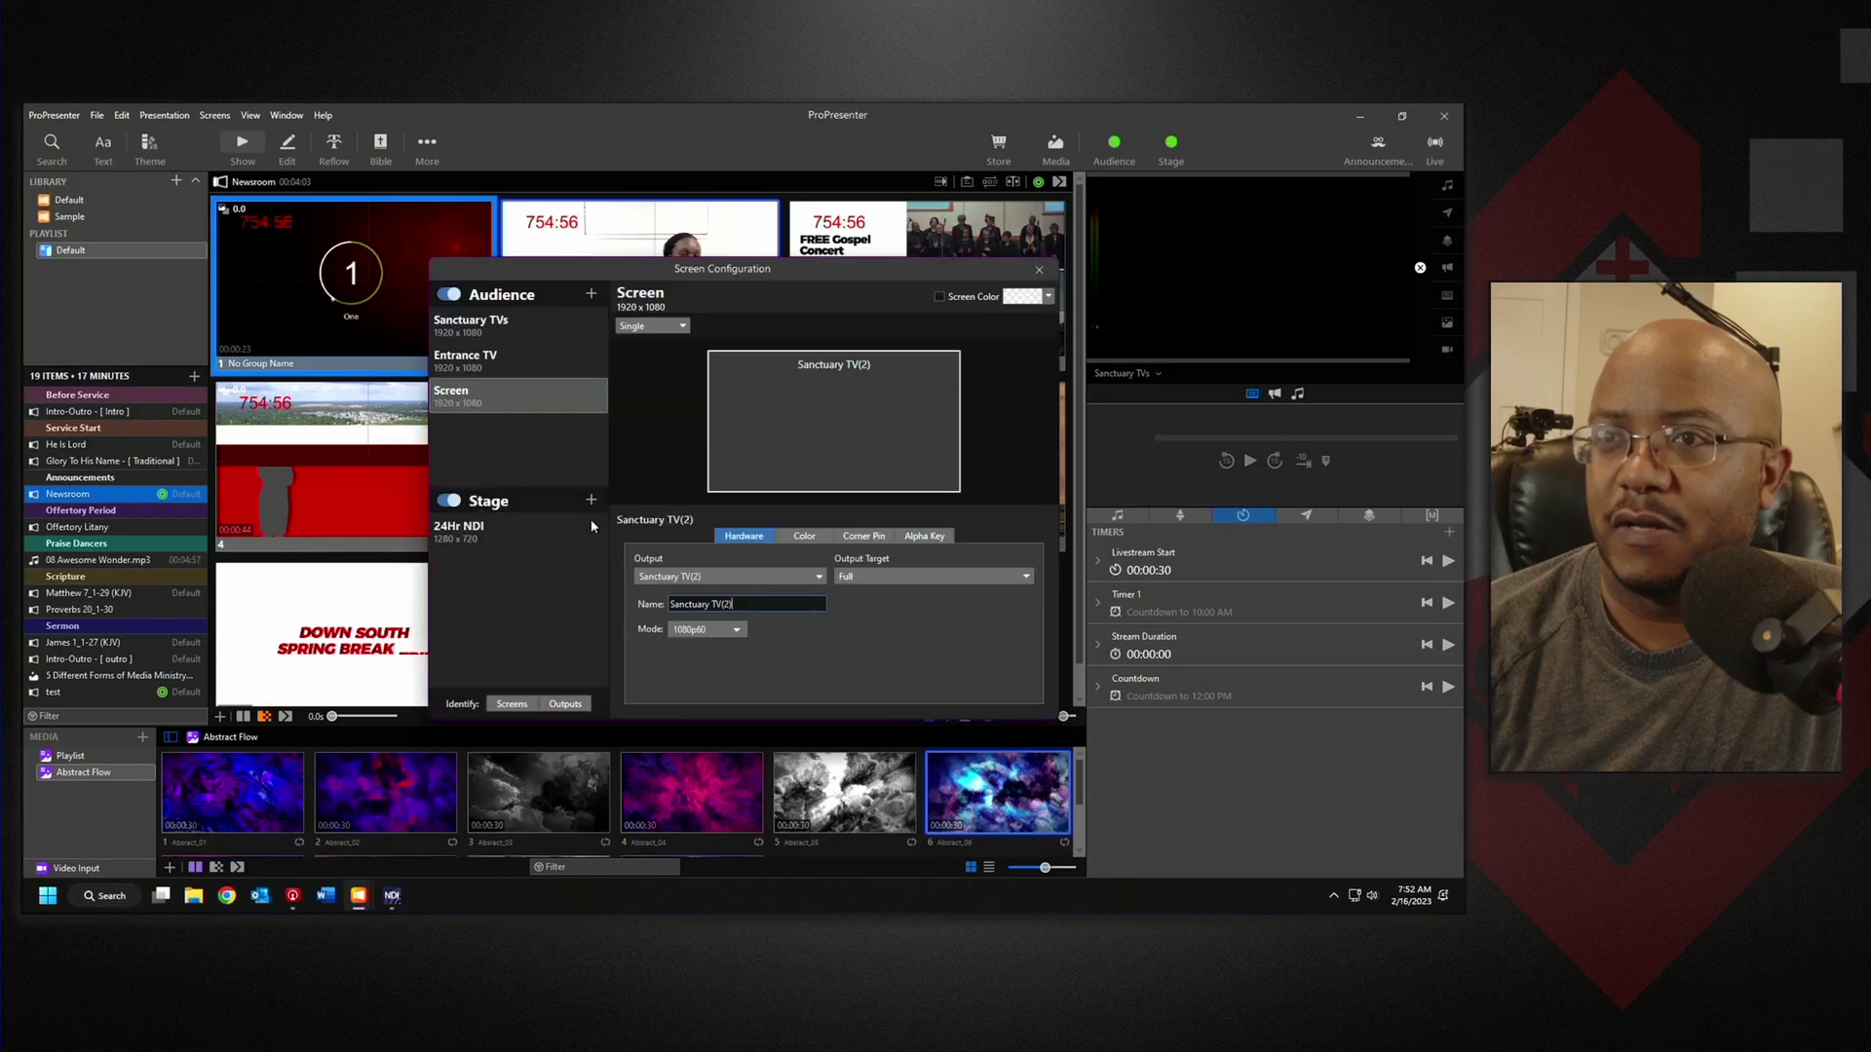
pyautogui.rightClick(484, 396)
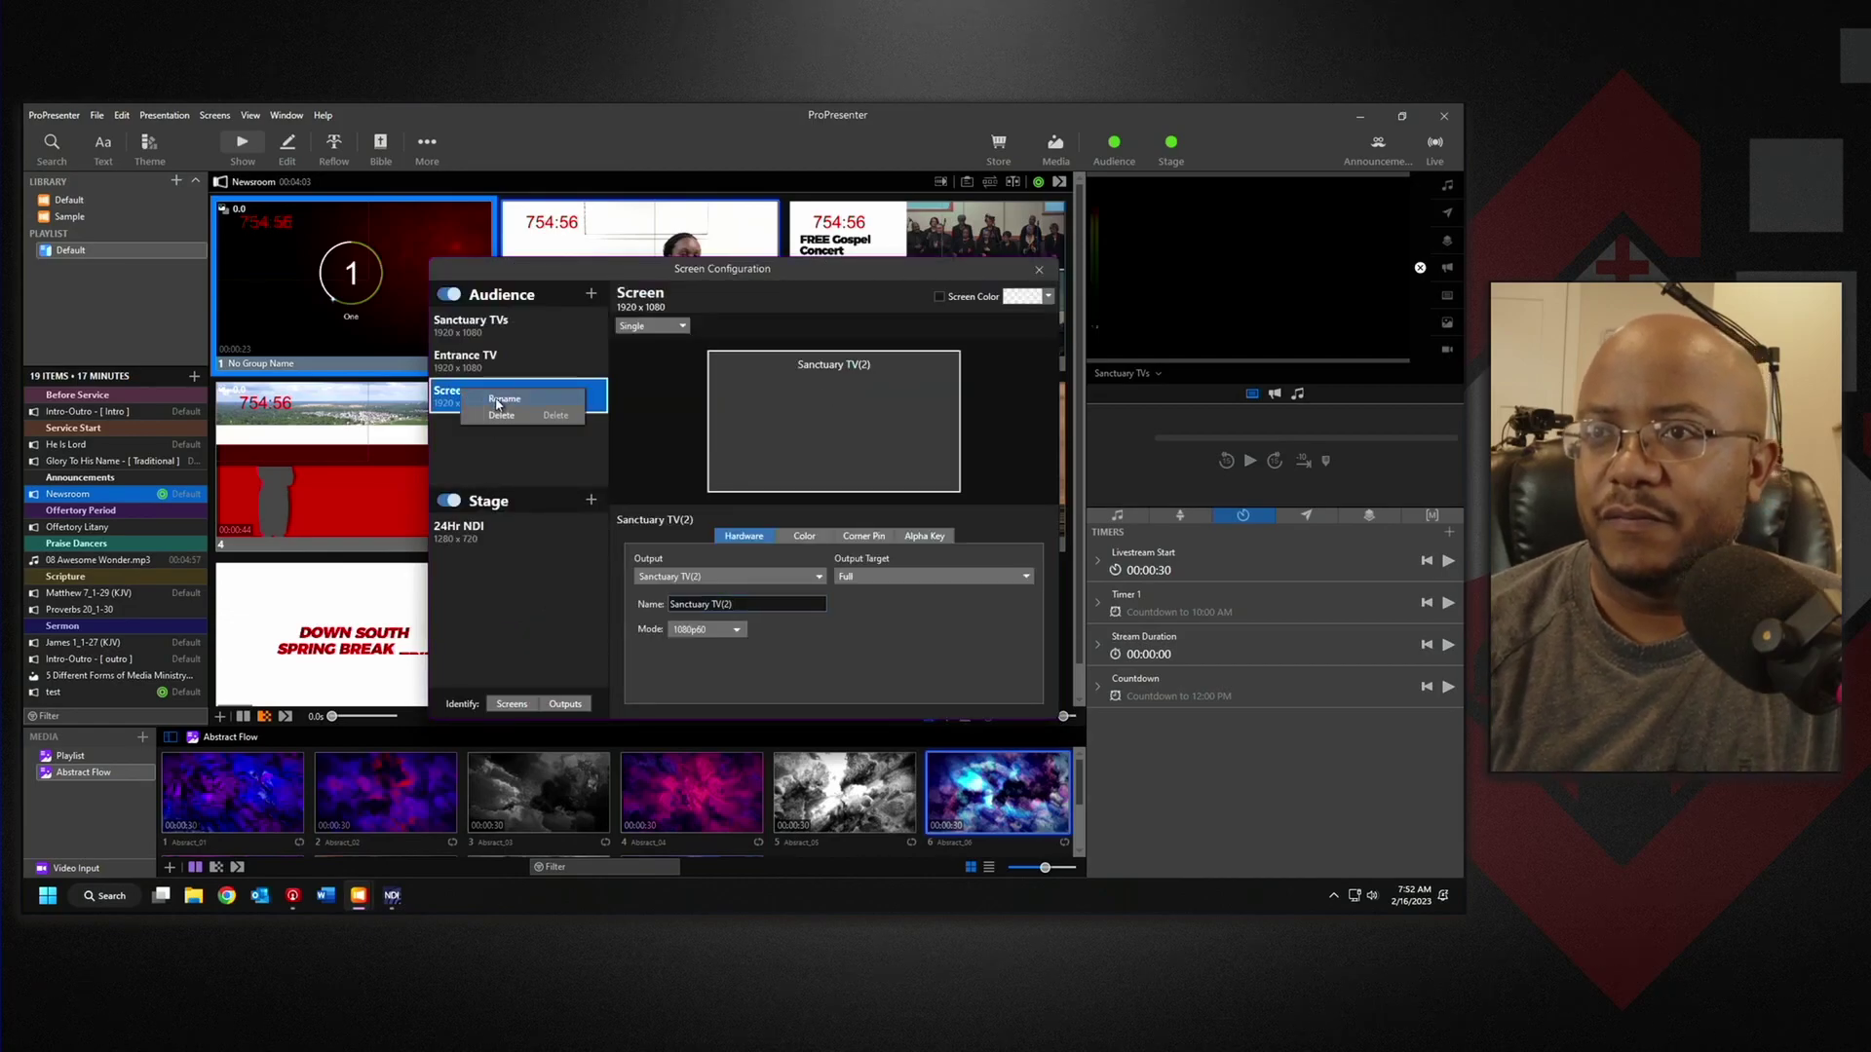
pyautogui.click(497, 399)
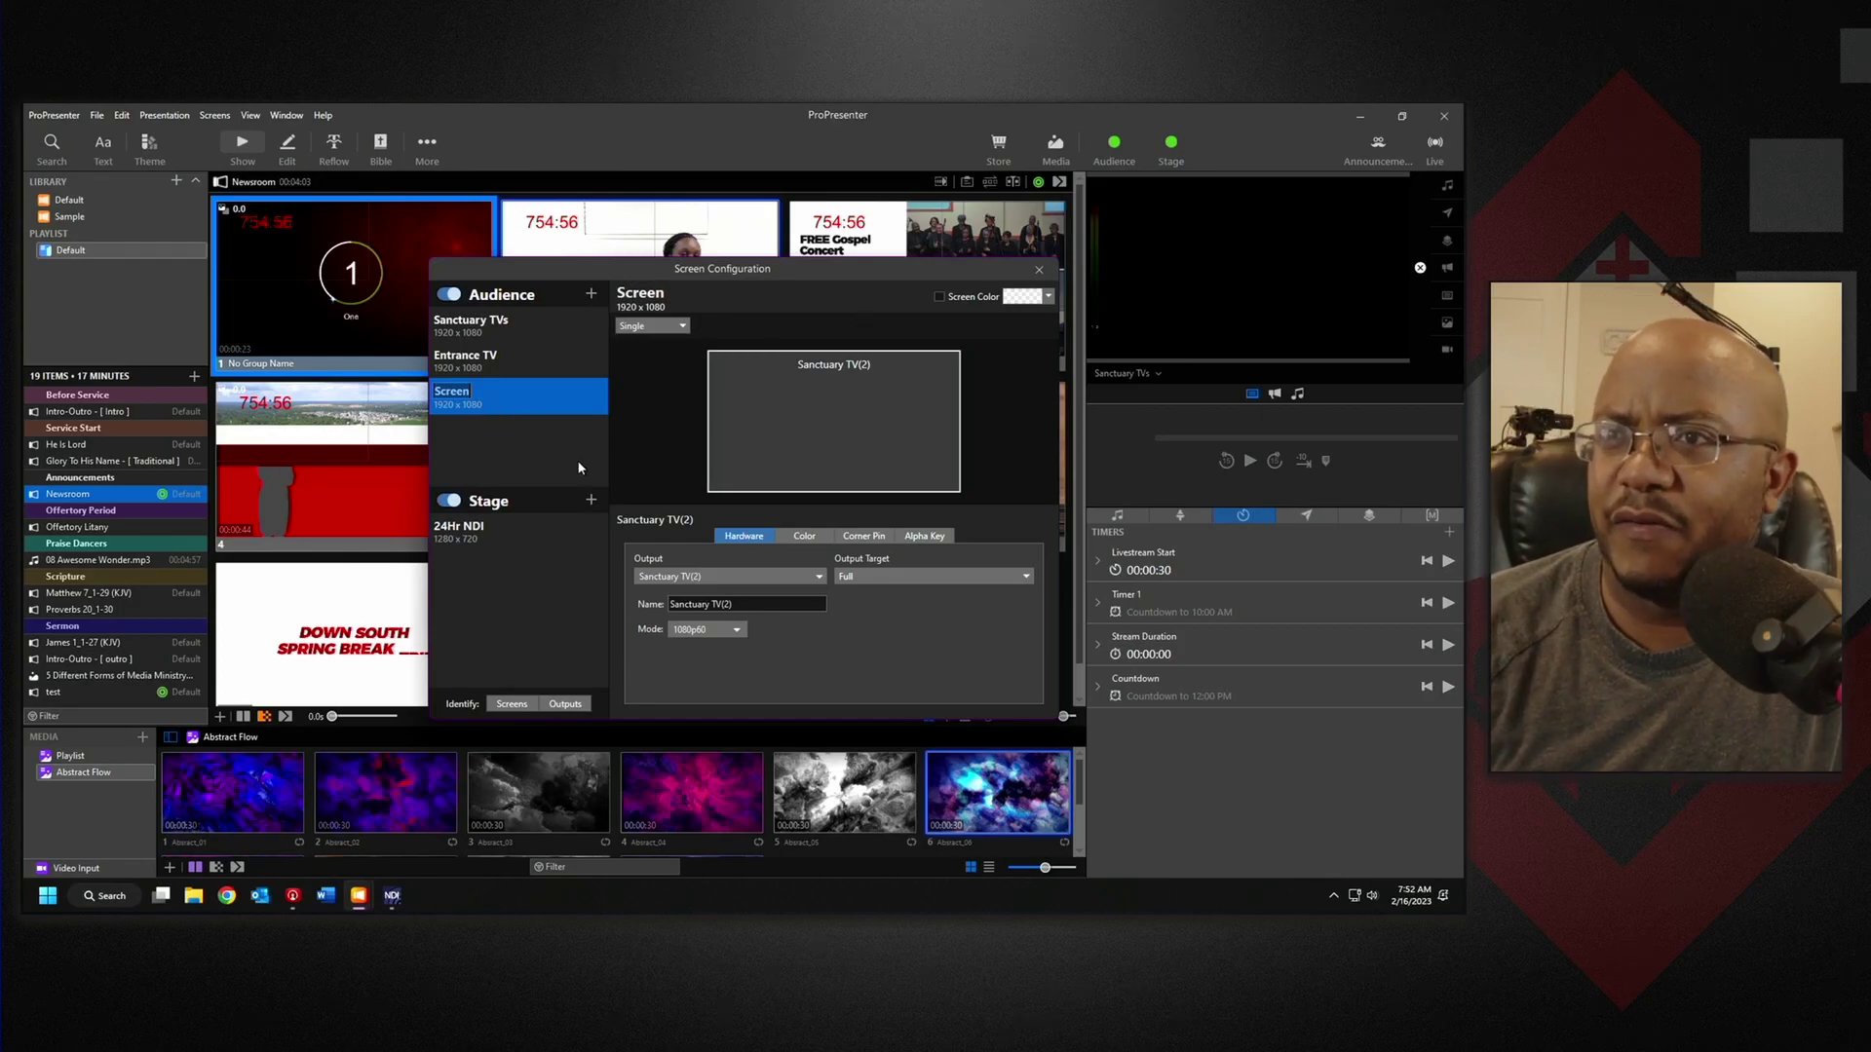
pyautogui.click(1039, 269)
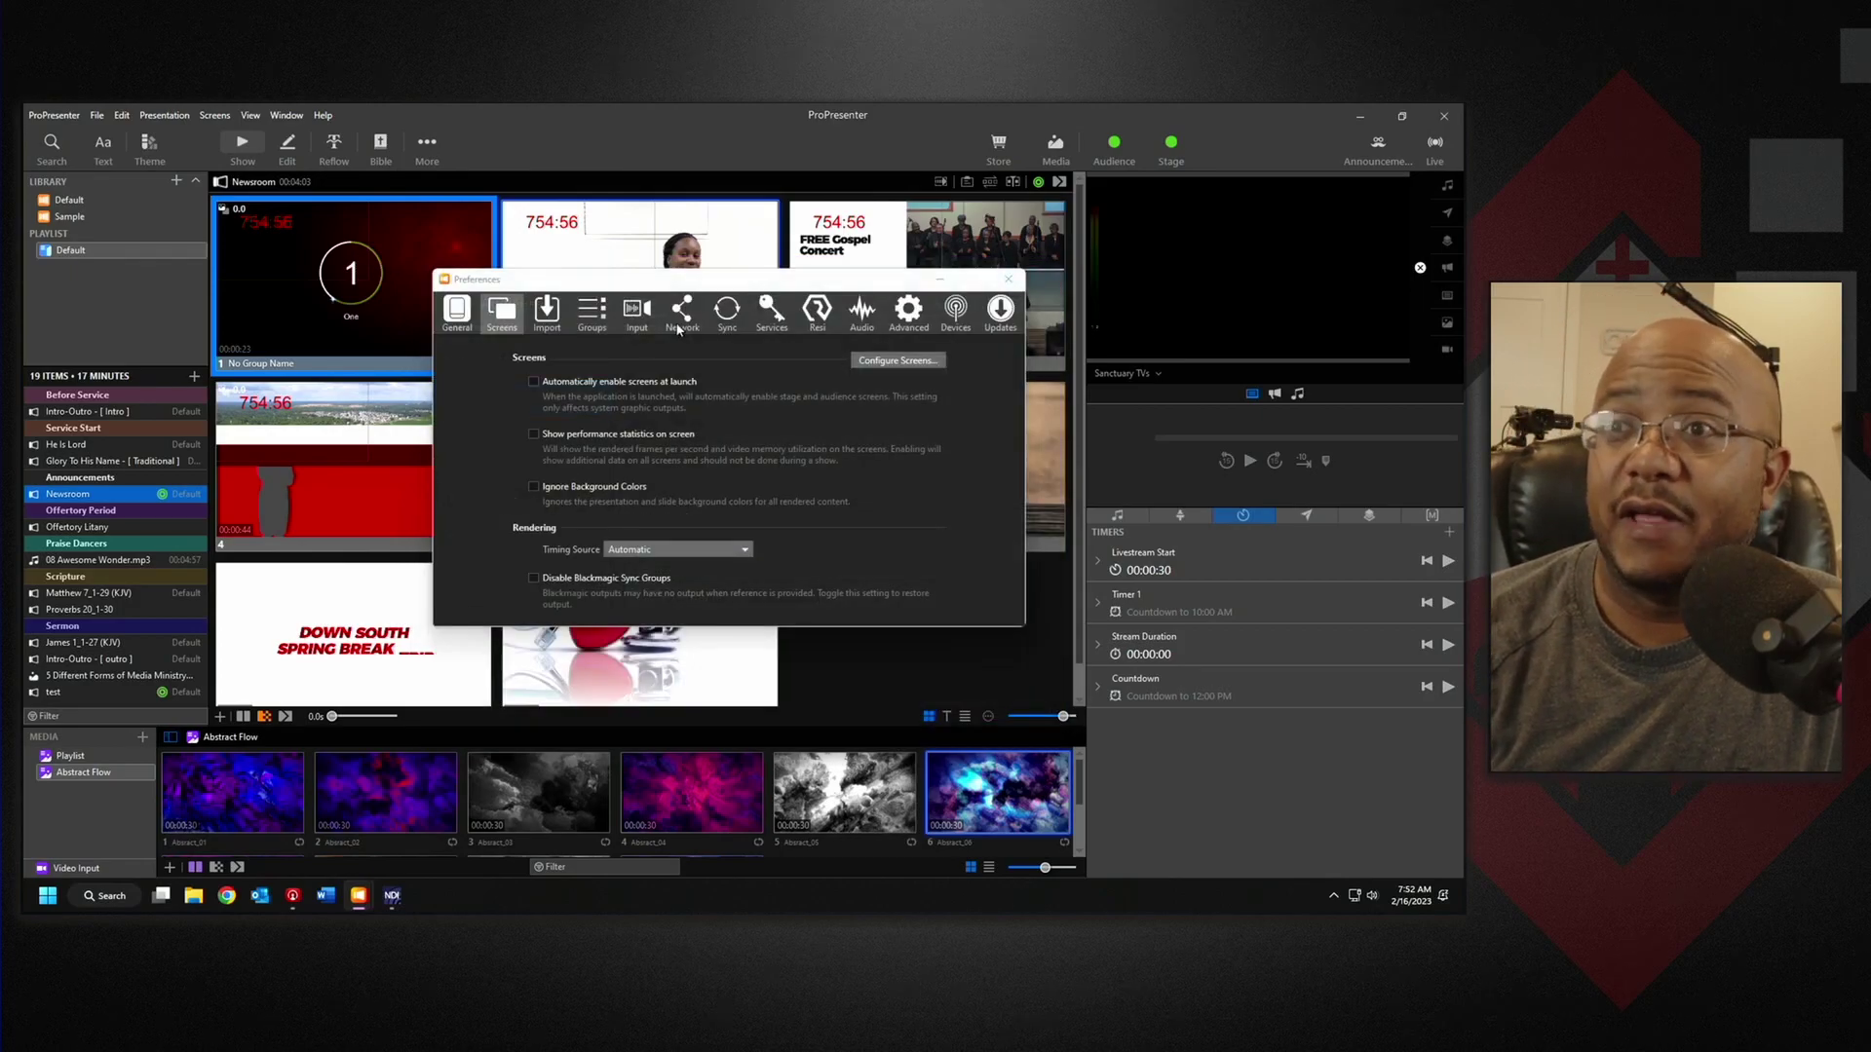
pyautogui.click(1007, 278)
# - In the Announcements look, turn off Messages, Props, Slide, Media and Video Input for Entrance TV and Announcements for Screen, and close the Looks window
pyautogui.click(220, 115)
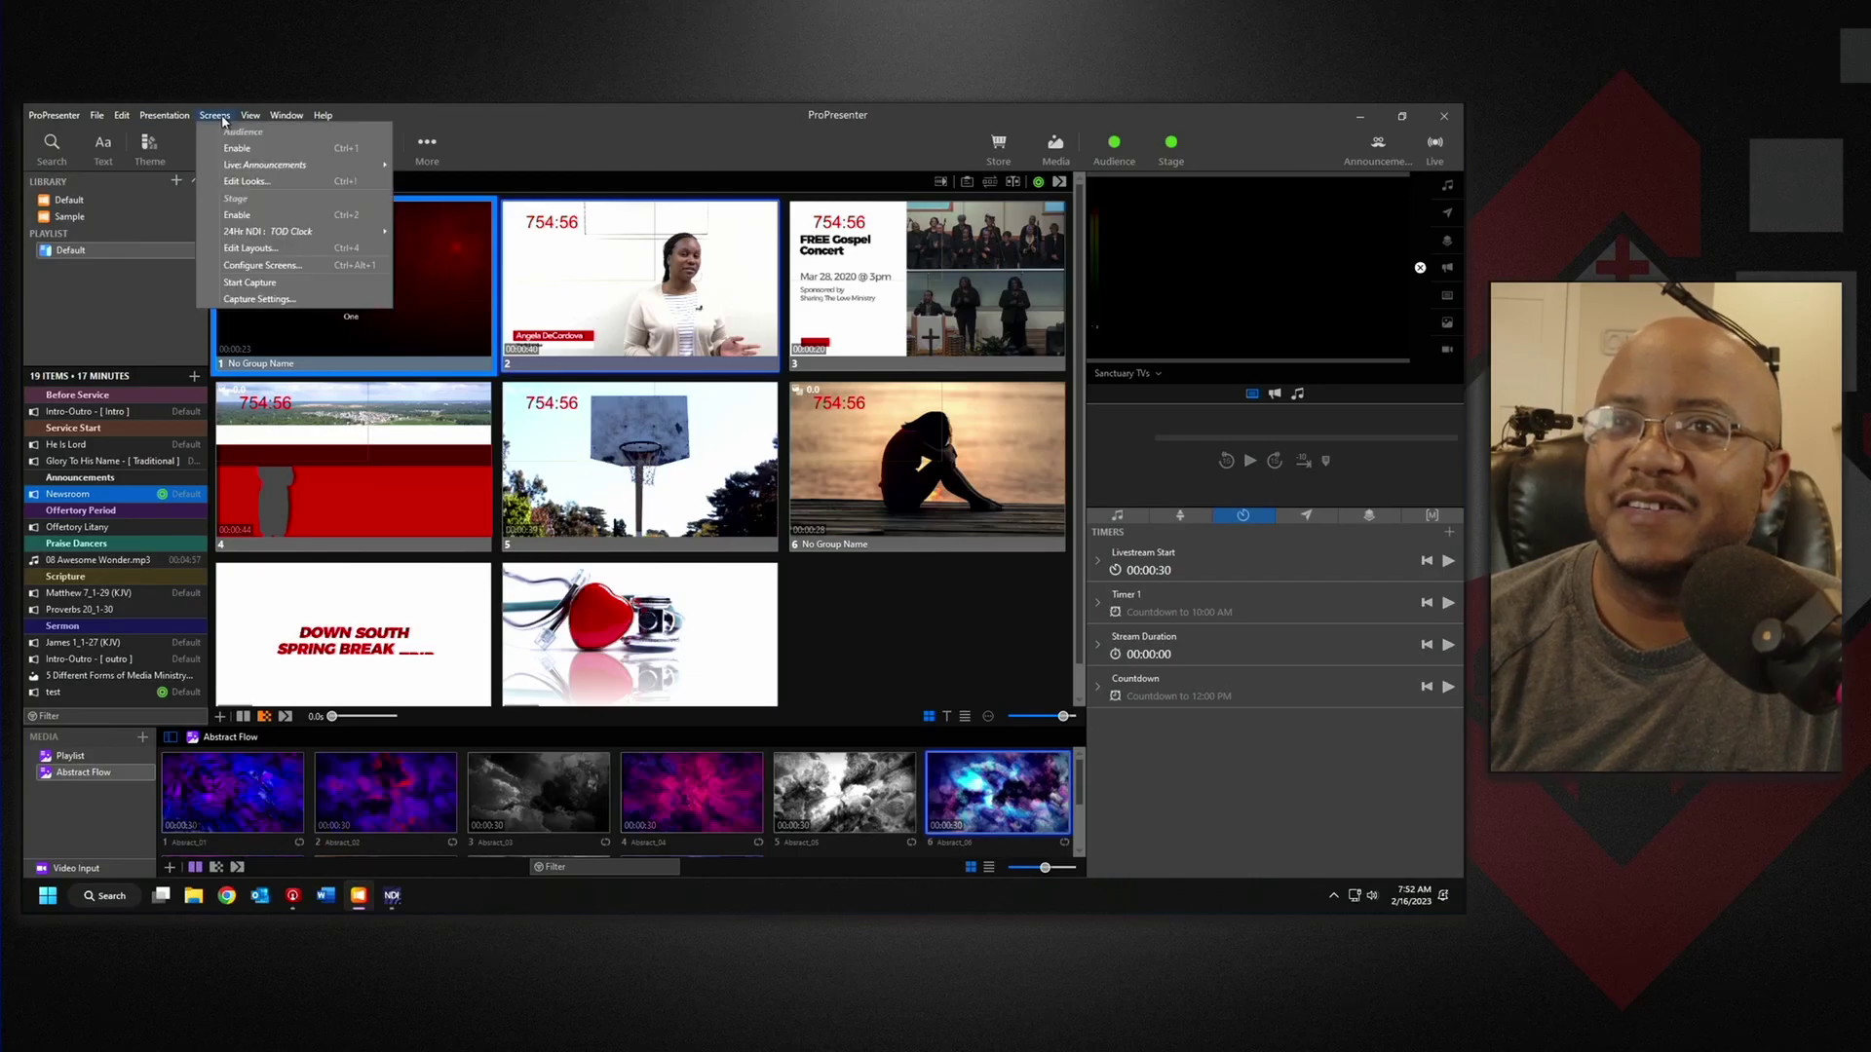
pyautogui.click(228, 179)
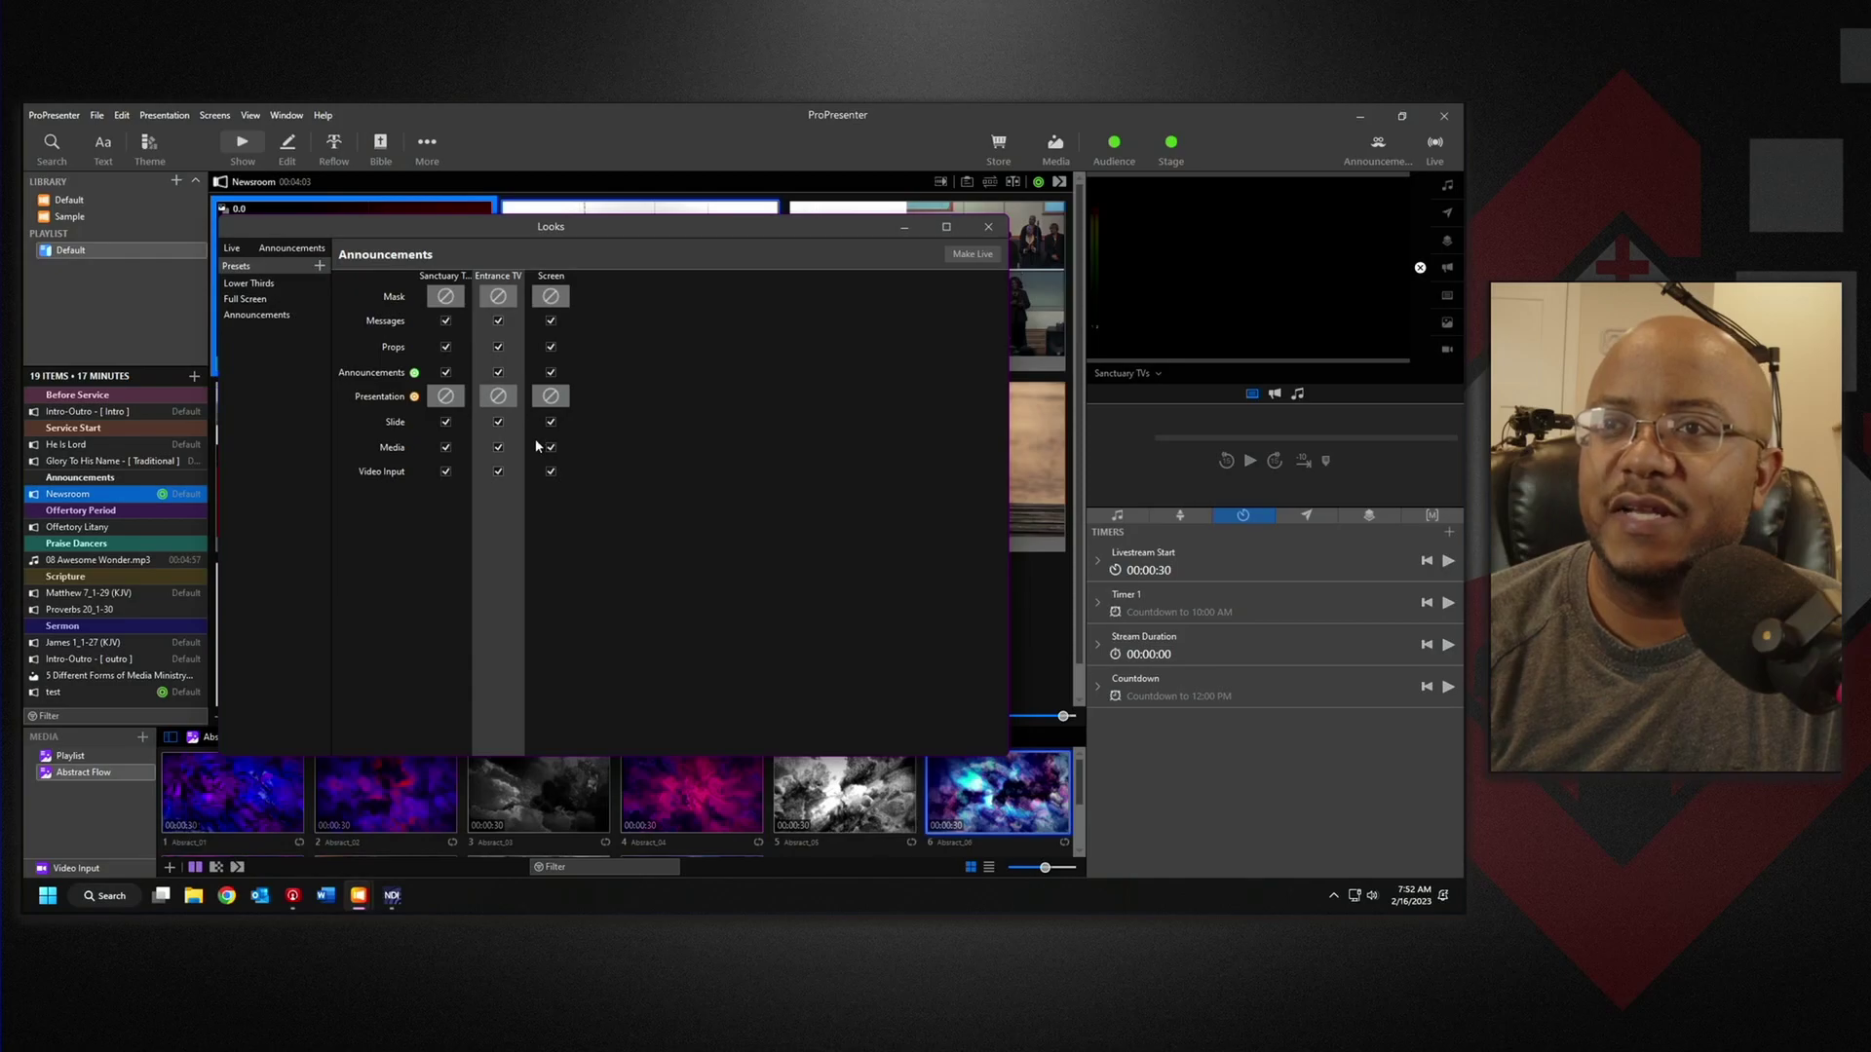
pyautogui.click(499, 321)
pyautogui.click(283, 315)
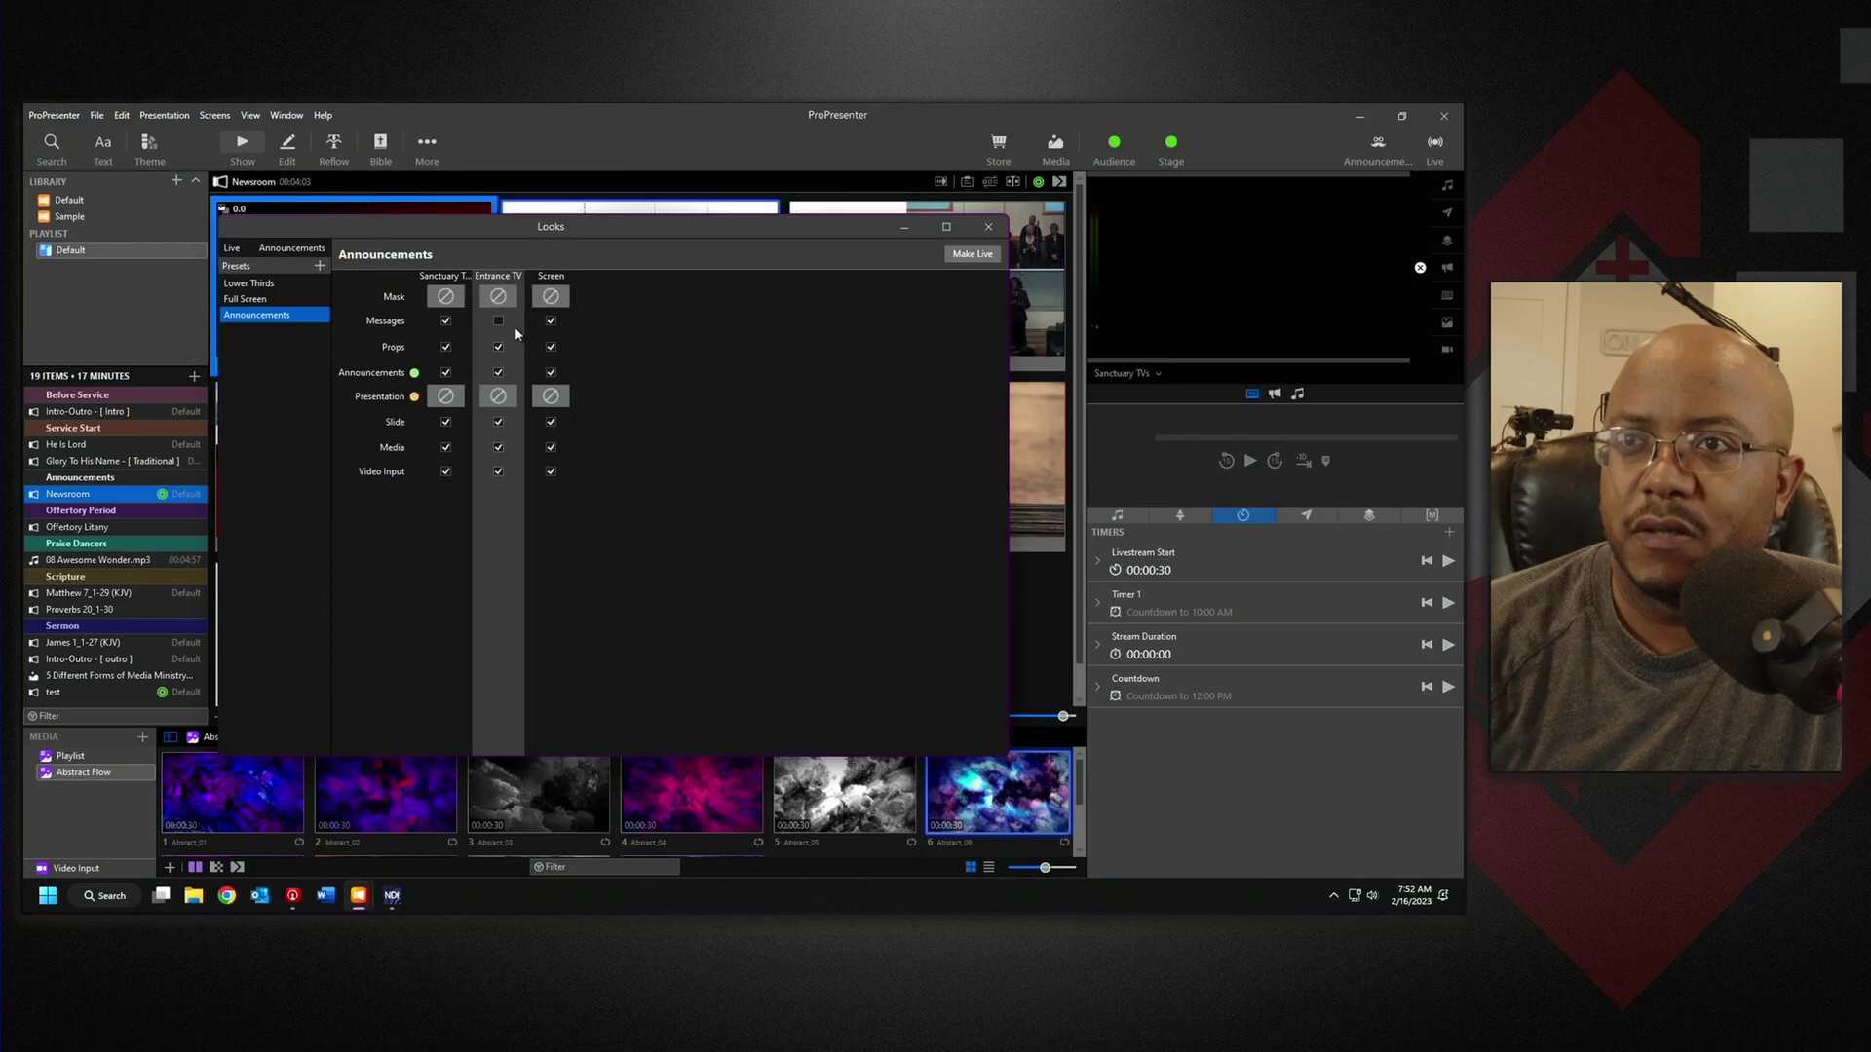
pyautogui.click(498, 348)
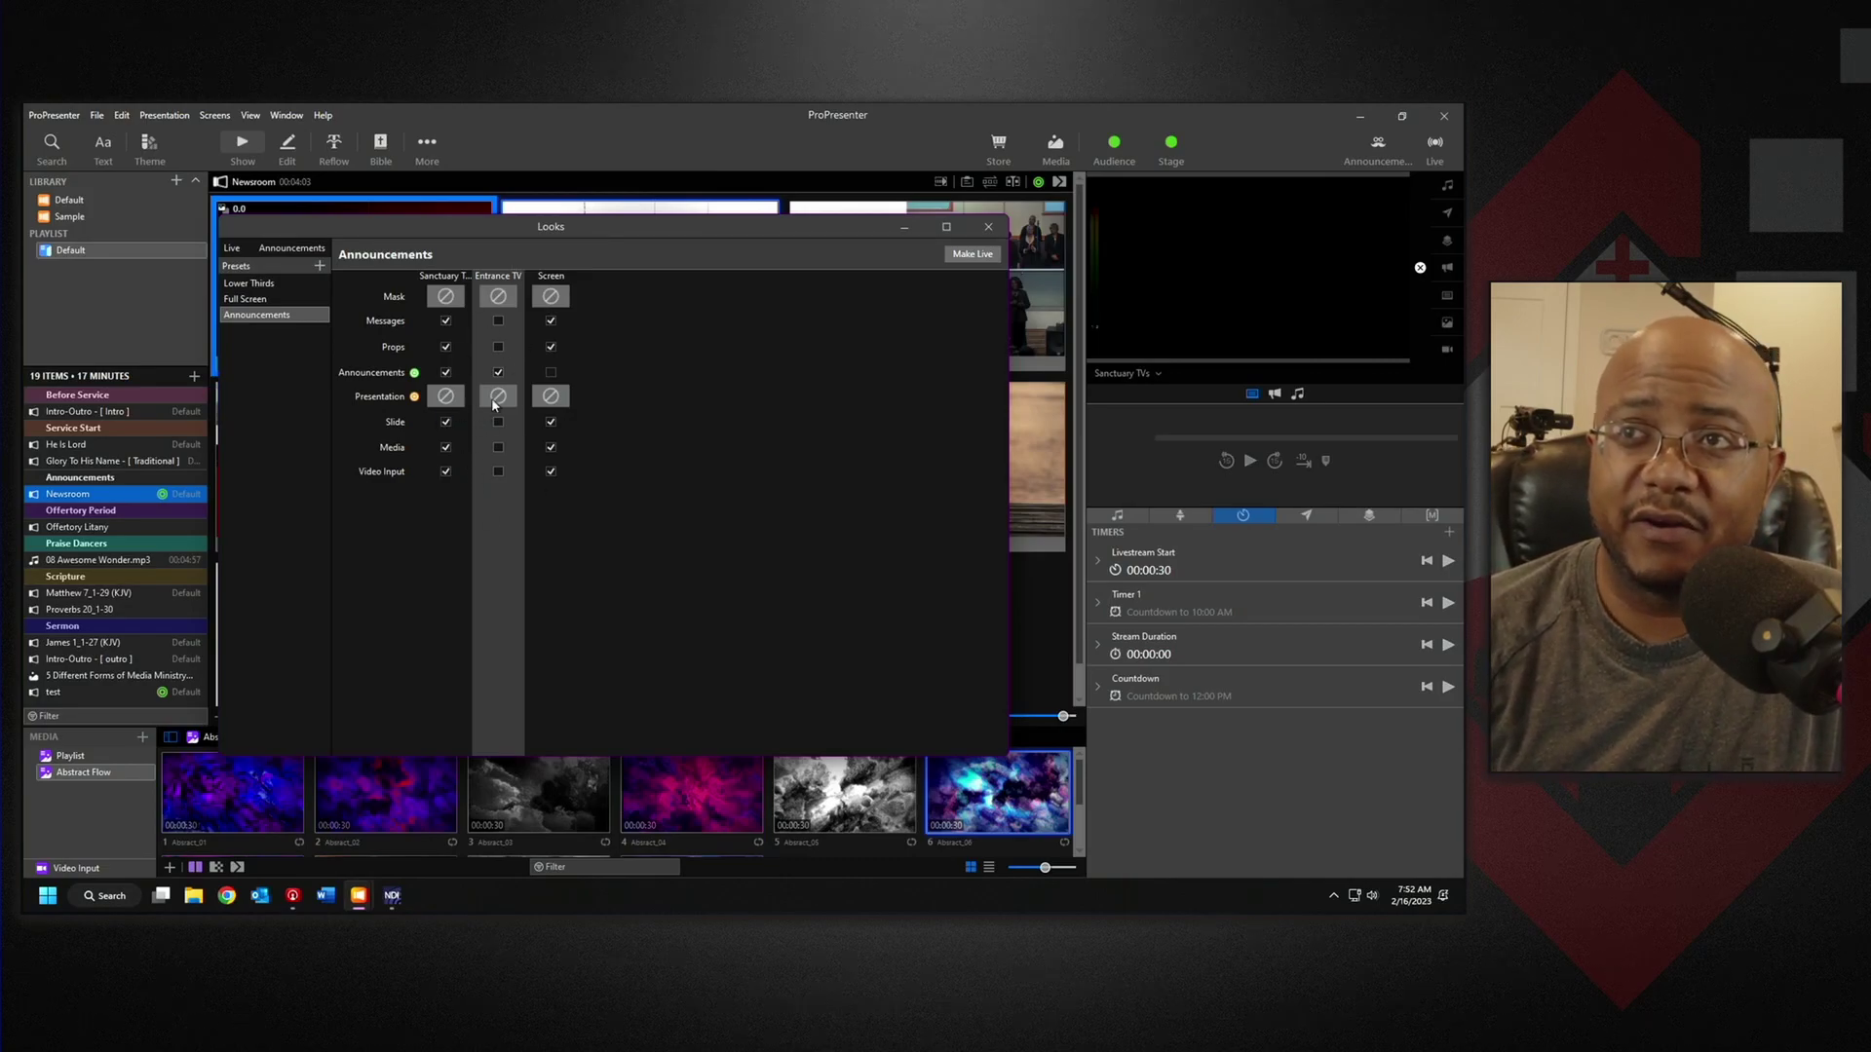
pyautogui.click(989, 228)
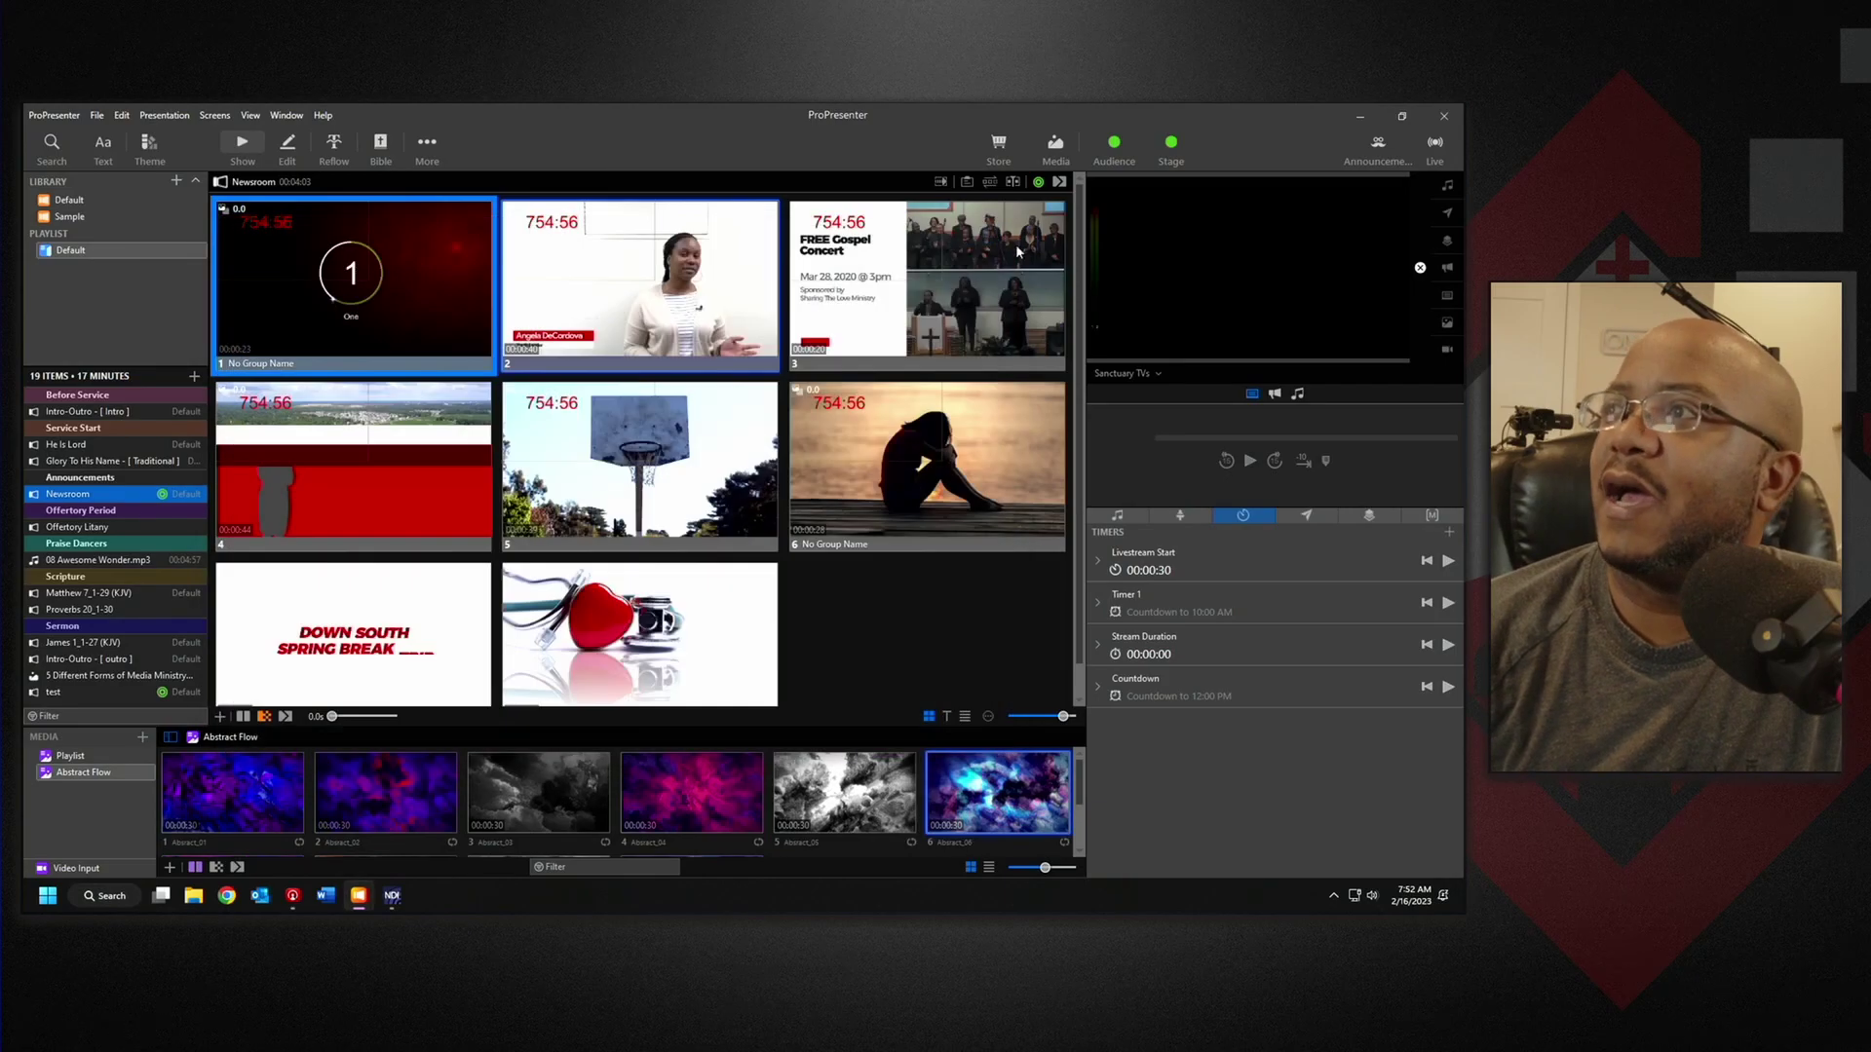
# - Examine the available audience looks, the first slide's options, and the destination choices for the Newsroom presentation
pyautogui.click(1380, 154)
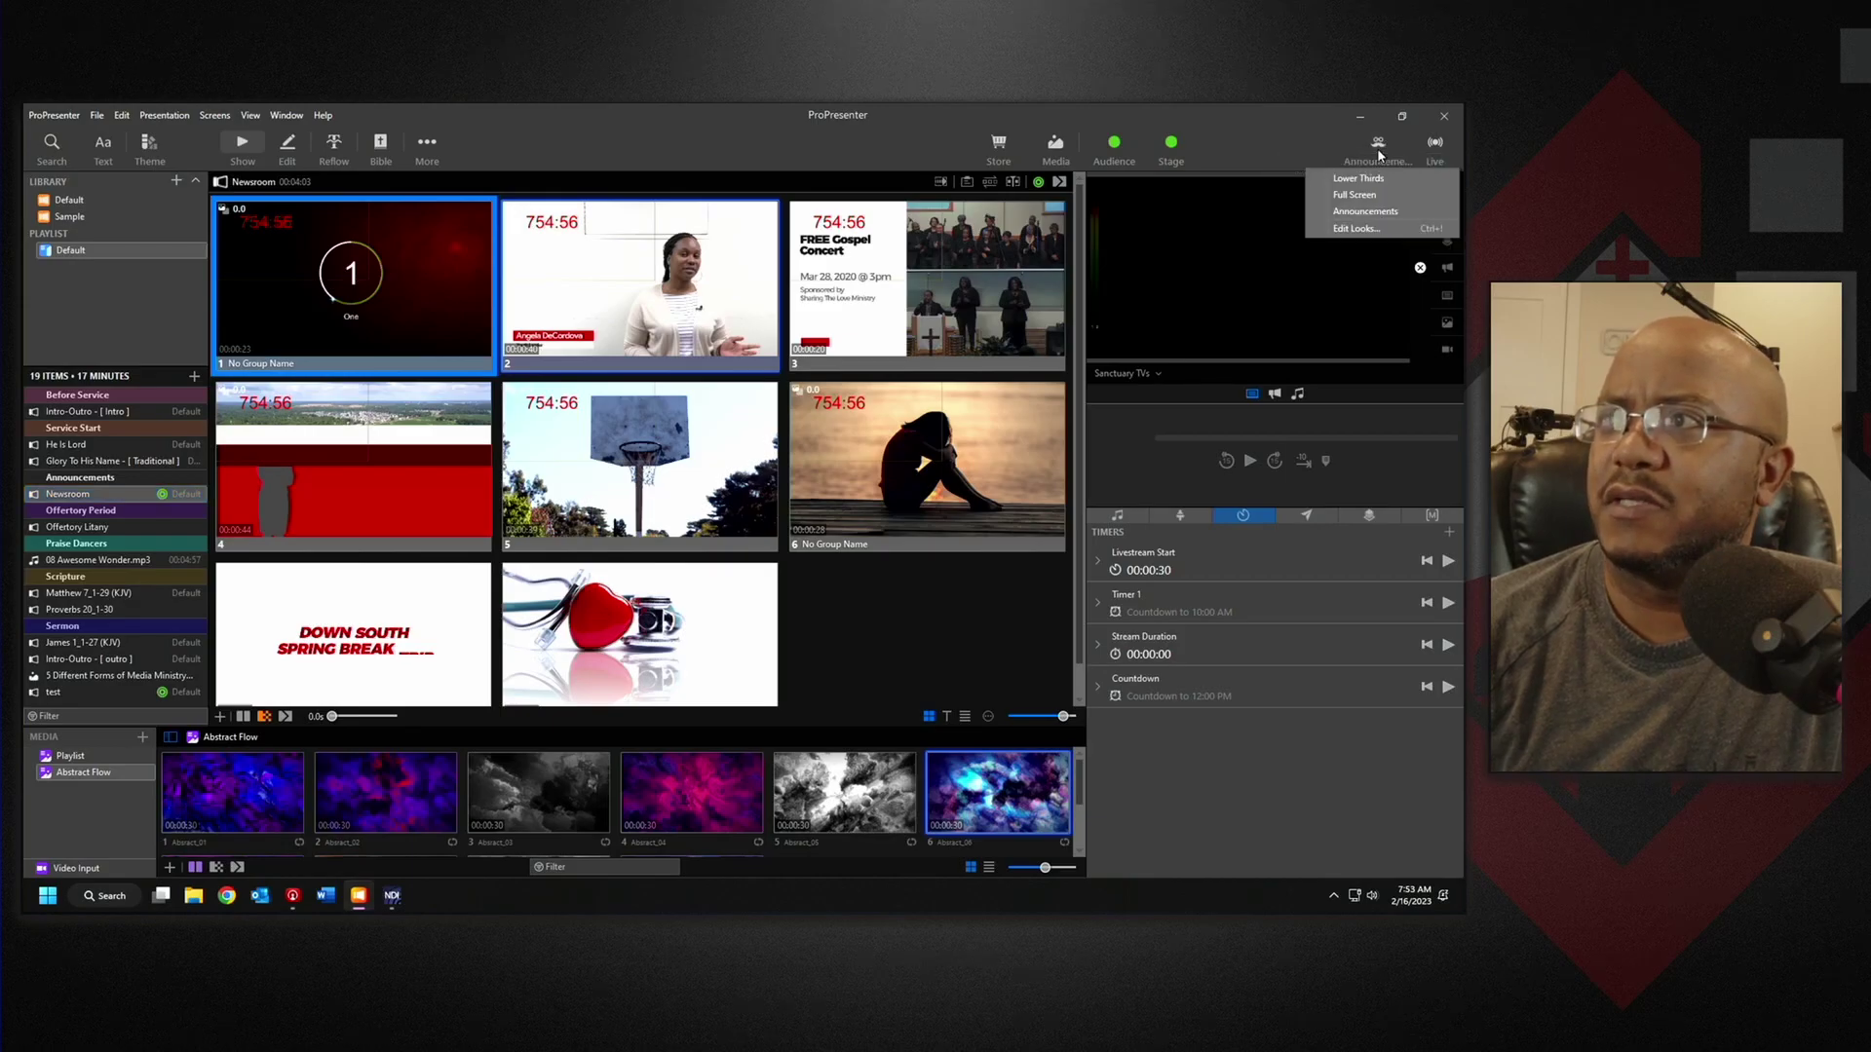
pyautogui.click(1247, 150)
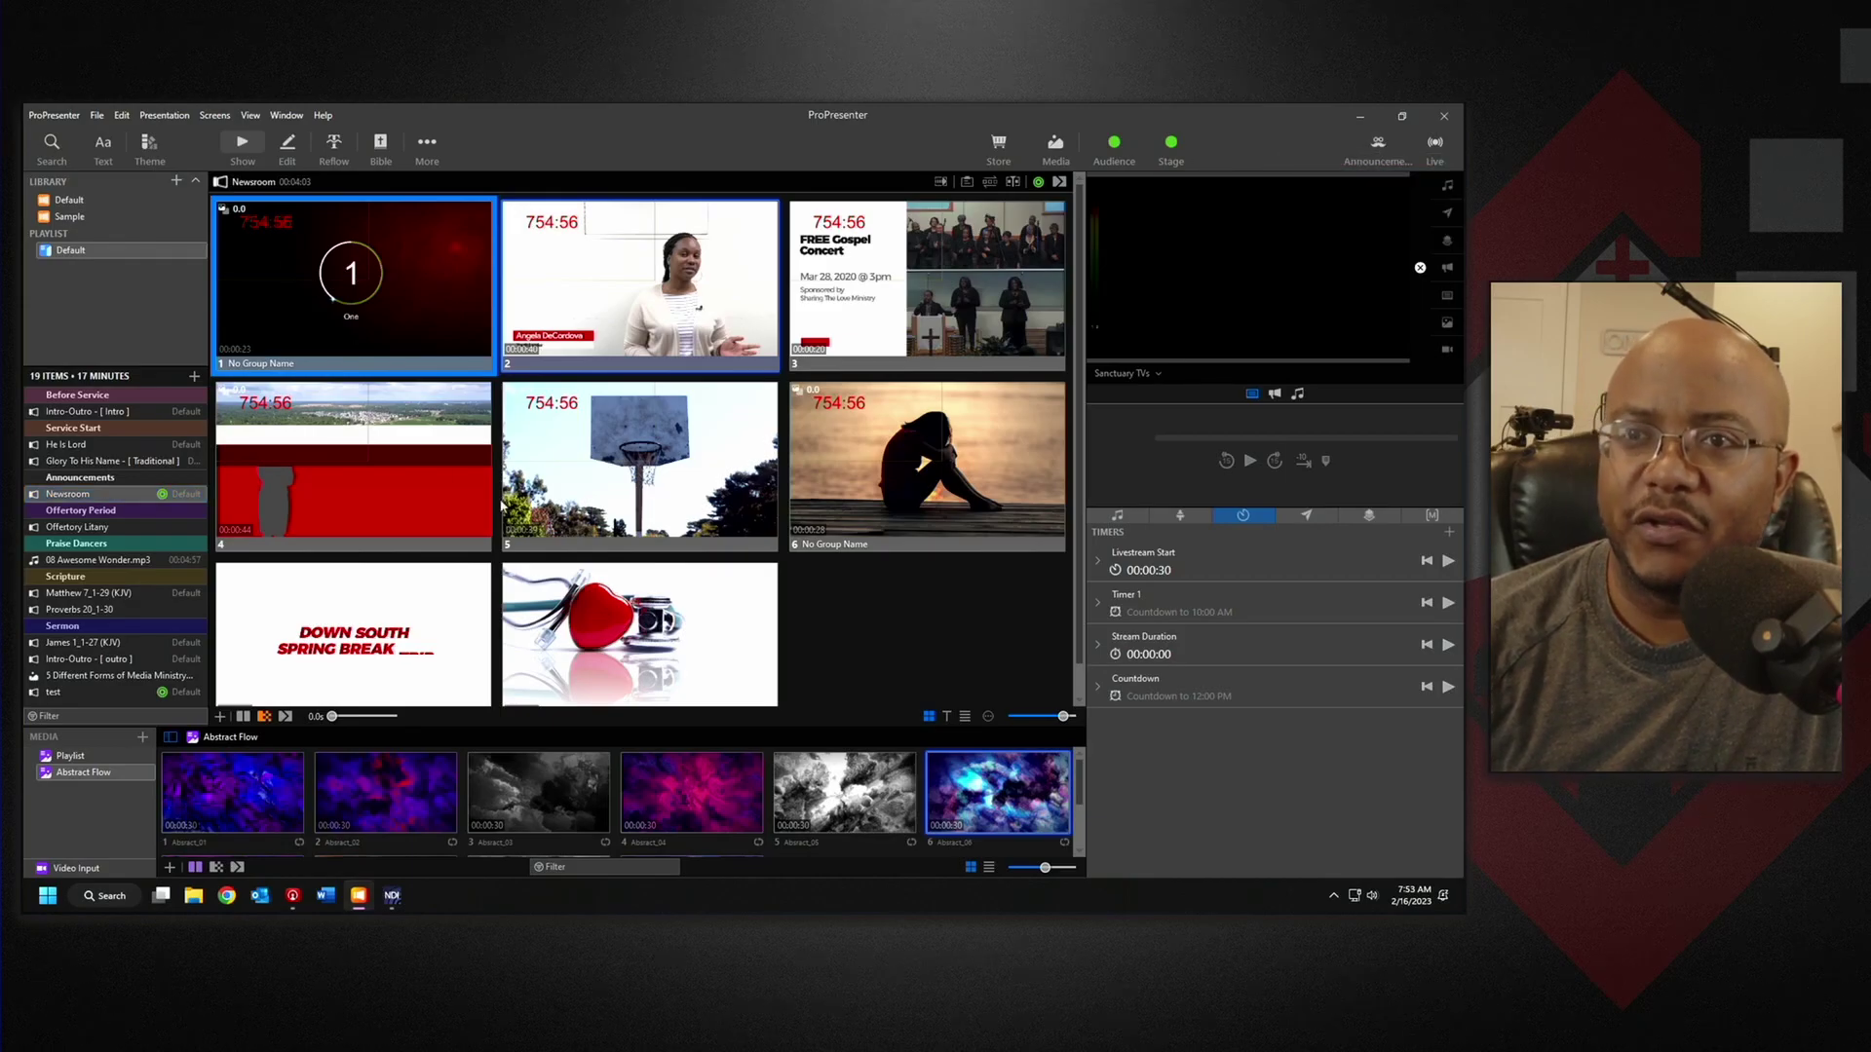
pyautogui.rightClick(260, 246)
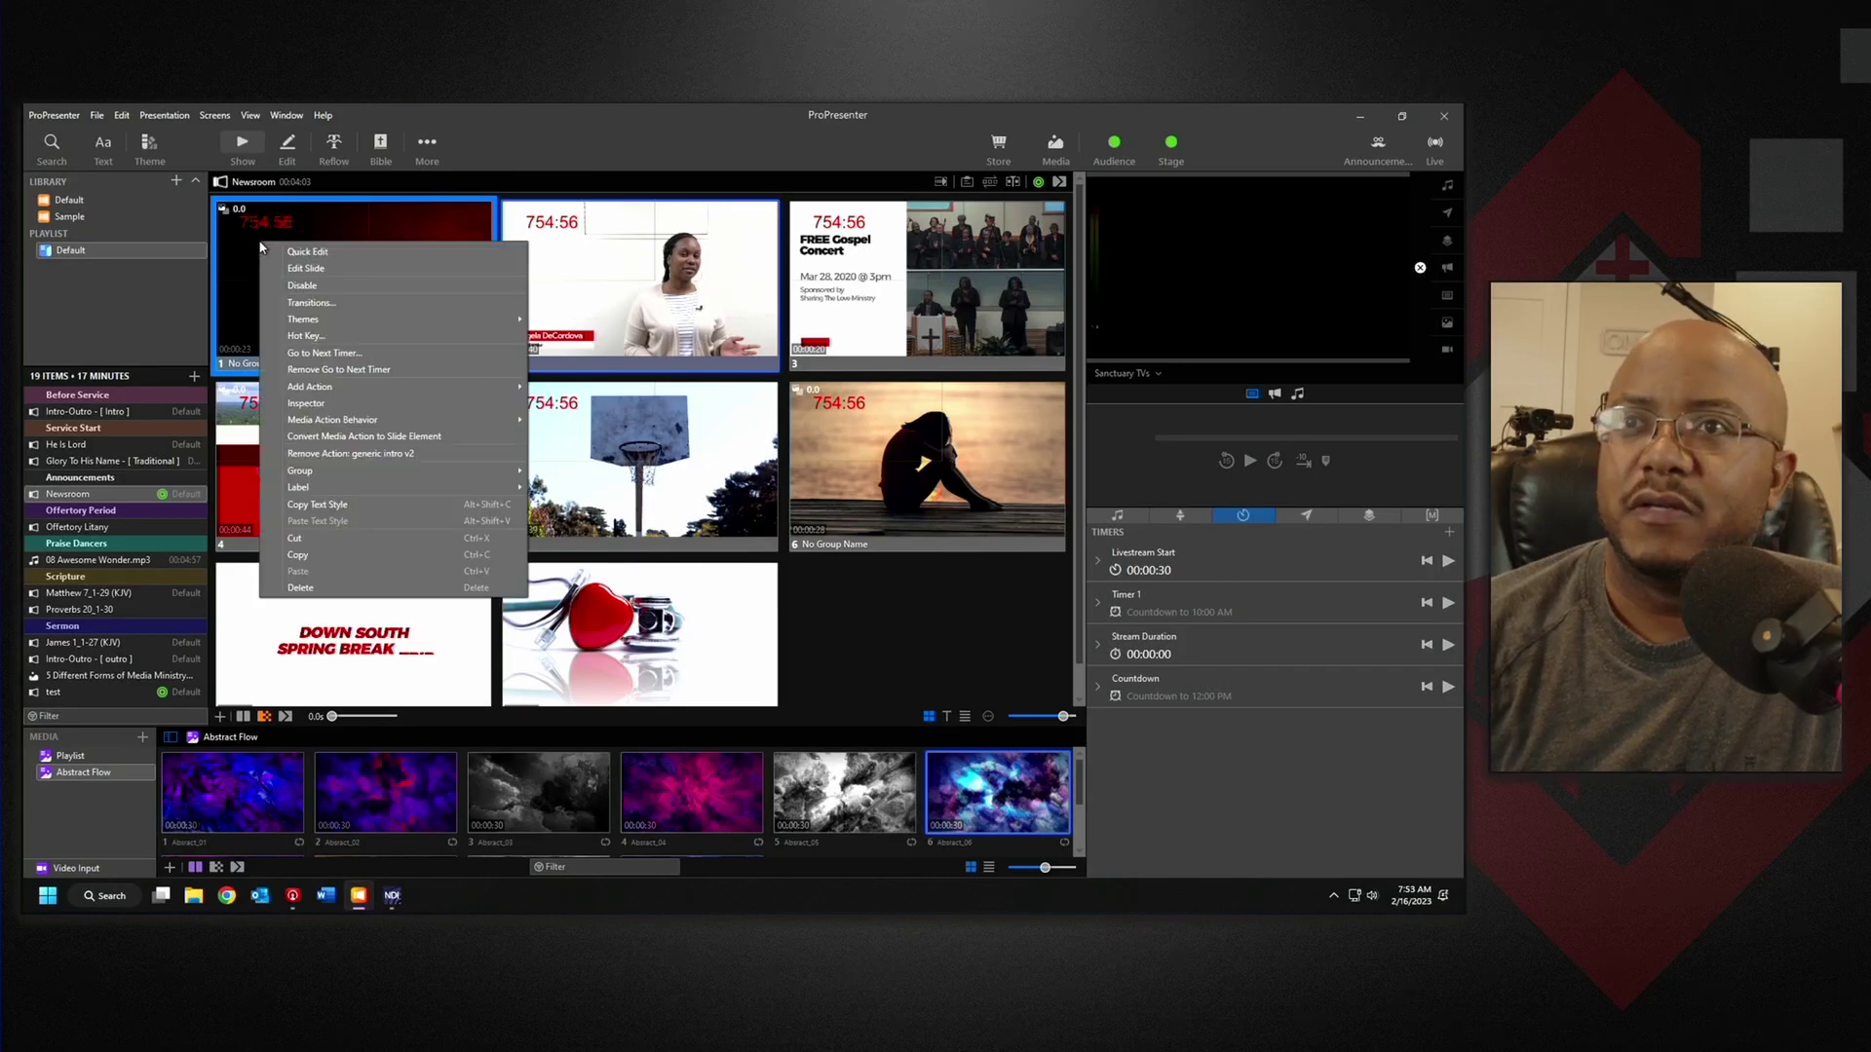
pyautogui.rightClick(95, 499)
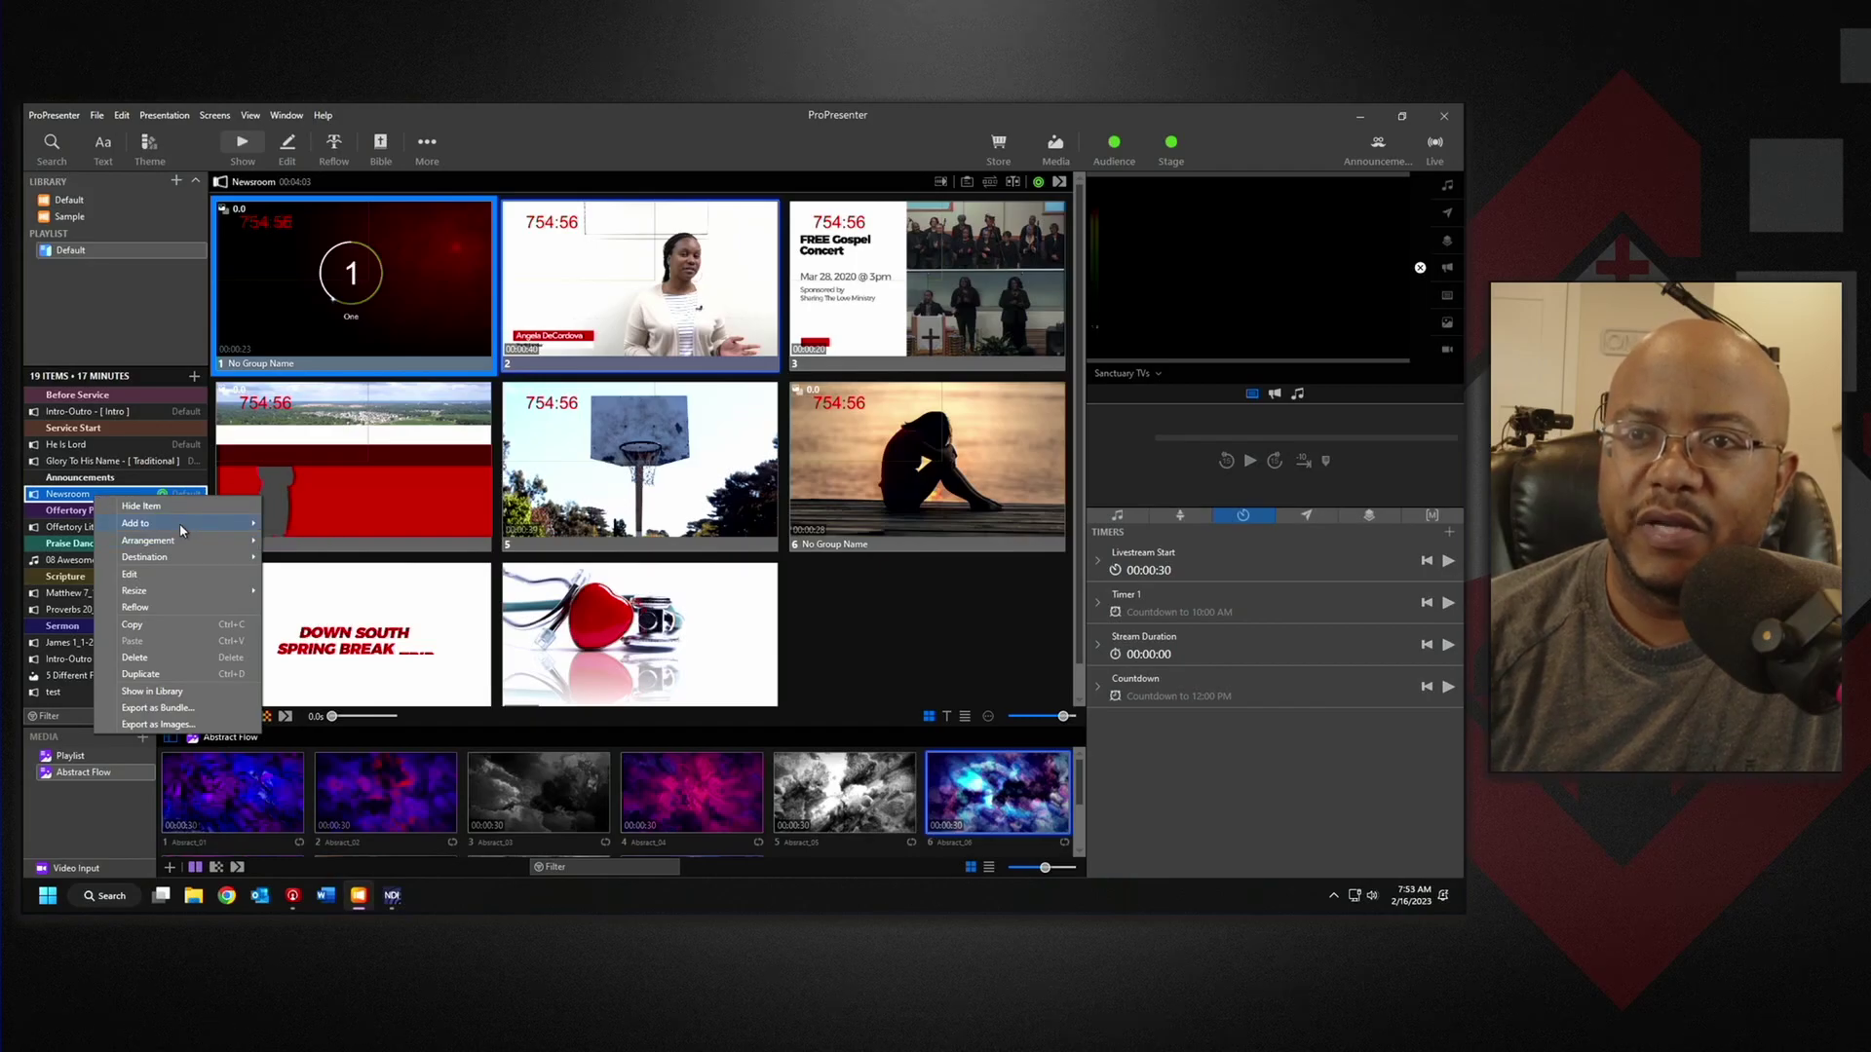
pyautogui.moveTo(183, 560)
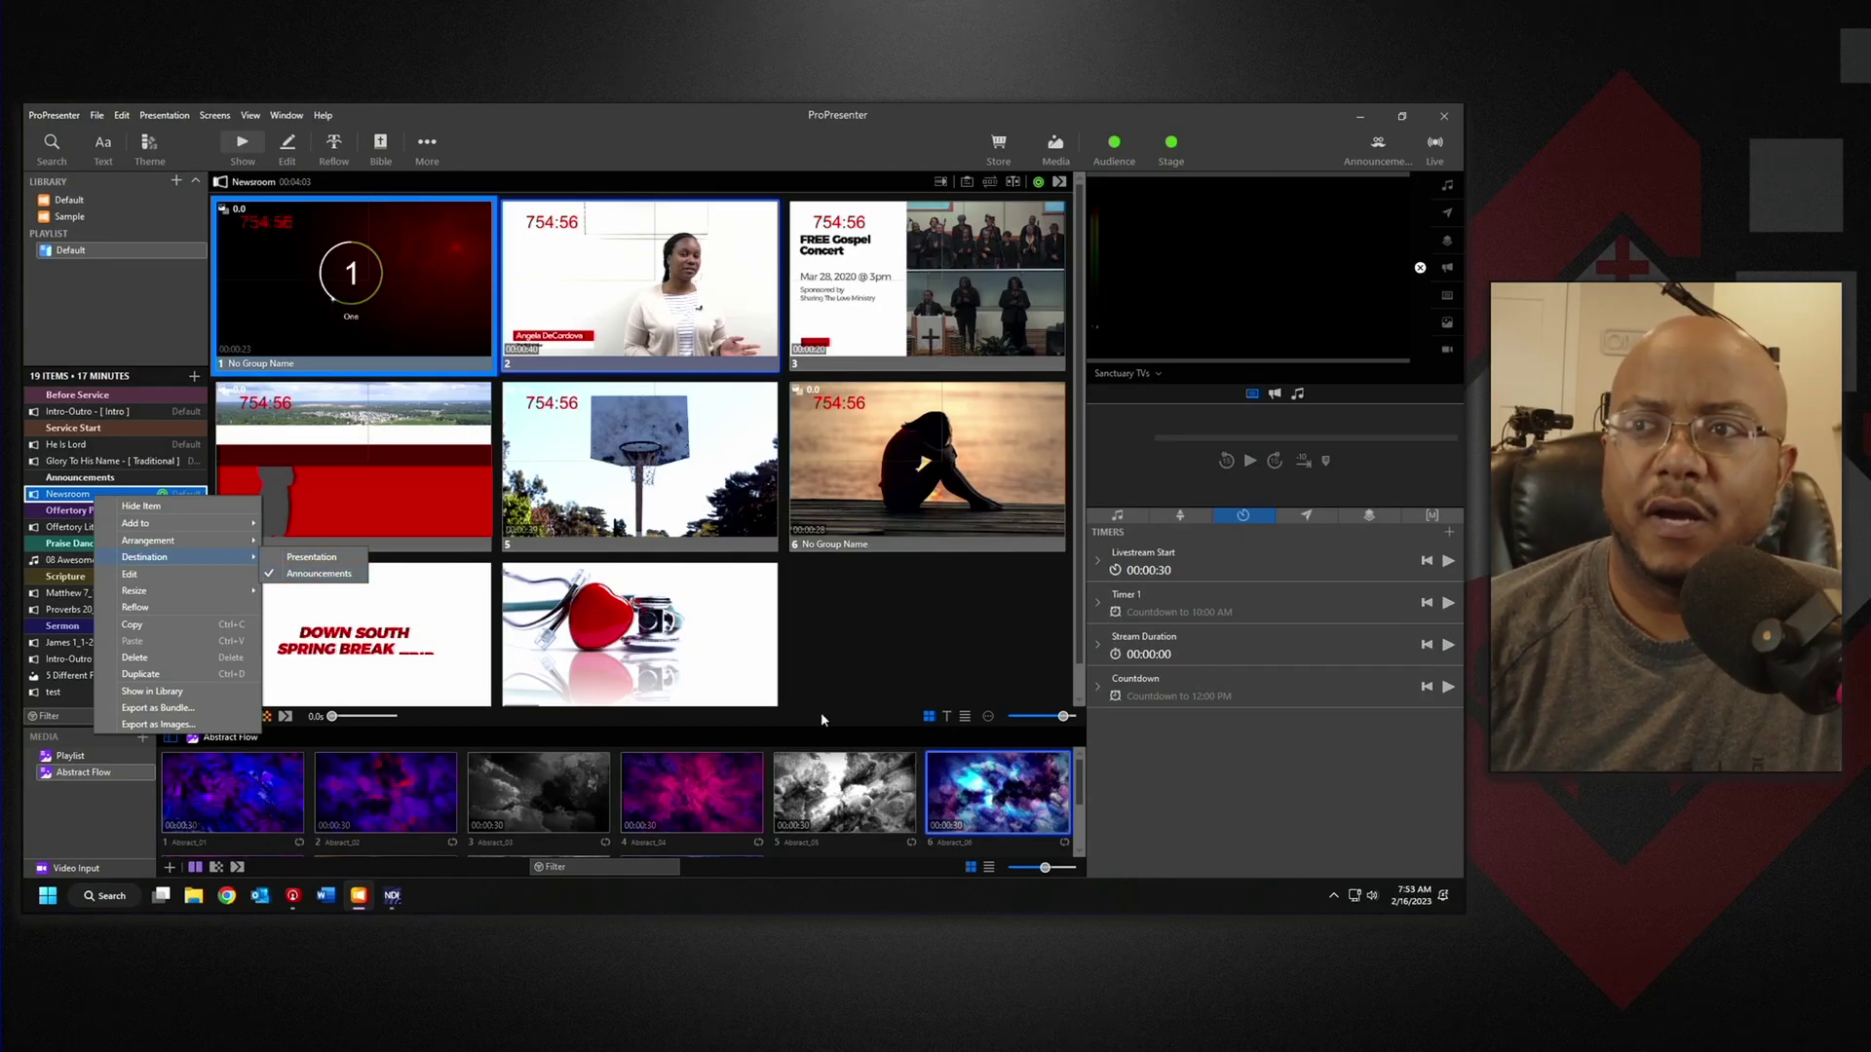
pyautogui.click(897, 657)
# - Move the restored ProPresenter window off the desktop and arrange the Sanctuary TV(2) and Entrance TV monitor windows side by side
pyautogui.doubleClick(844, 127)
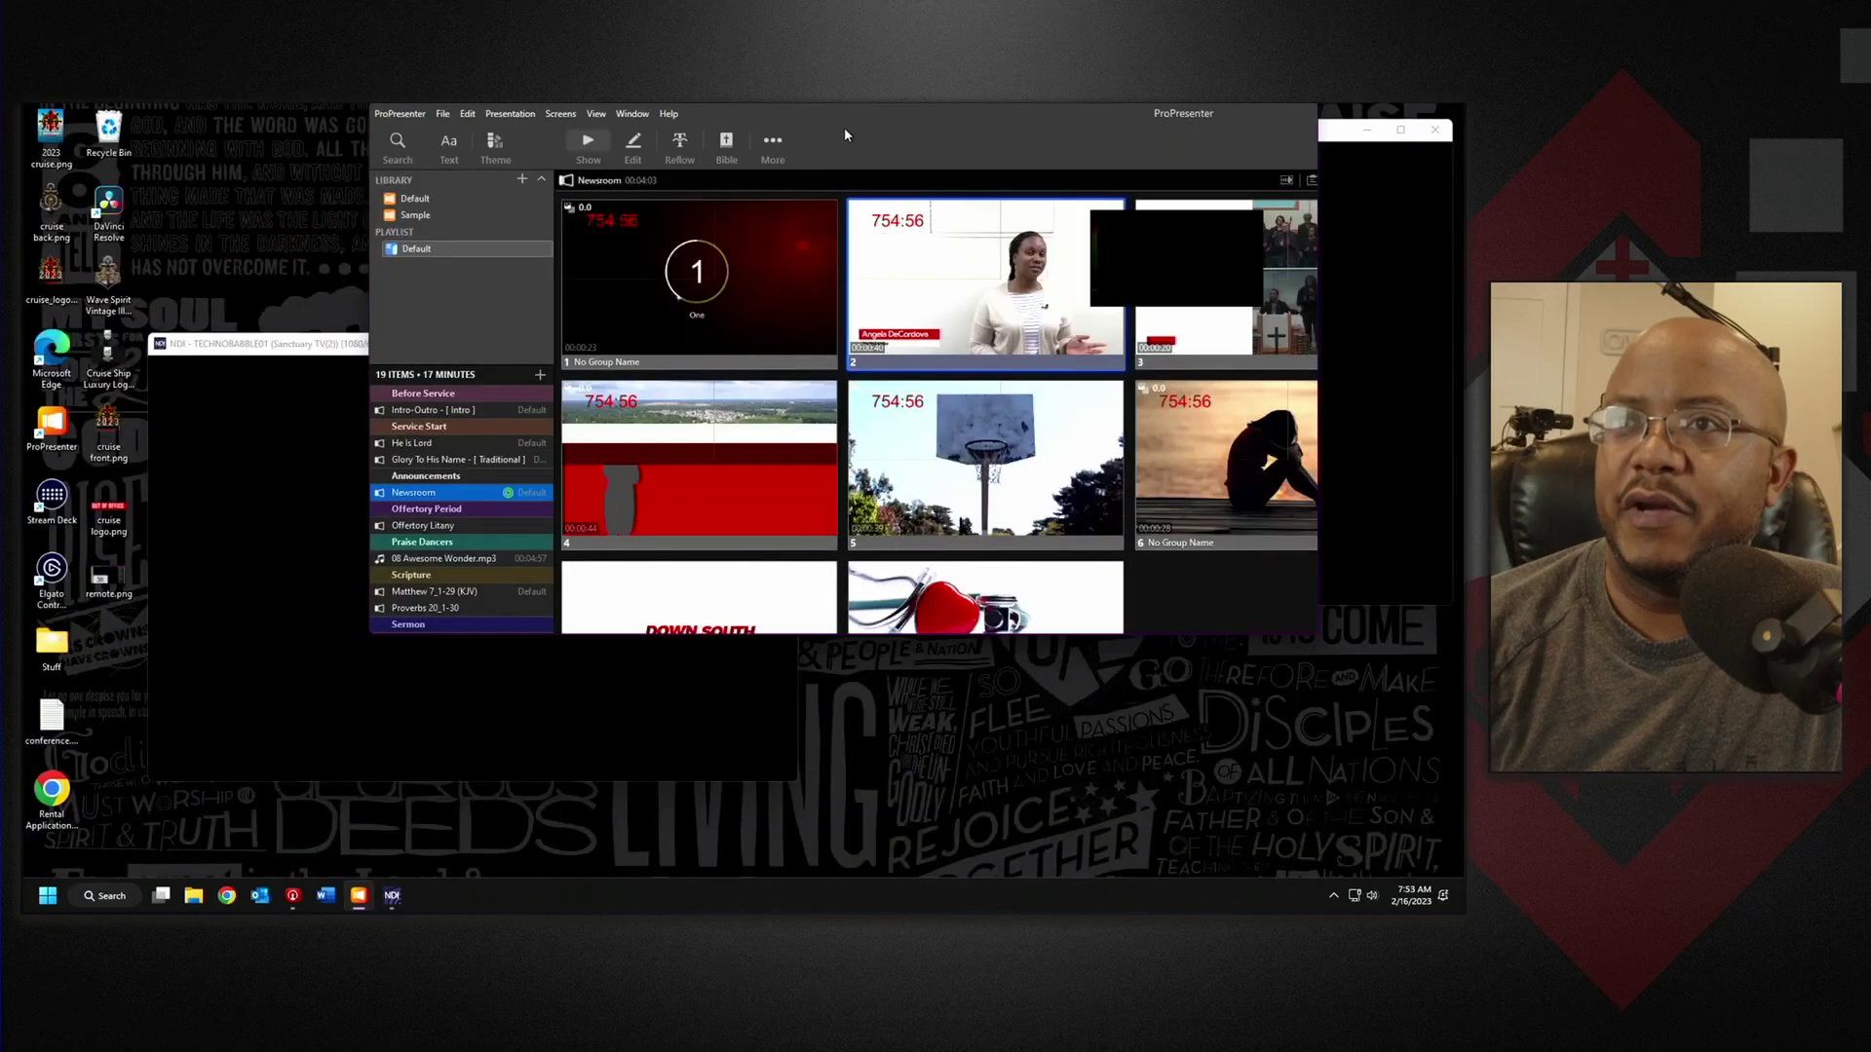
pyautogui.moveTo(844, 134); pyautogui.dragTo(24, 209)
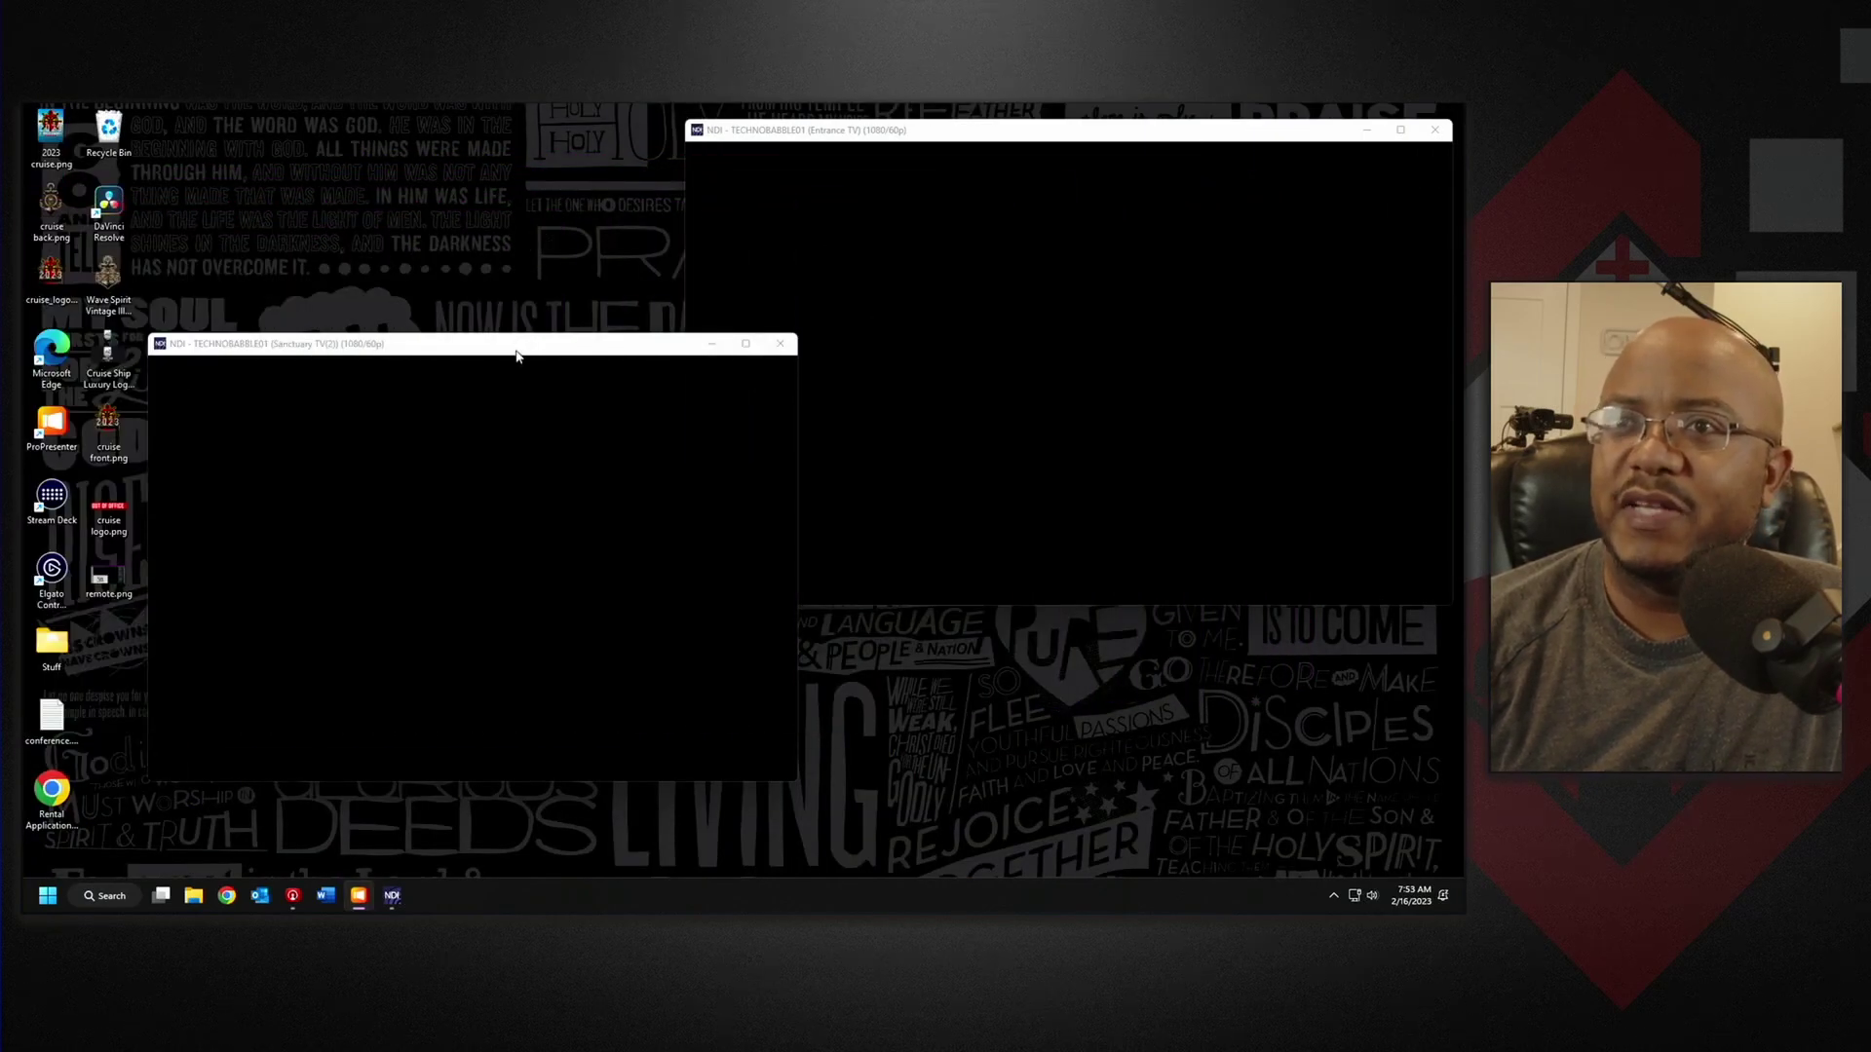
pyautogui.moveTo(516, 352); pyautogui.dragTo(437, 256)
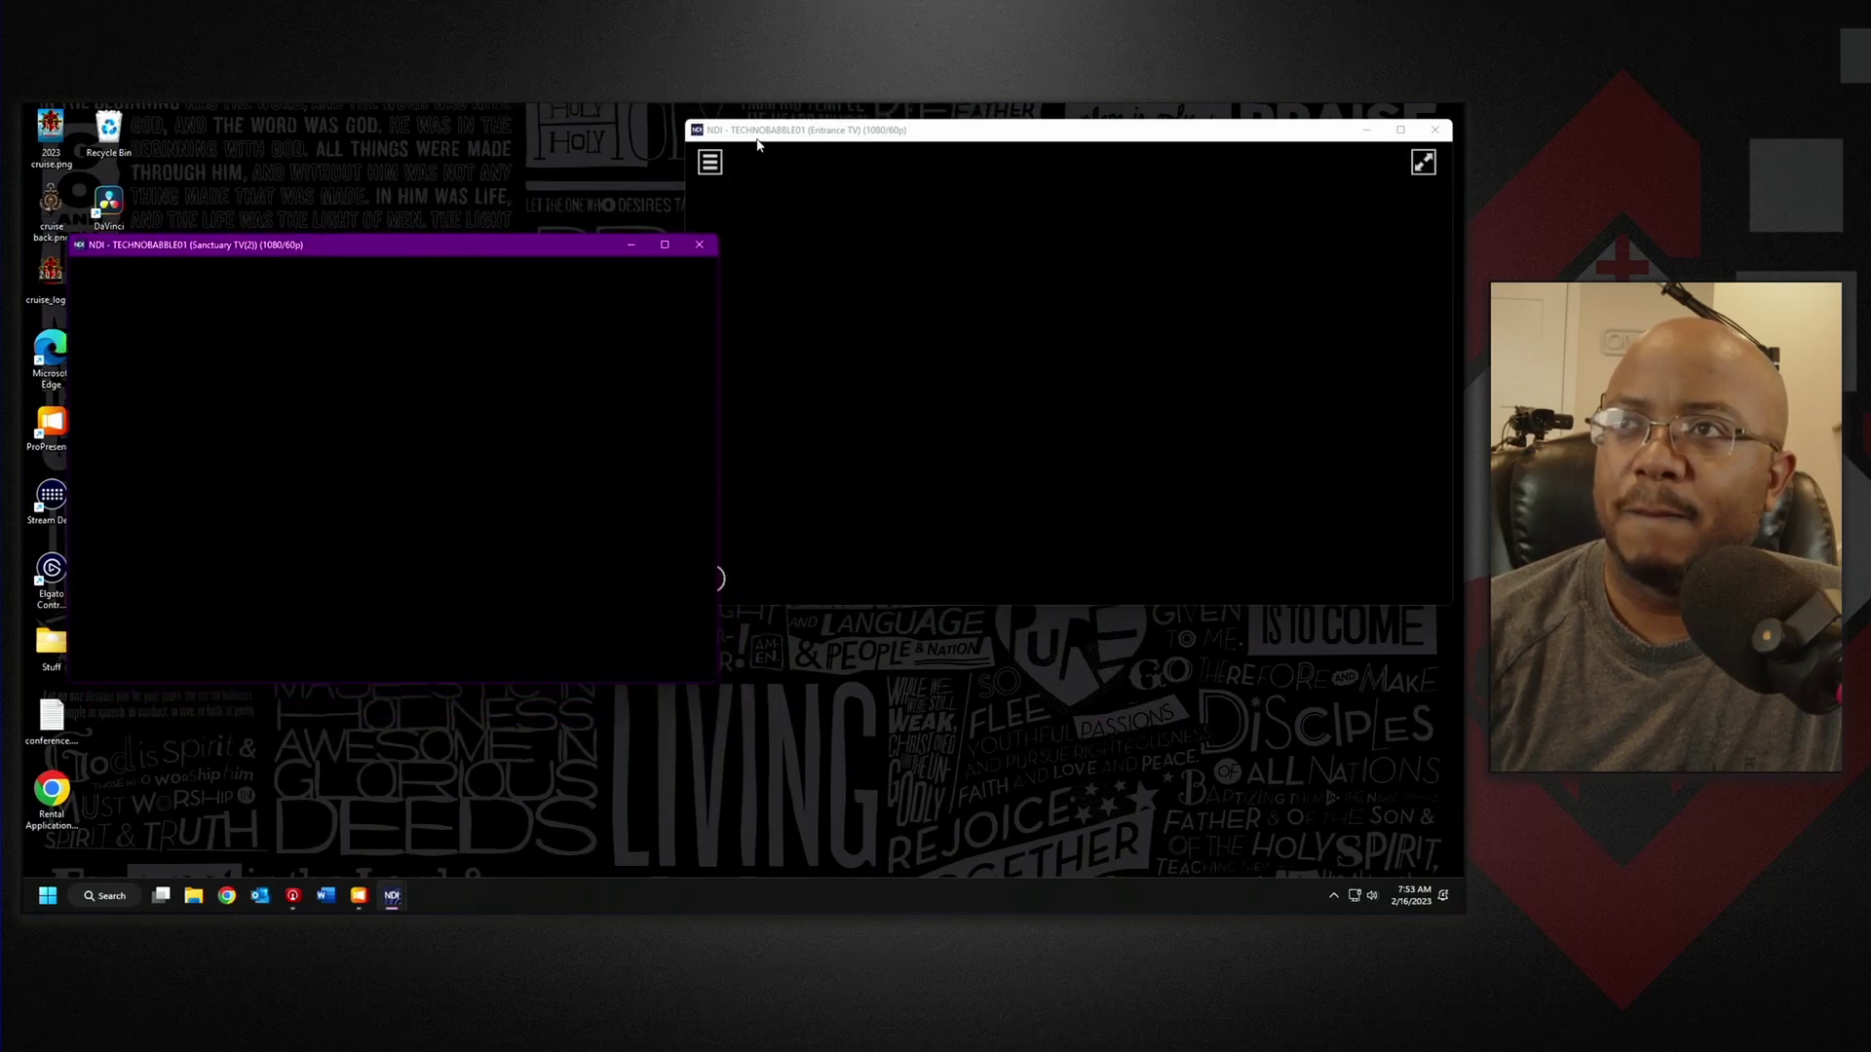
pyautogui.moveTo(759, 144); pyautogui.dragTo(774, 167)
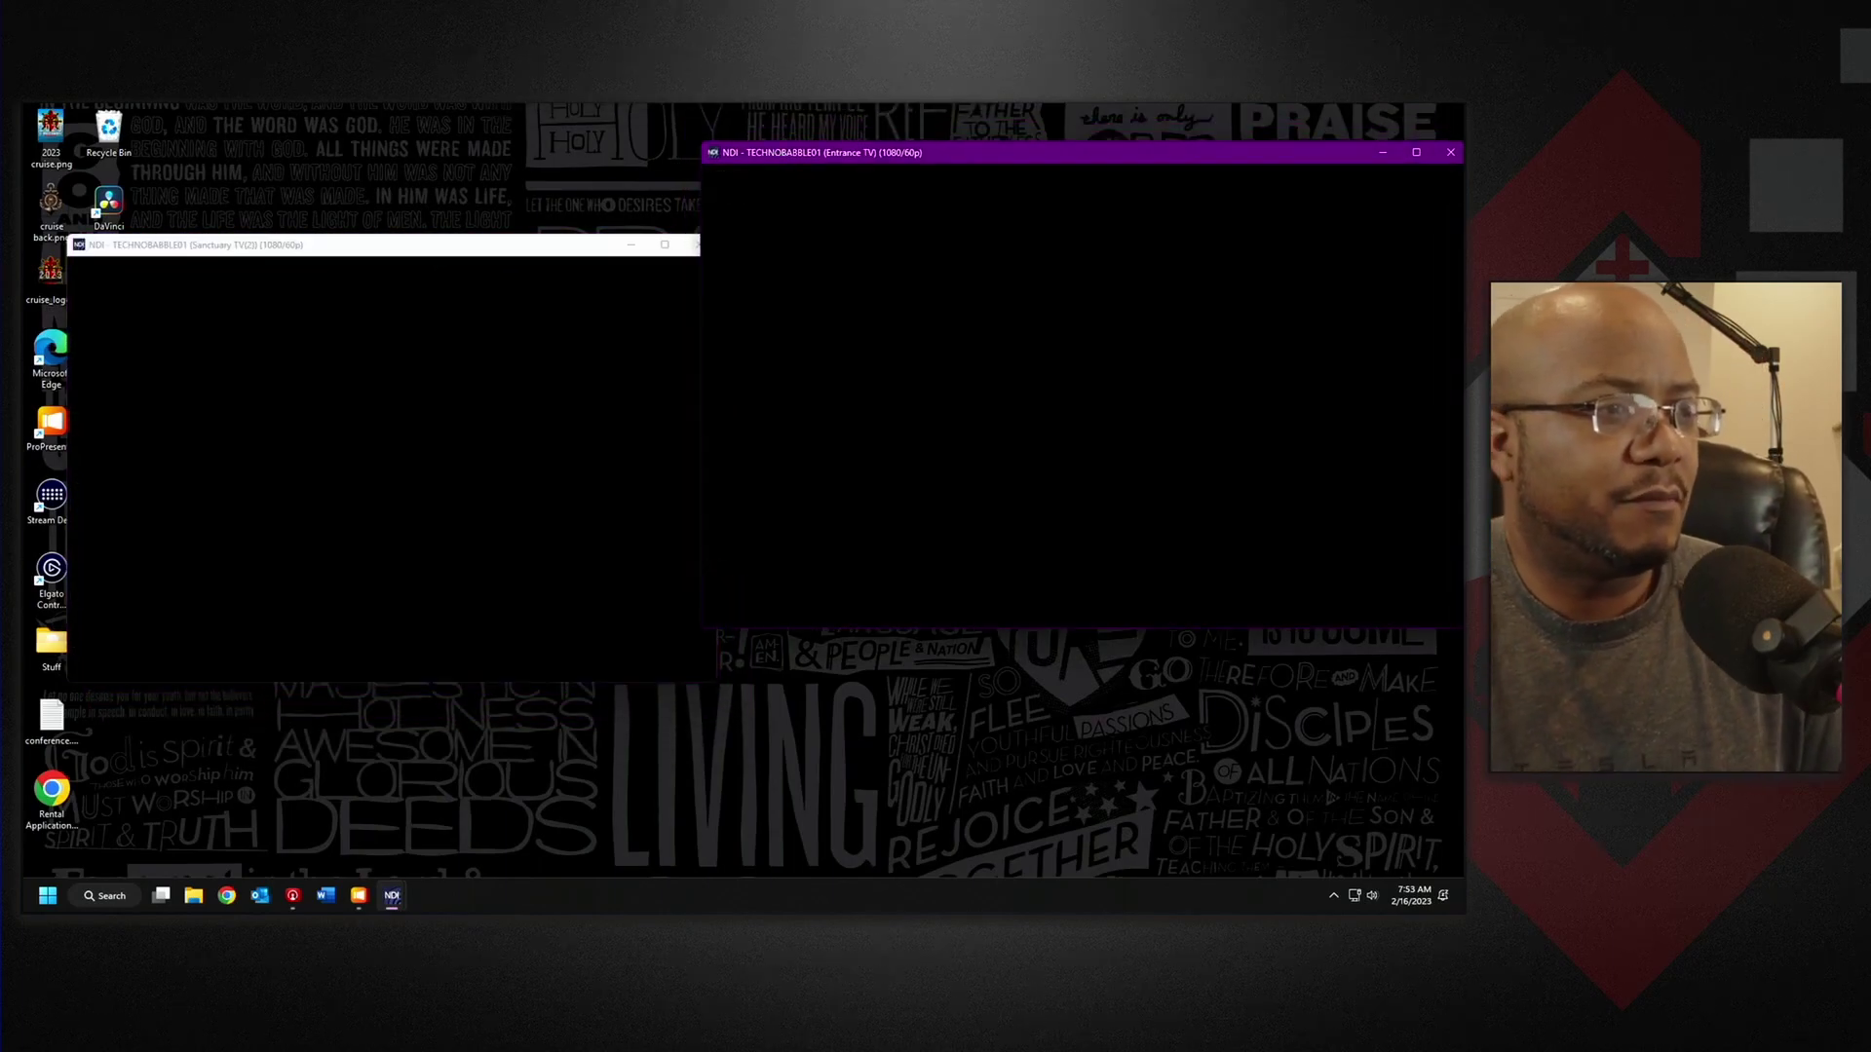
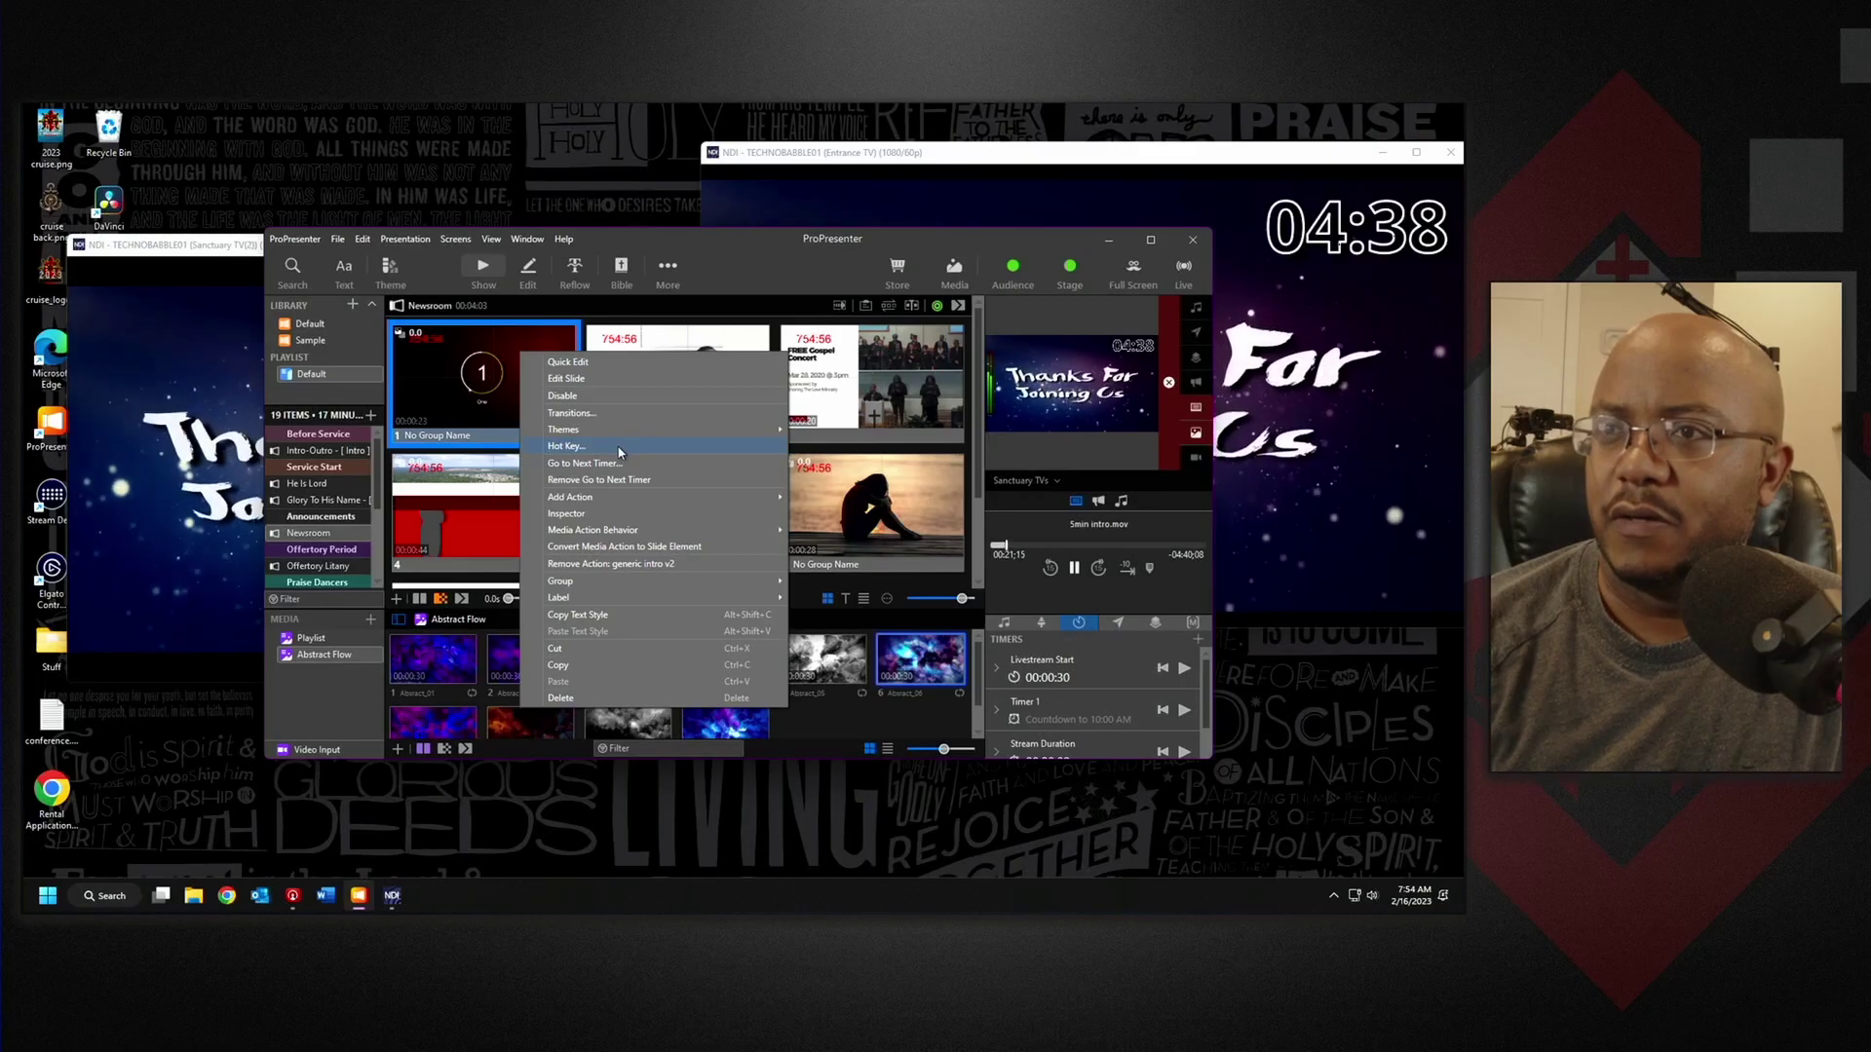
# - Add an action to the first Newsroom slide that switches the audience look to Announcements
pyautogui.moveTo(619, 500)
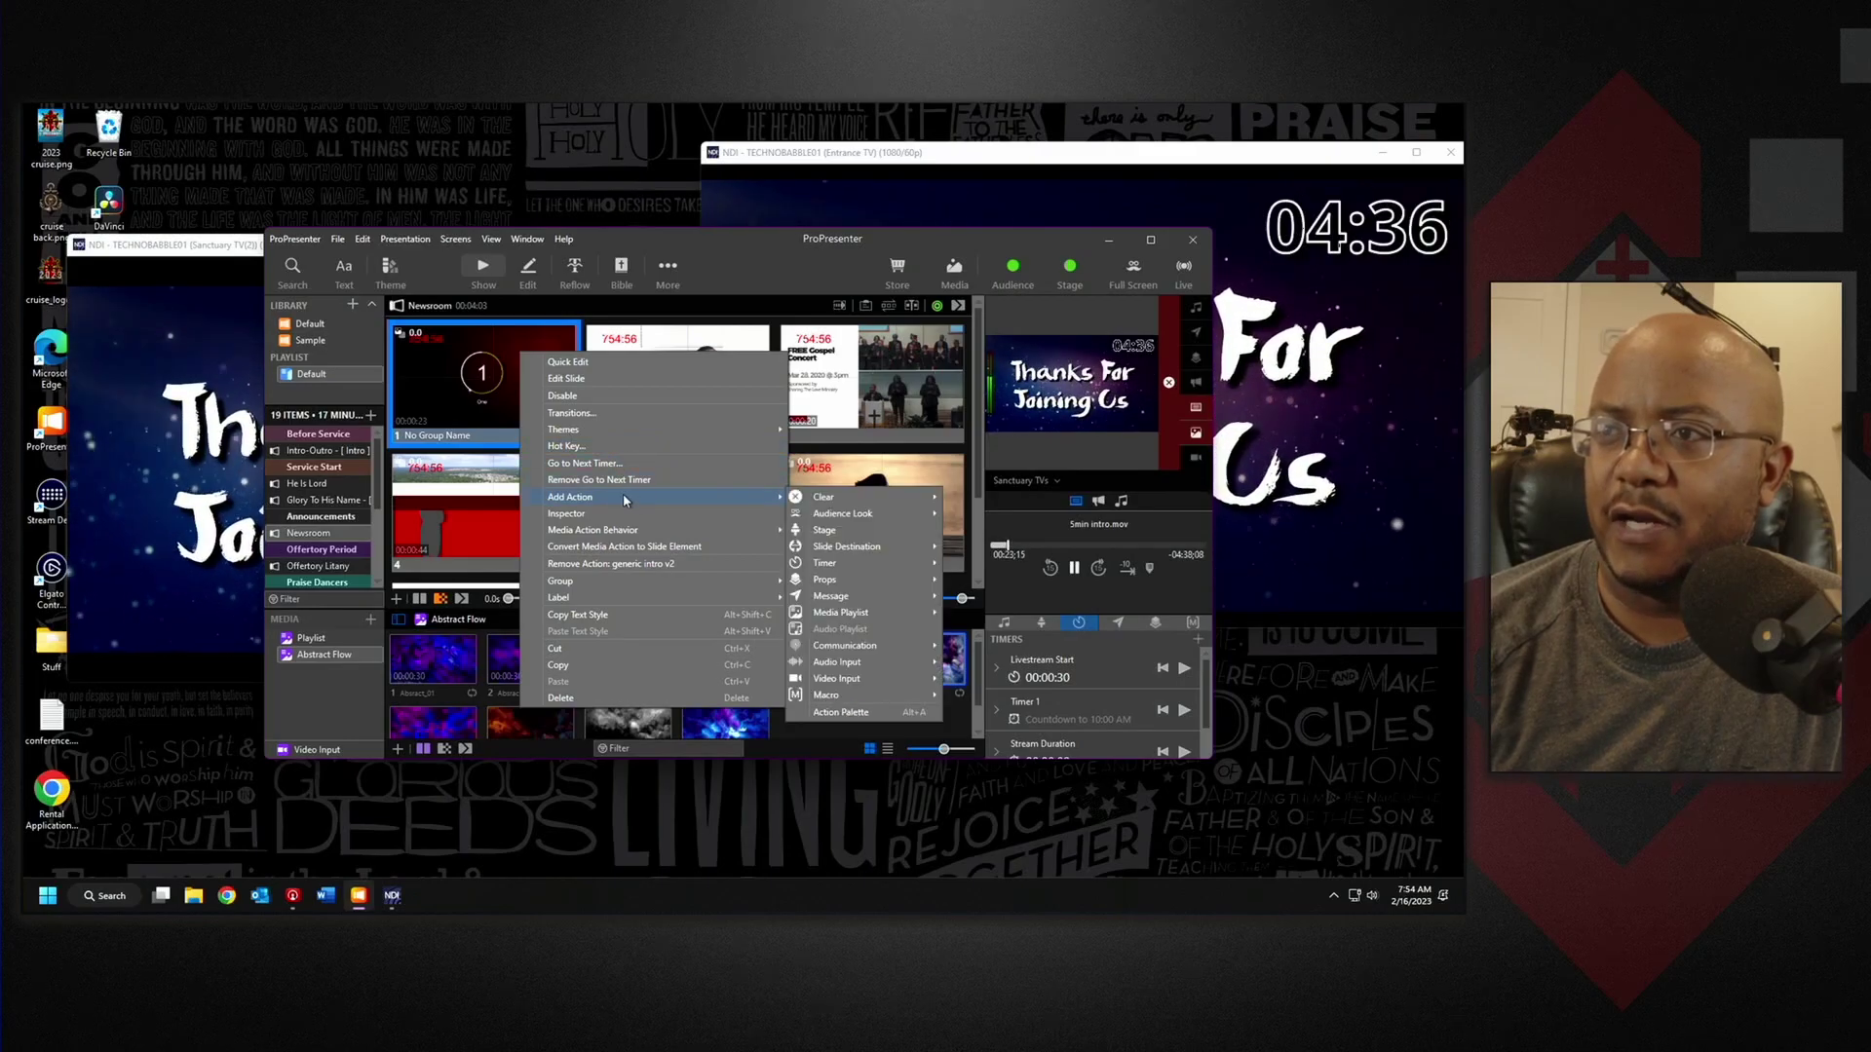
pyautogui.moveTo(842, 516)
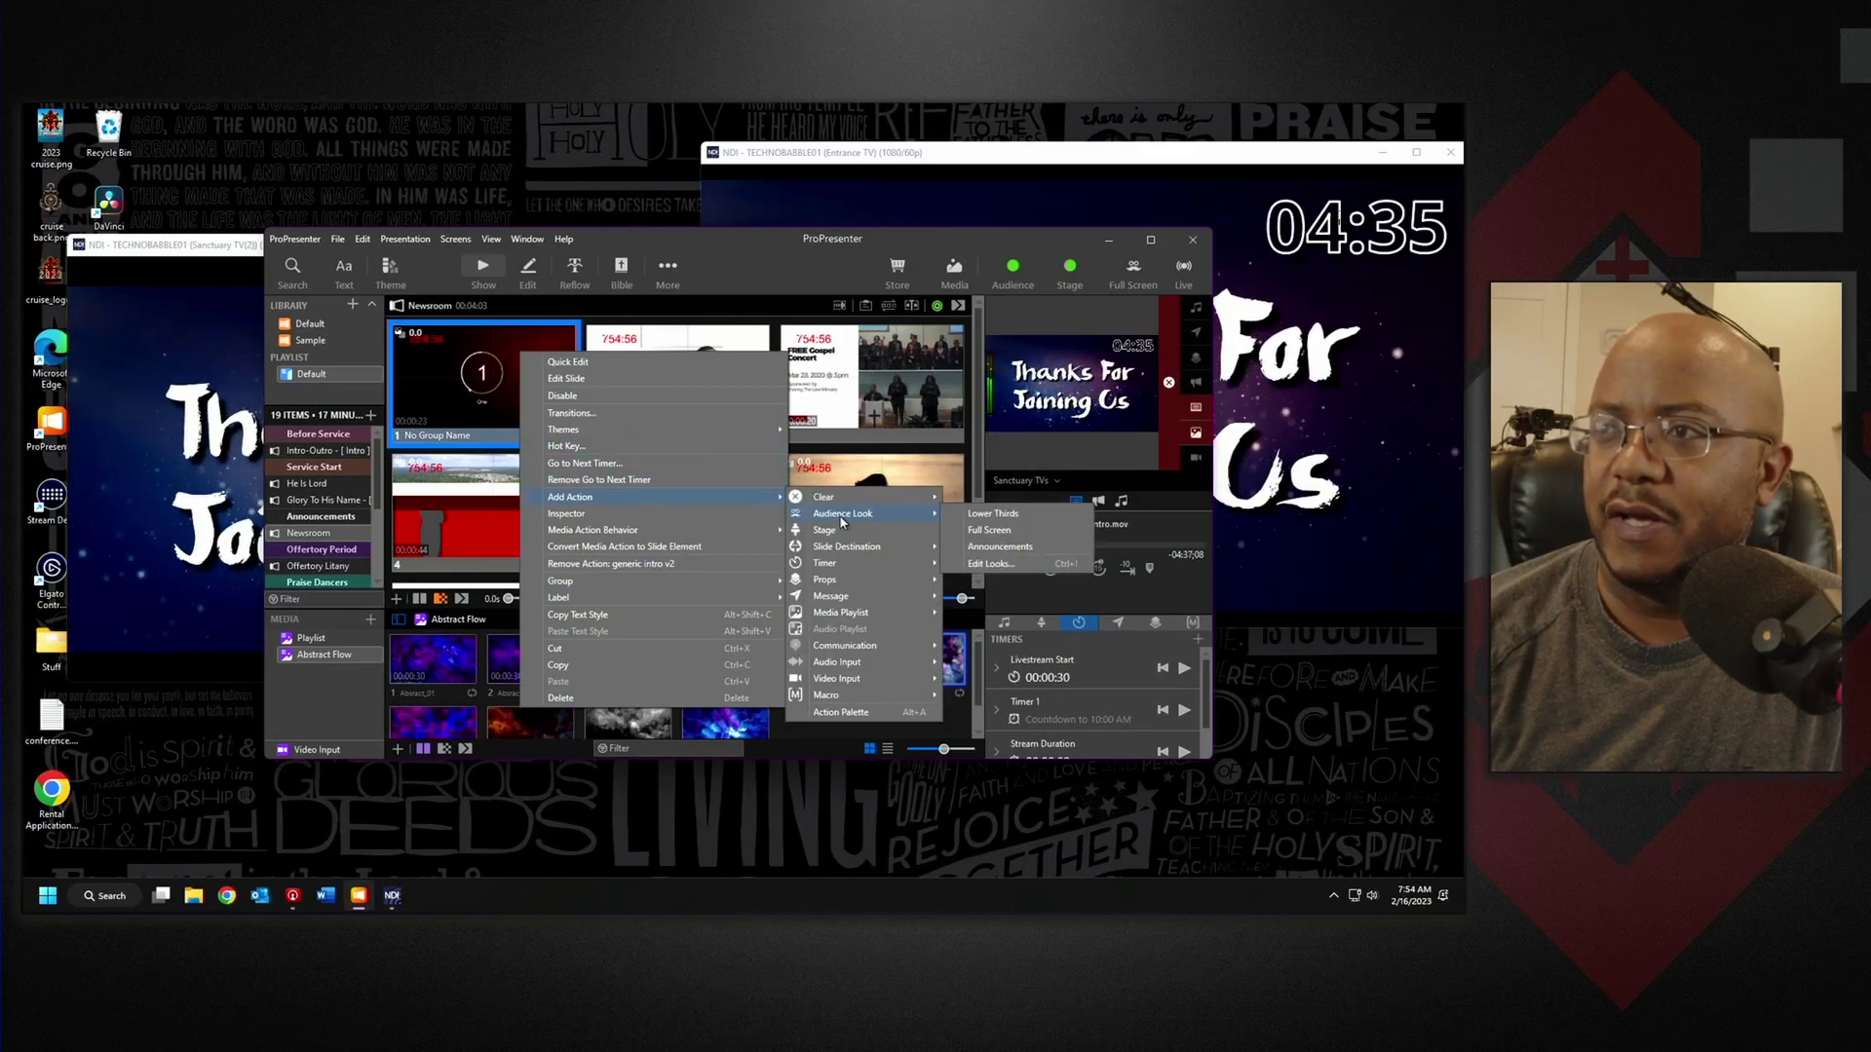
pyautogui.click(1028, 547)
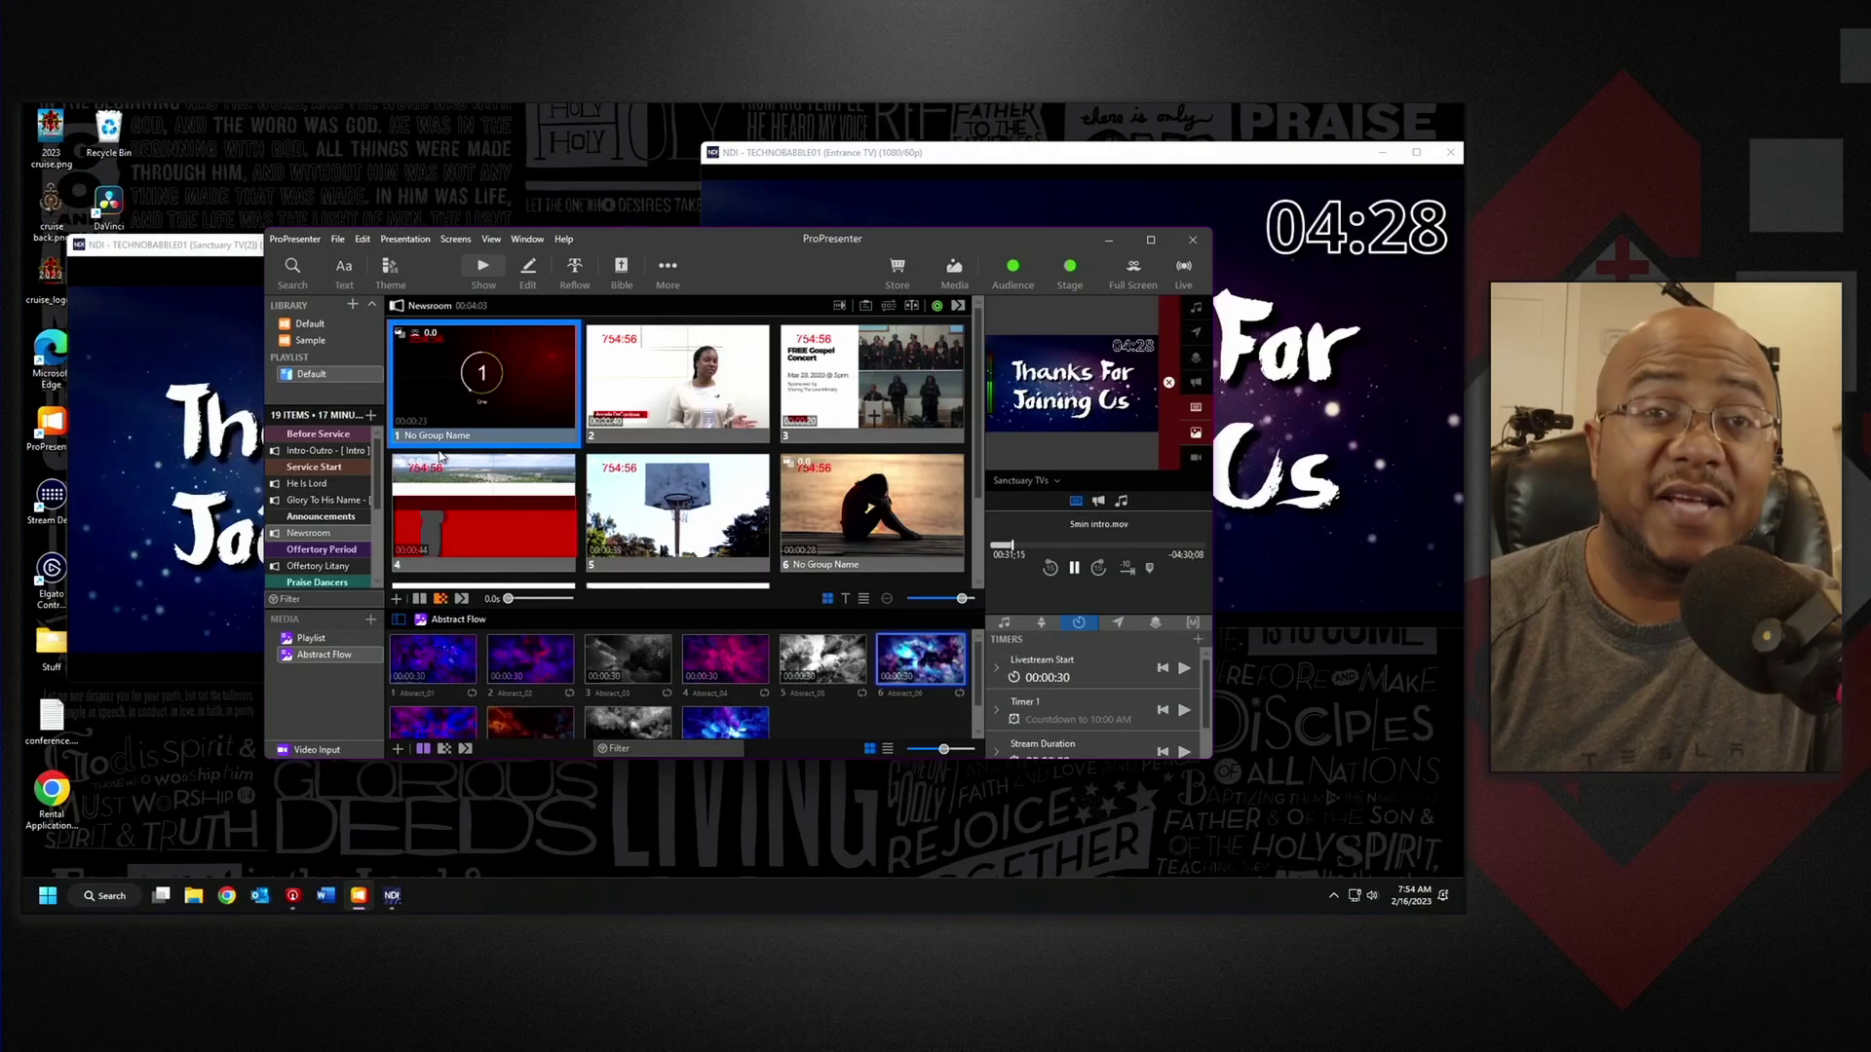
# - Clear ProPresenter from the desktop and review the Announcements look's screen settings in the Looks window, closing it when done
pyautogui.click(1108, 239)
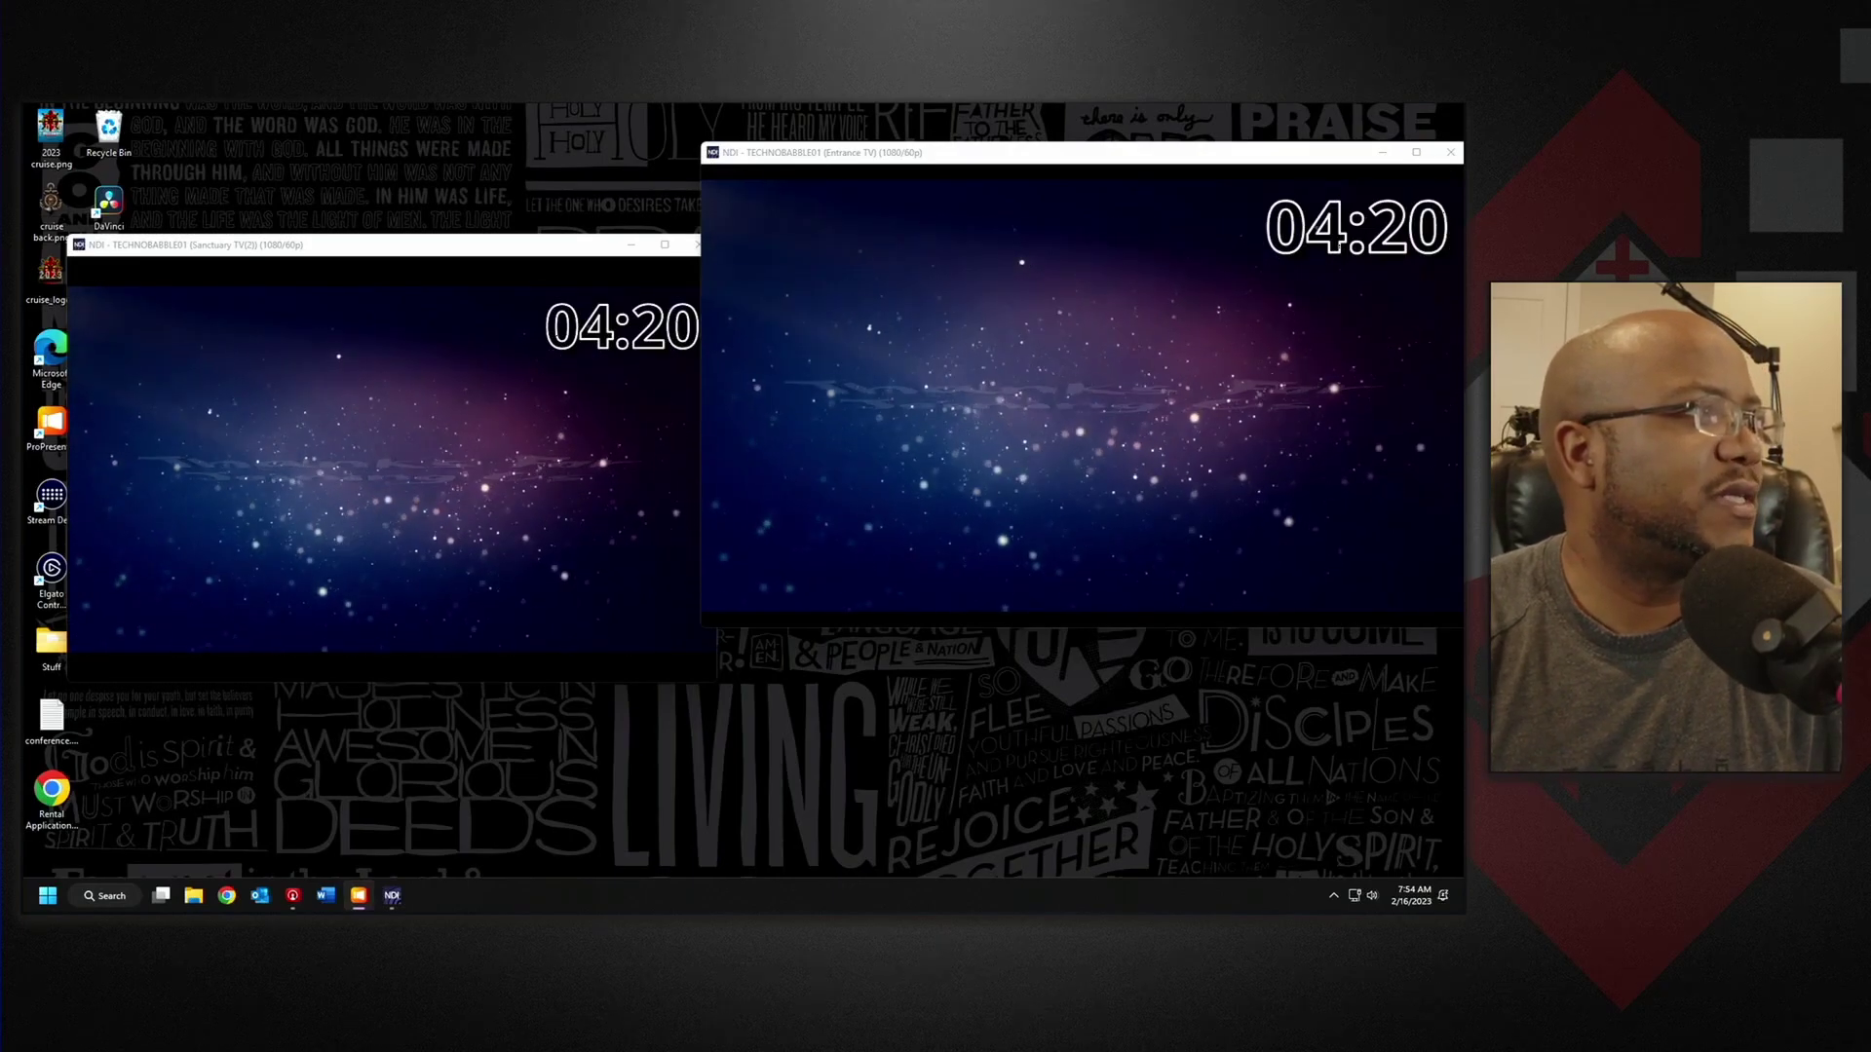
pyautogui.hotkey('ctrl', 'alt', 'l')
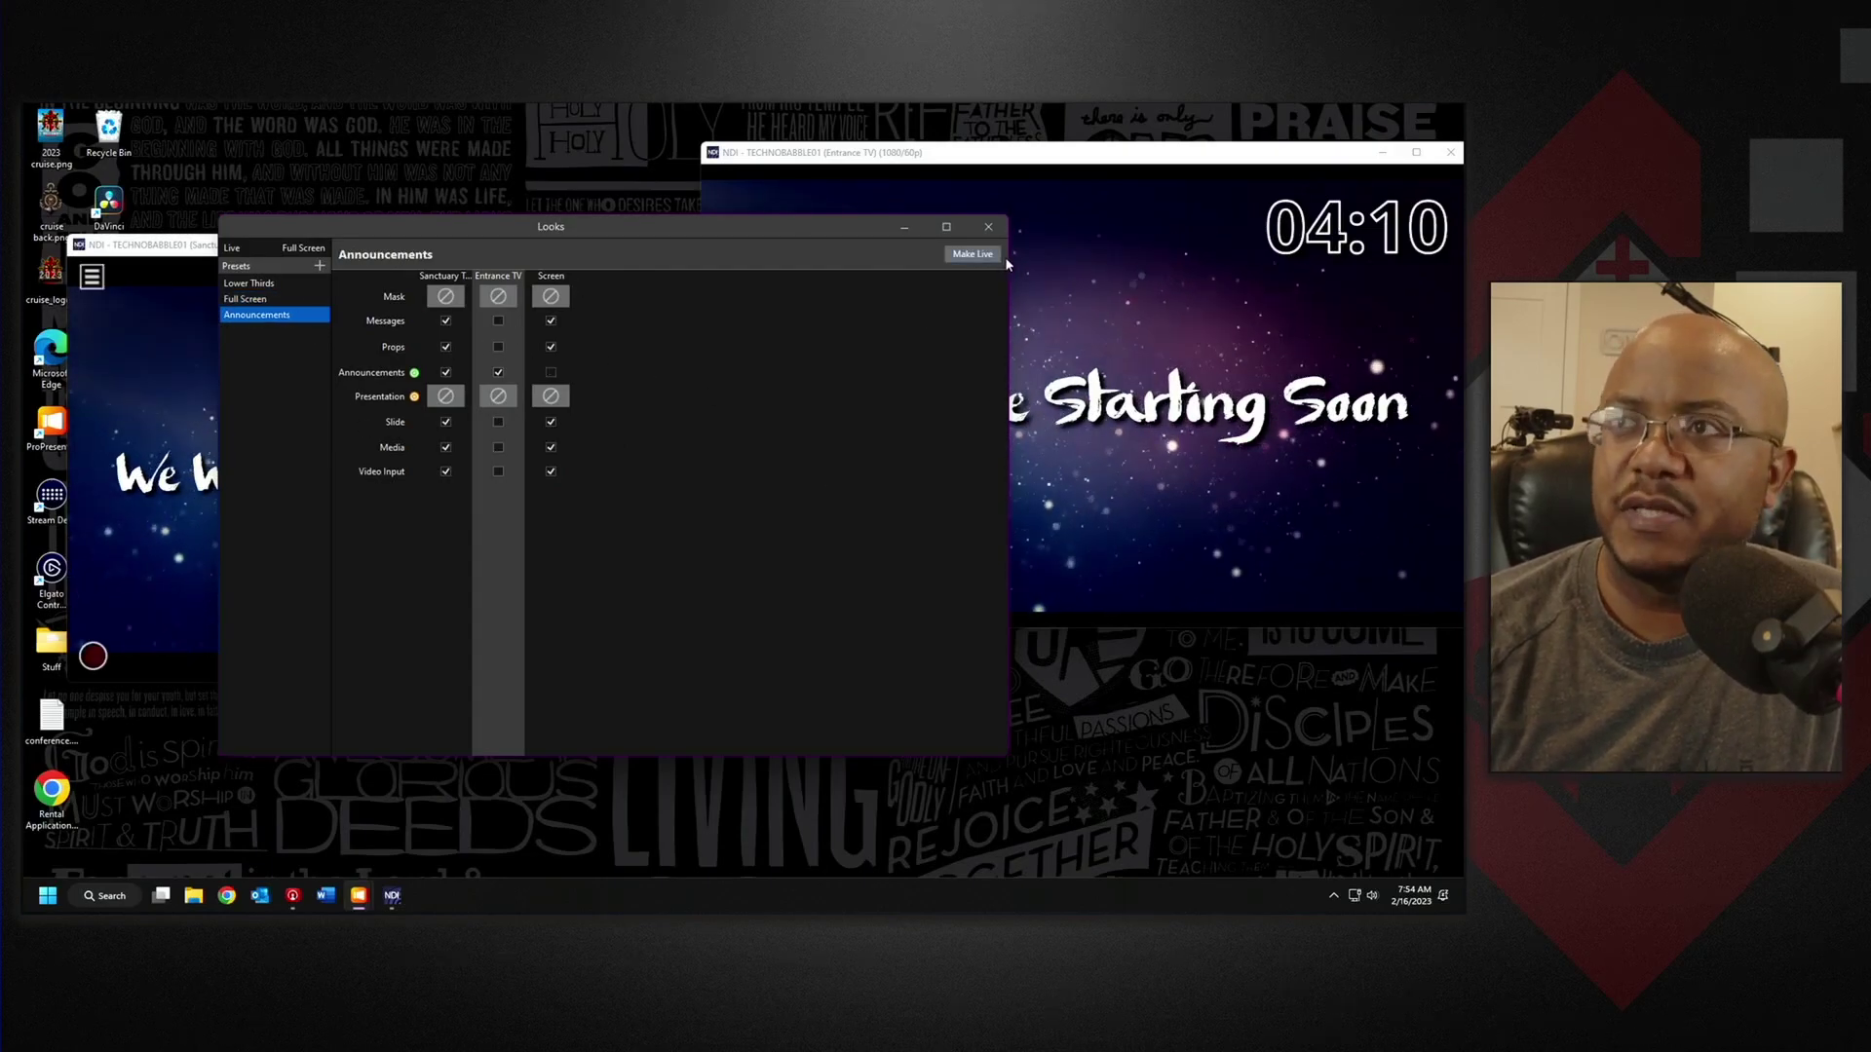
pyautogui.click(983, 230)
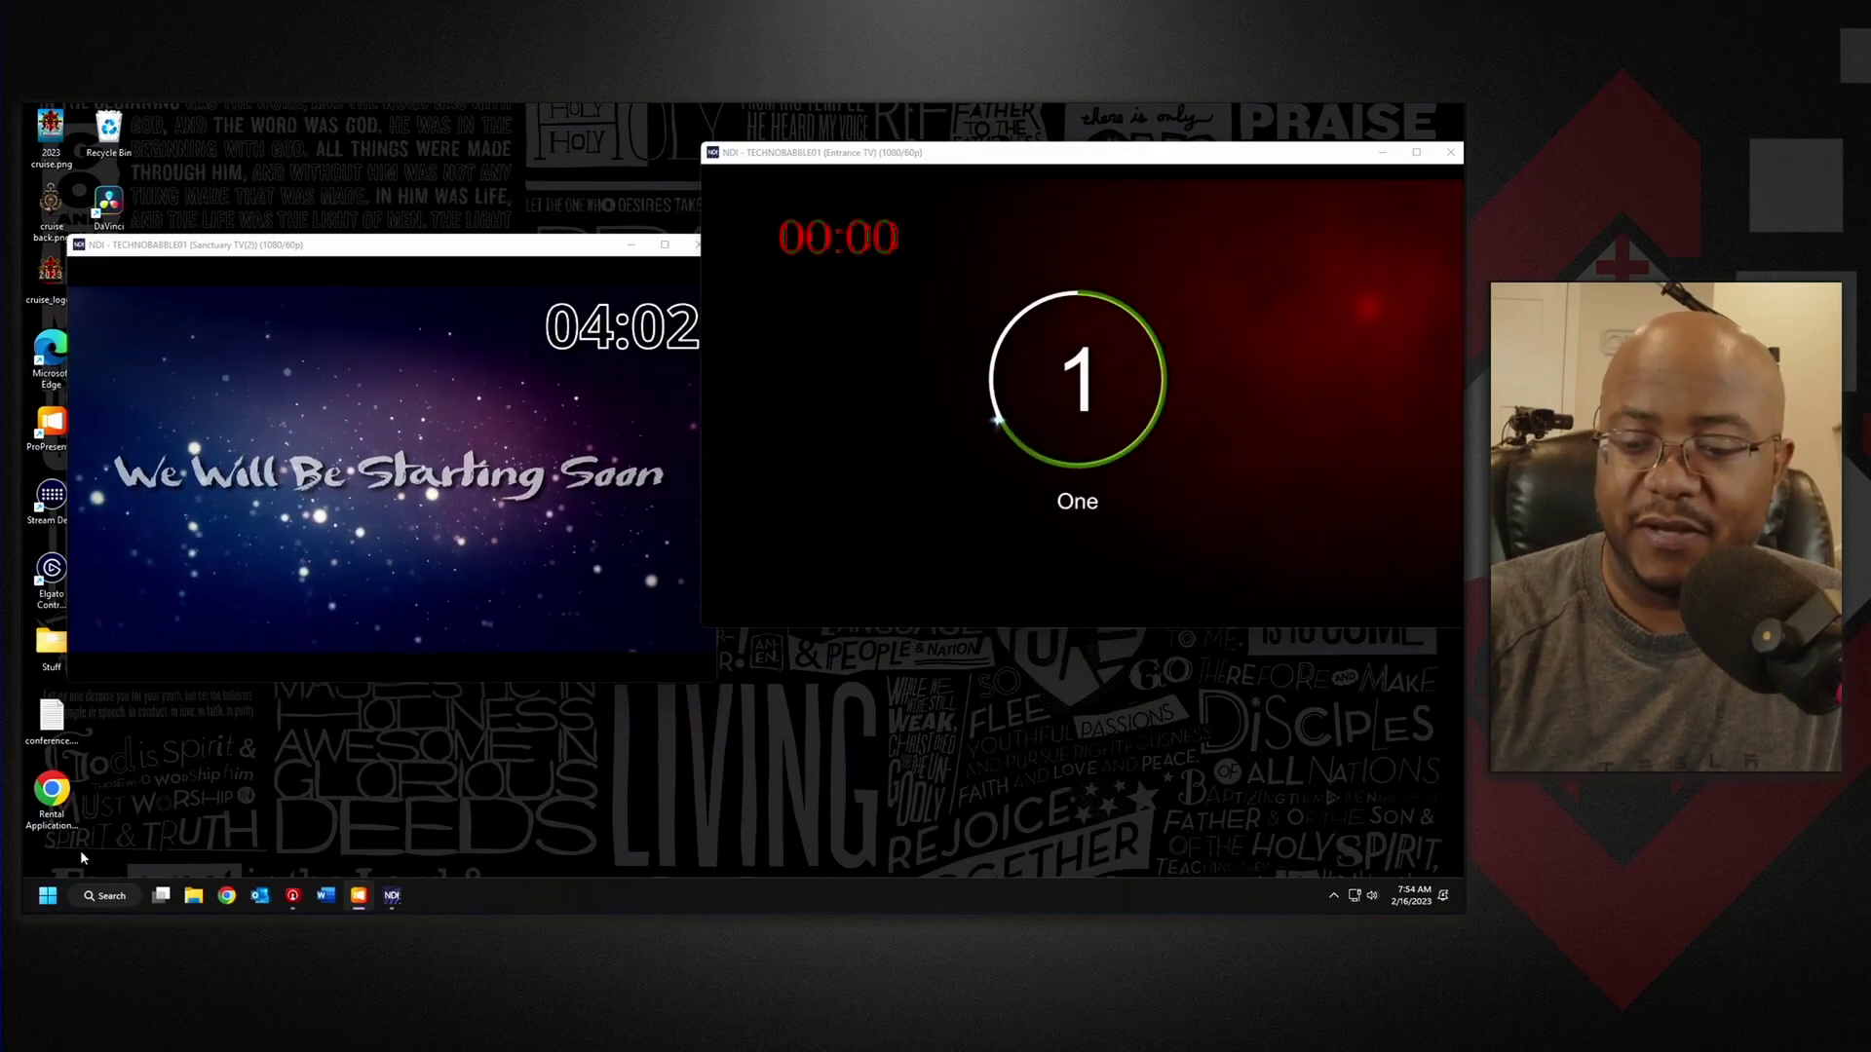
# - Mute the computer's audio and move the Sanctuary TV(2) monitor window clear of the Entrance TV window
pyautogui.press('XF86AudioMute')
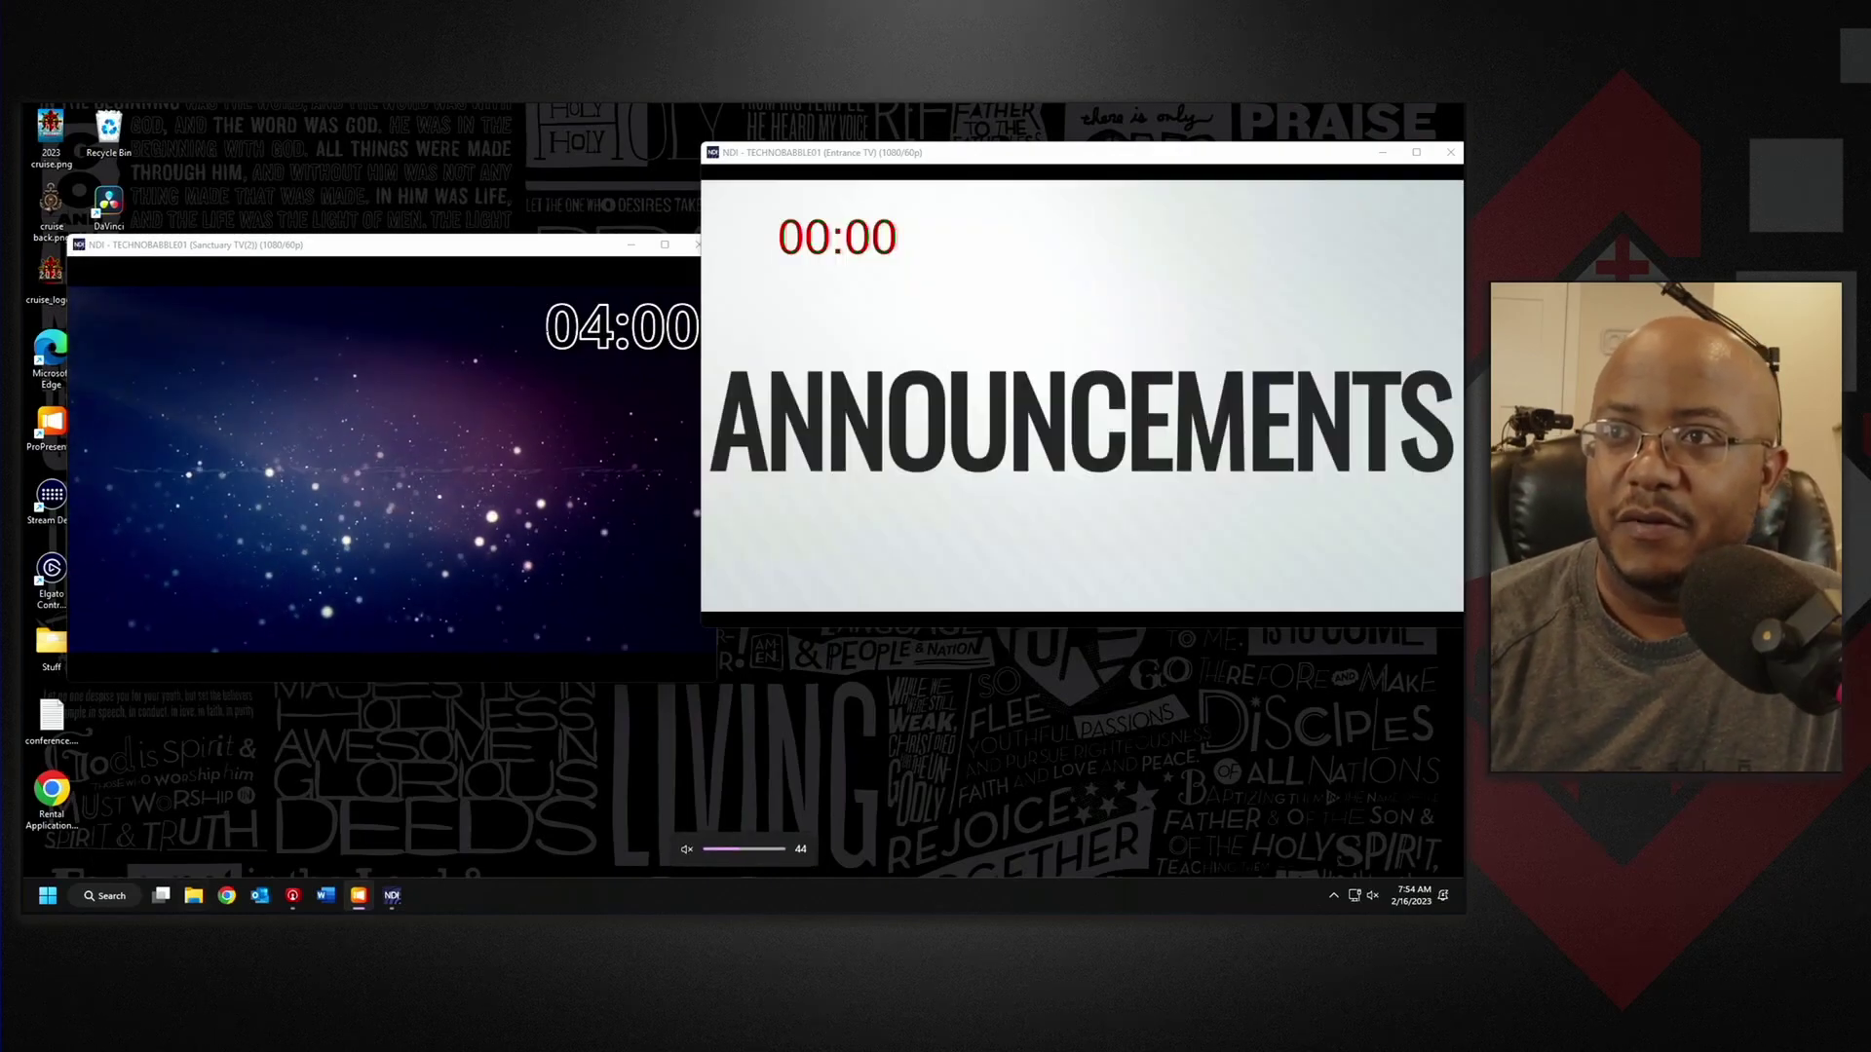
pyautogui.moveTo(470, 458)
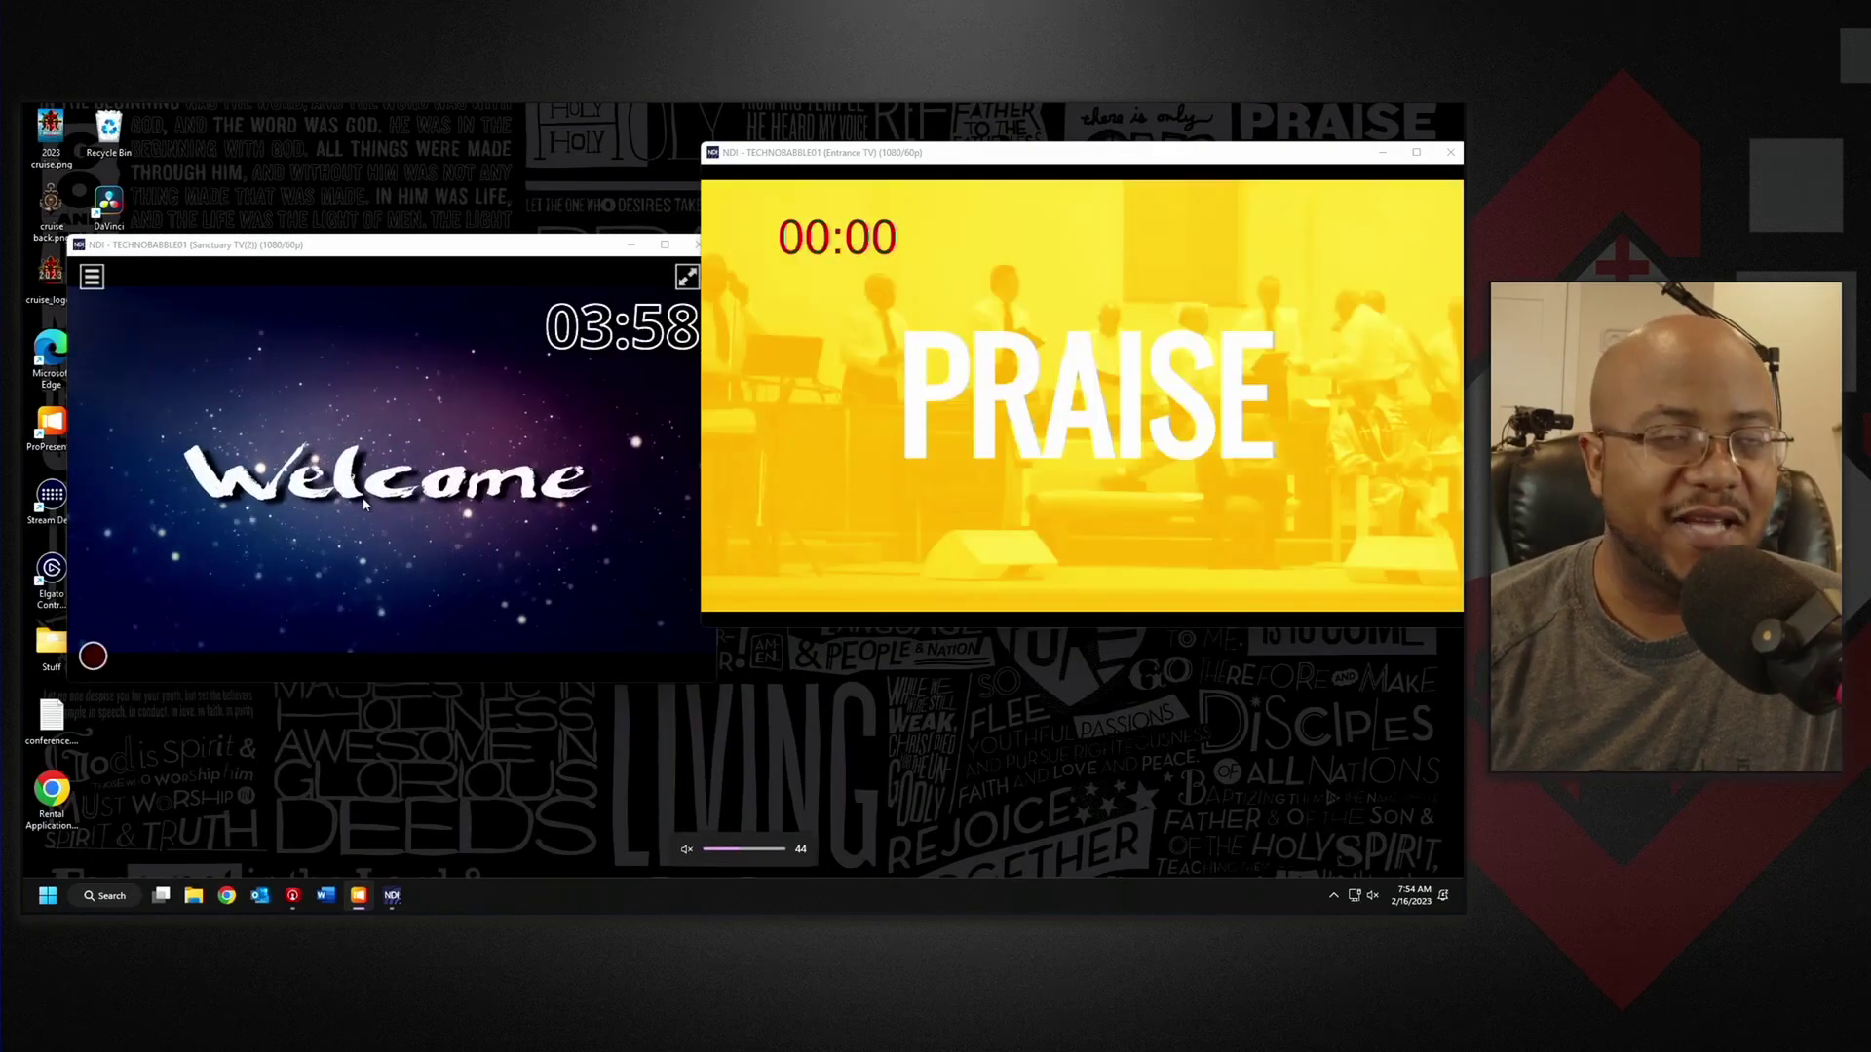
pyautogui.moveTo(257, 251); pyautogui.dragTo(226, 194)
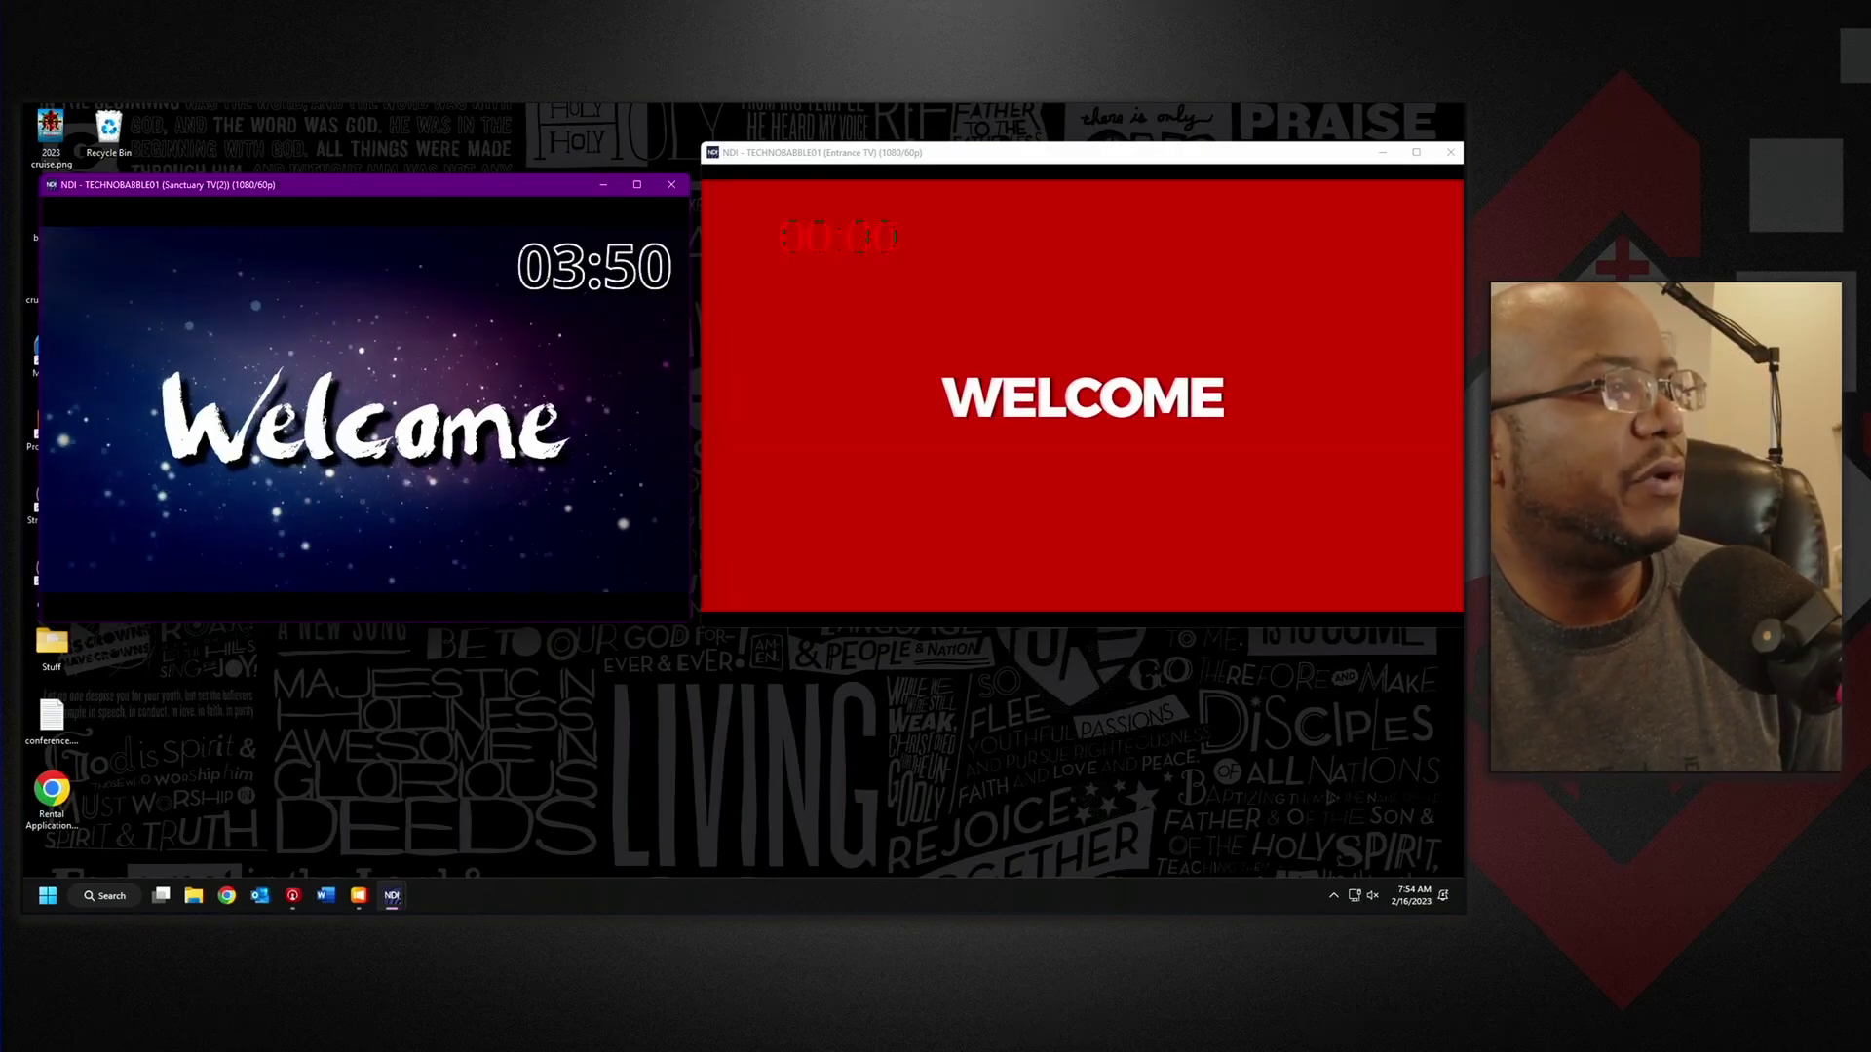
# - Switch to ProPresenter, clear the intro video from the sanctuary screen, and show the "Oh, precious fountain that saves from sin" lyrics slide there
pyautogui.hotkey('alt', 'Tab')
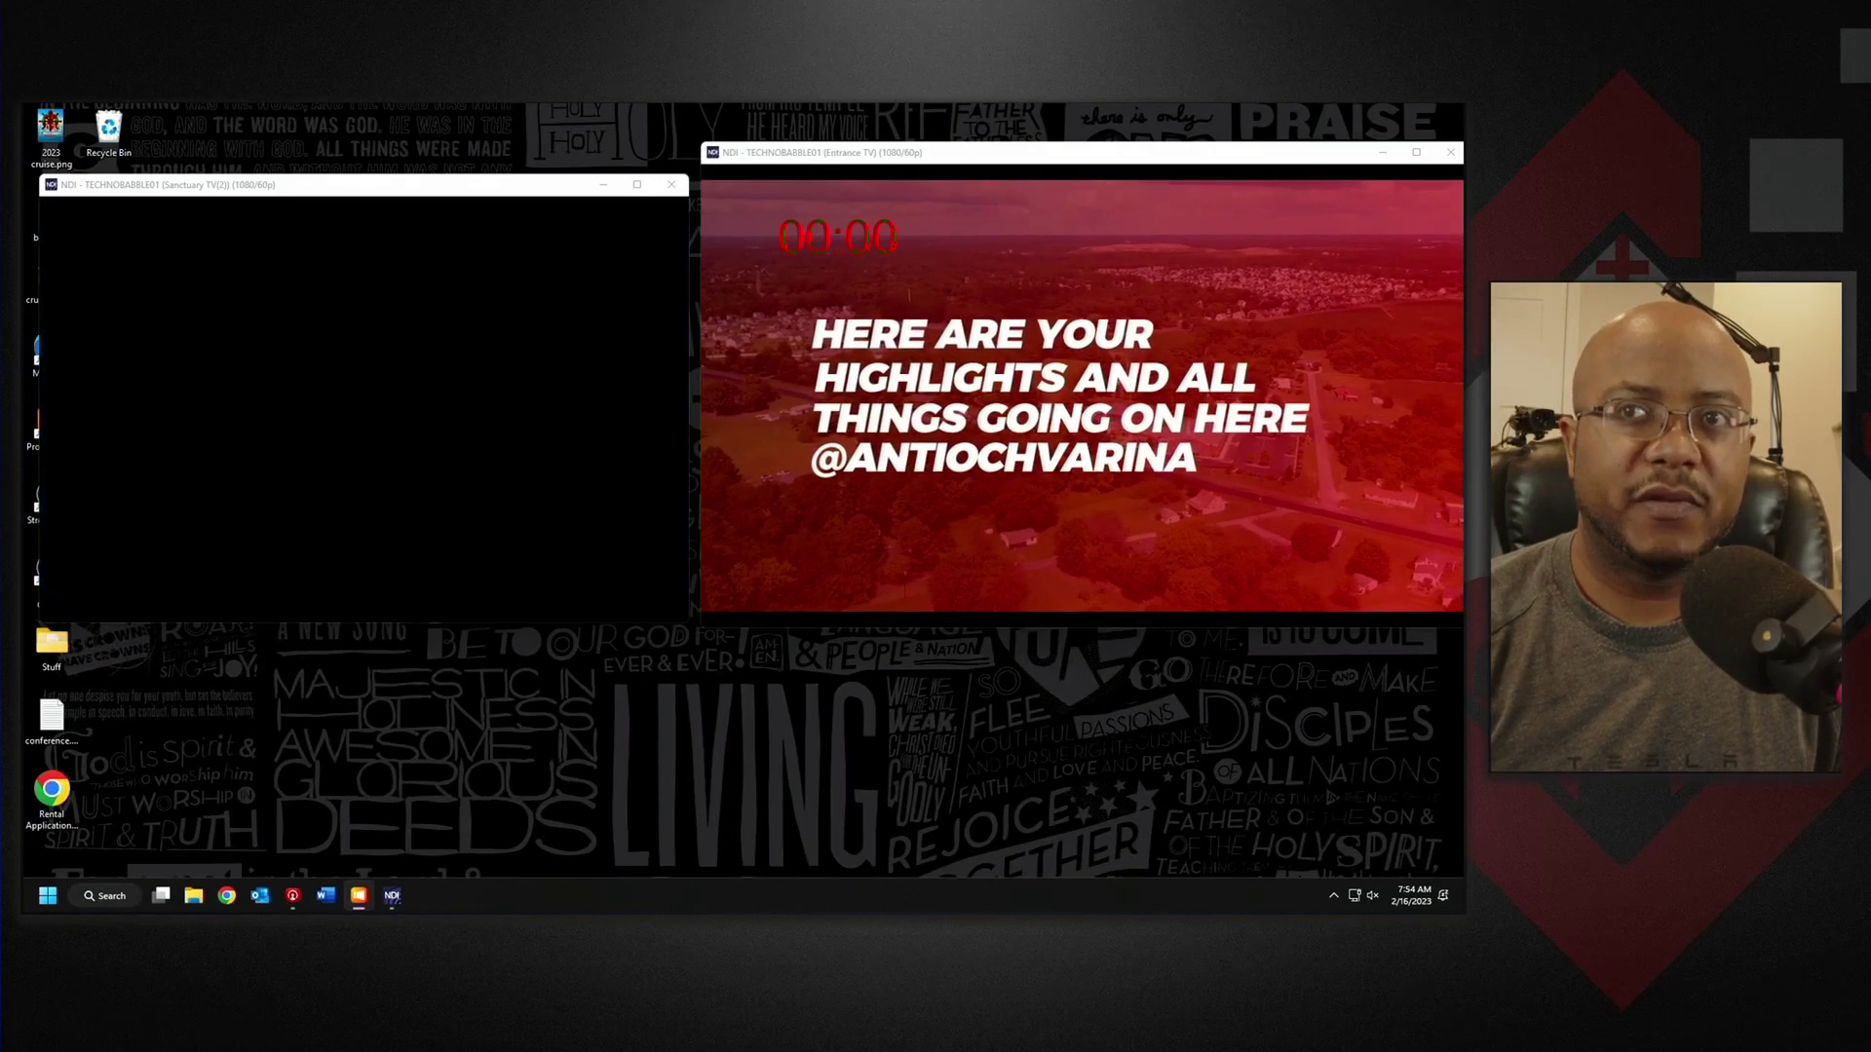
pyautogui.moveTo(446, 309)
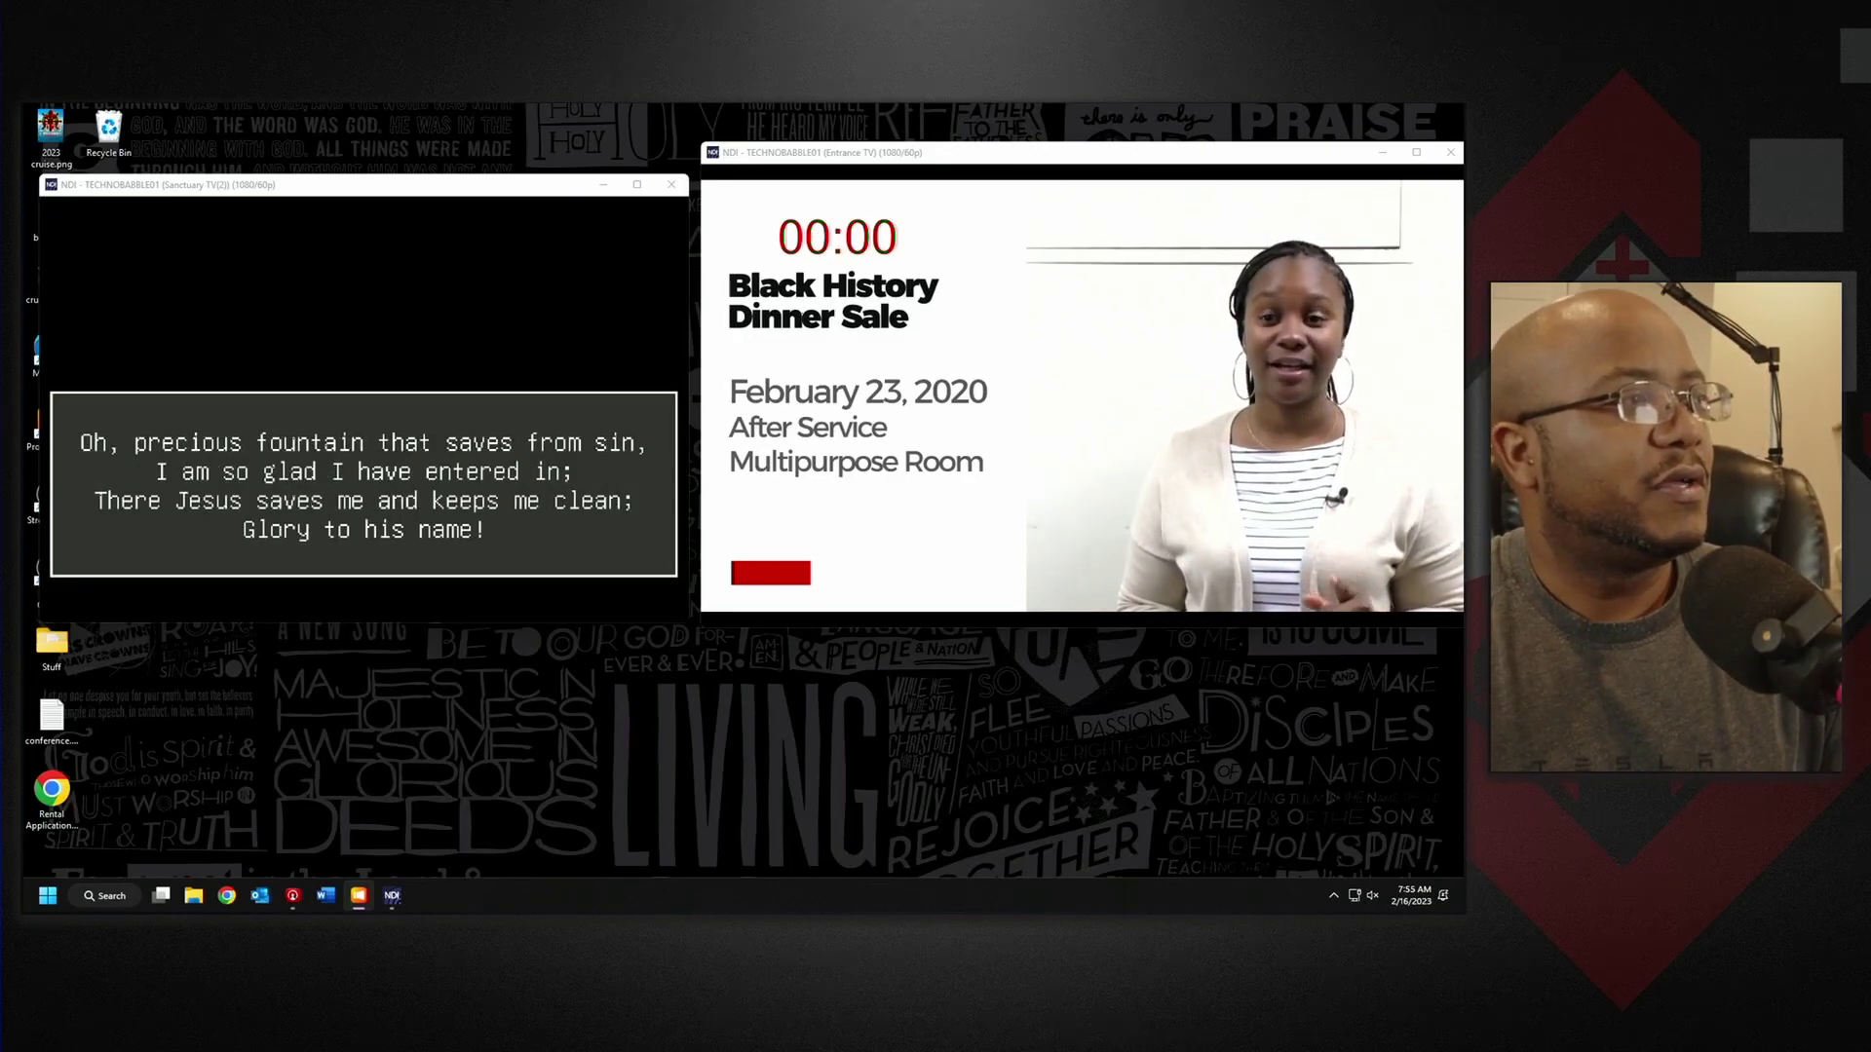
# - Bring ProPresenter back onto the desktop and examine the options for the Intro-Outro playlist item
pyautogui.hotkey('alt', 'Tab')
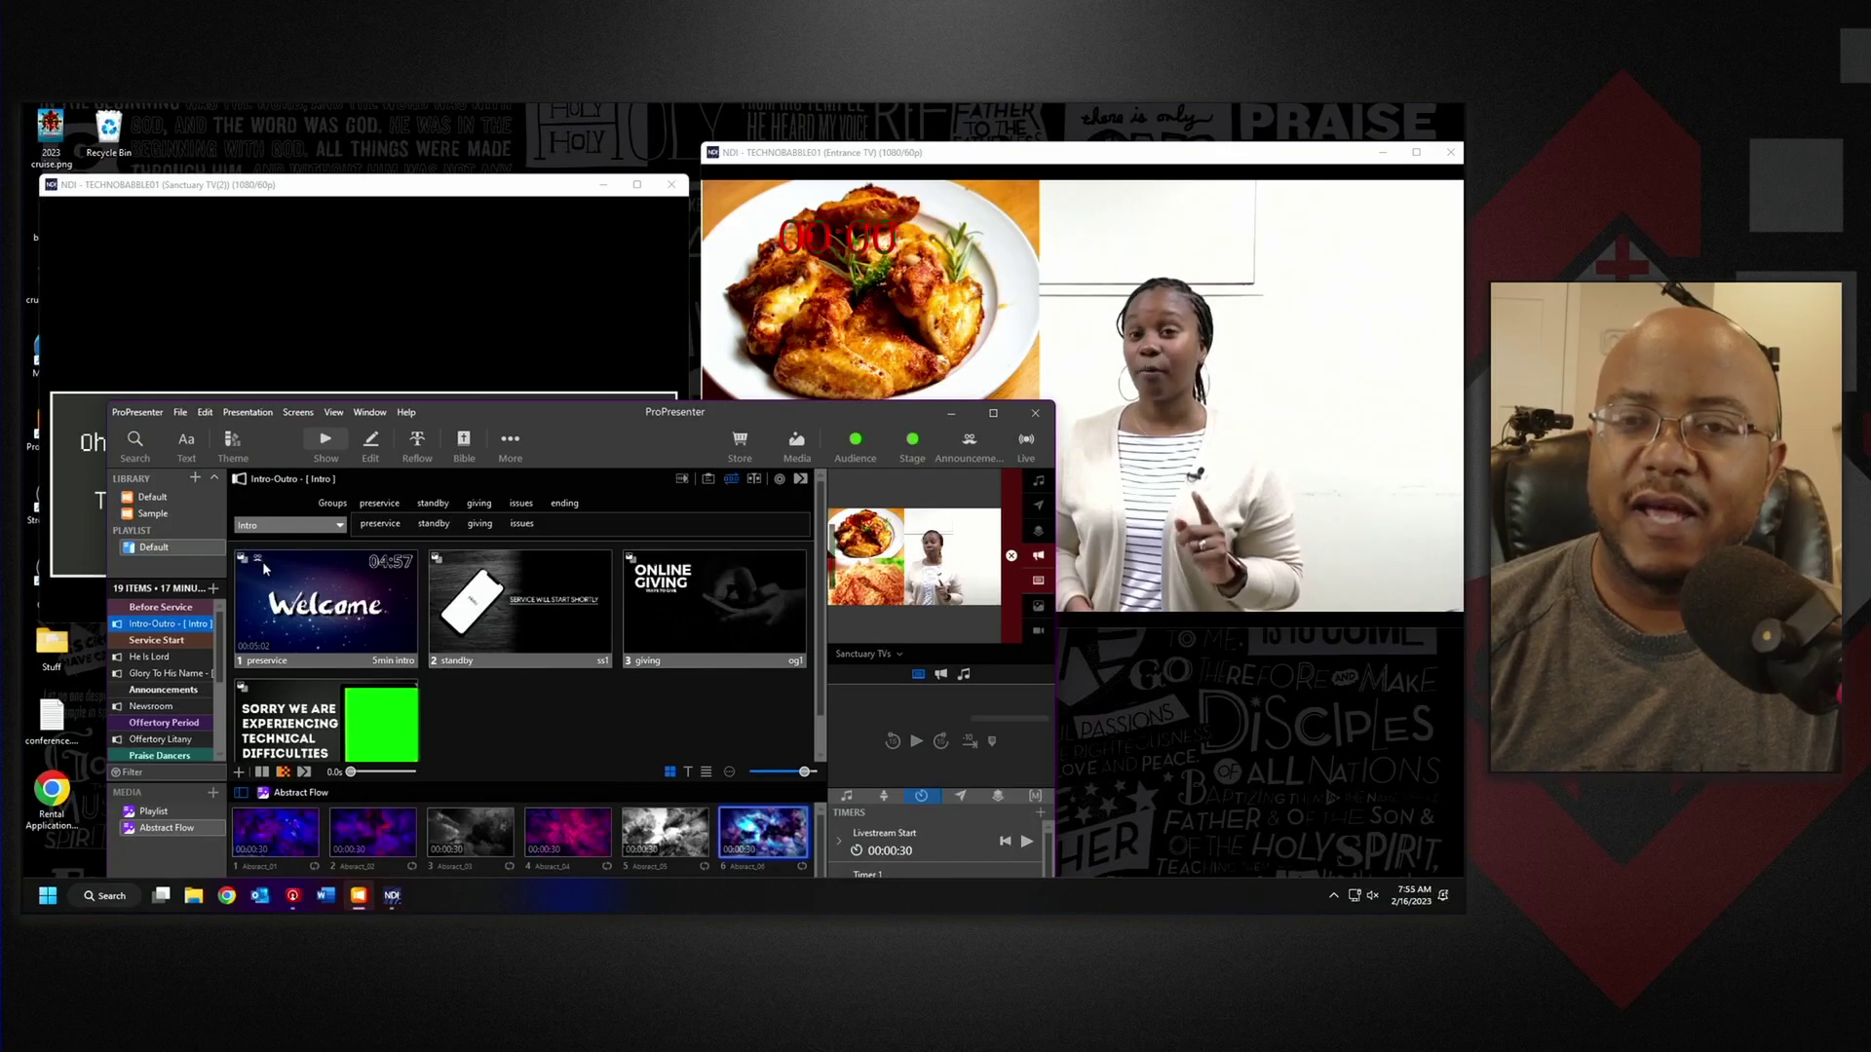
pyautogui.rightClick(178, 624)
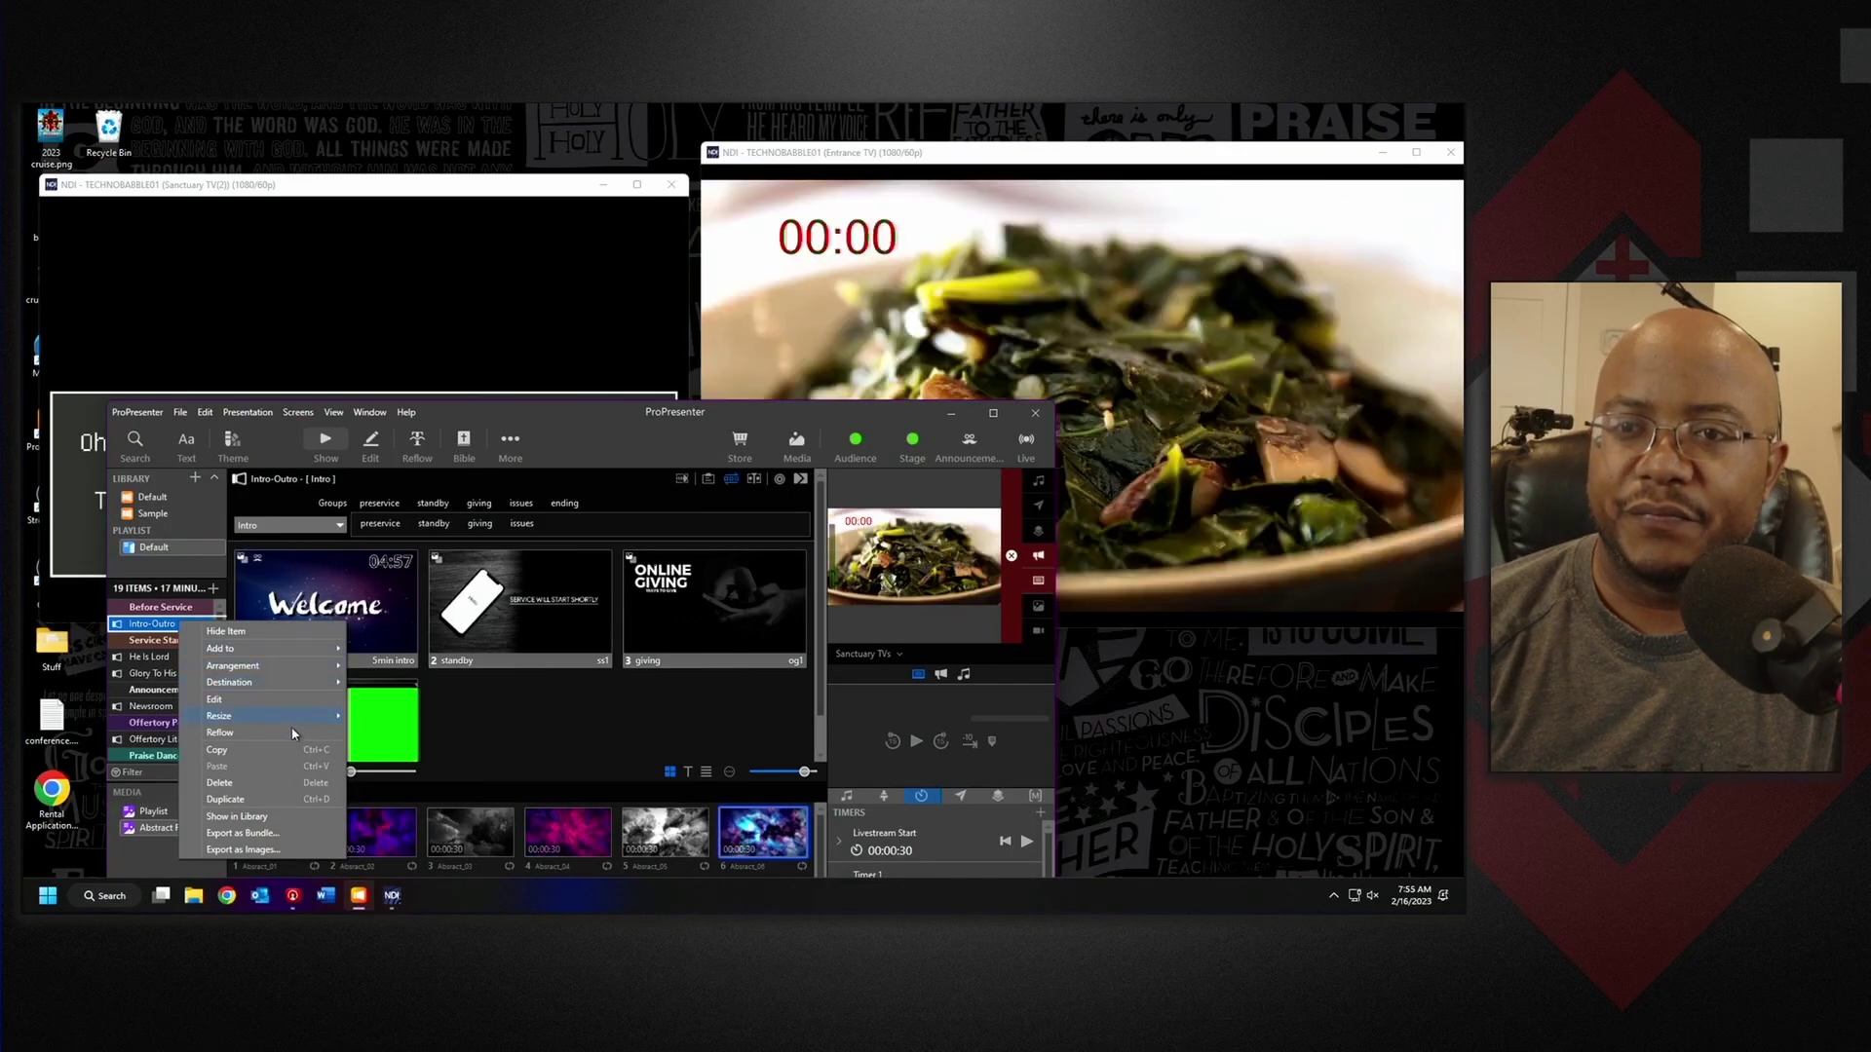
pyautogui.click(507, 412)
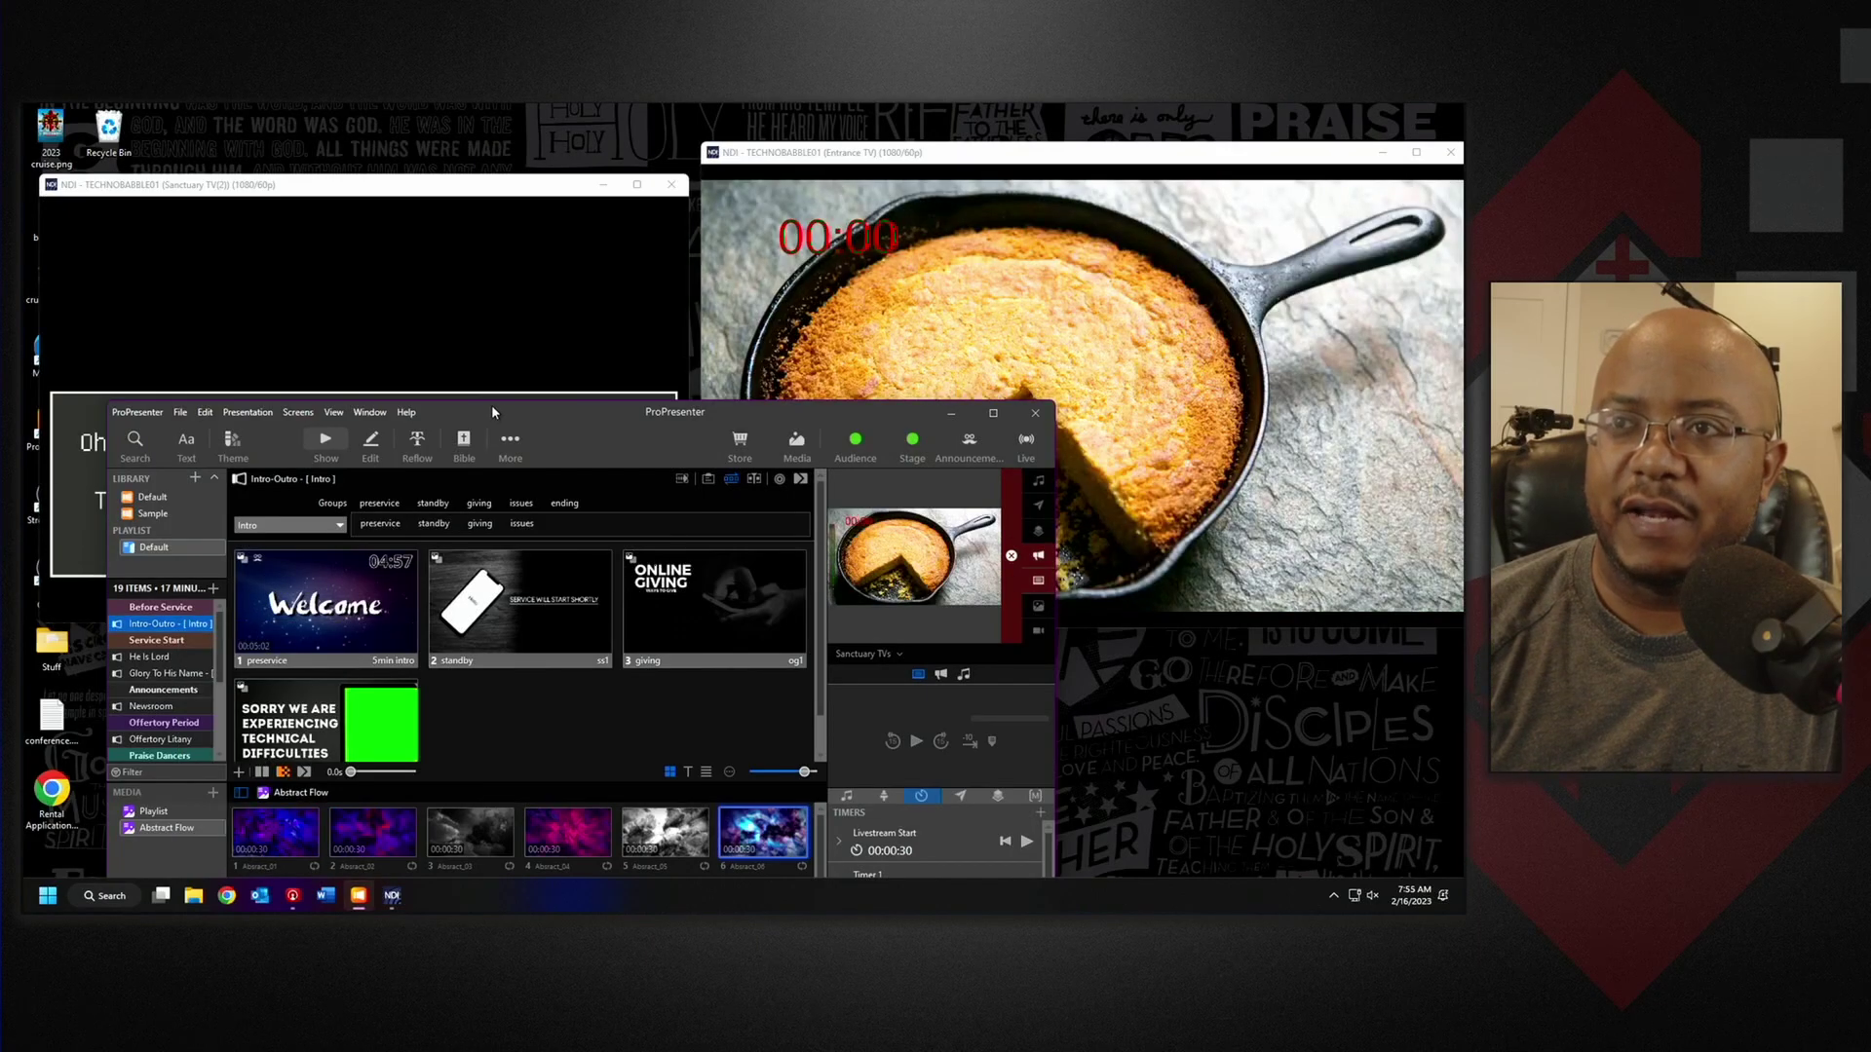
# - Maximize the ProPresenter window and examine the Audience Look action options on the Welcome preservice slide
pyautogui.doubleClick(491, 405)
pyautogui.rightClick(426, 319)
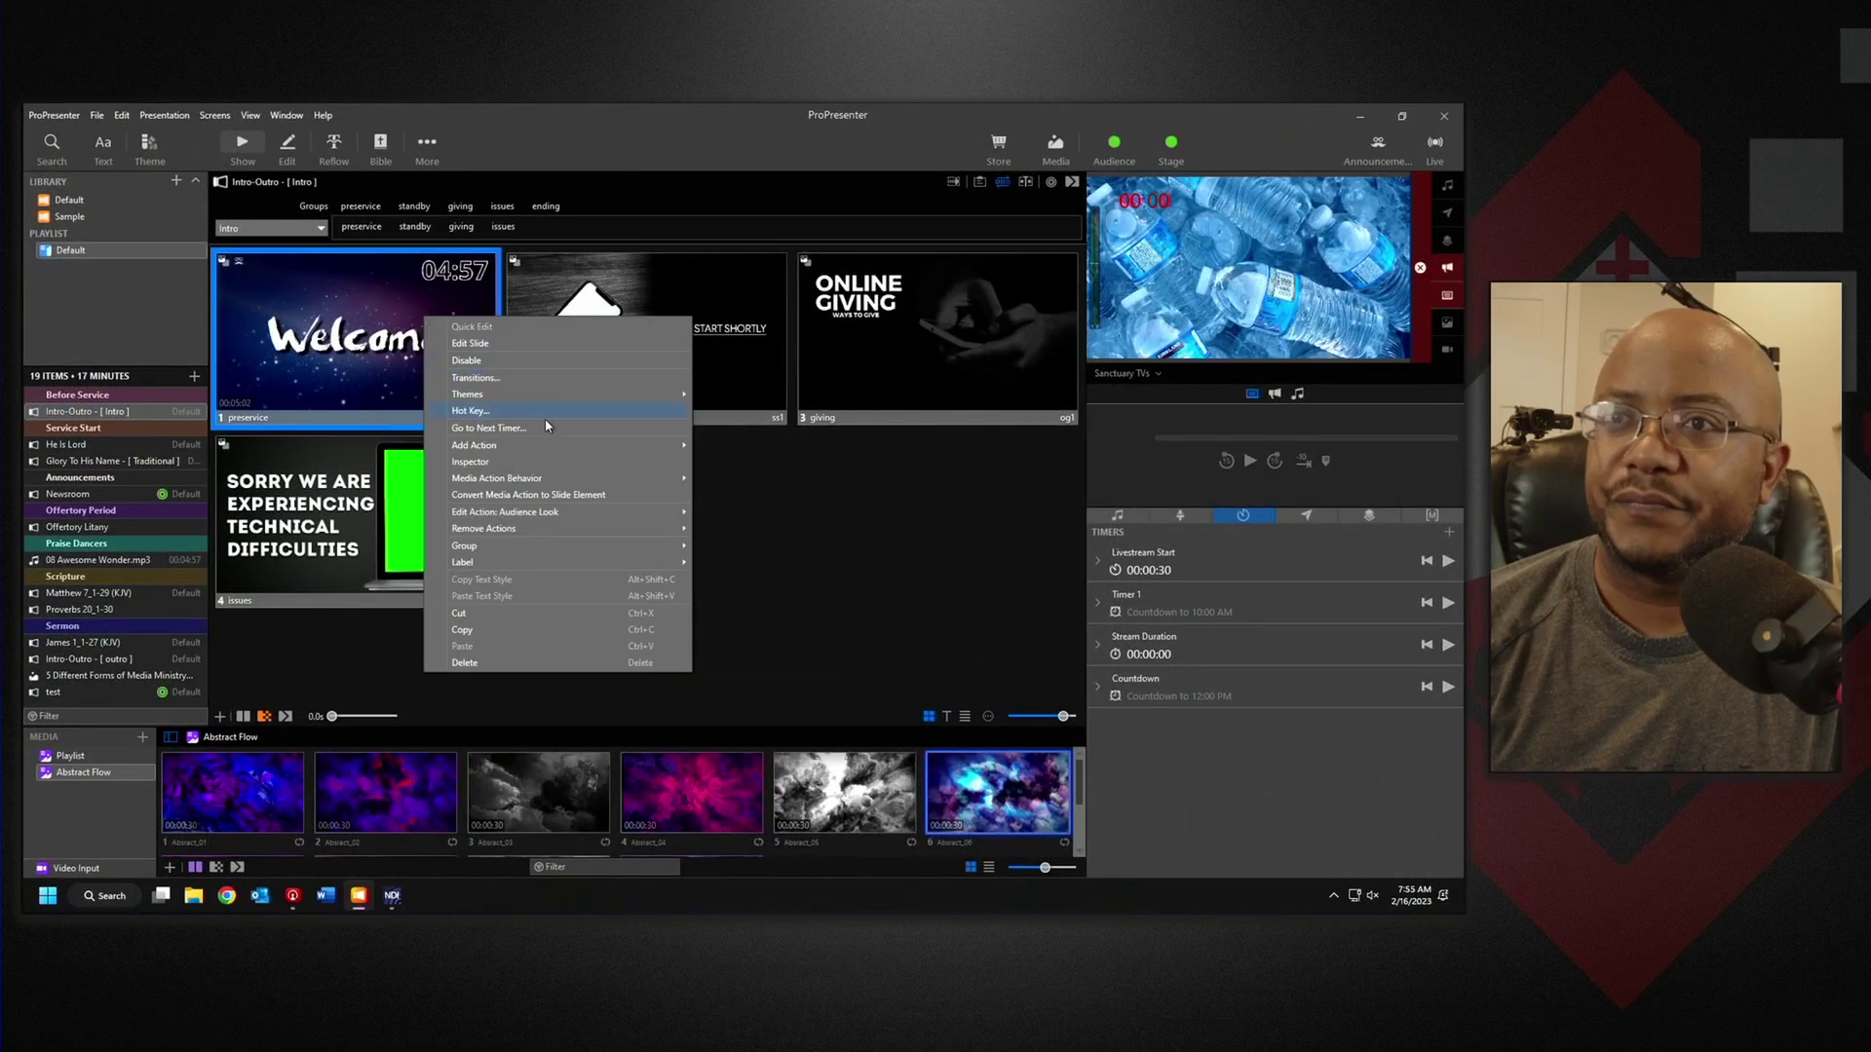
pyautogui.moveTo(528, 529)
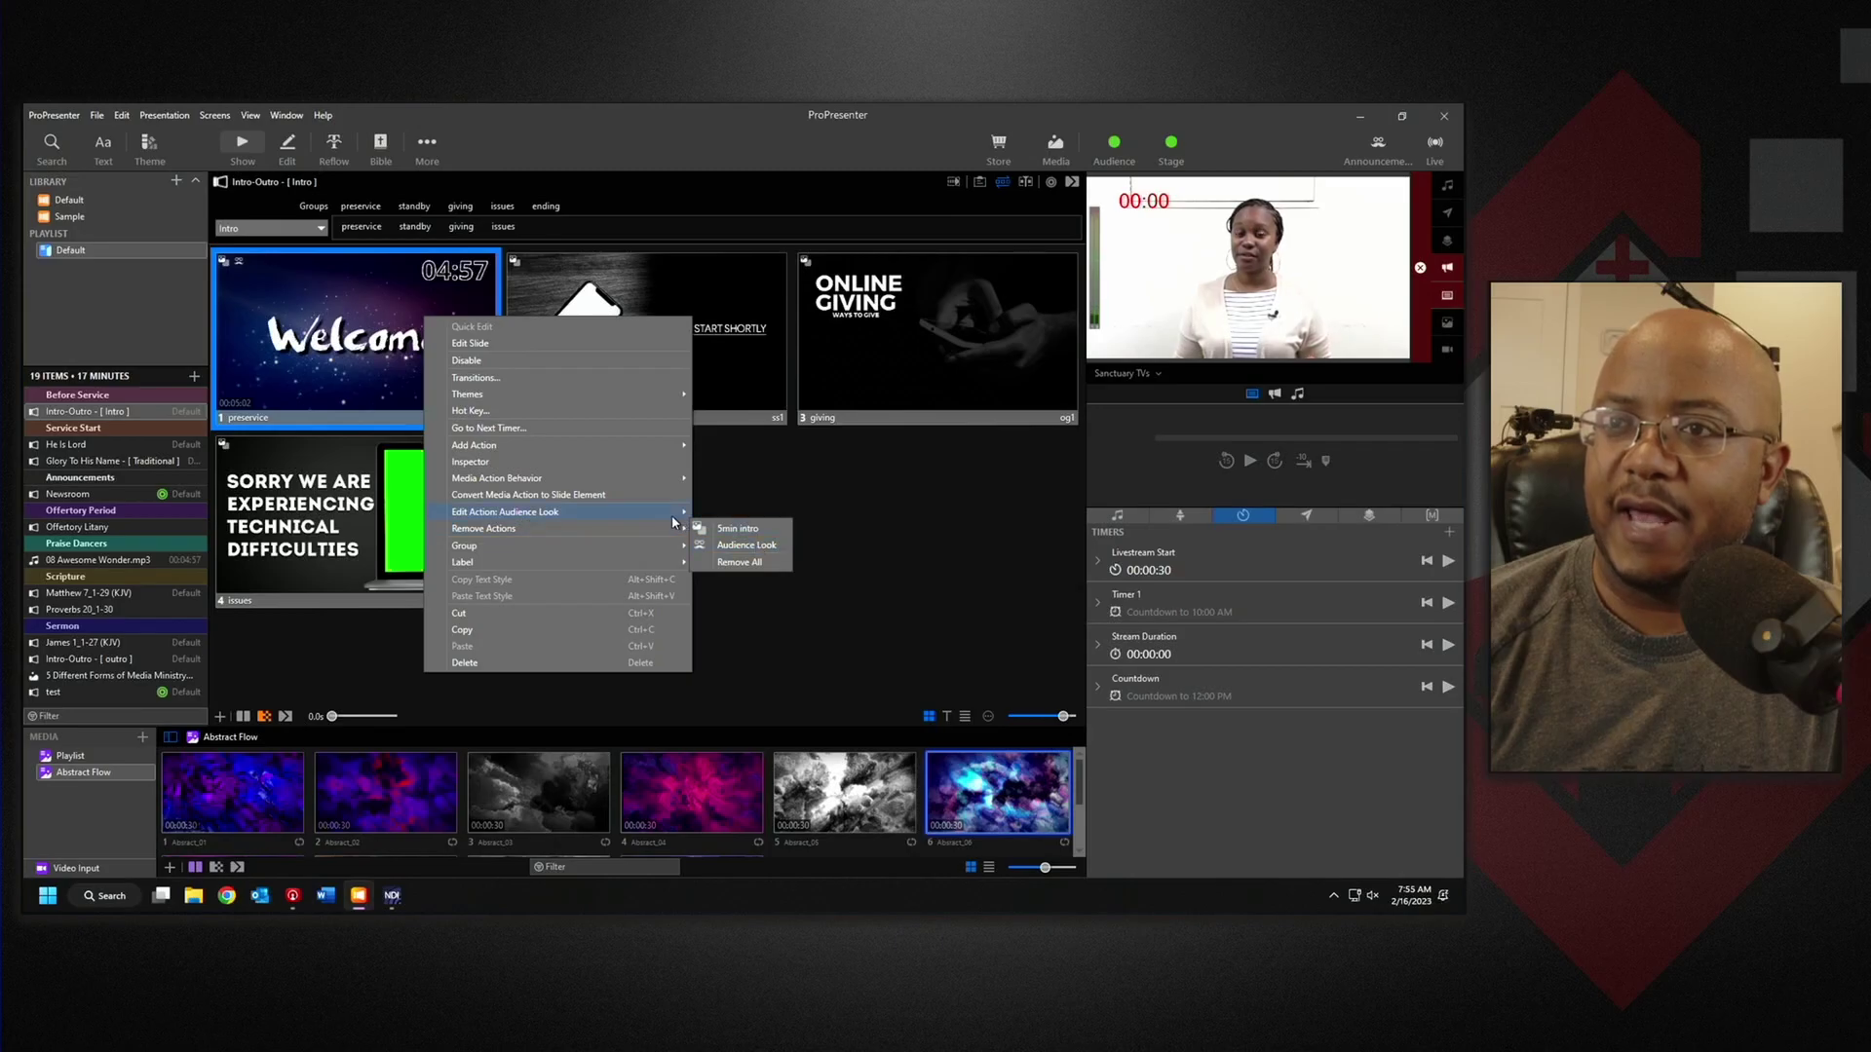
pyautogui.moveTo(669, 519)
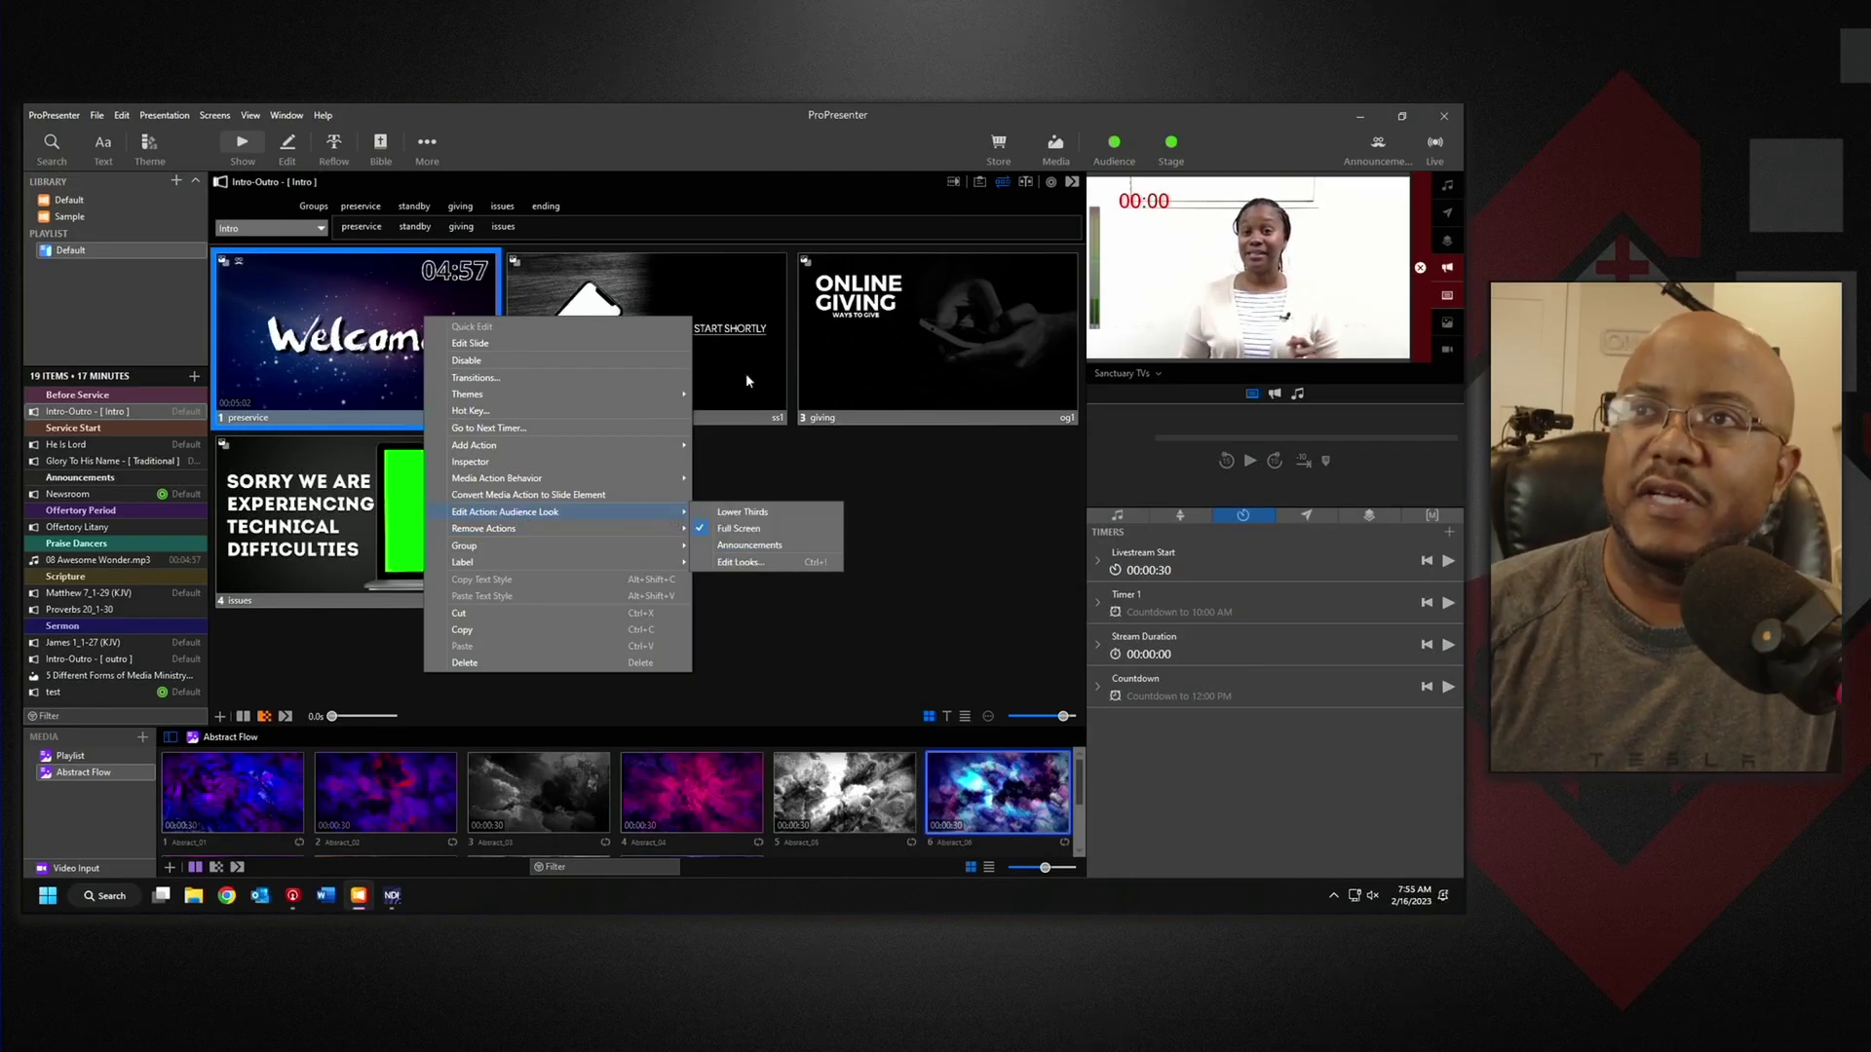
pyautogui.press('Escape')
# - Minimize ProPresenter, then enlarge the Sanctuary TV(2) monitor window and align it beside the Entrance TV window
pyautogui.click(1361, 115)
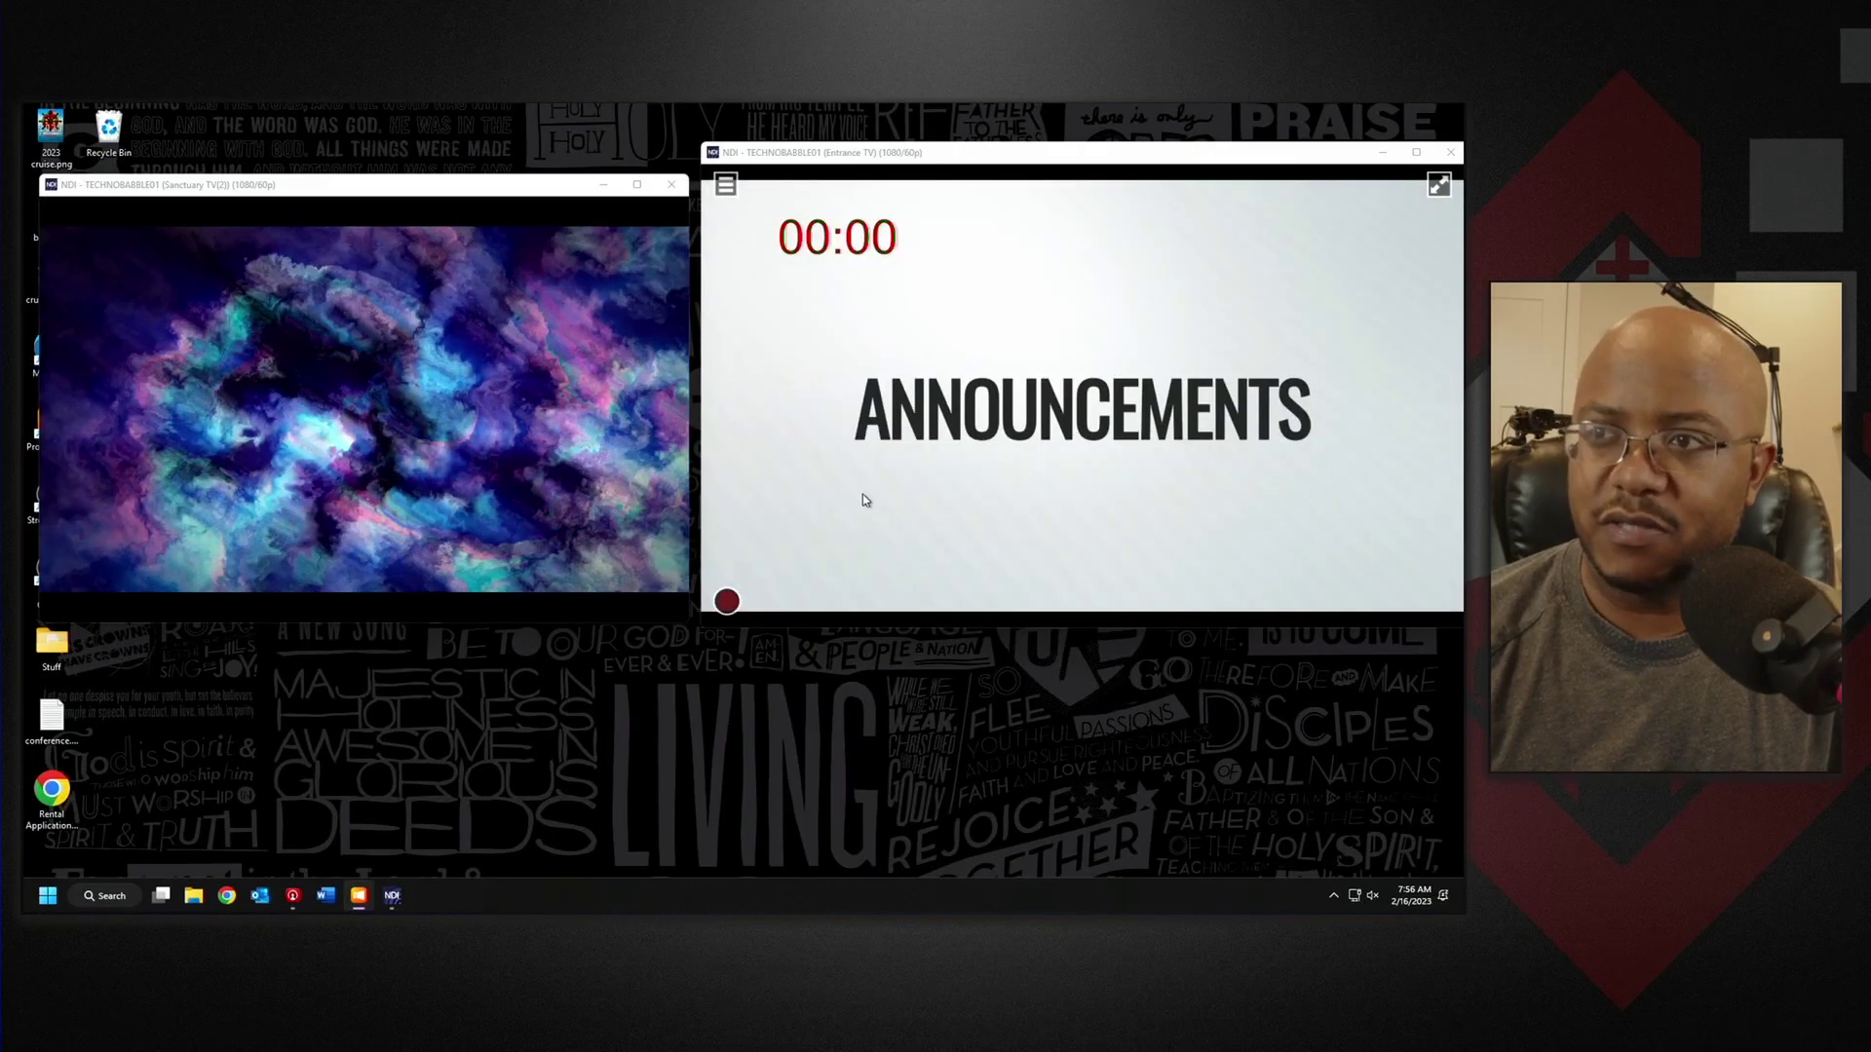
pyautogui.moveTo(707, 629); pyautogui.dragTo(752, 620)
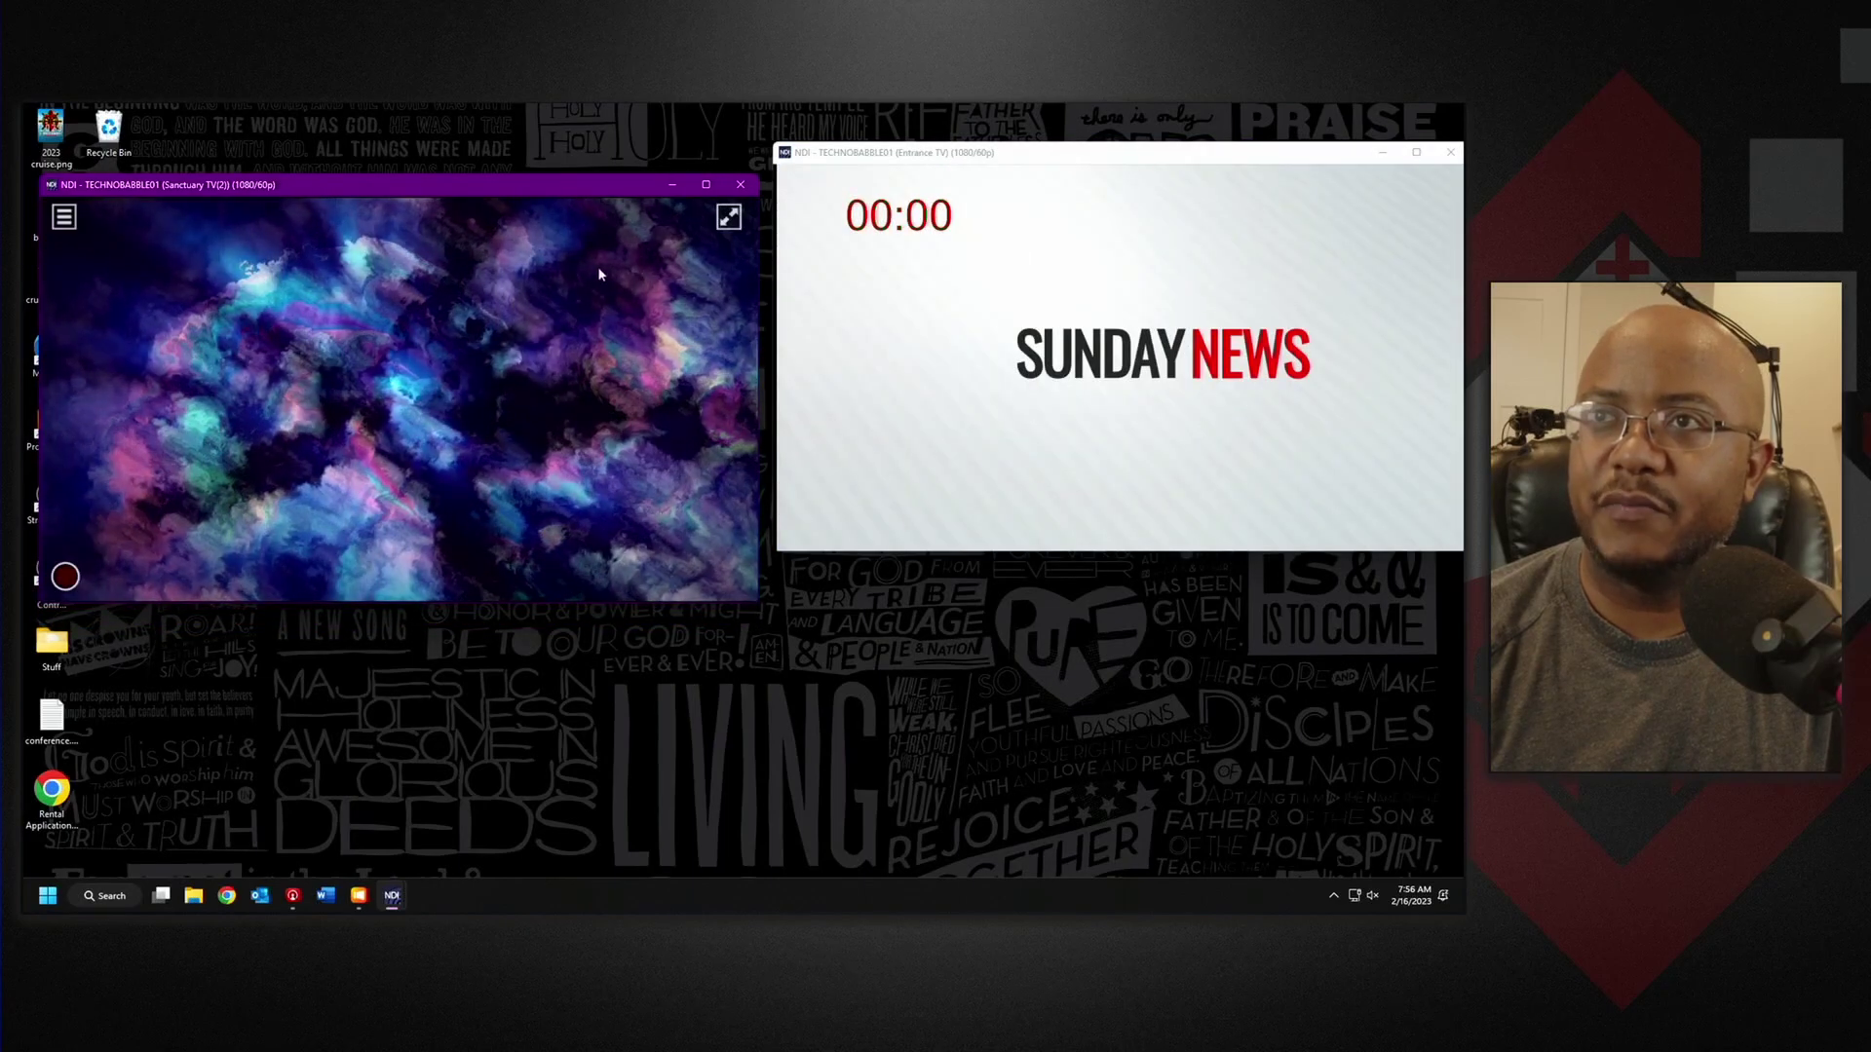
pyautogui.moveTo(551, 191); pyautogui.dragTo(560, 160)
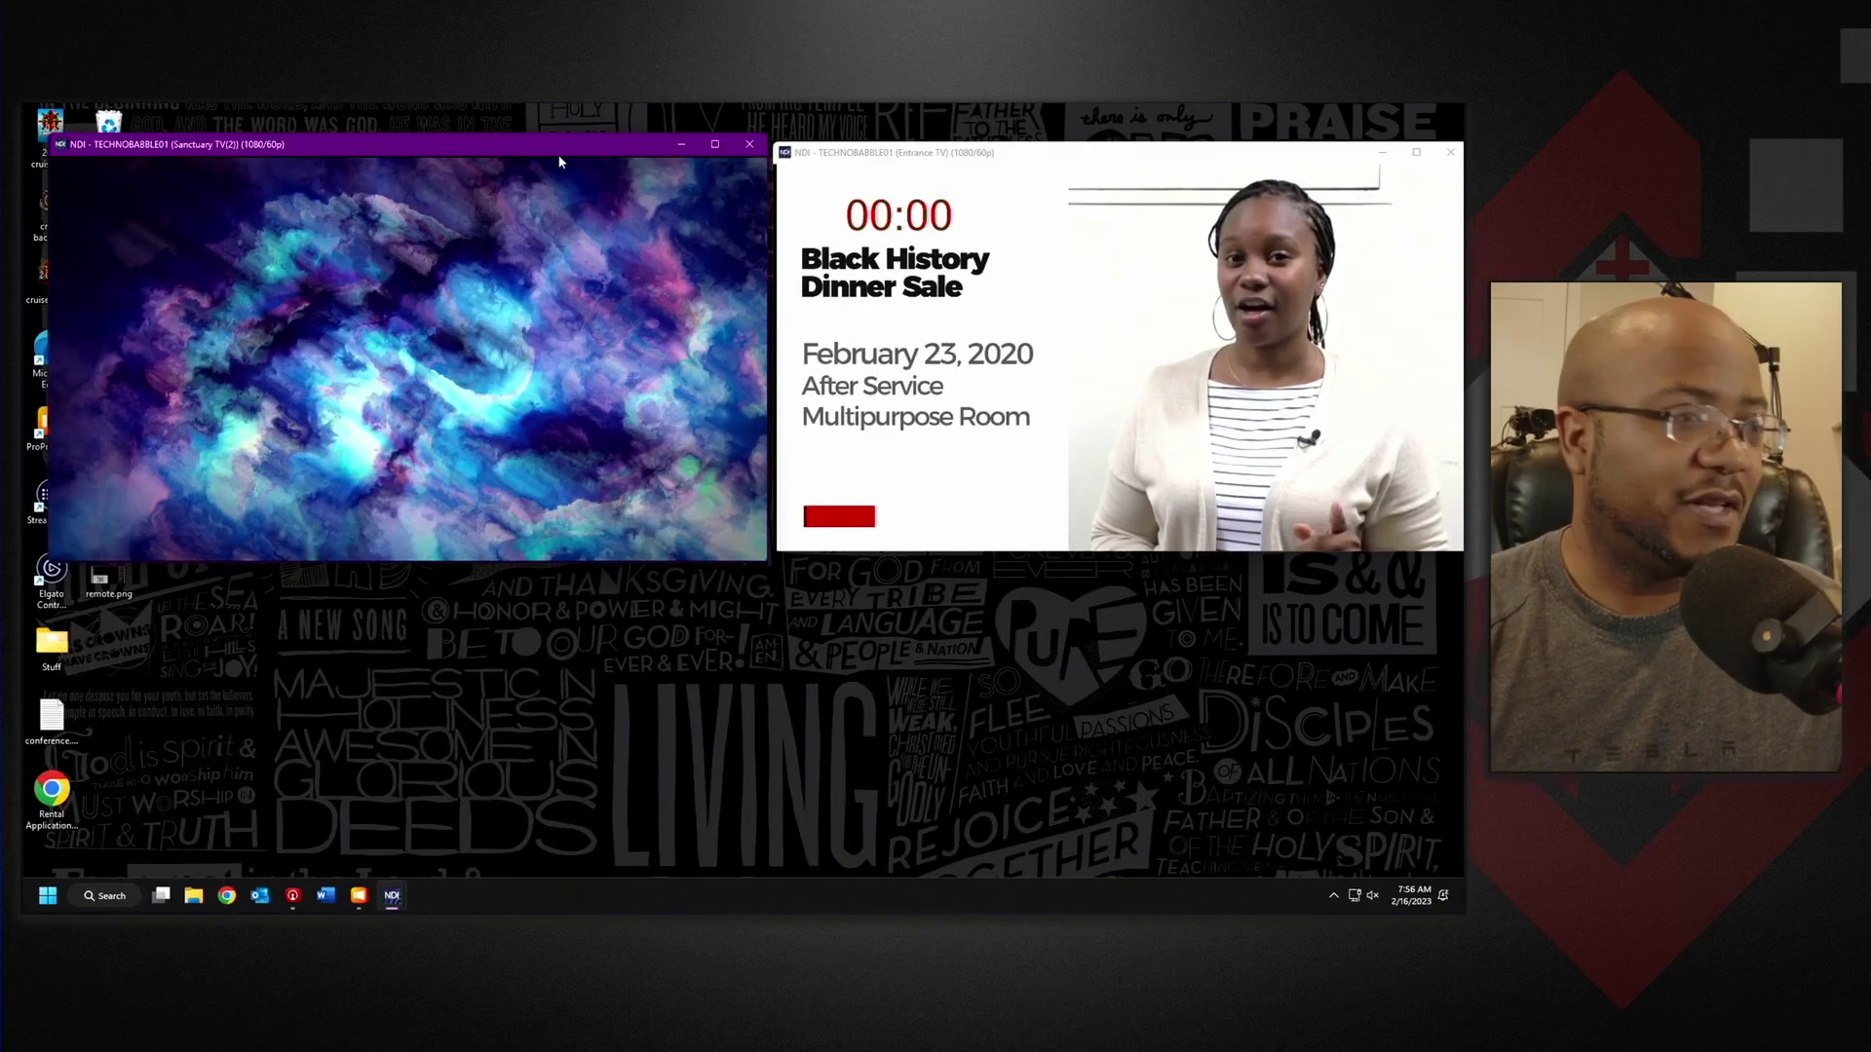
# - Return to ProPresenter, clear all live output, and review the audience screens in the screen configuration, closing the preferences when done
pyautogui.hotkey('alt', 'Tab')
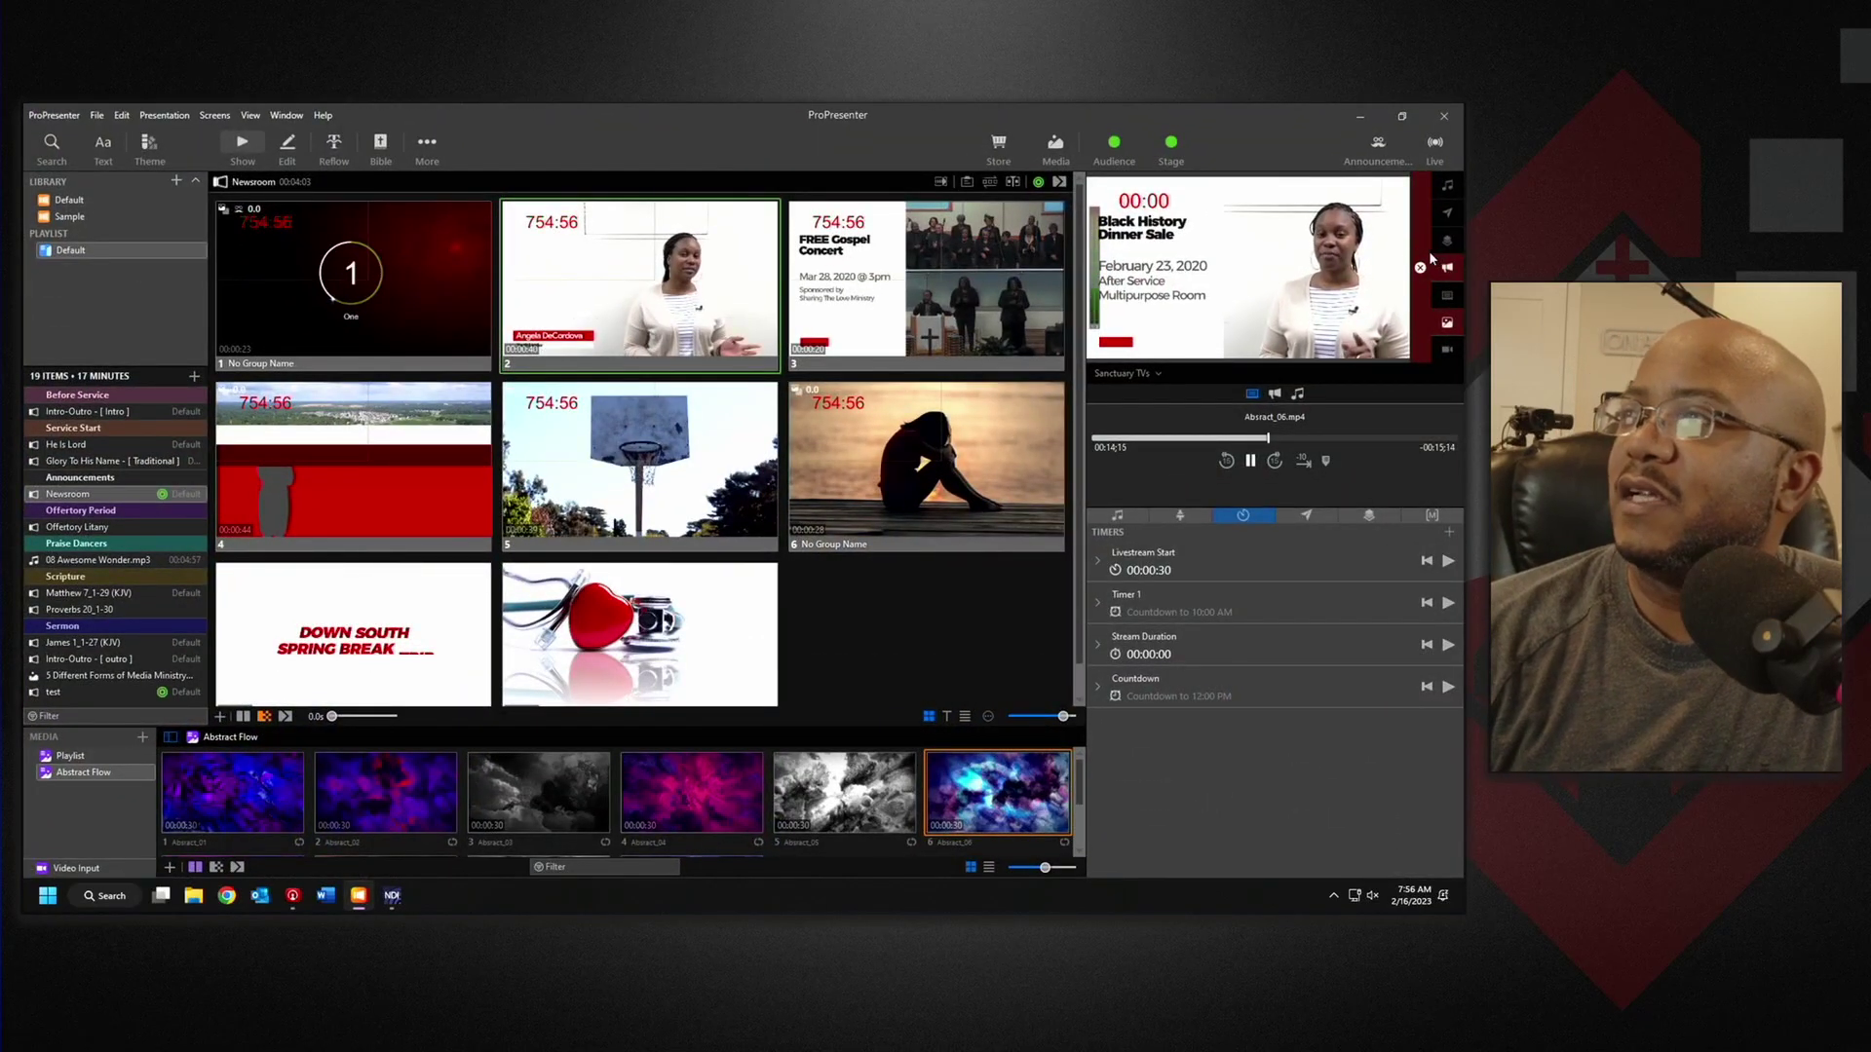
pyautogui.press('F1')
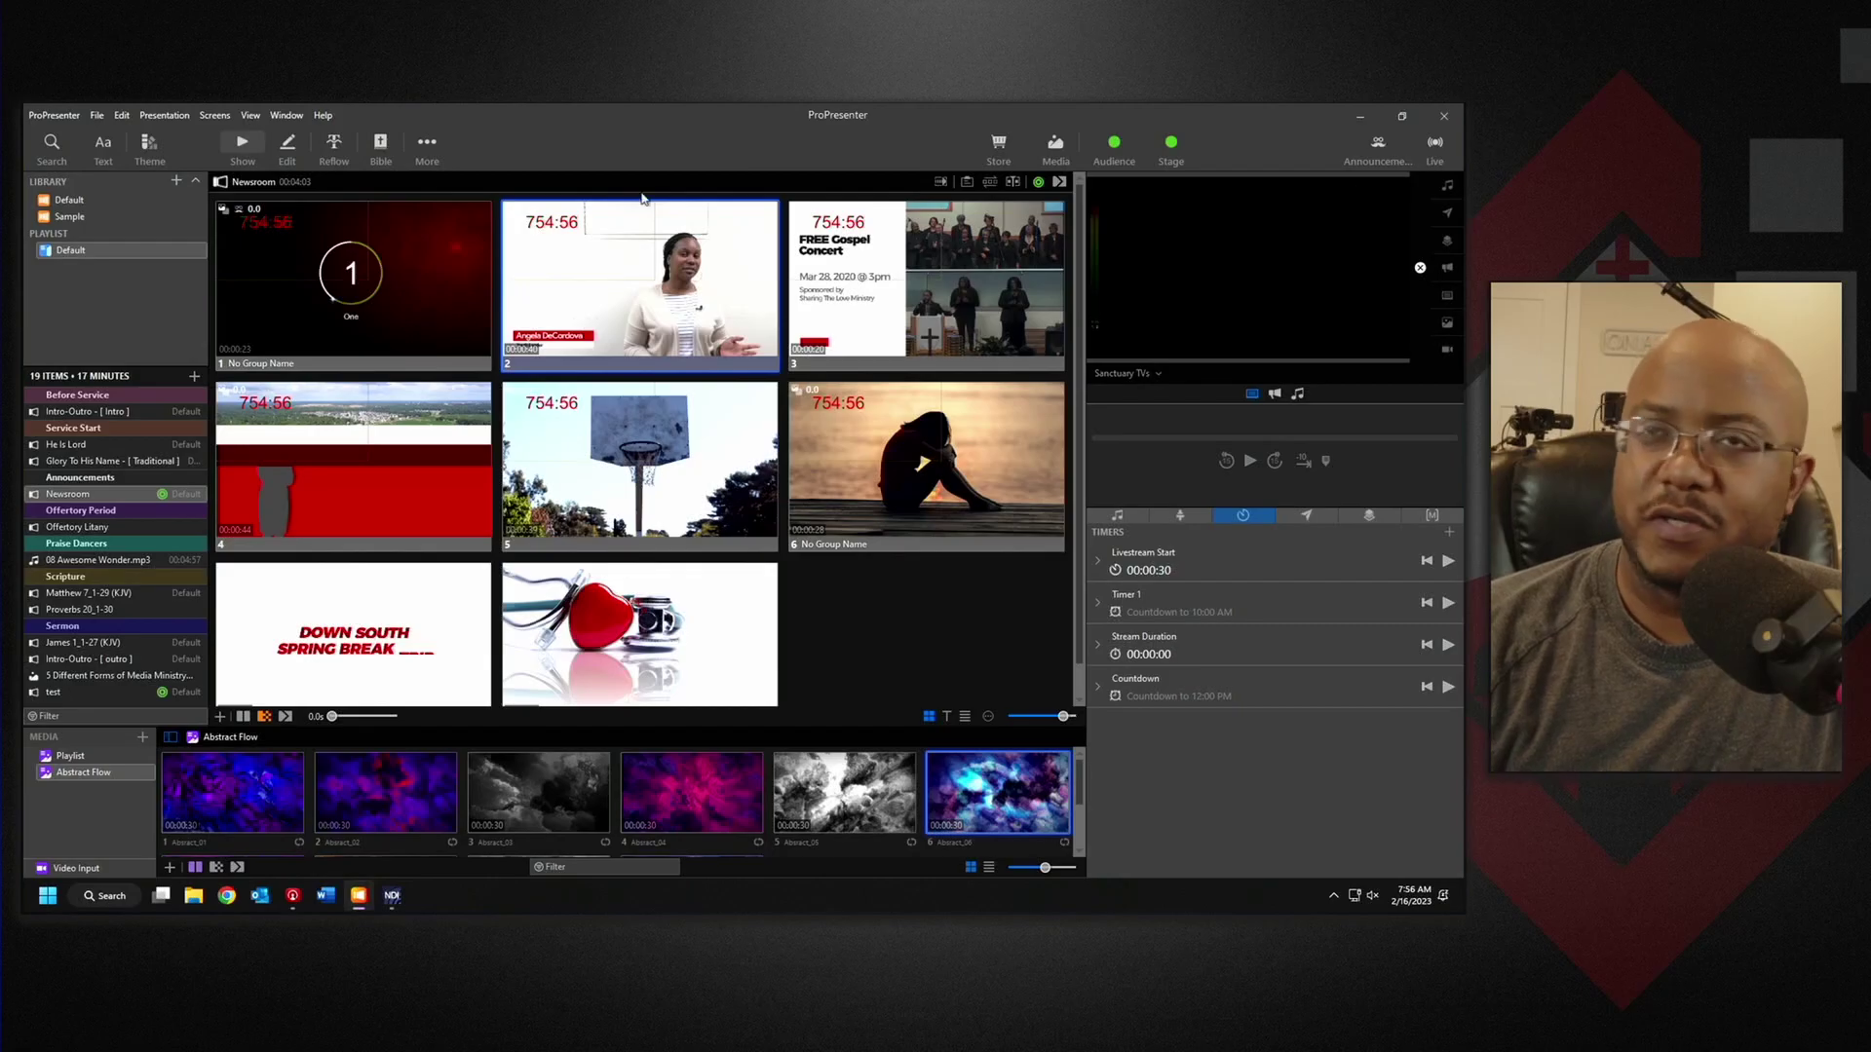
pyautogui.click(55, 115)
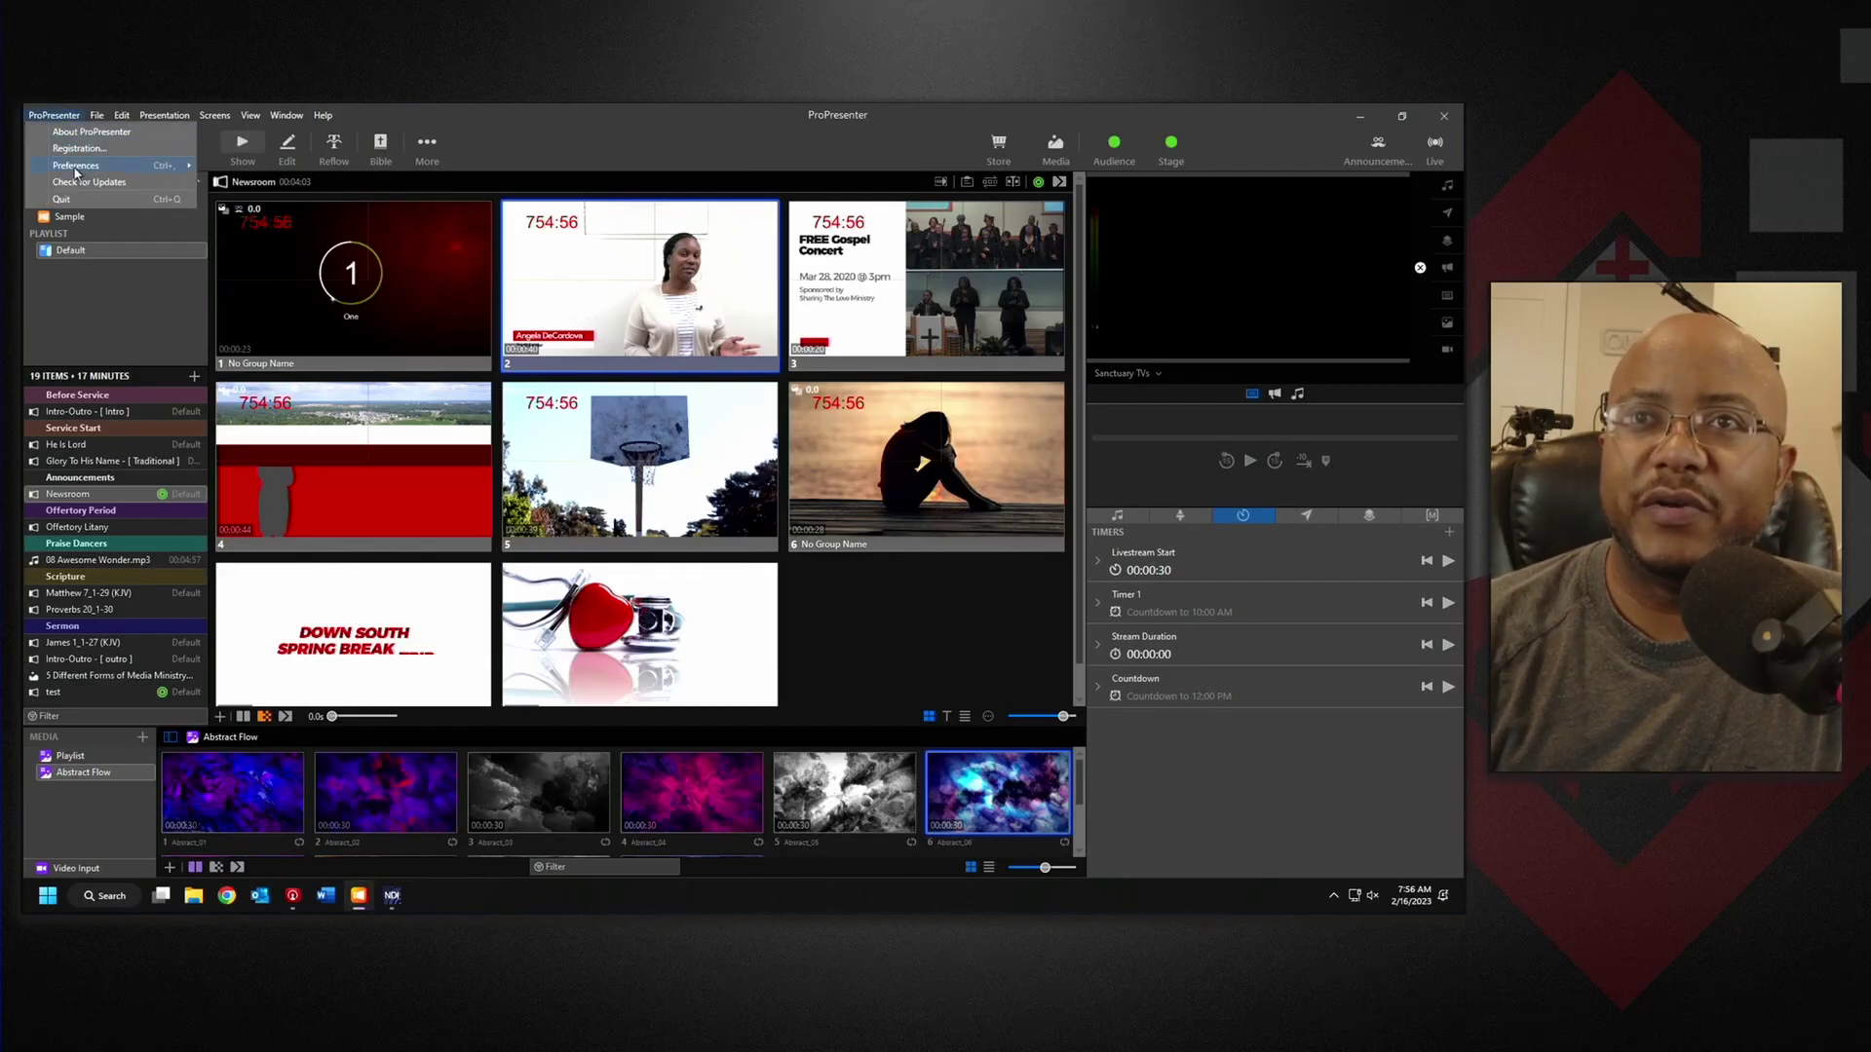
pyautogui.click(238, 182)
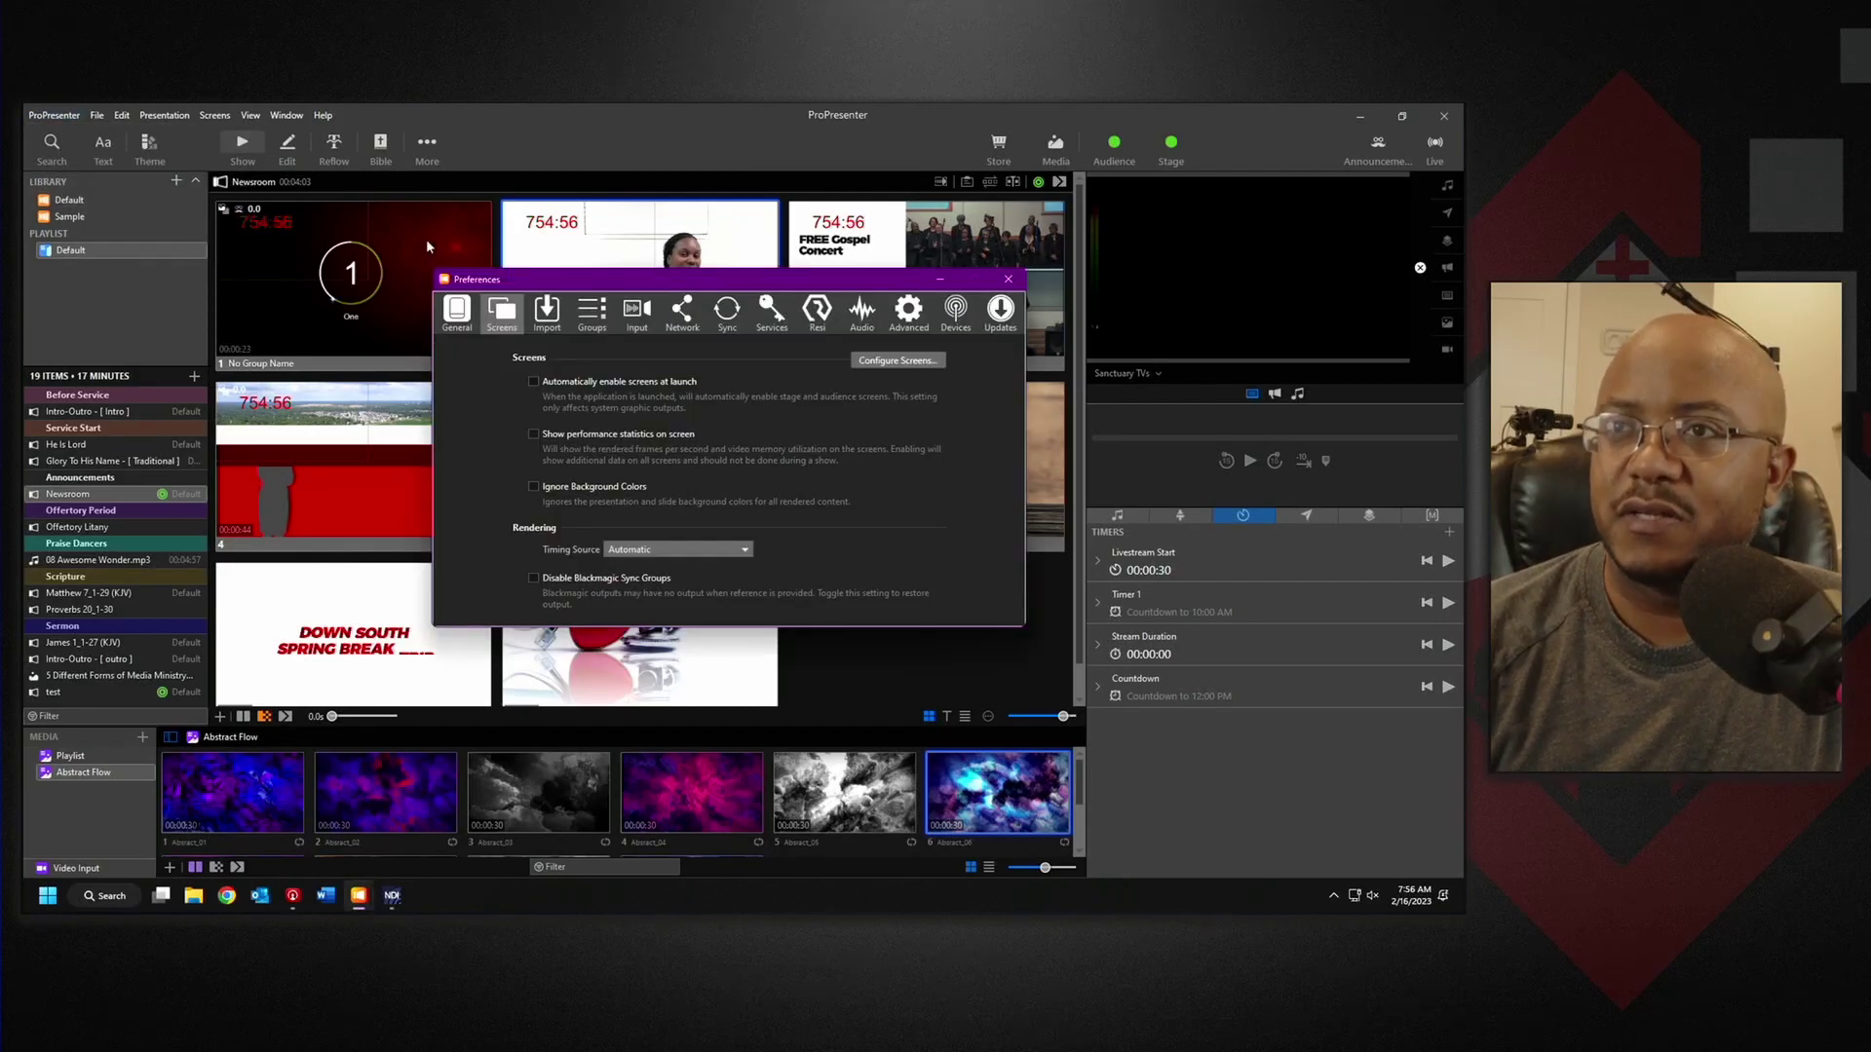
pyautogui.click(898, 360)
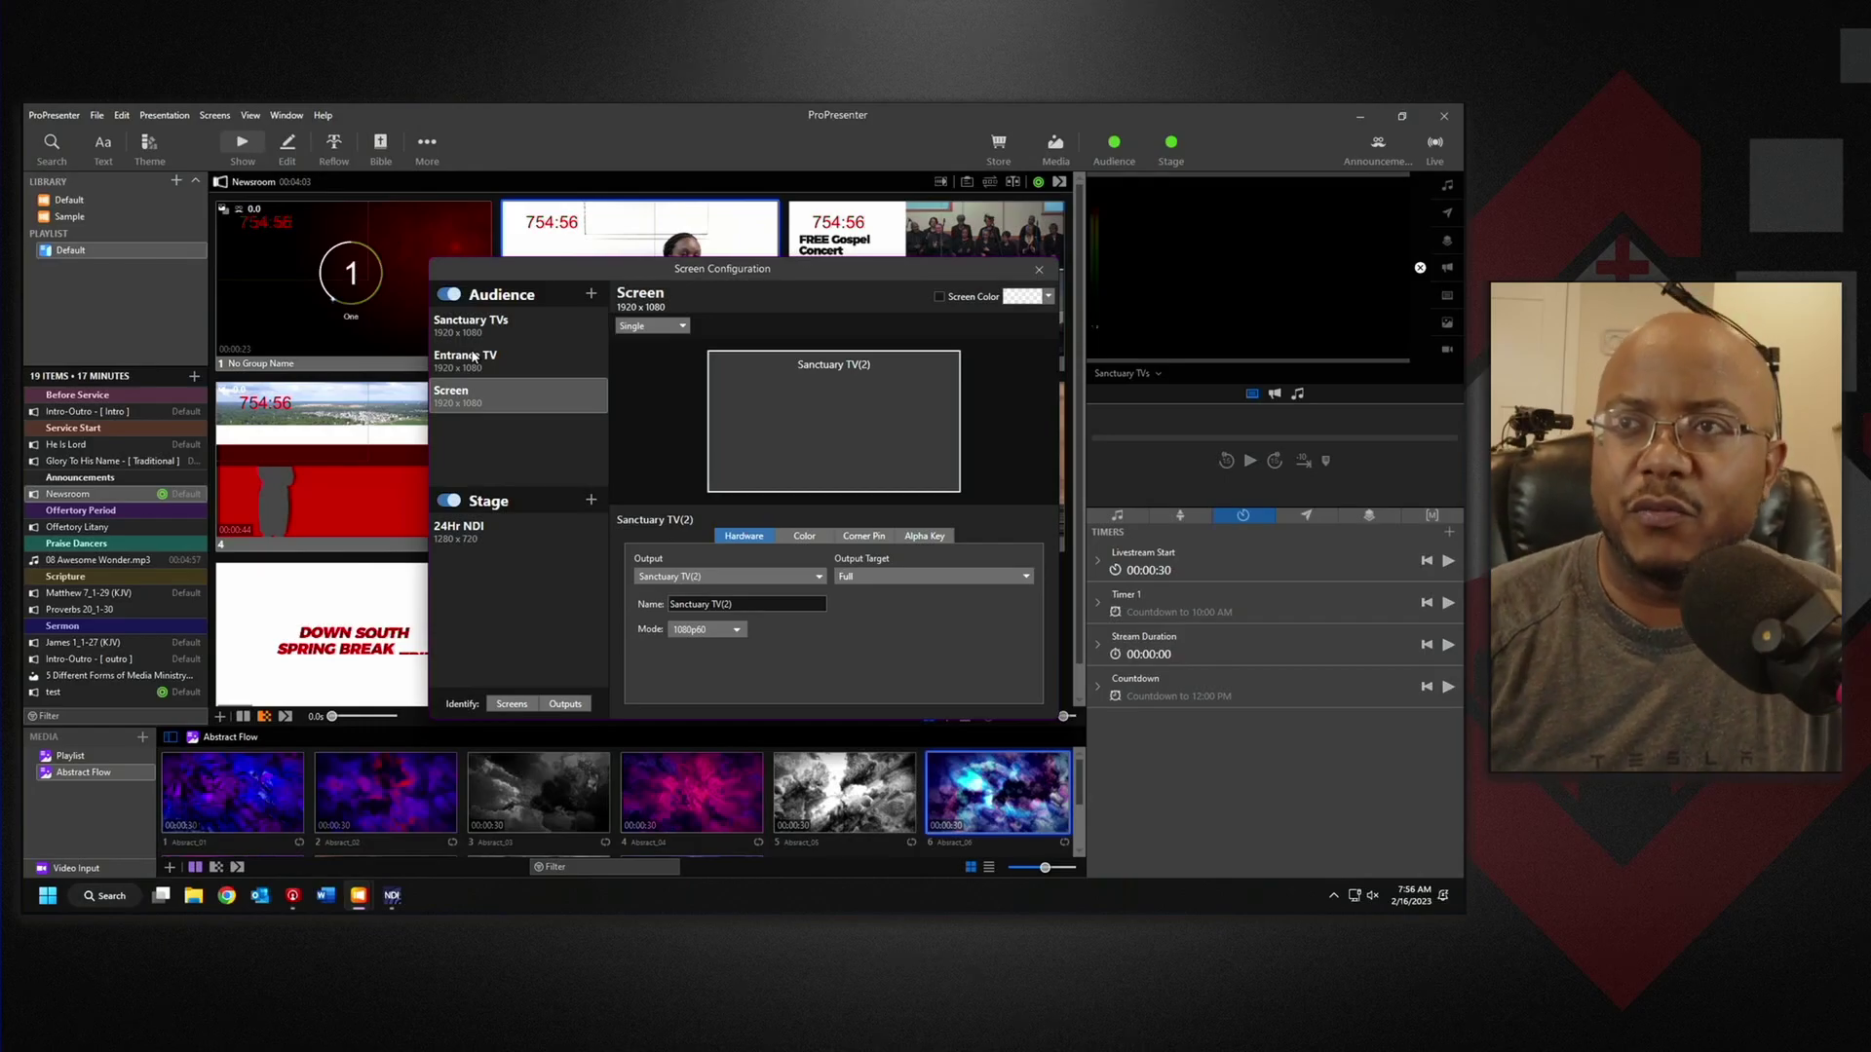
pyautogui.click(1039, 273)
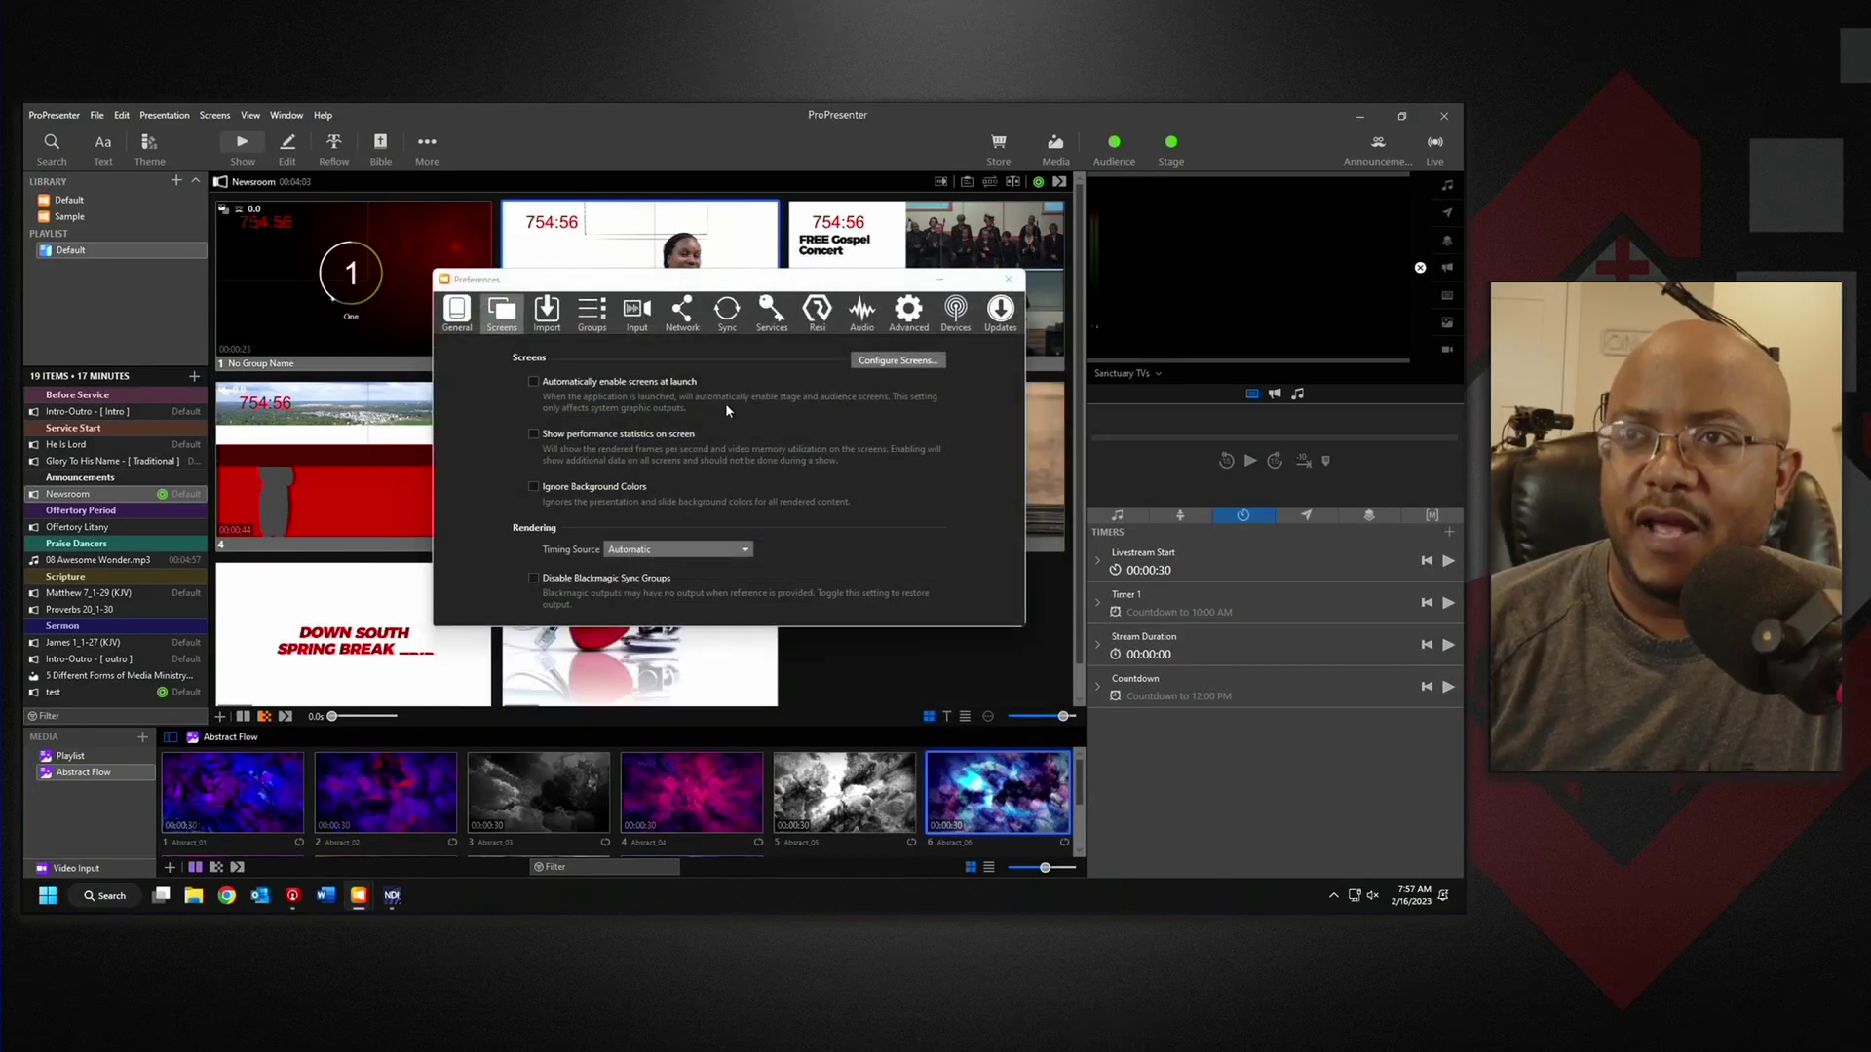
pyautogui.click(1008, 280)
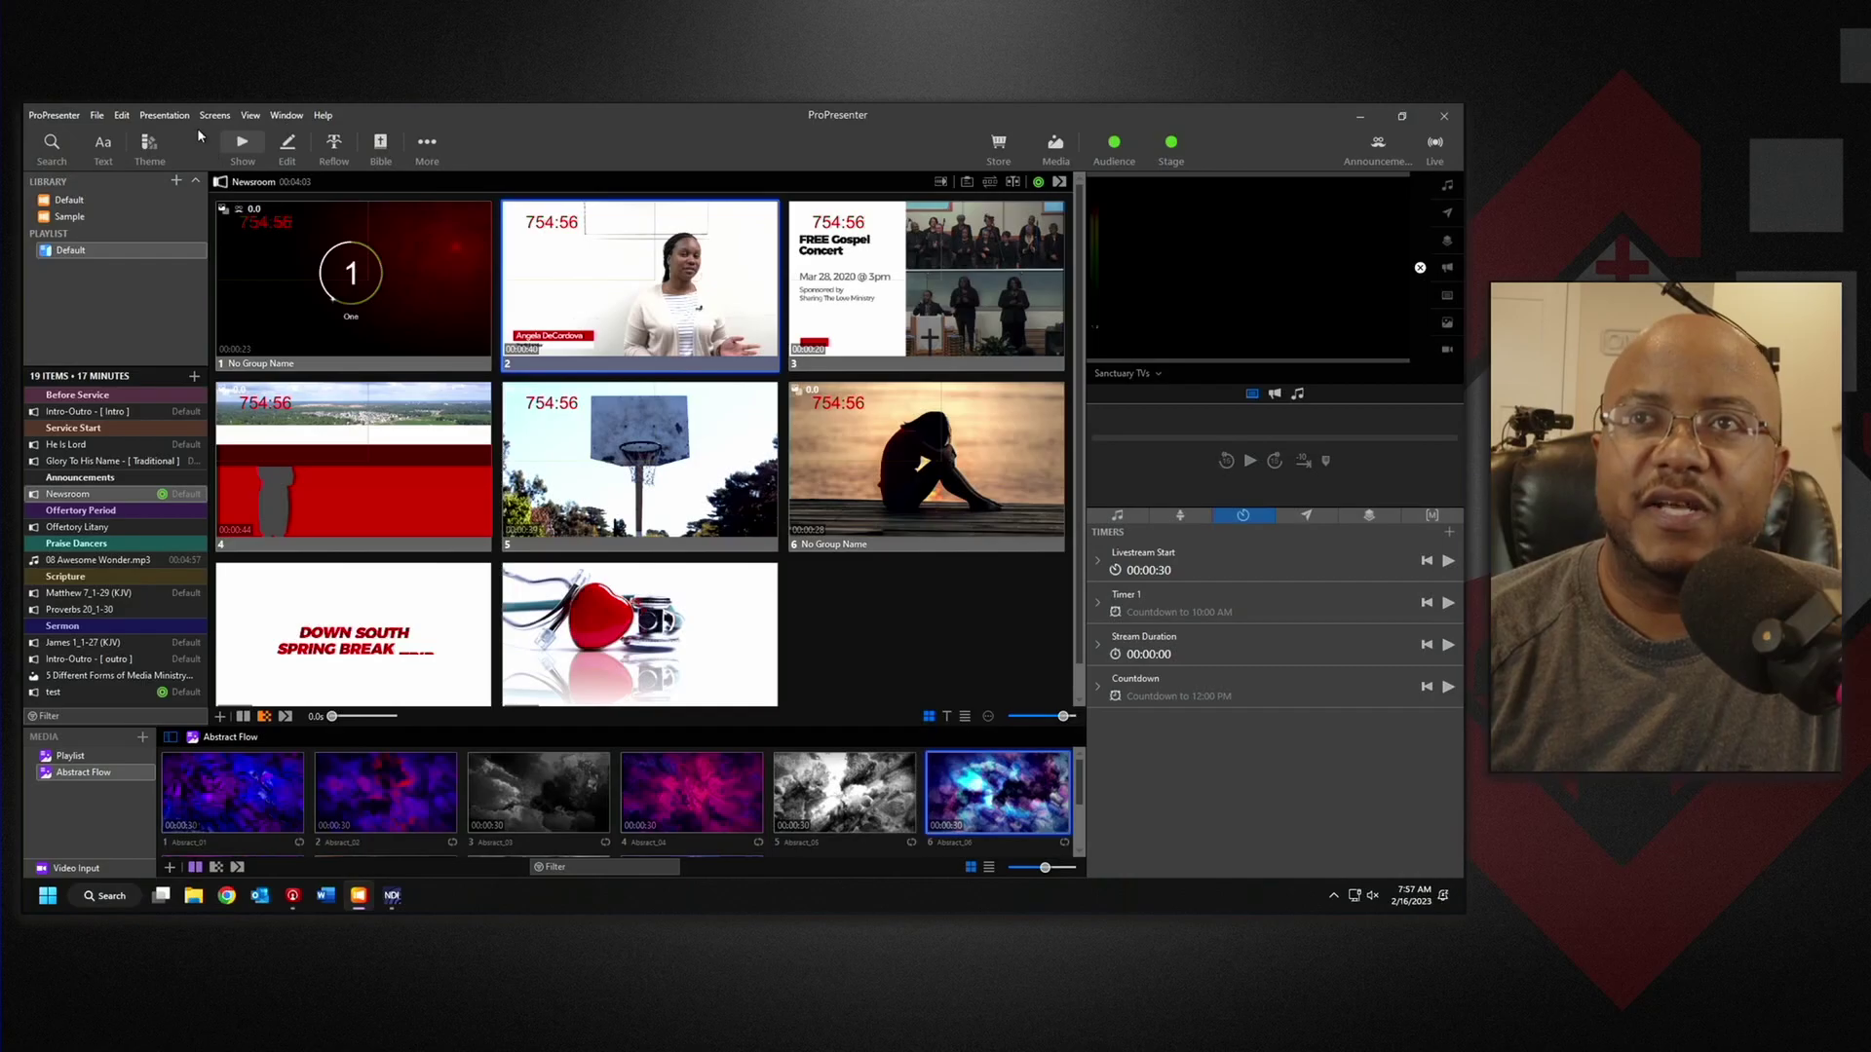
# - Compare the screen settings of the Announcements and Full Screen looks in the Looks window, closing it when done
pyautogui.click(216, 116)
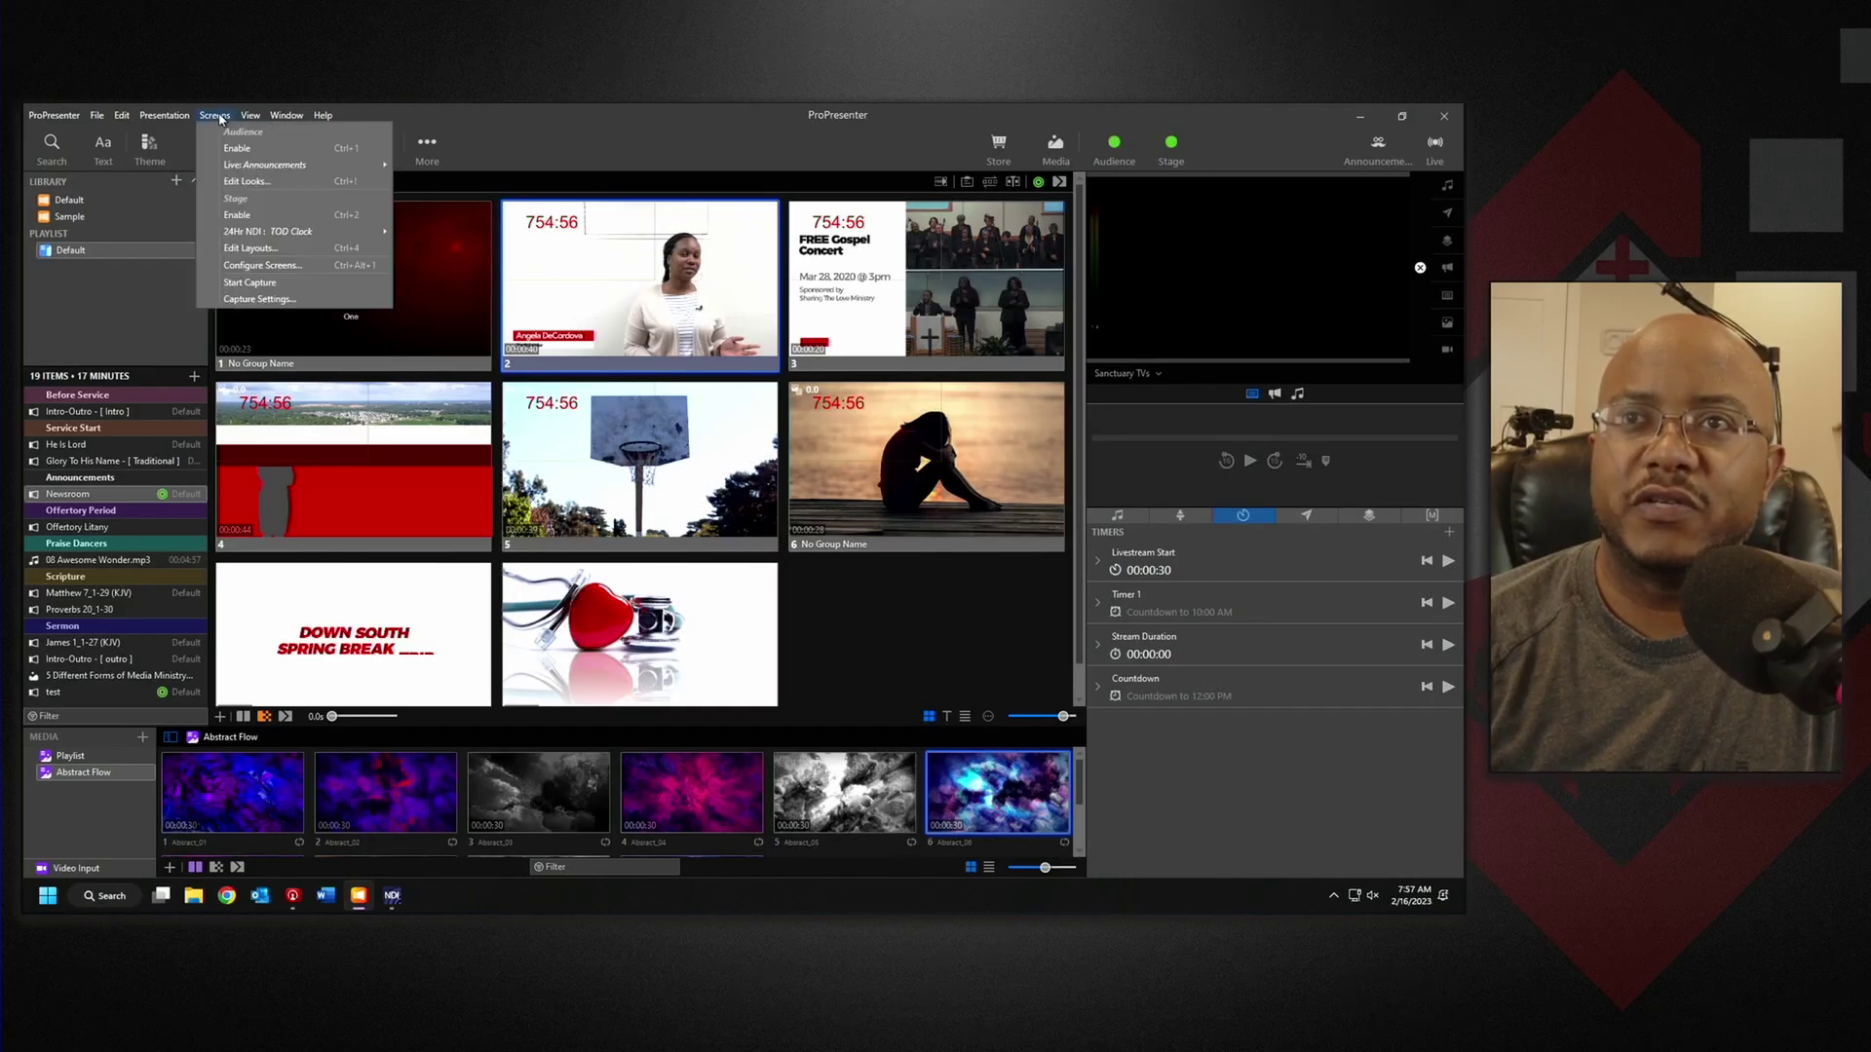
pyautogui.click(249, 181)
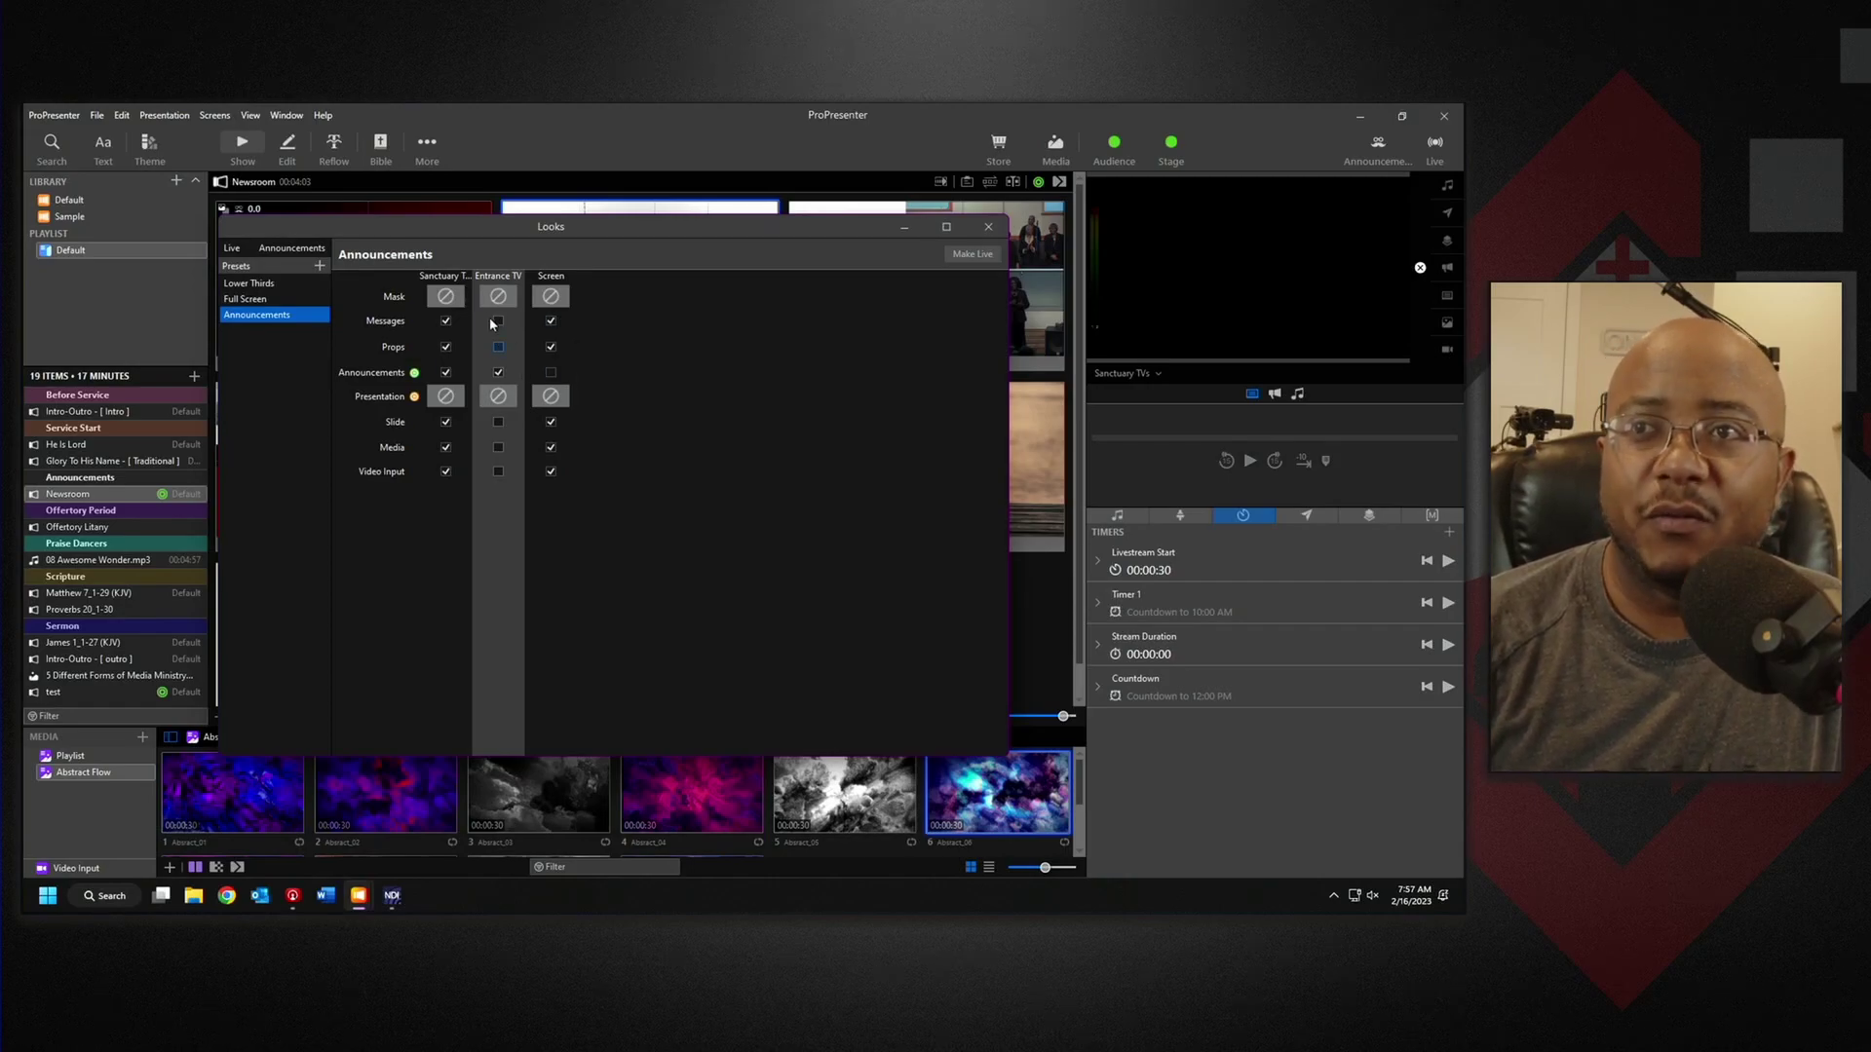
pyautogui.click(246, 299)
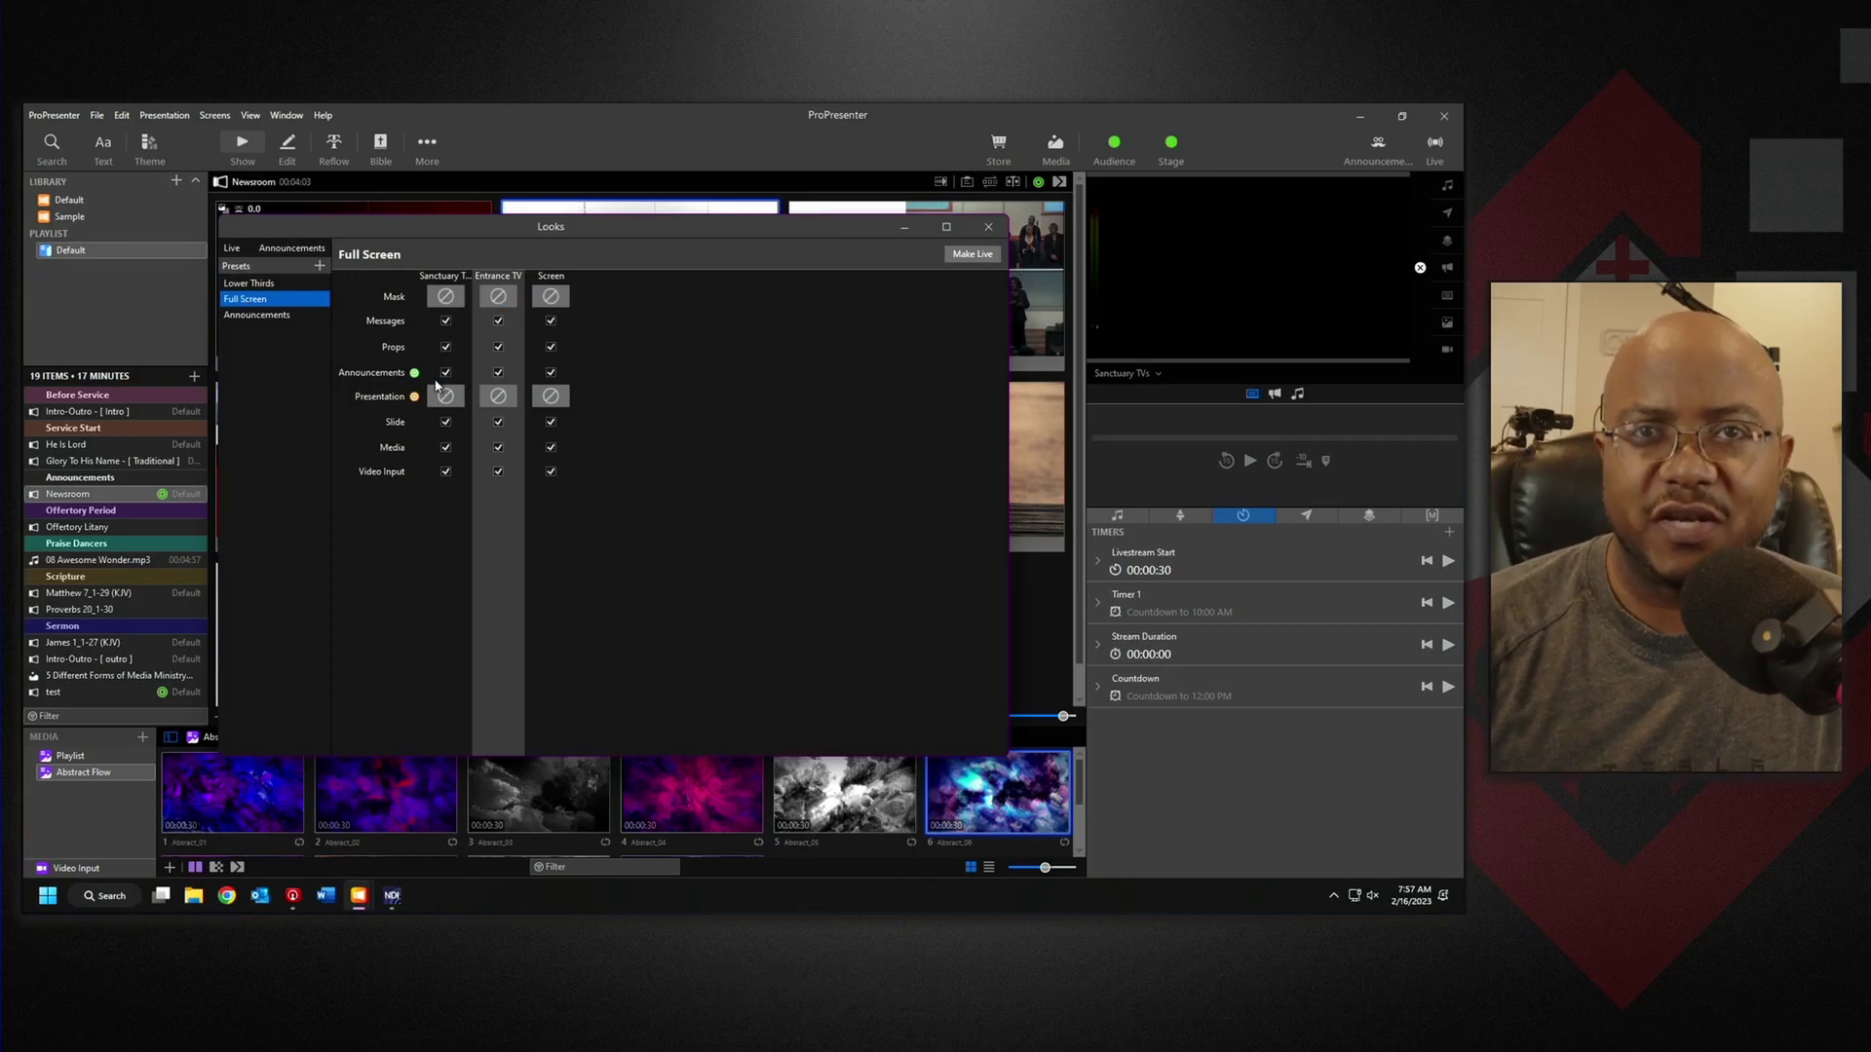
pyautogui.click(249, 315)
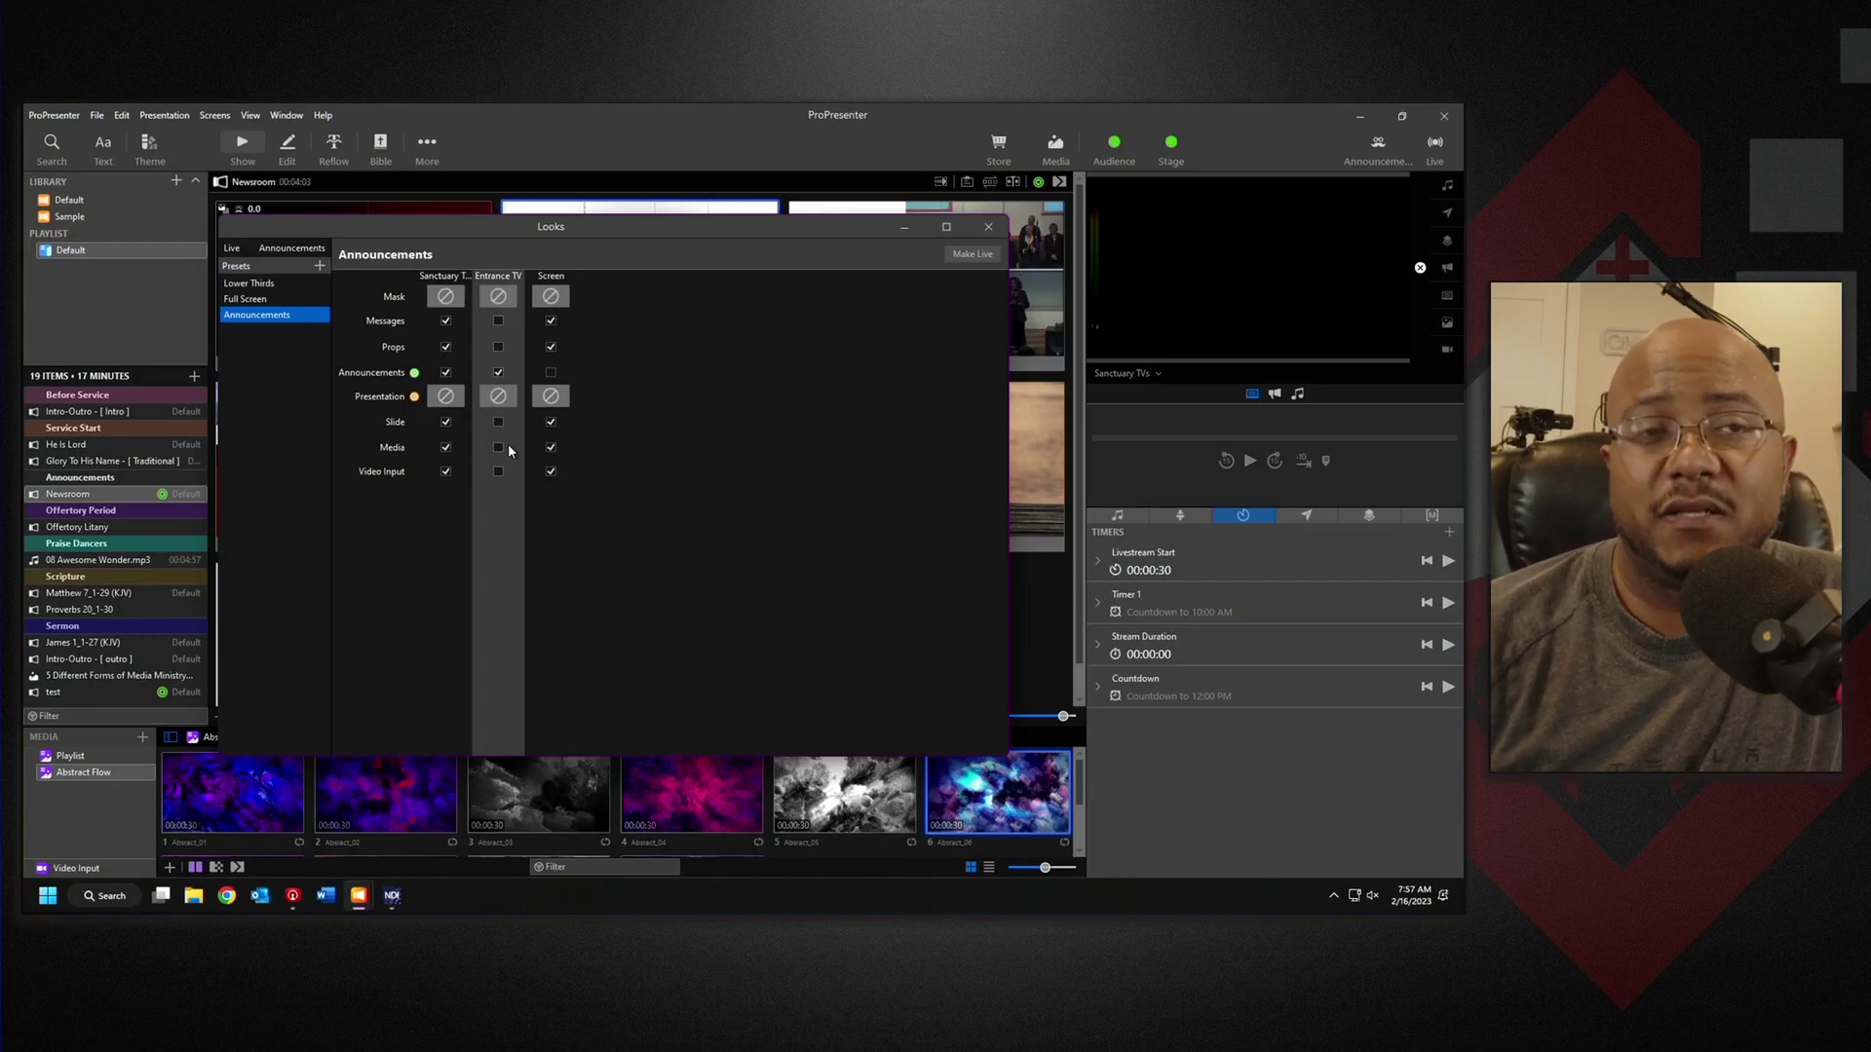
pyautogui.click(258, 301)
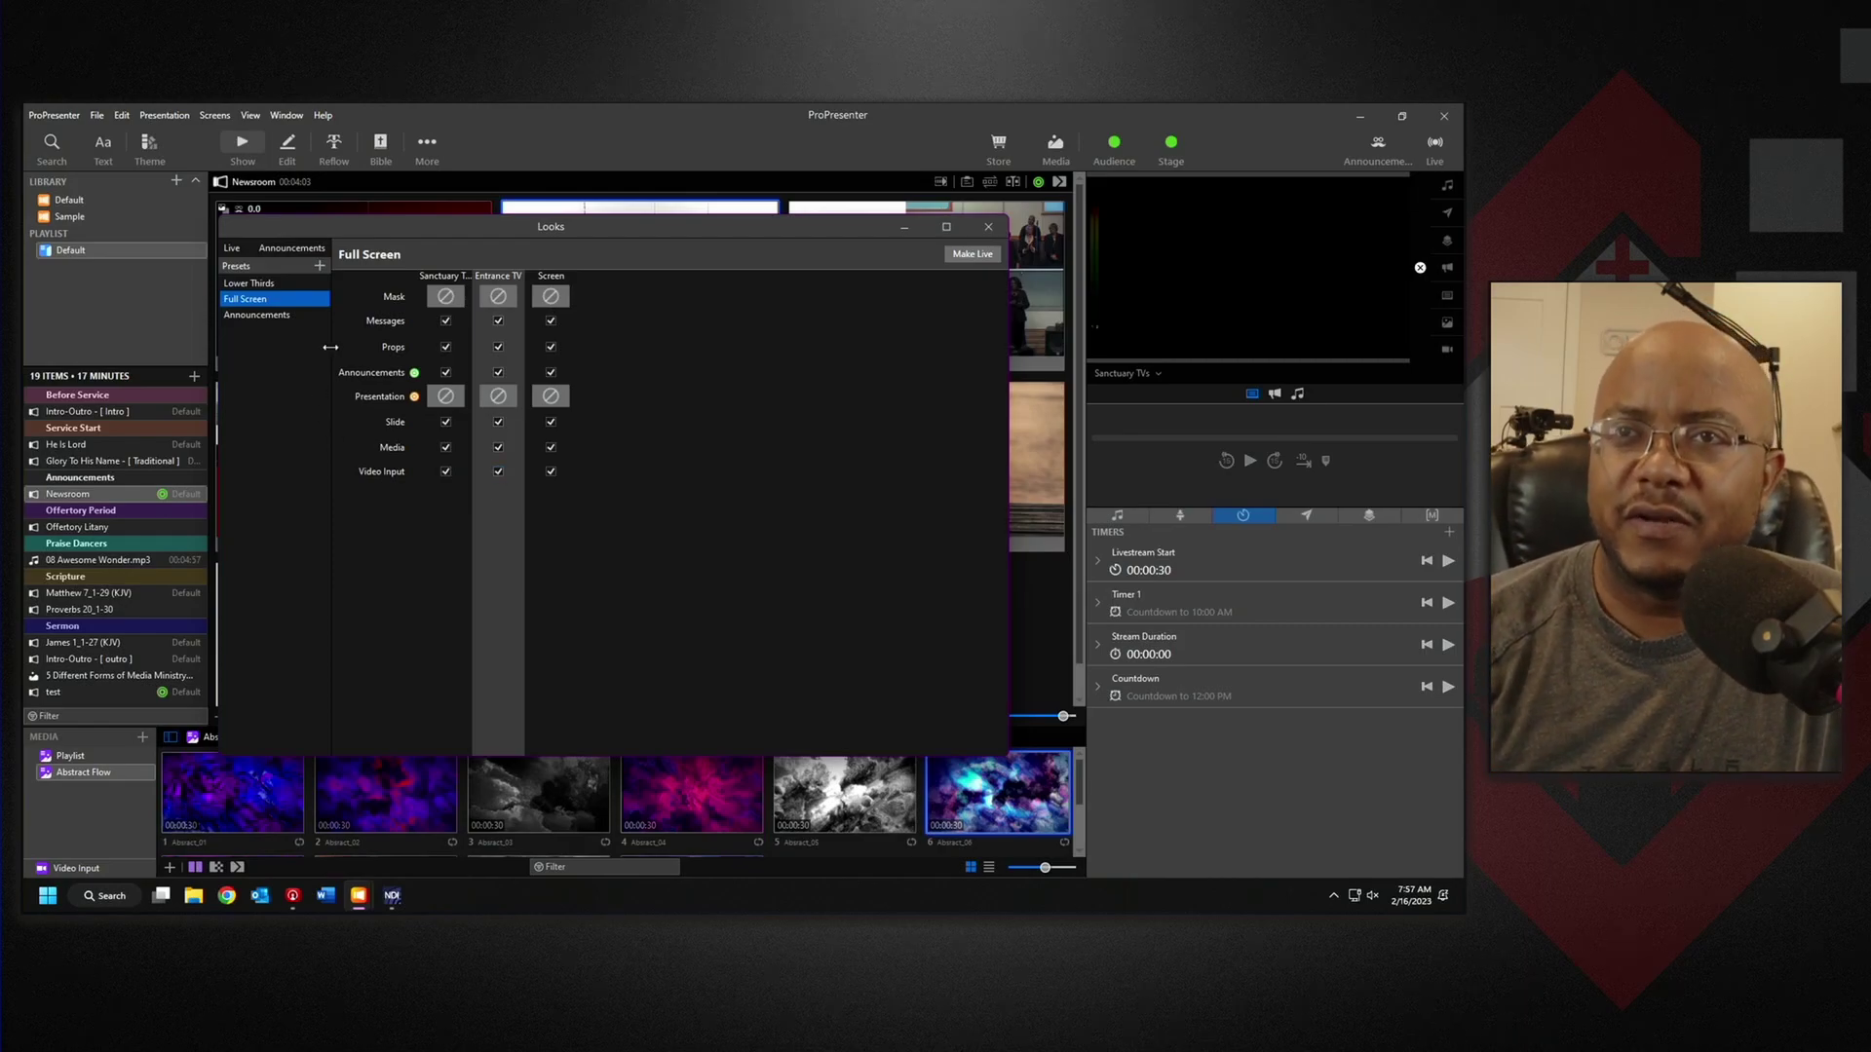
pyautogui.click(997, 230)
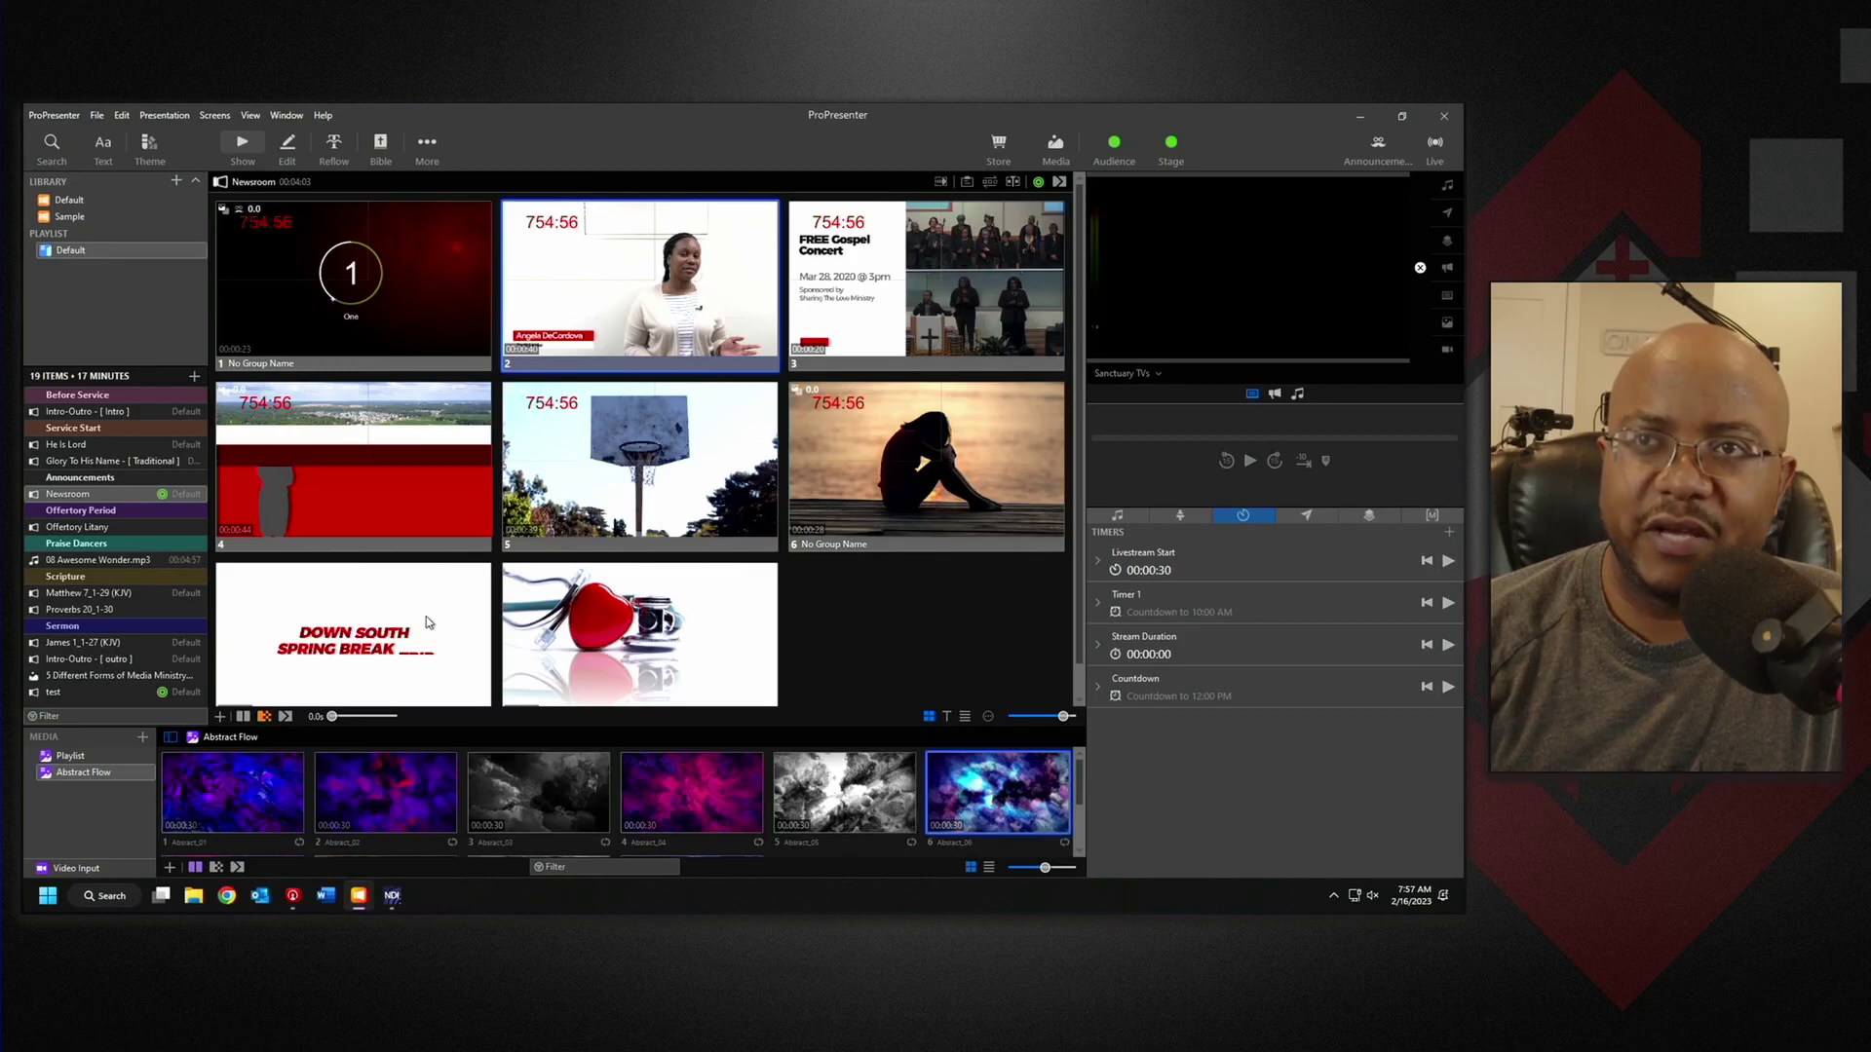
# - Remove the Audience Look action from the first Newsroom slide
pyautogui.rightClick(284, 243)
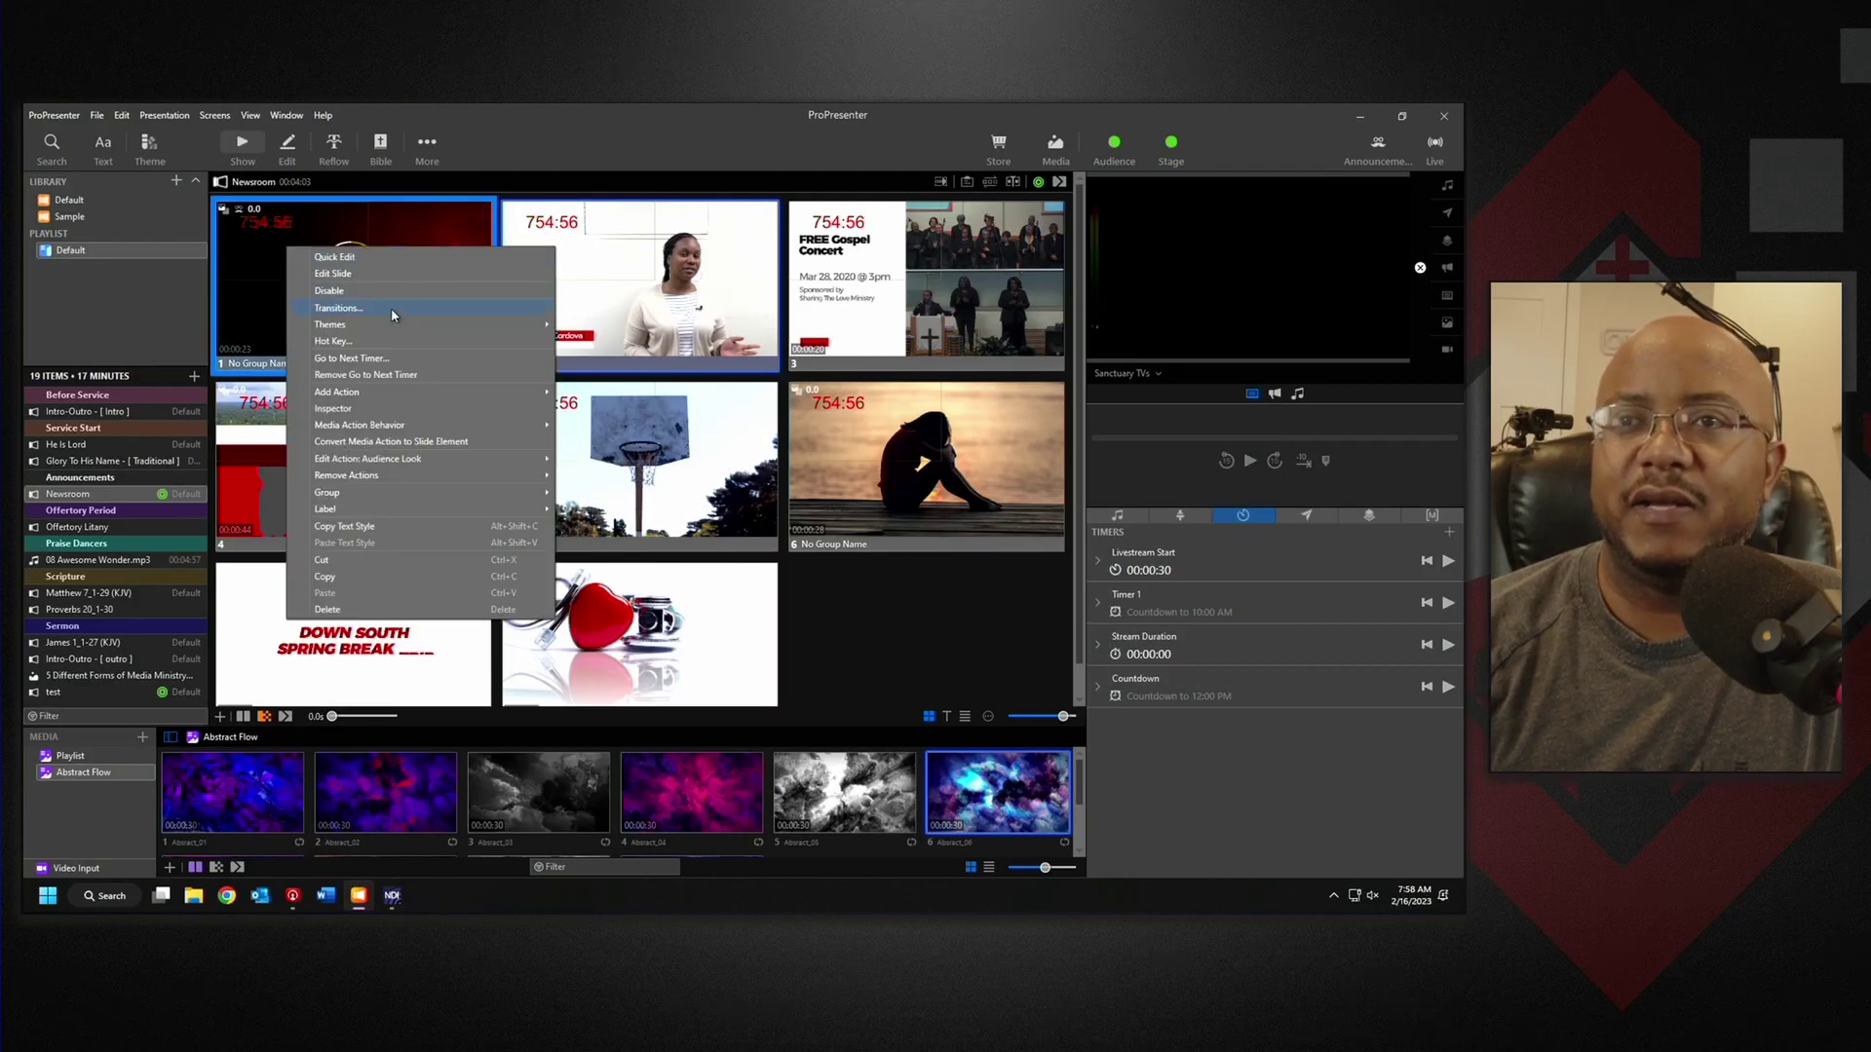
pyautogui.moveTo(391, 397)
pyautogui.moveTo(603, 415)
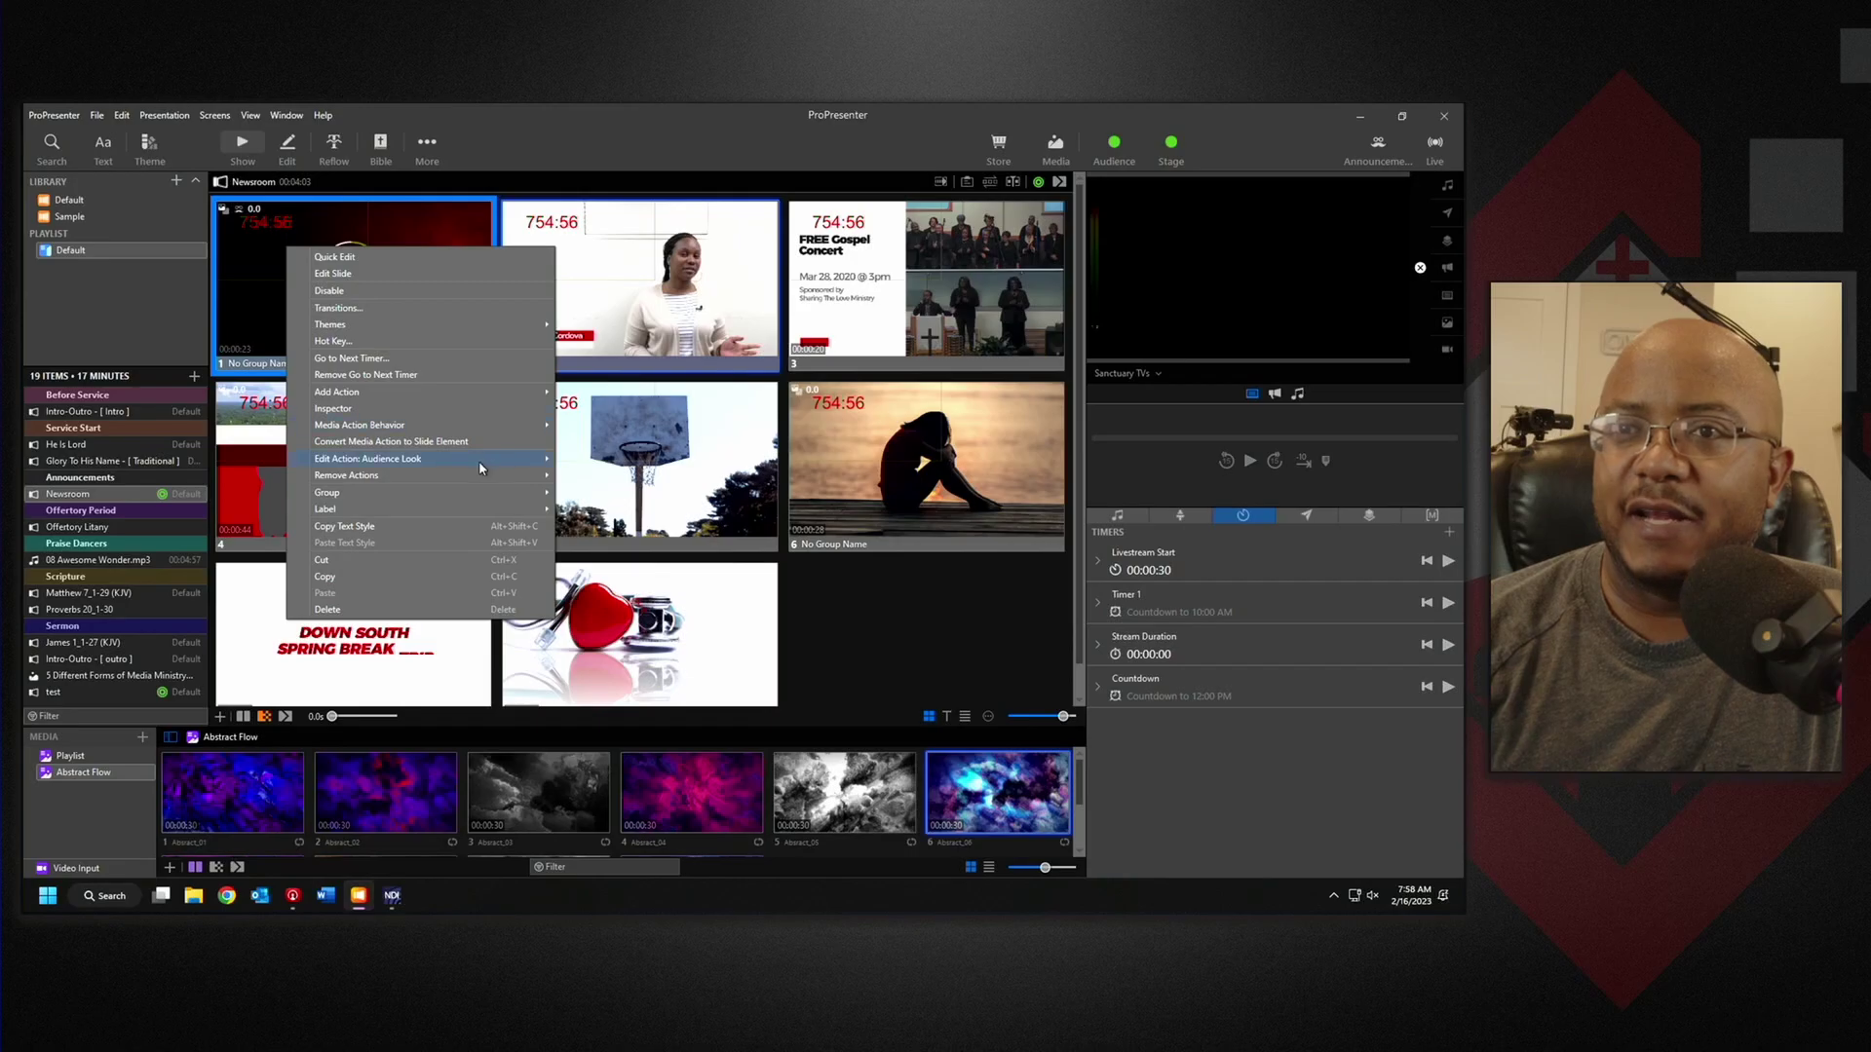
pyautogui.moveTo(479, 484)
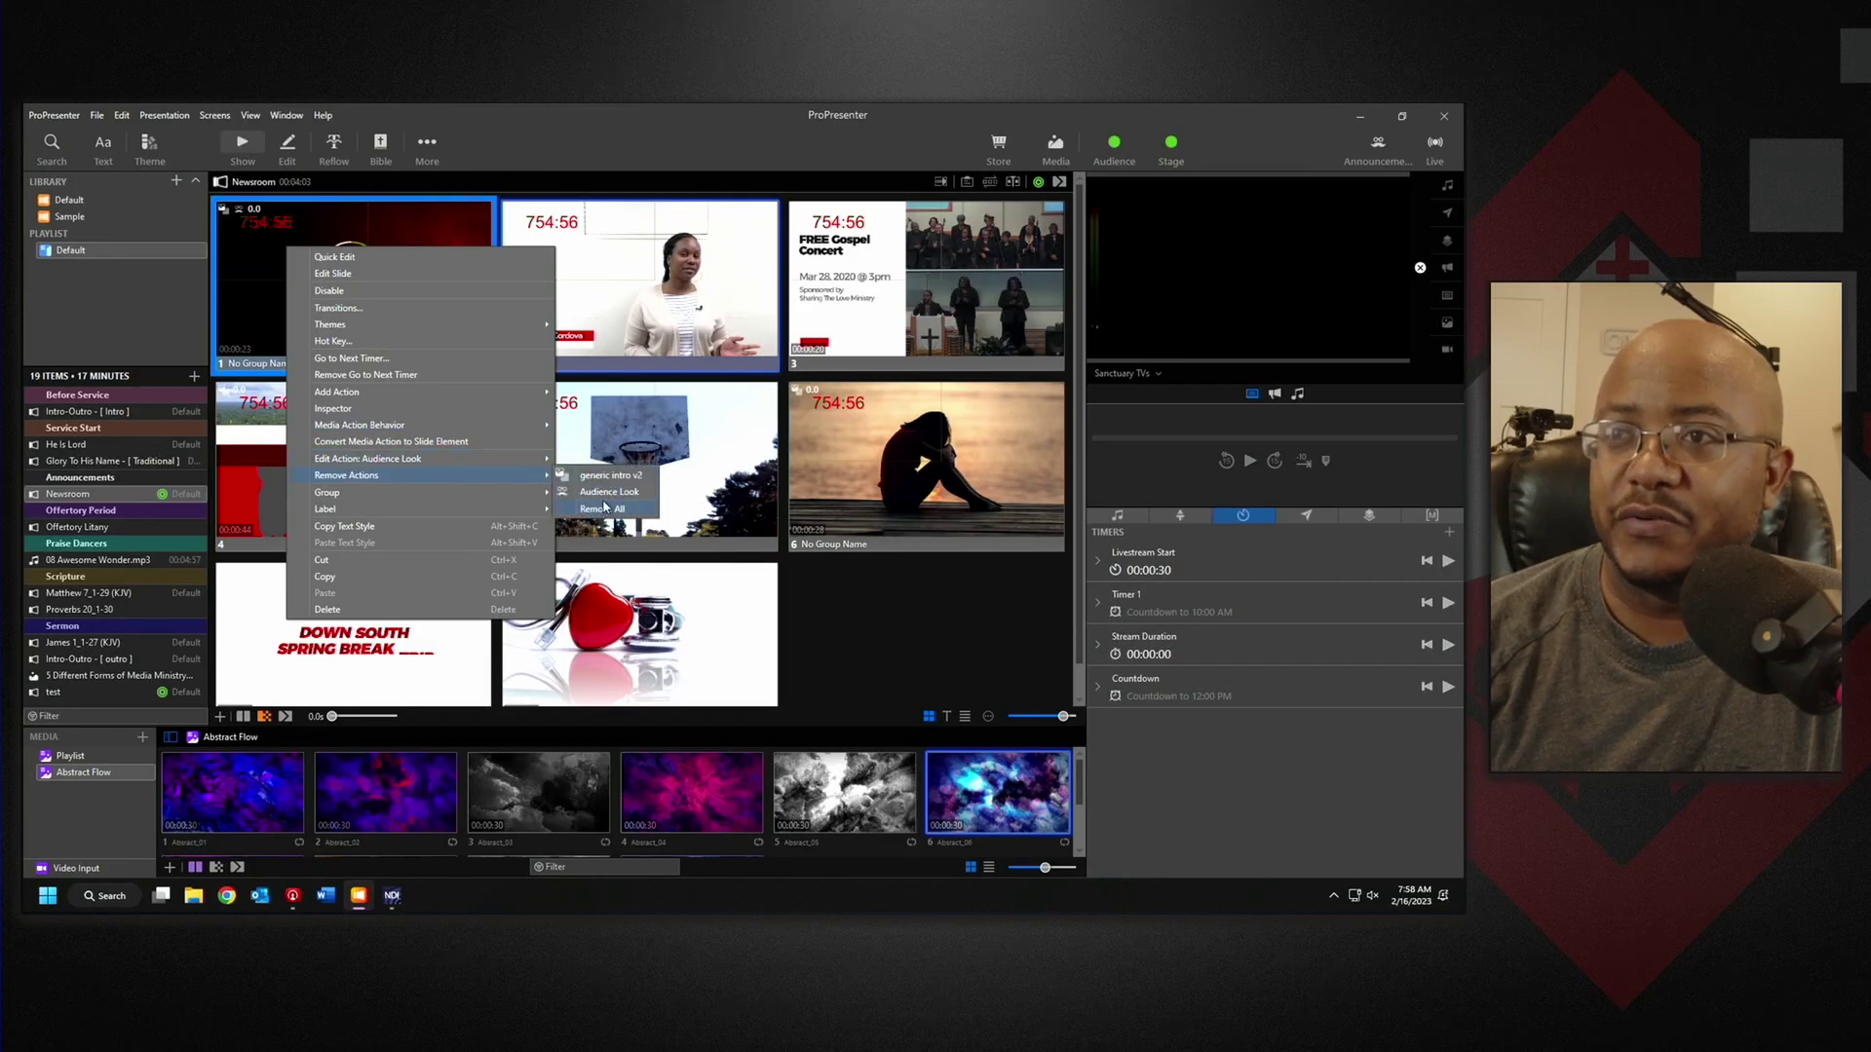
pyautogui.click(604, 508)
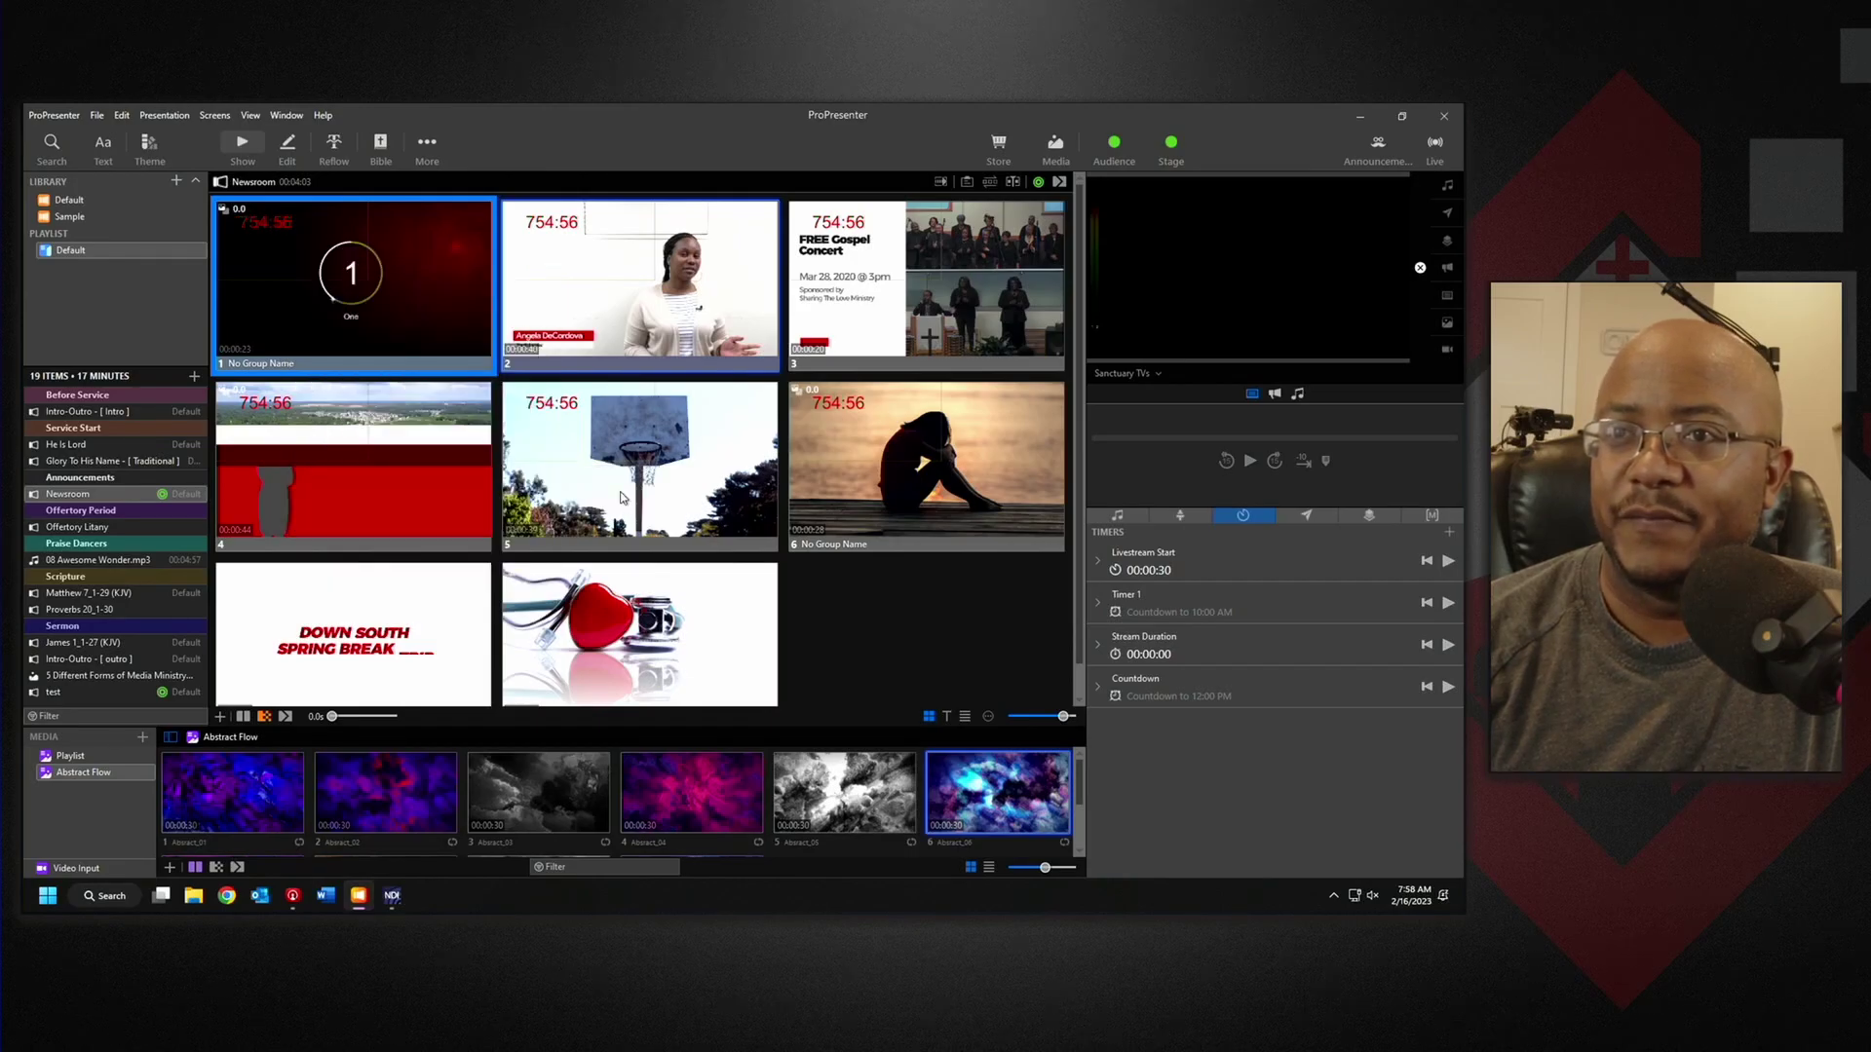
# - Add an Audience Look action to the first Newsroom slide that triggers the Announcements look
pyautogui.rightClick(271, 234)
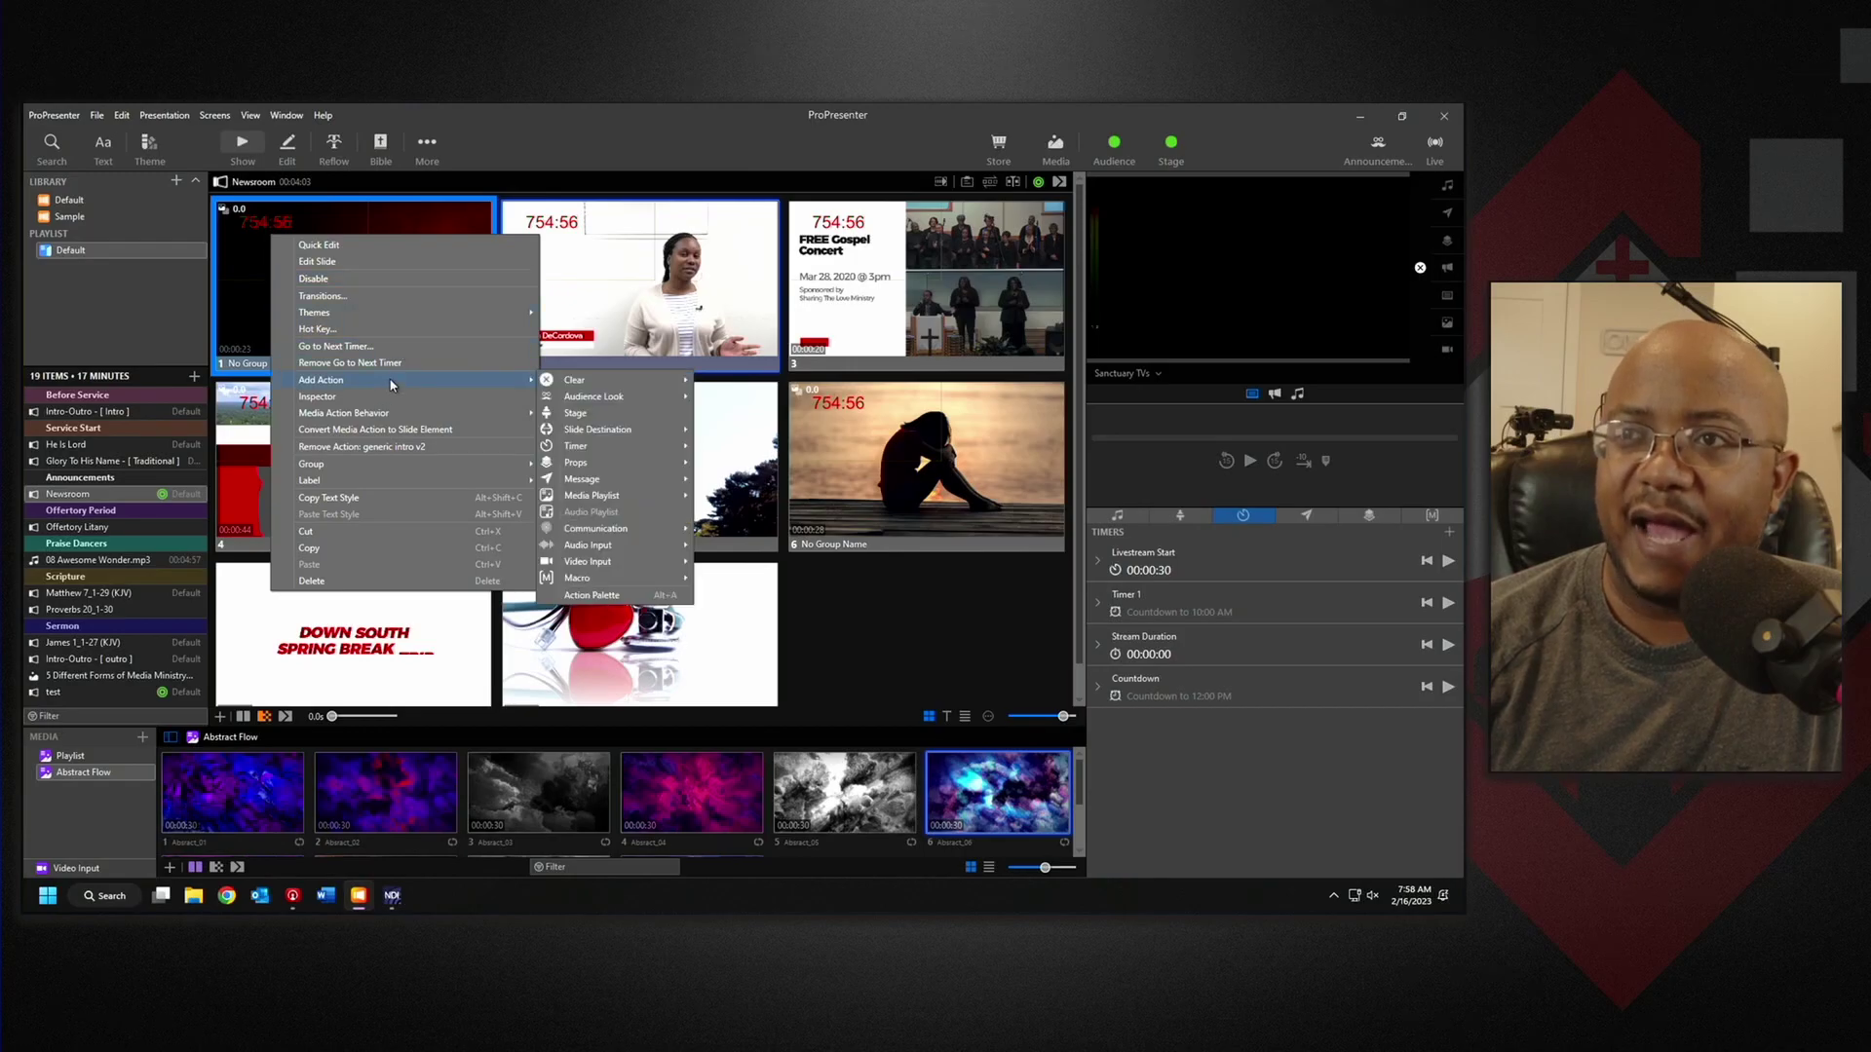
pyautogui.moveTo(589, 400)
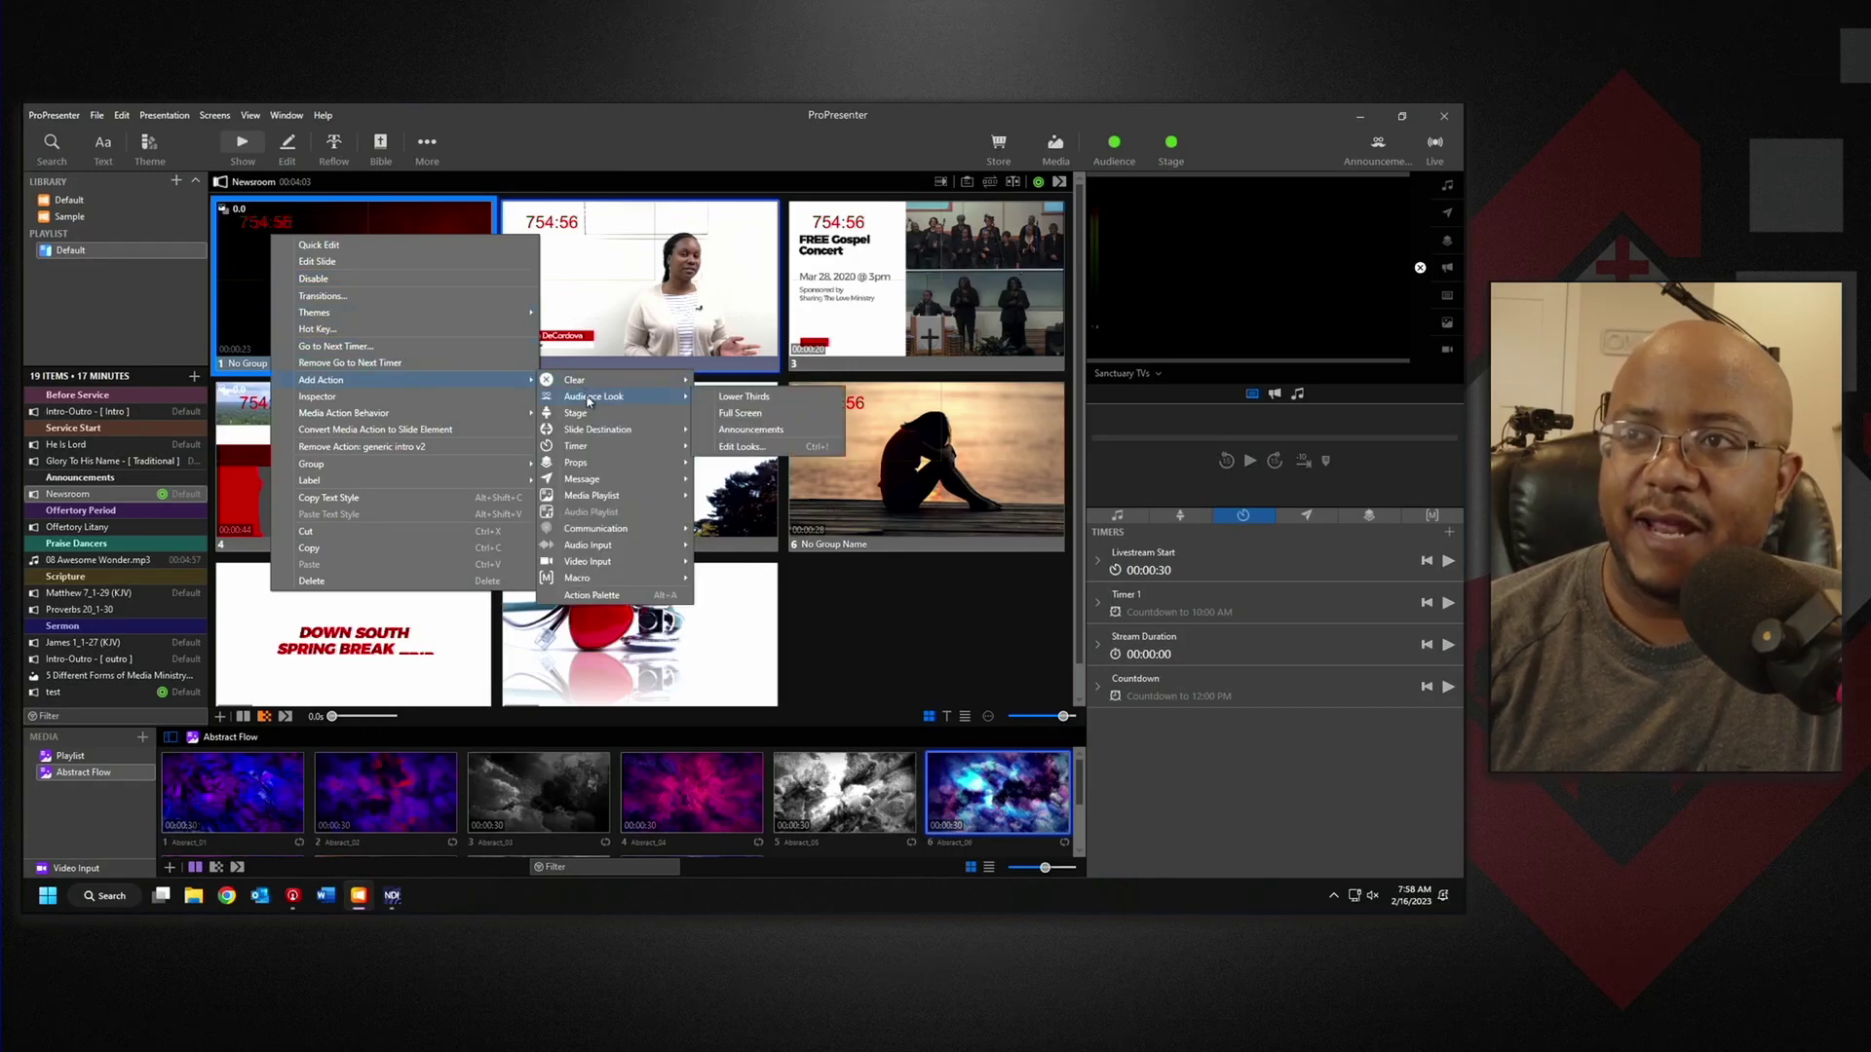
pyautogui.click(749, 432)
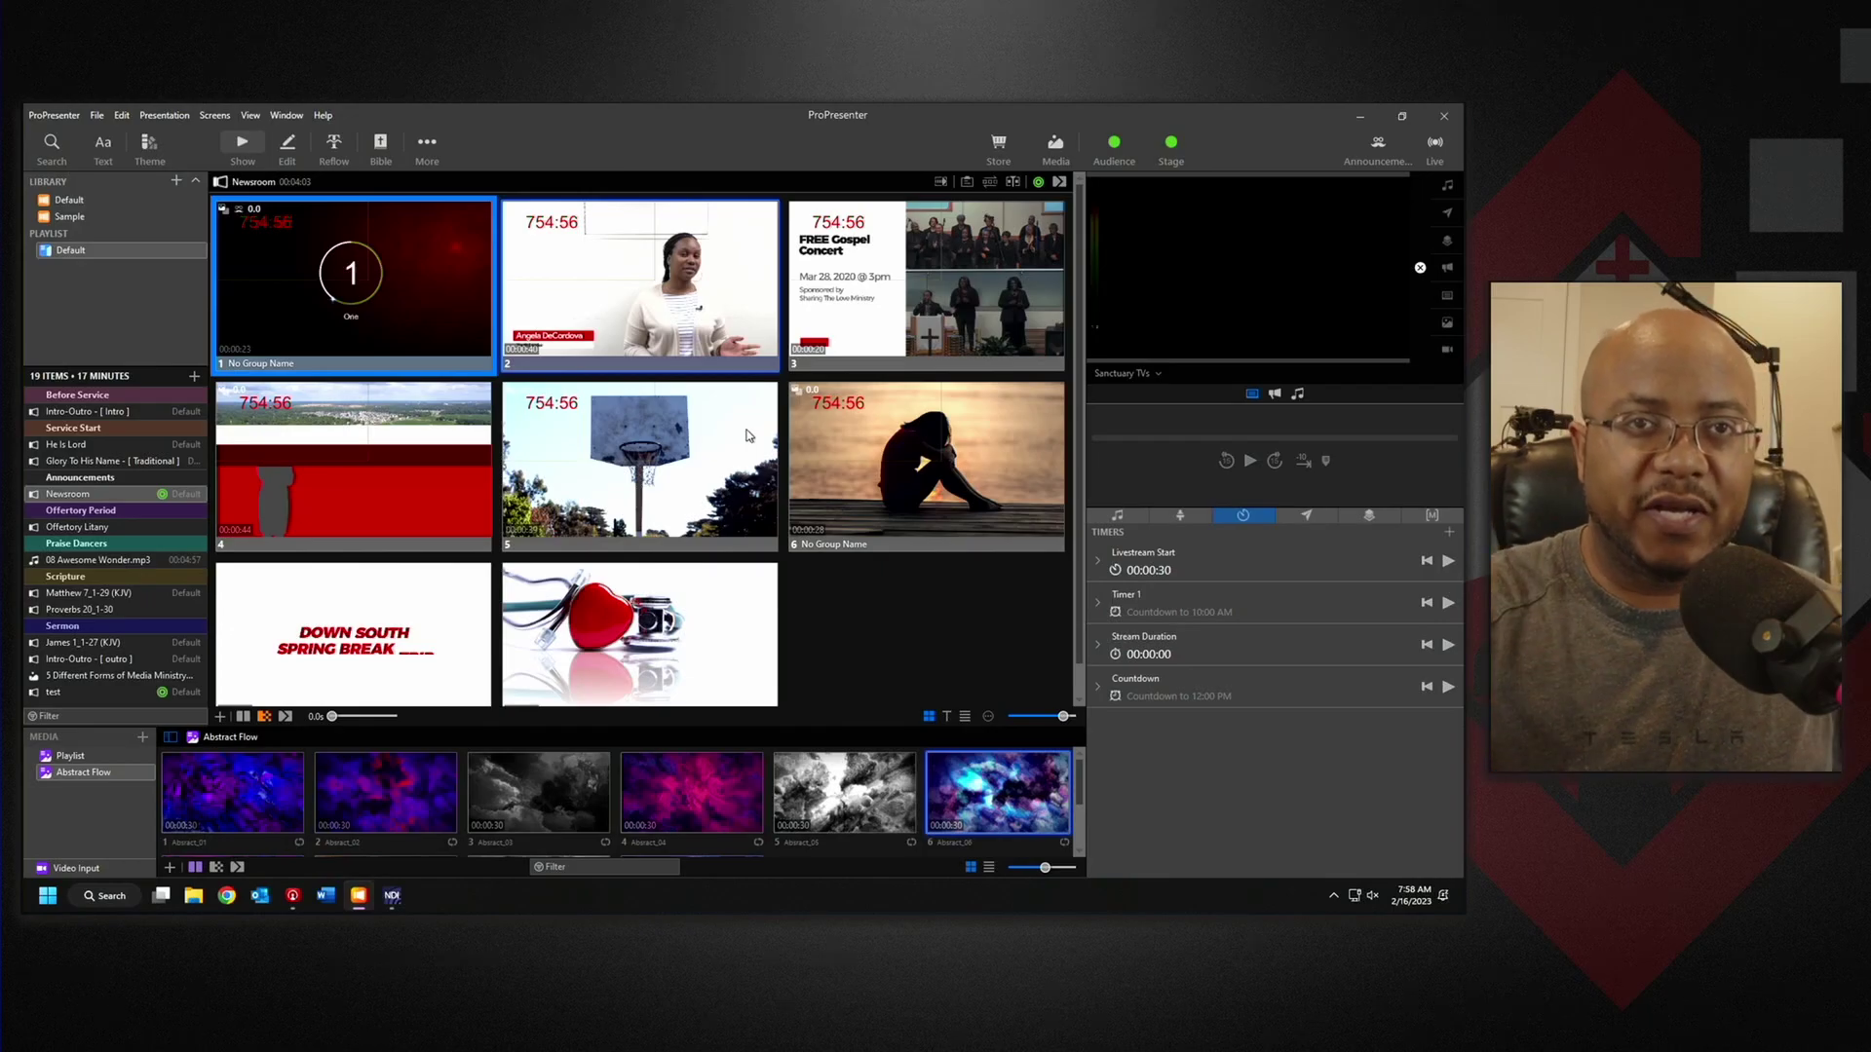
pyautogui.click(409, 261)
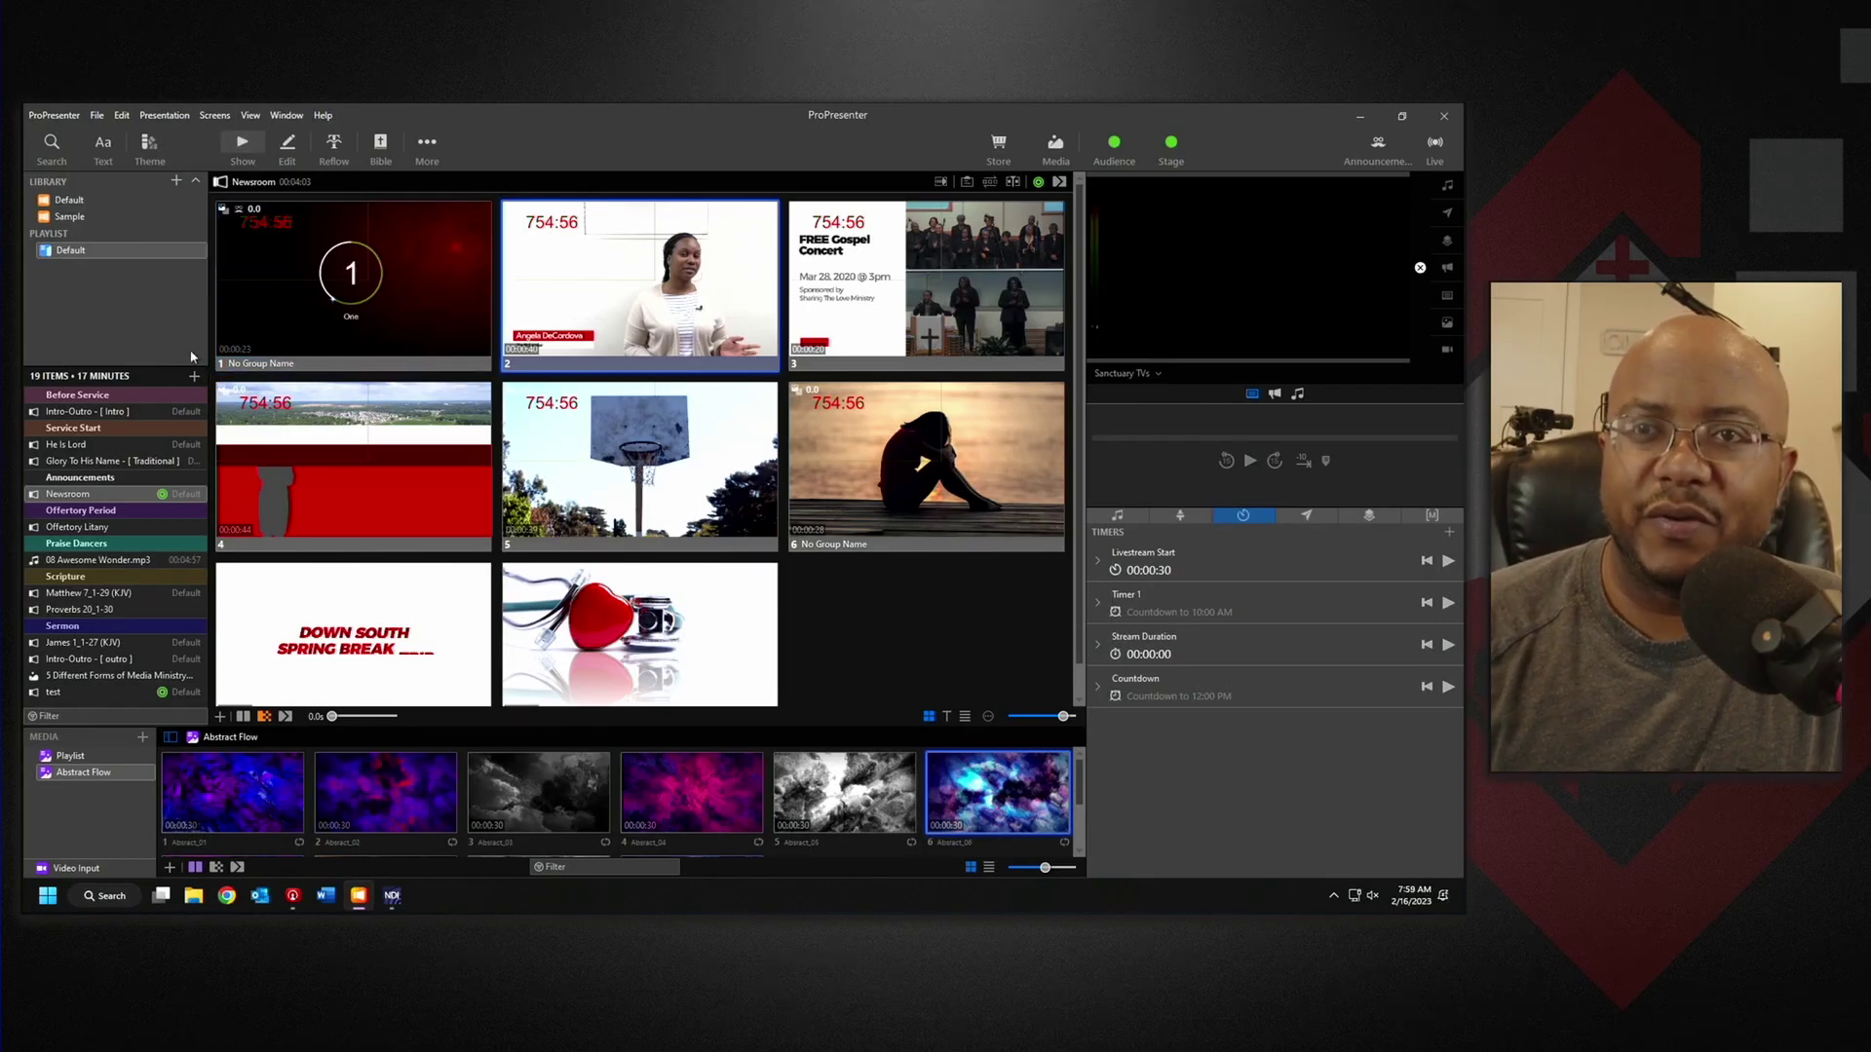
# - Review the Newsroom item's destination options and the Announcements look's screen settings, closing the Looks window when done
pyautogui.rightClick(89, 496)
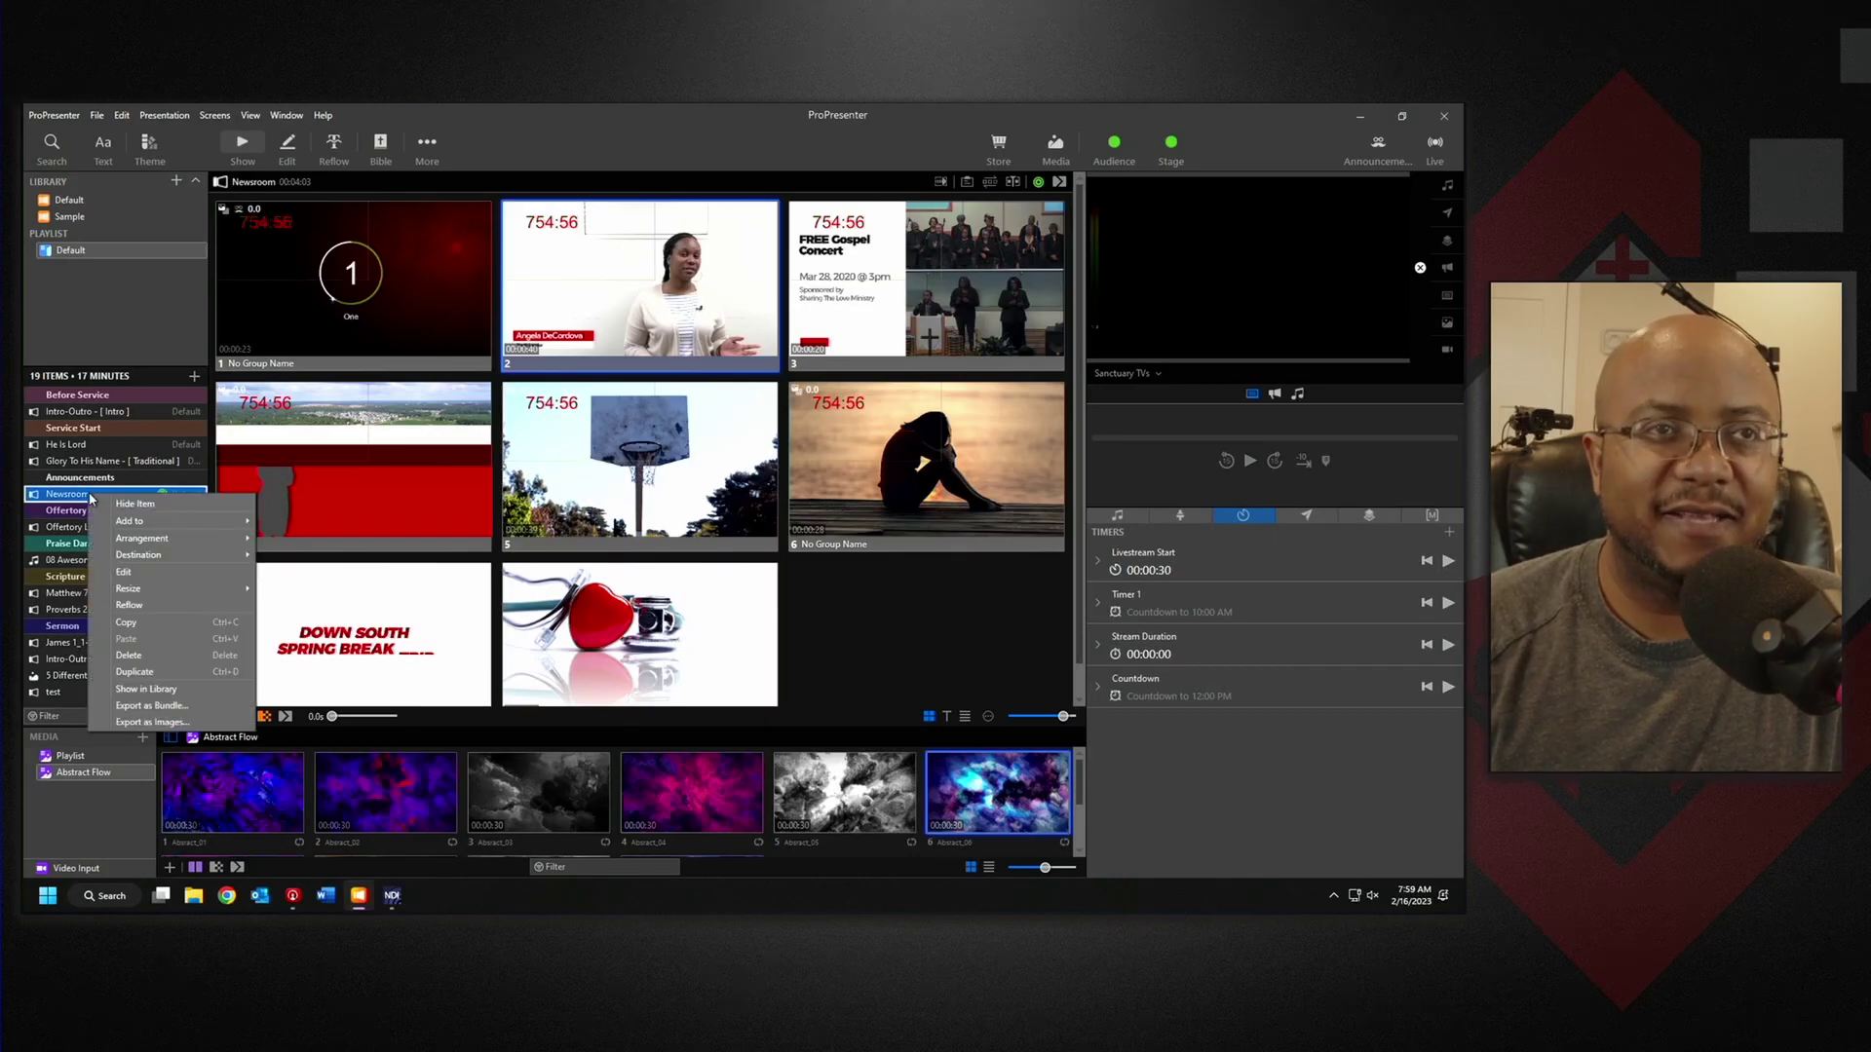
pyautogui.moveTo(157, 558)
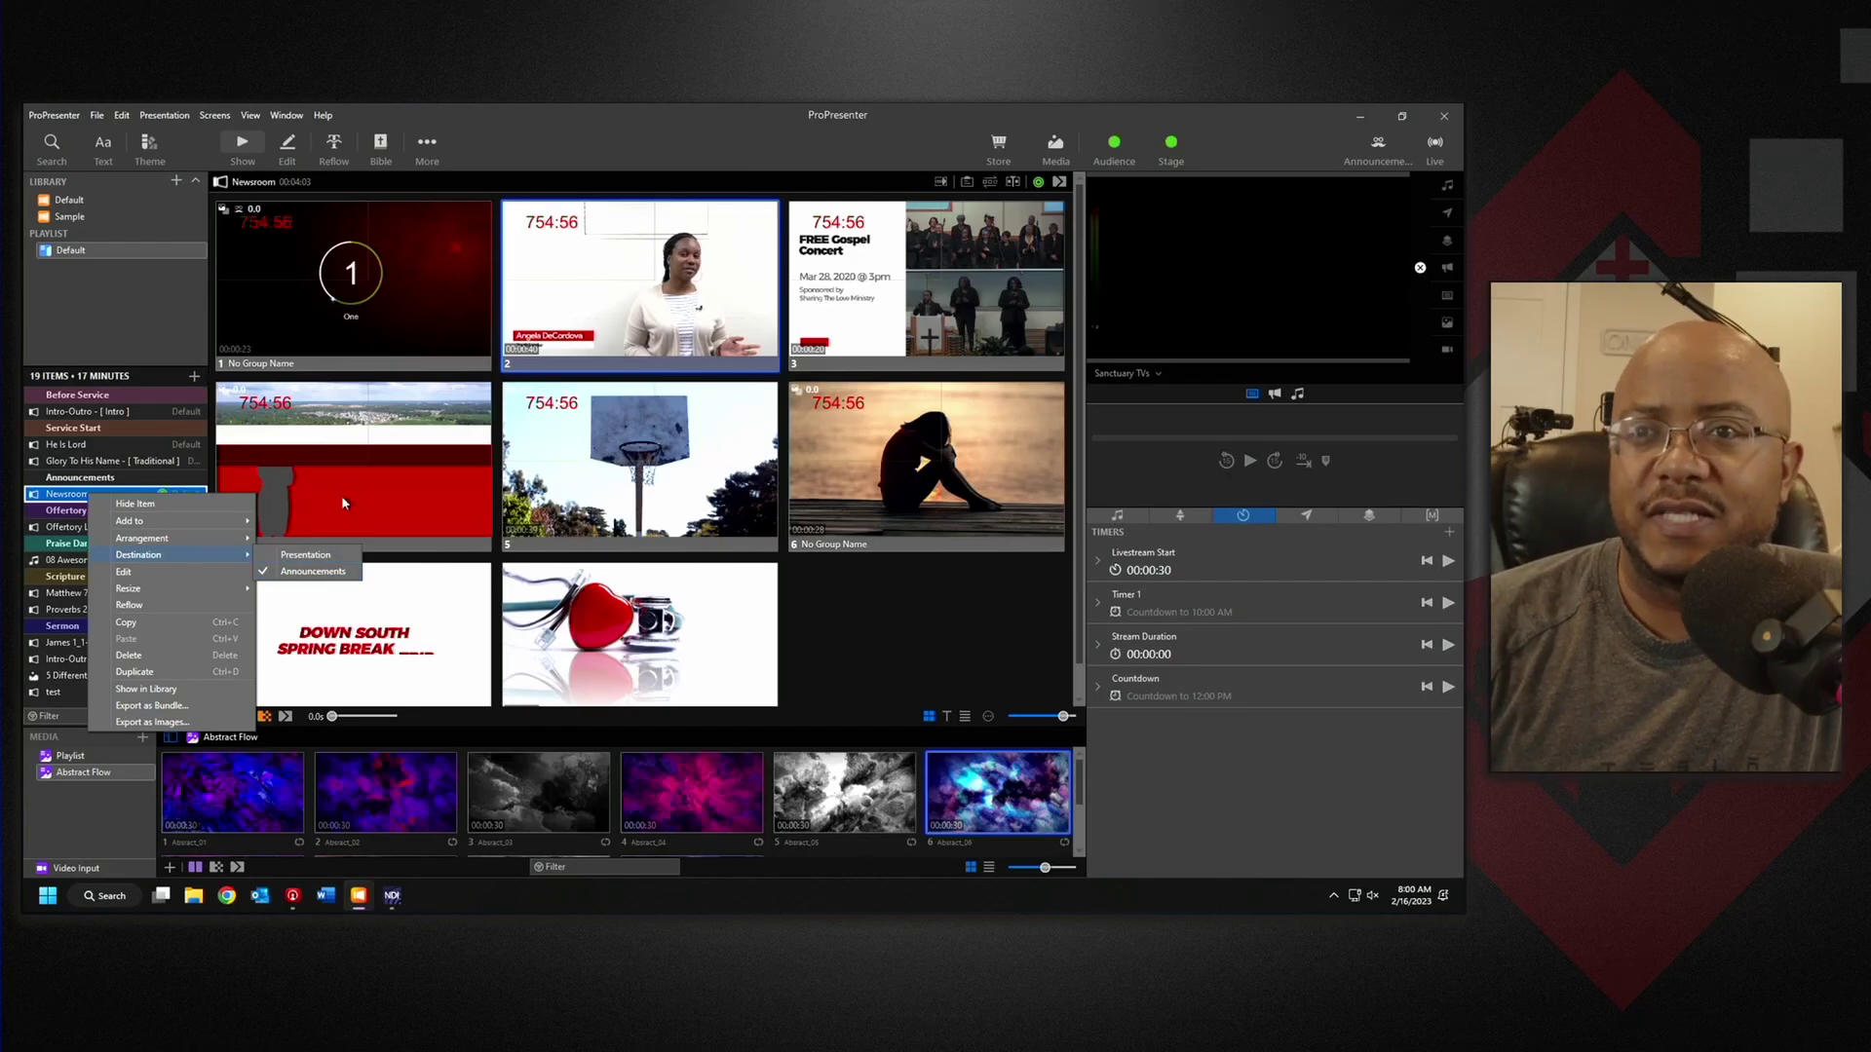
pyautogui.click(251, 115)
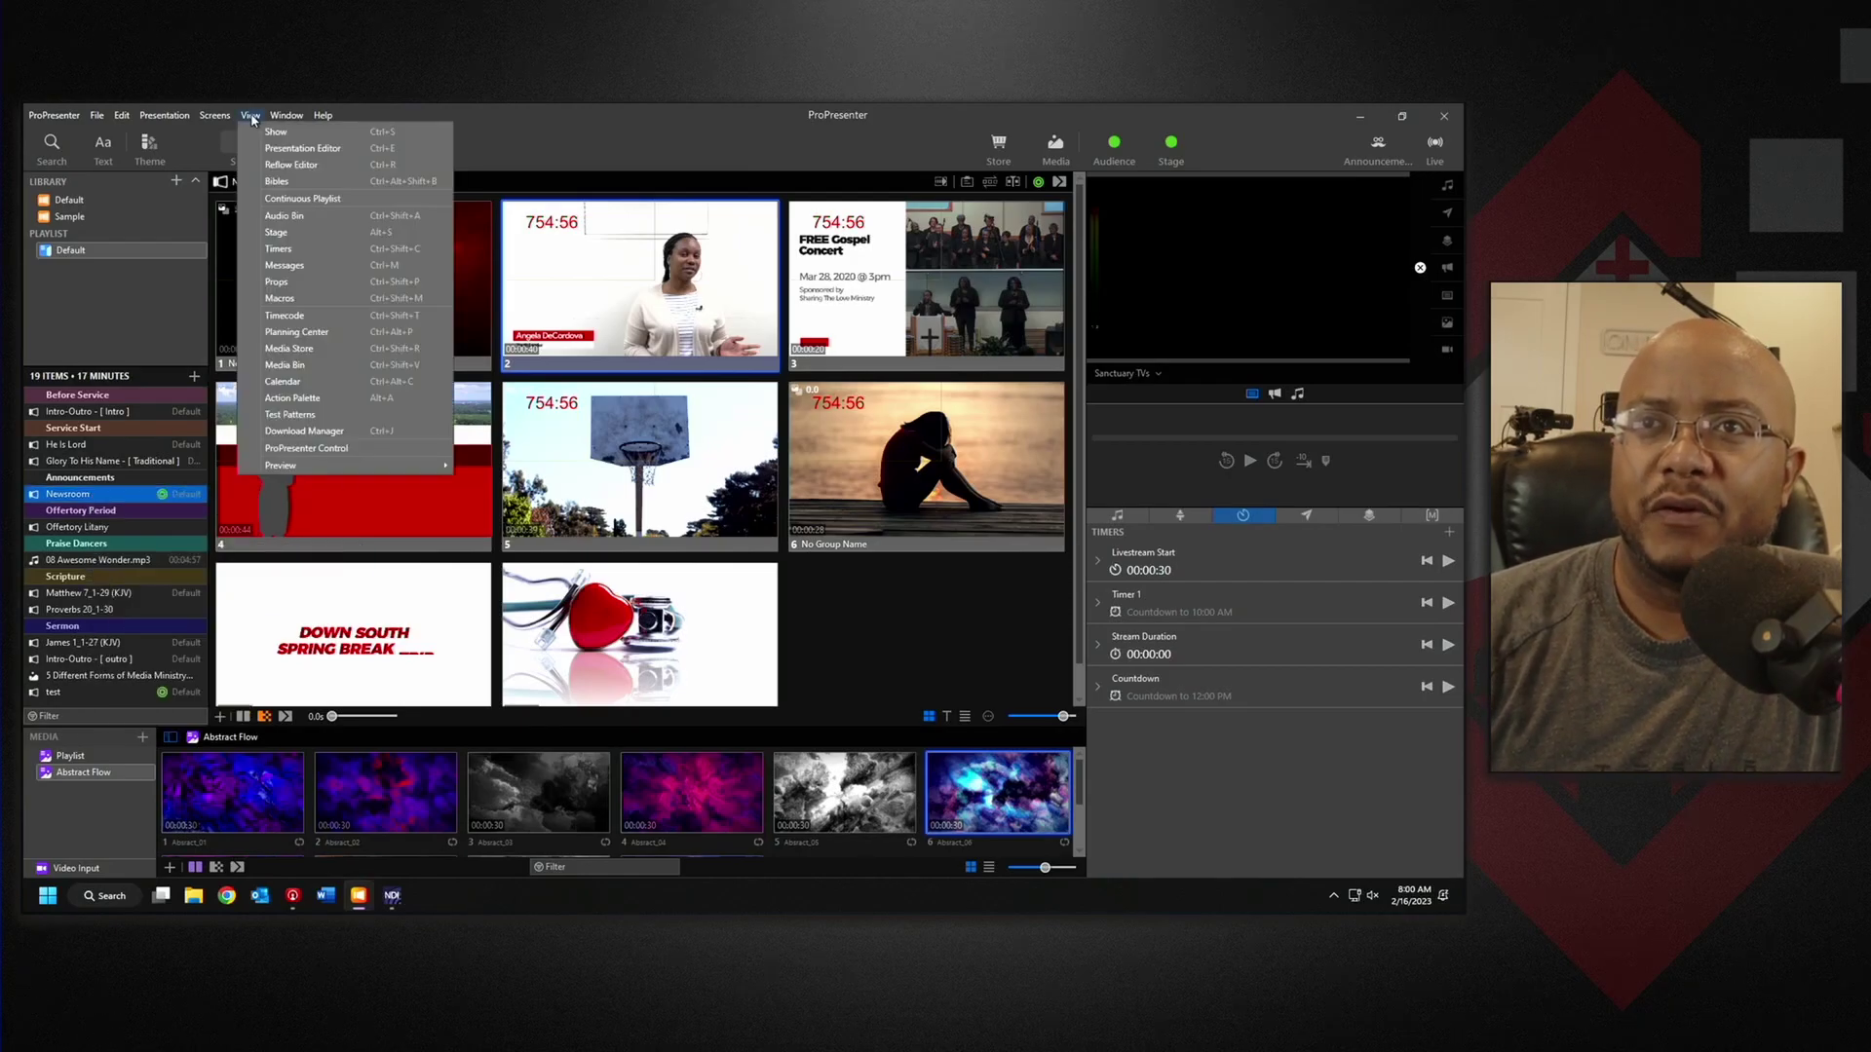
pyautogui.moveTo(215, 115)
pyautogui.click(226, 185)
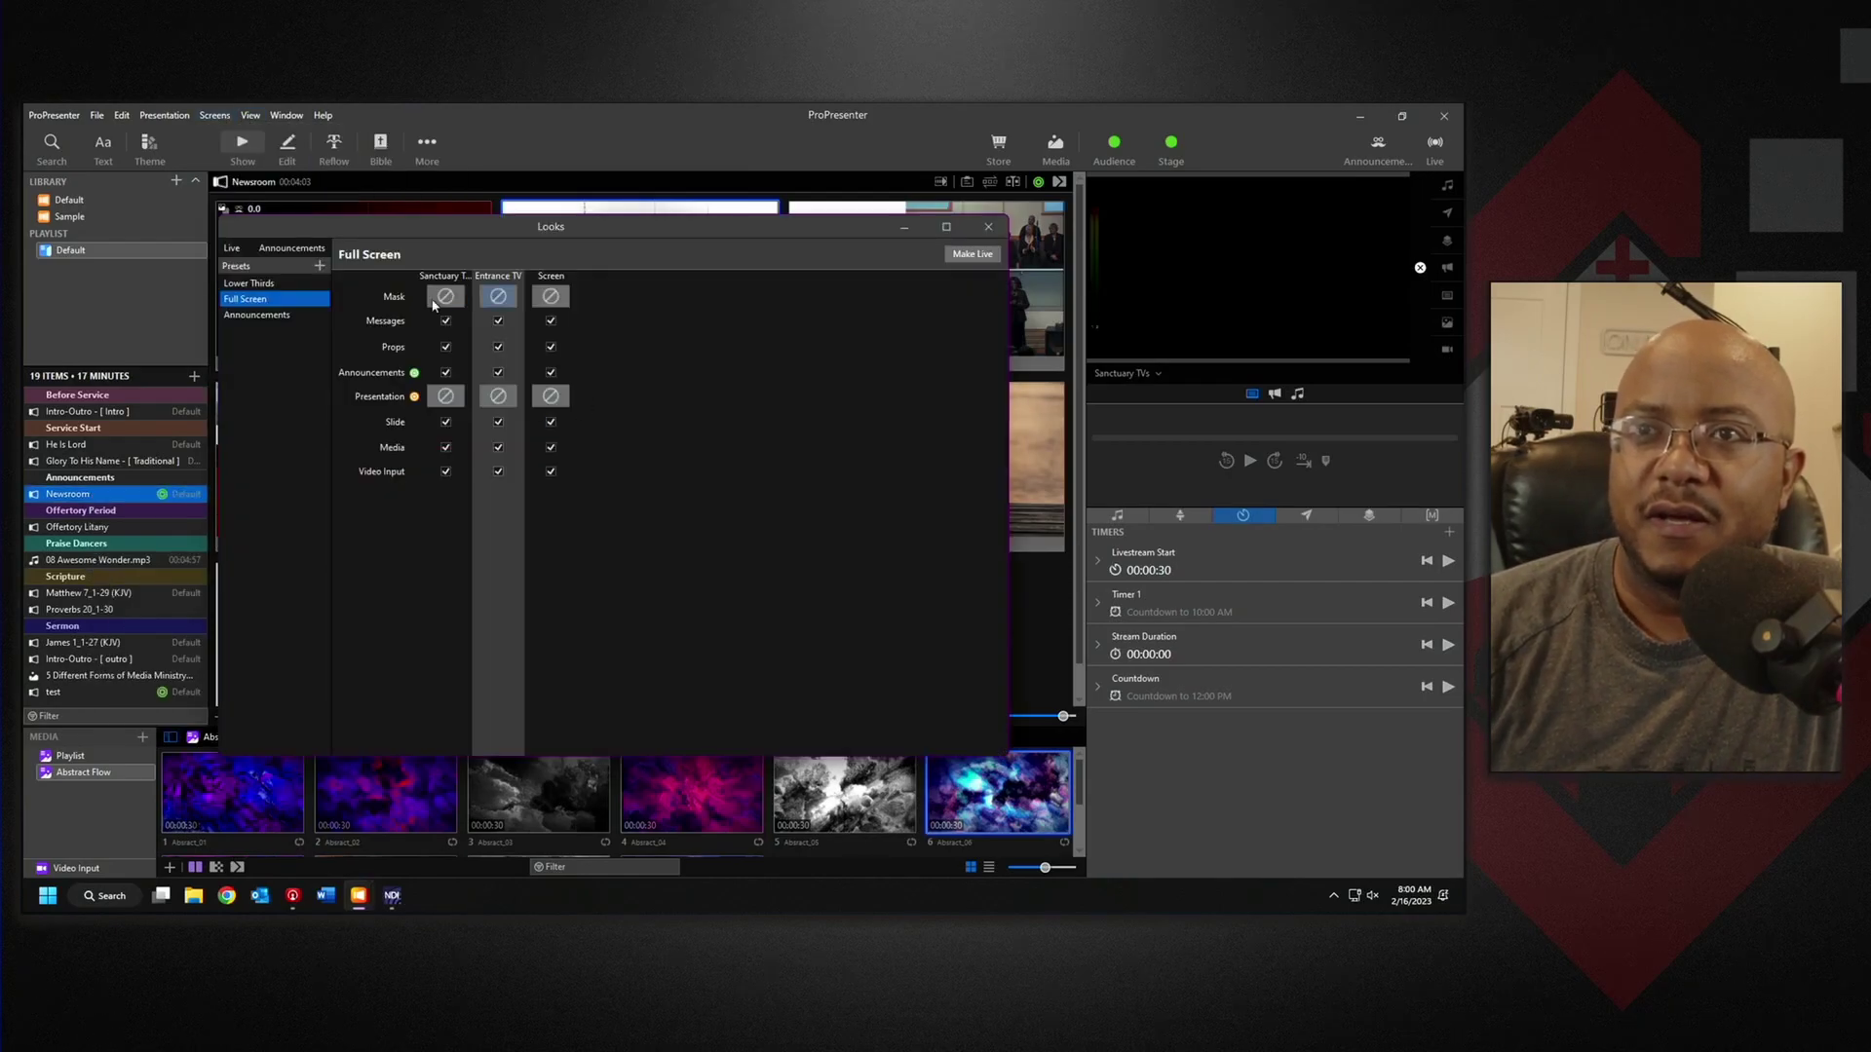
pyautogui.click(256, 315)
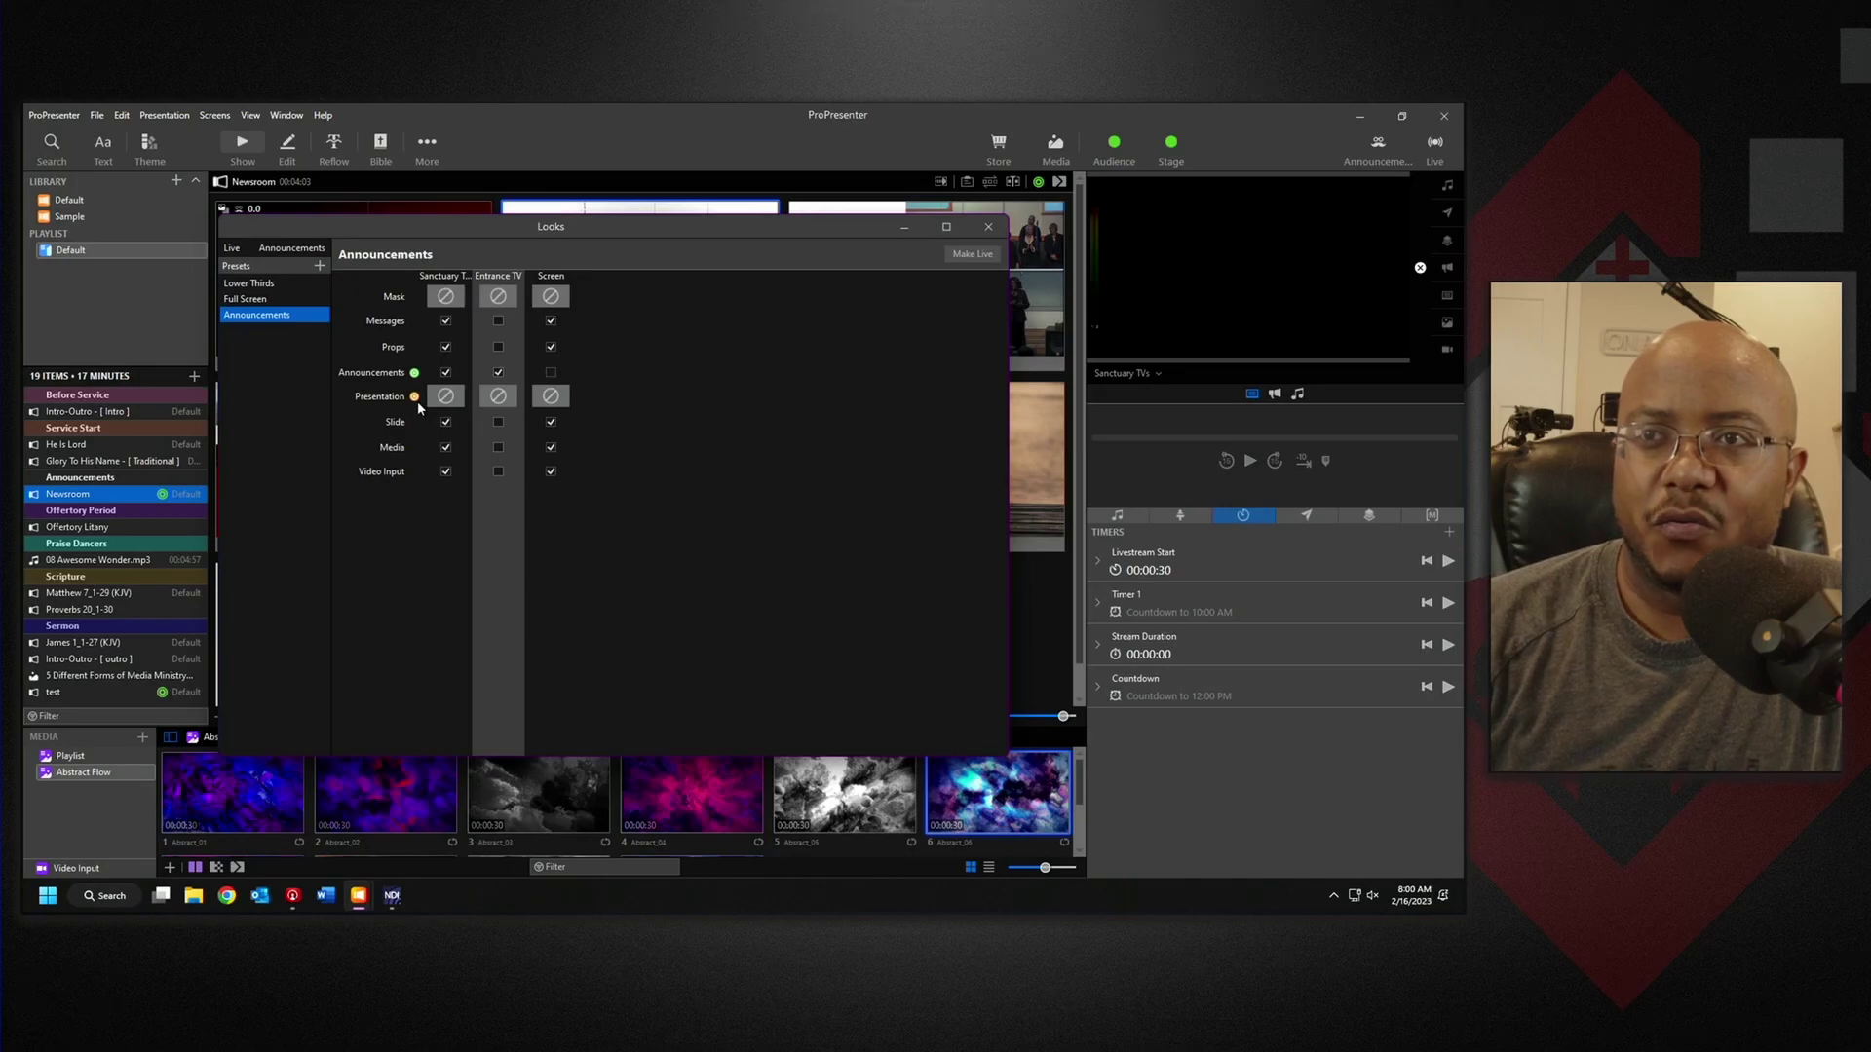
pyautogui.click(987, 229)
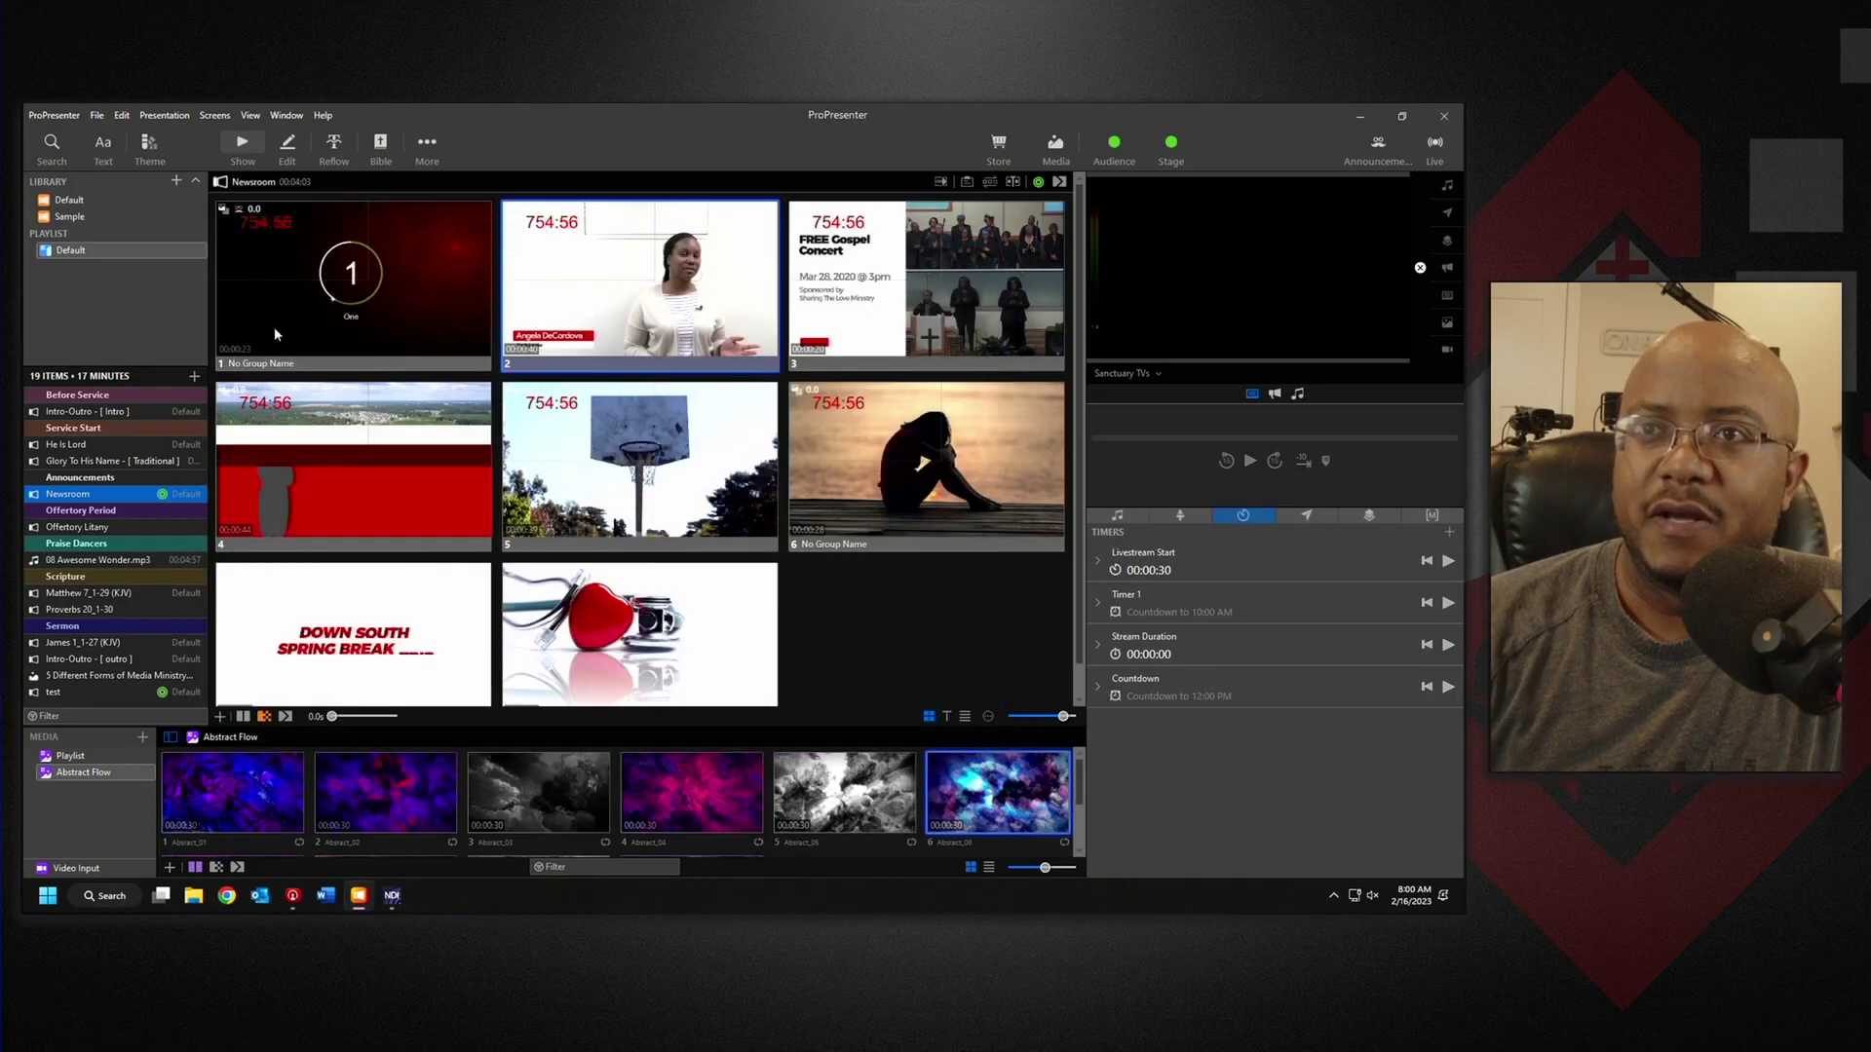
# - Open the Intro-Outro playlist item under Before Service to view its slides
pyautogui.click(118, 415)
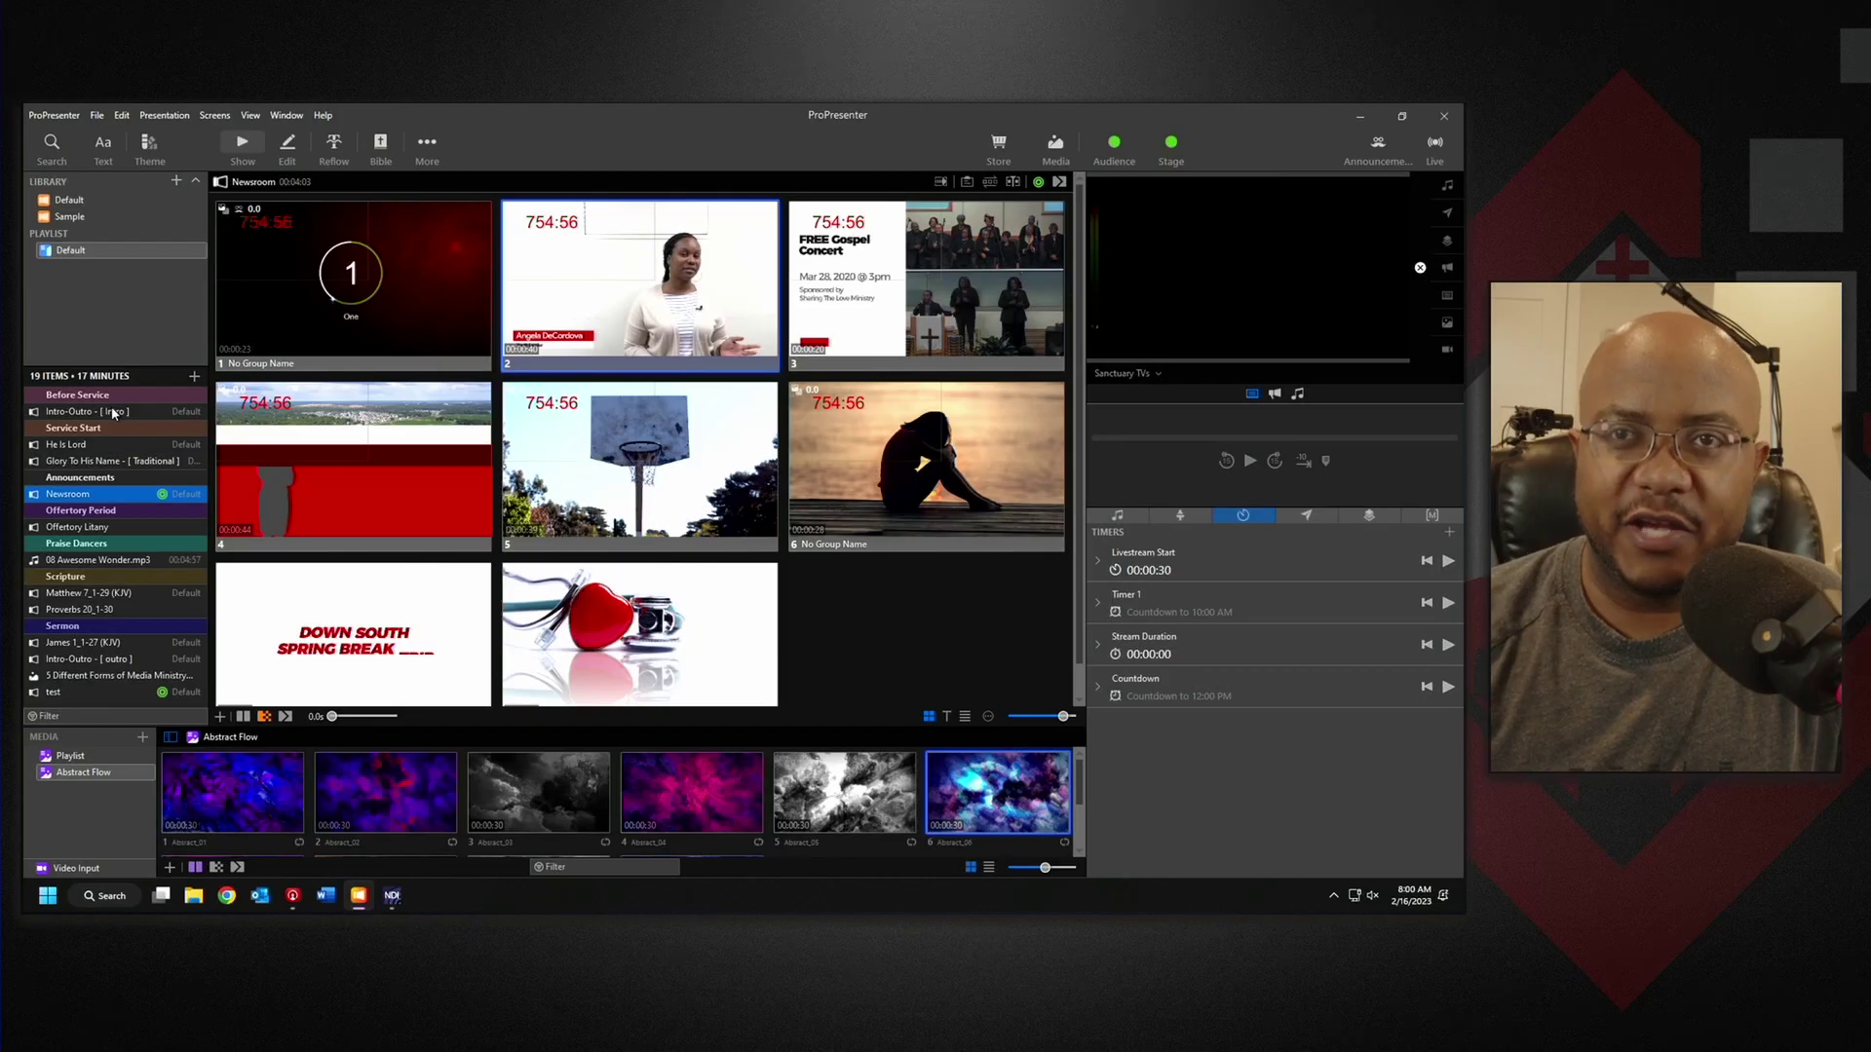
pyautogui.click(115, 415)
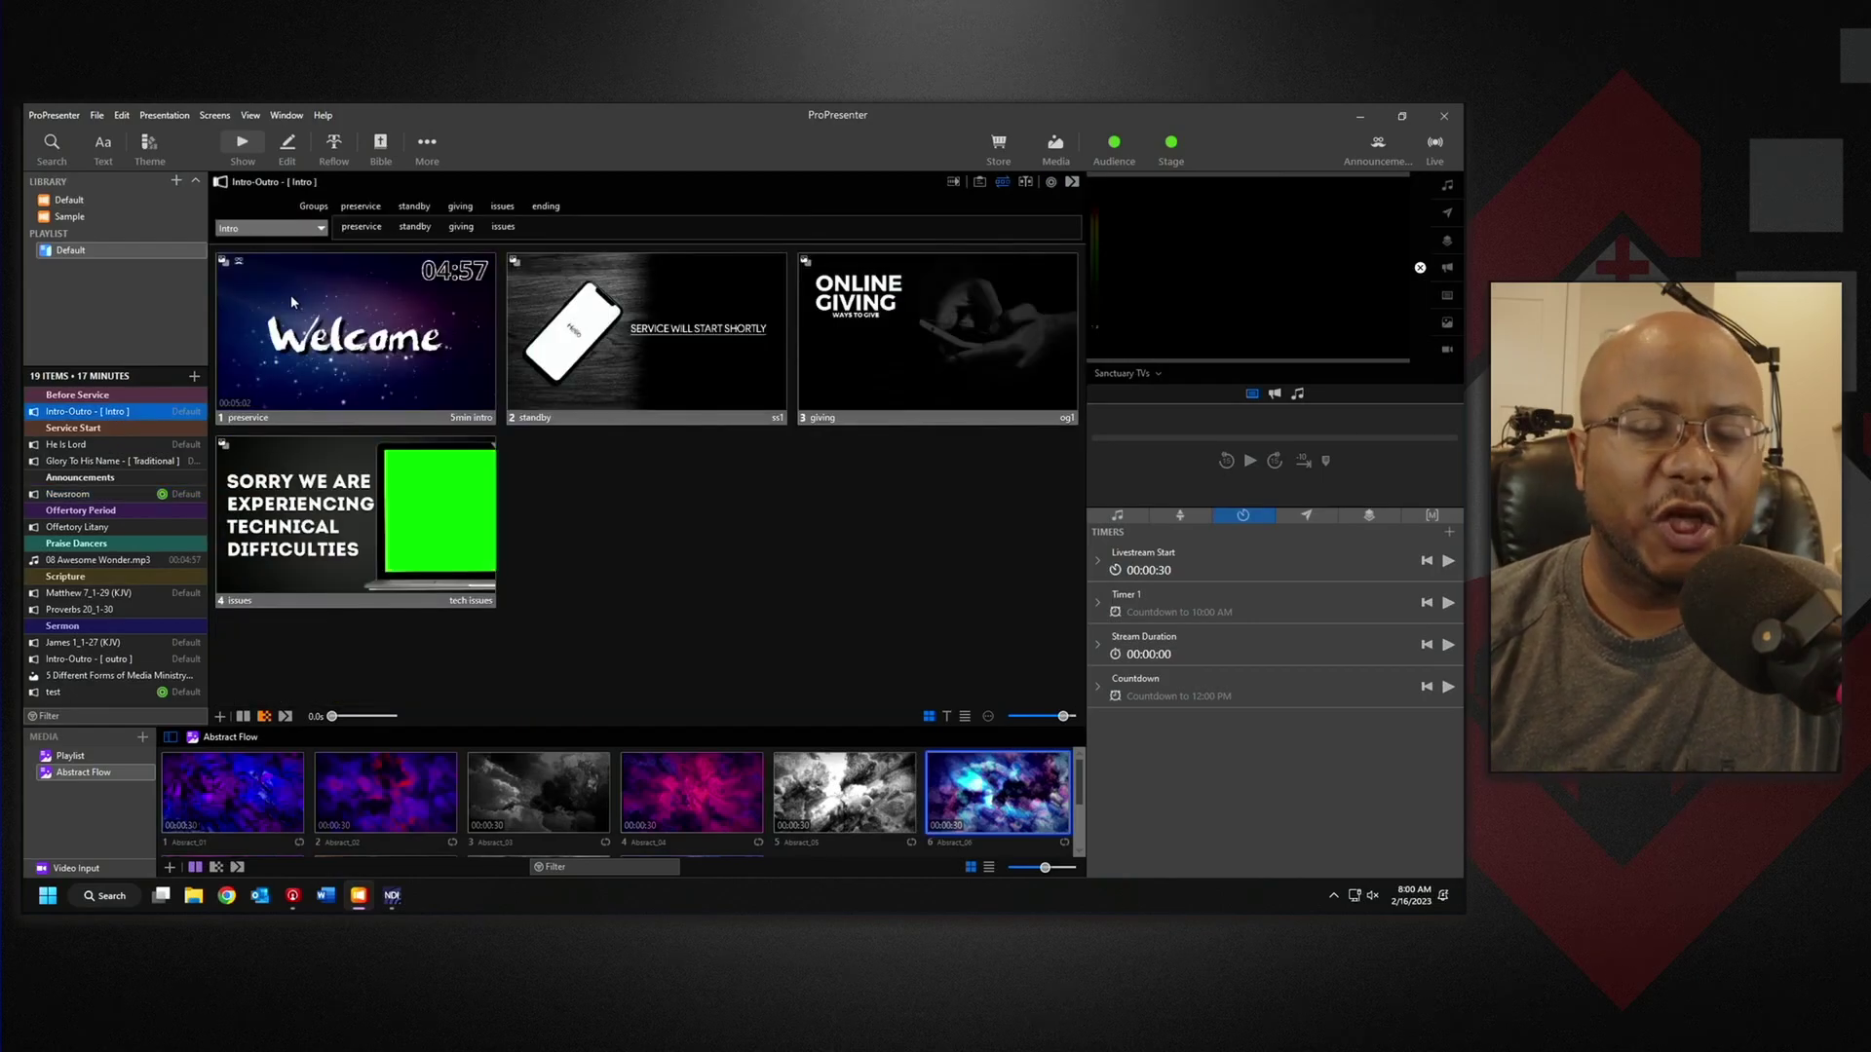
# - Check which look the Audience Look action on the Welcome slide triggers, leaving it unchanged
pyautogui.rightClick(339, 300)
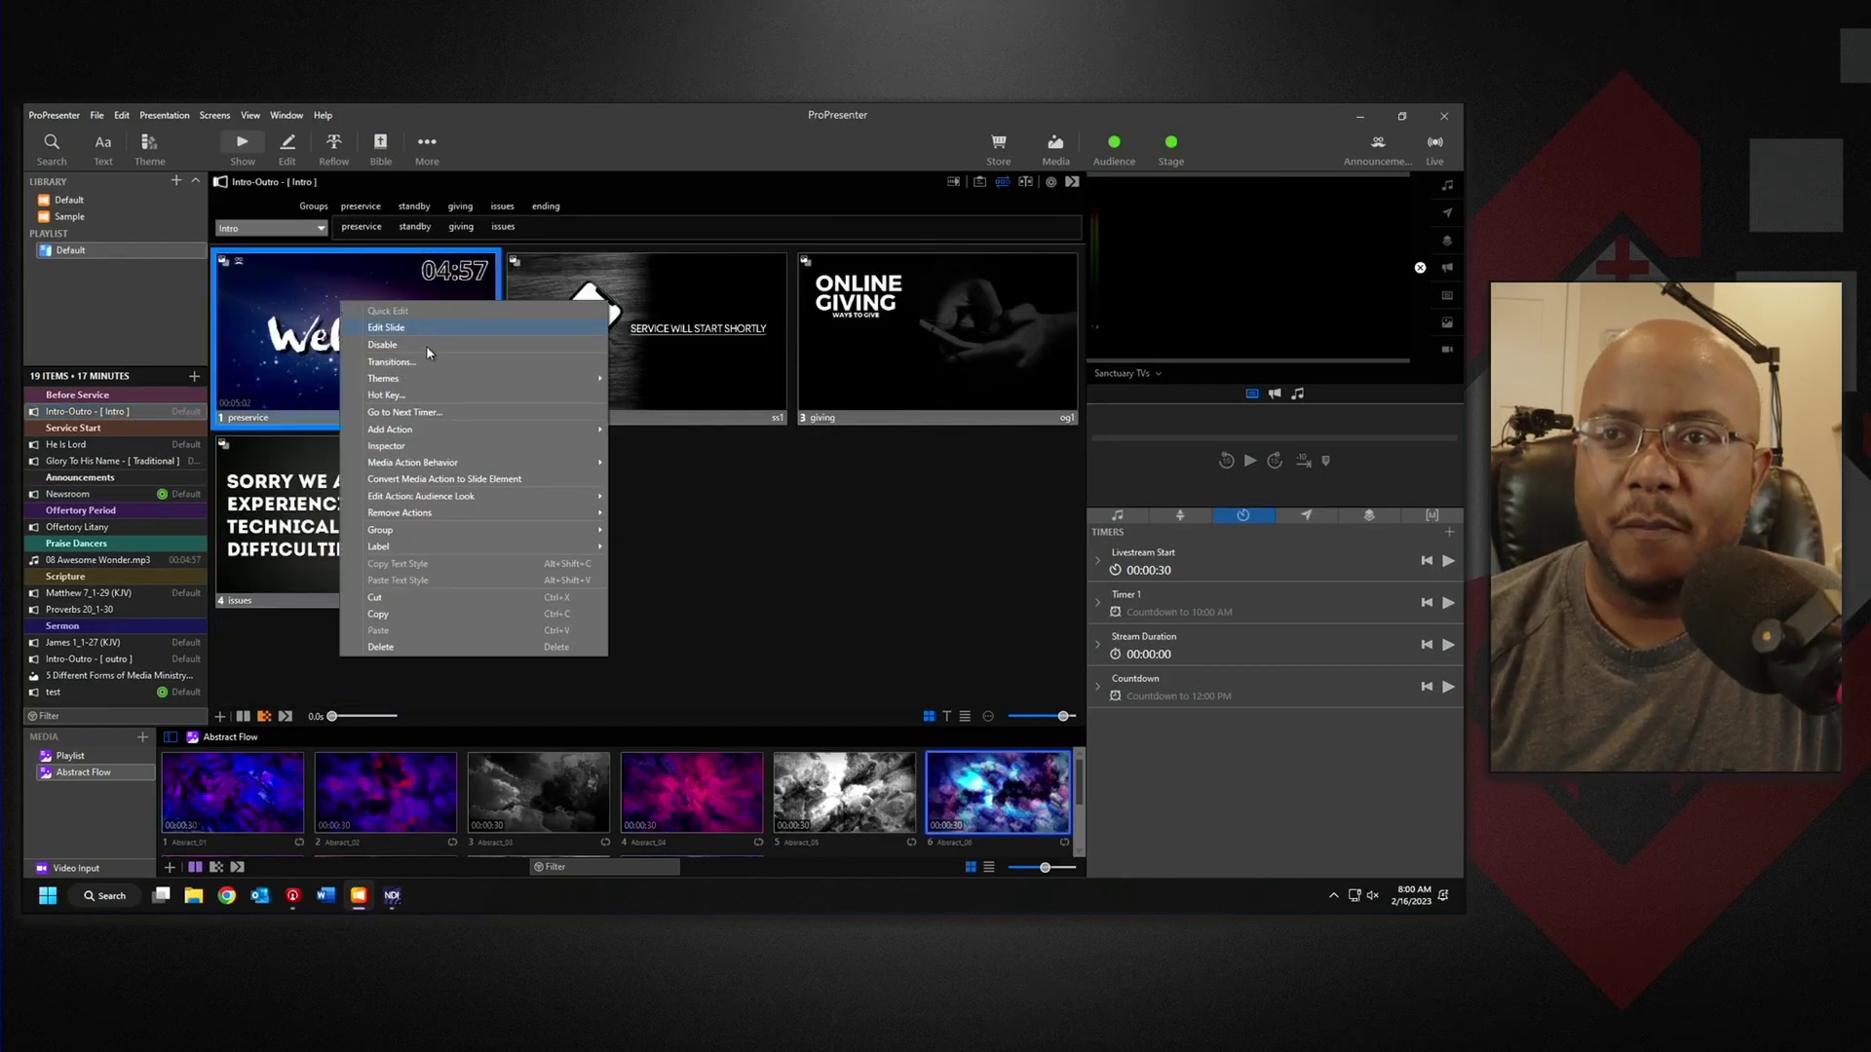
pyautogui.moveTo(448, 499)
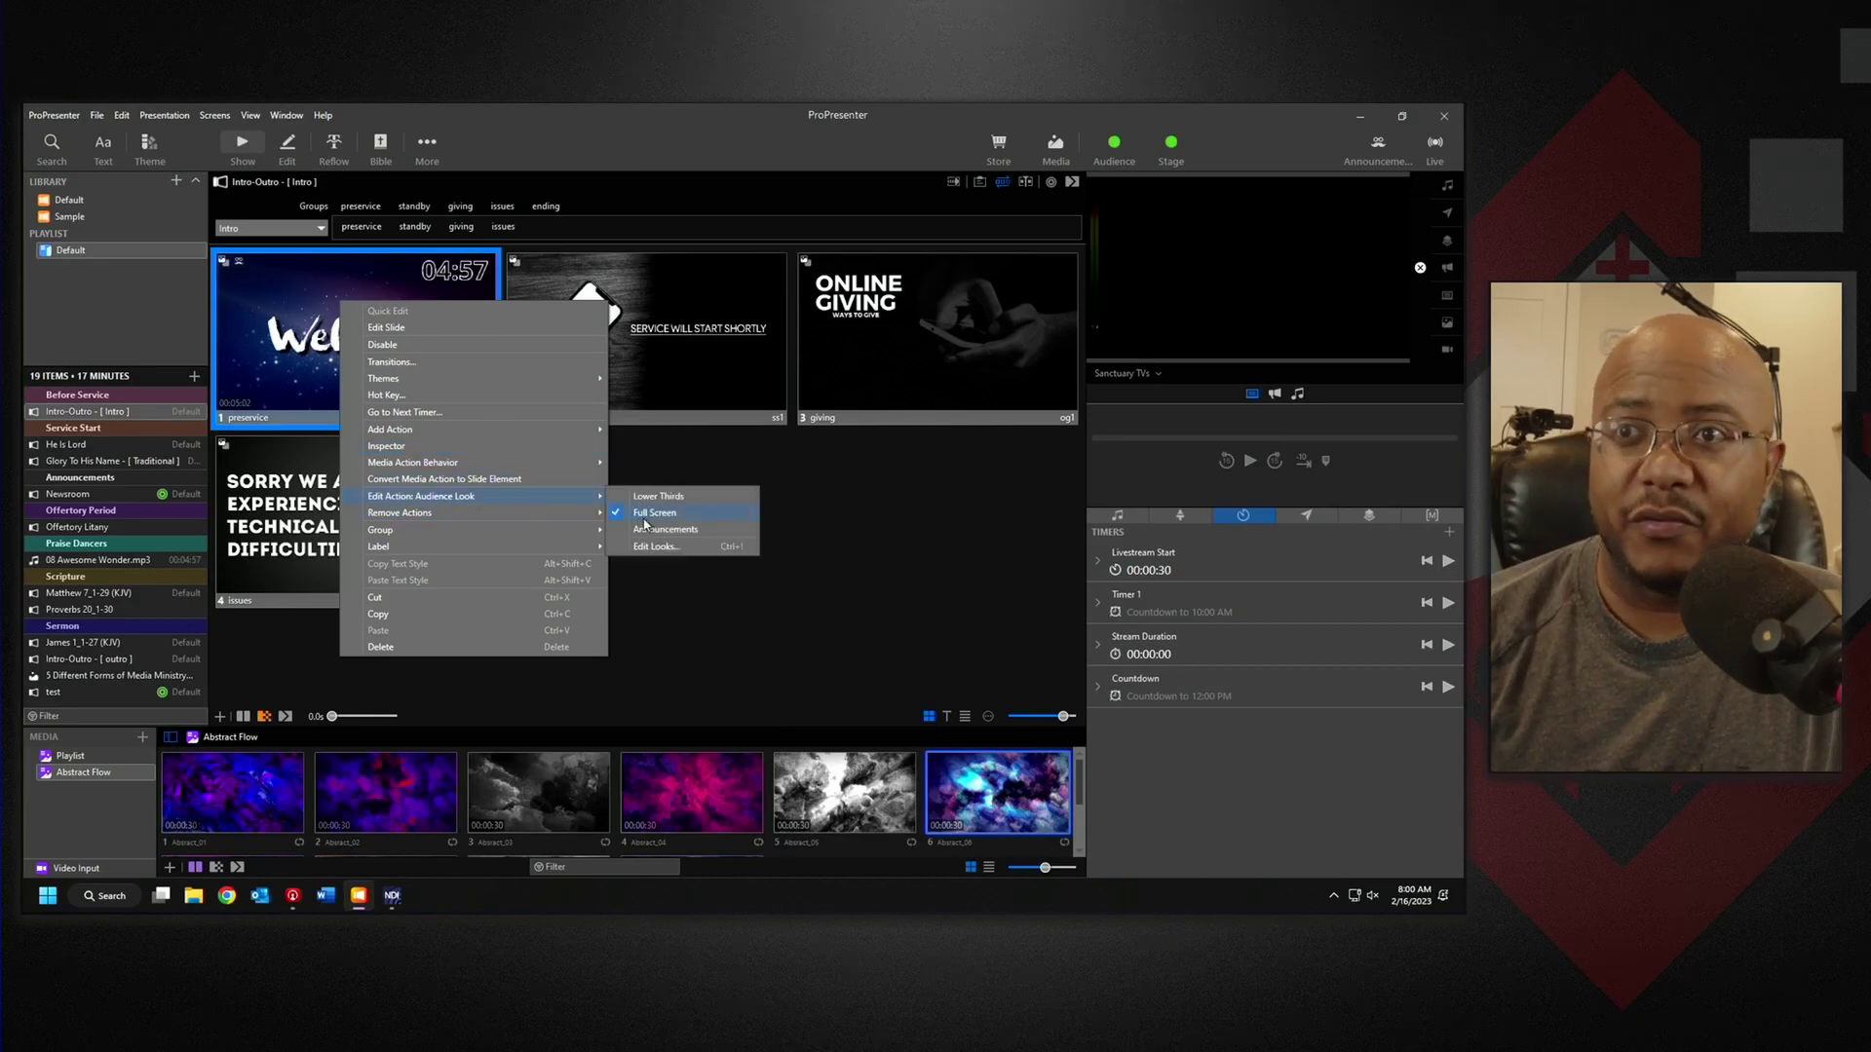
pyautogui.click(834, 639)
# - Trigger the Welcome slide, place the presentation window below the two NDI monitors and widen it to span both
pyautogui.click(355, 336)
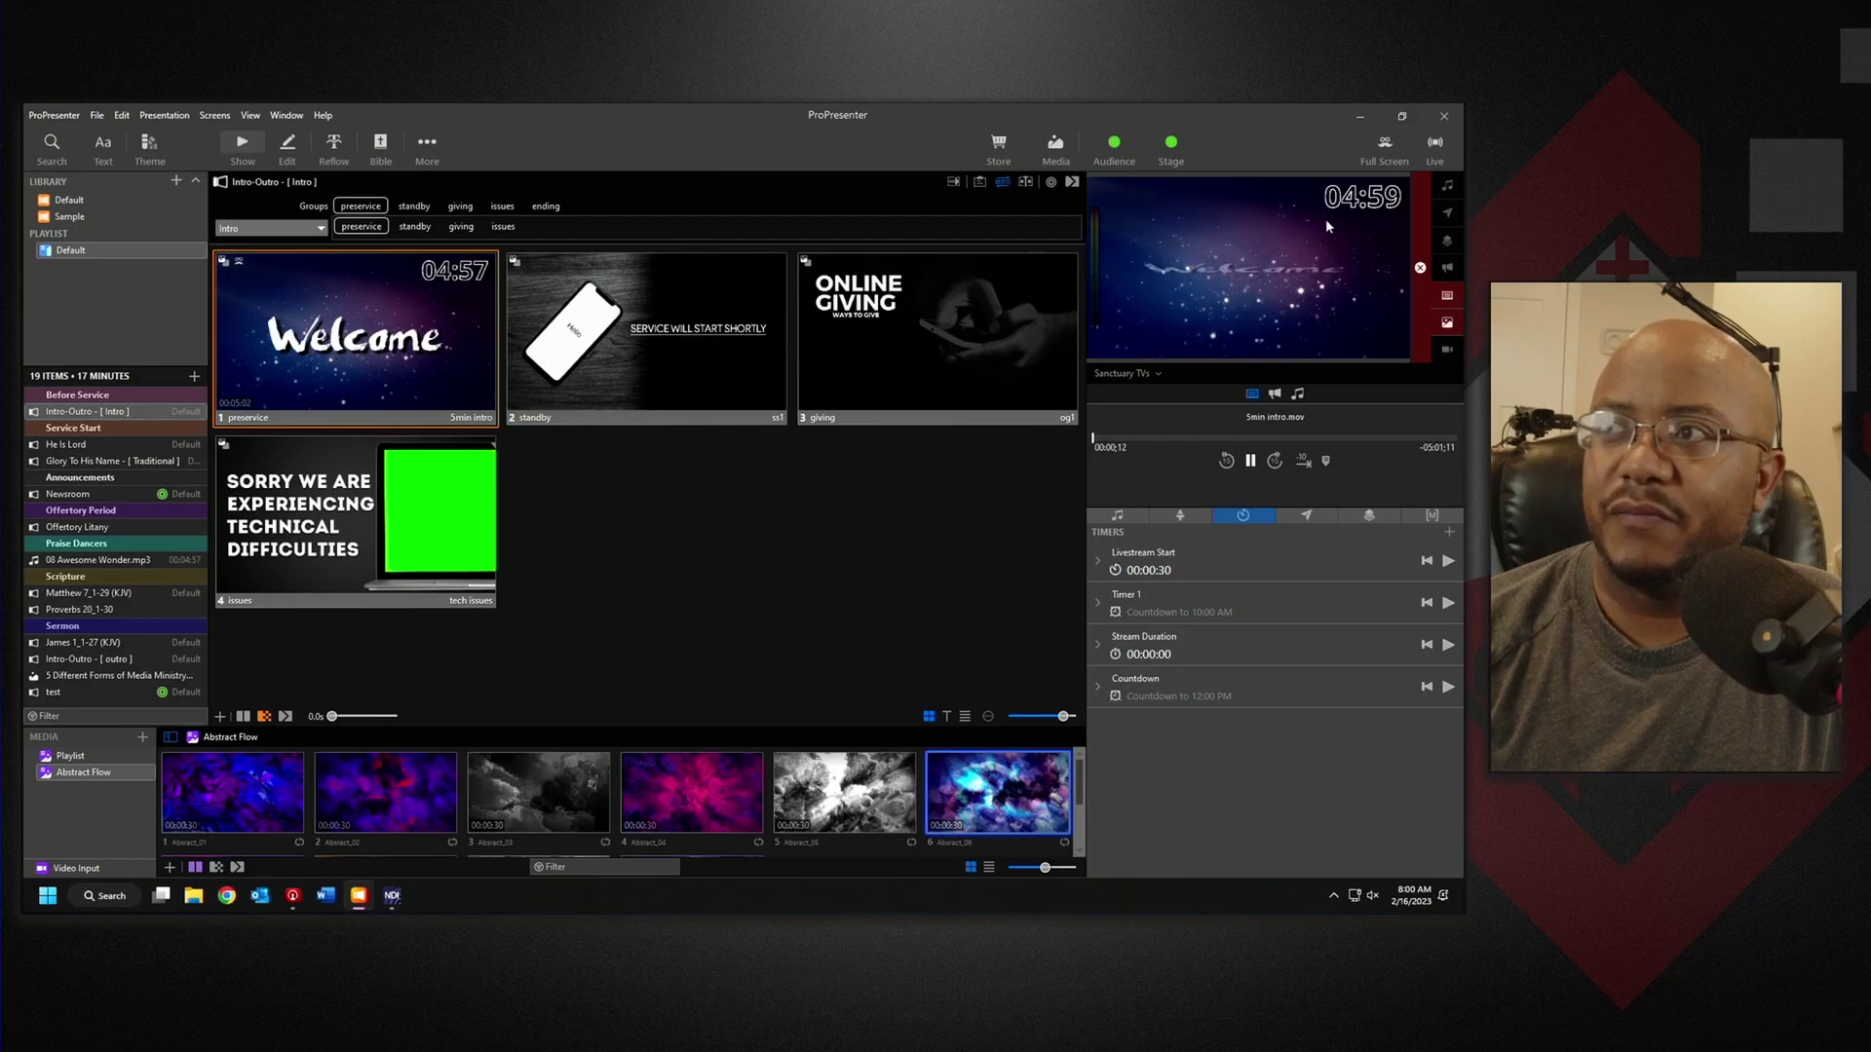
pyautogui.moveTo(1214, 148); pyautogui.dragTo(765, 593)
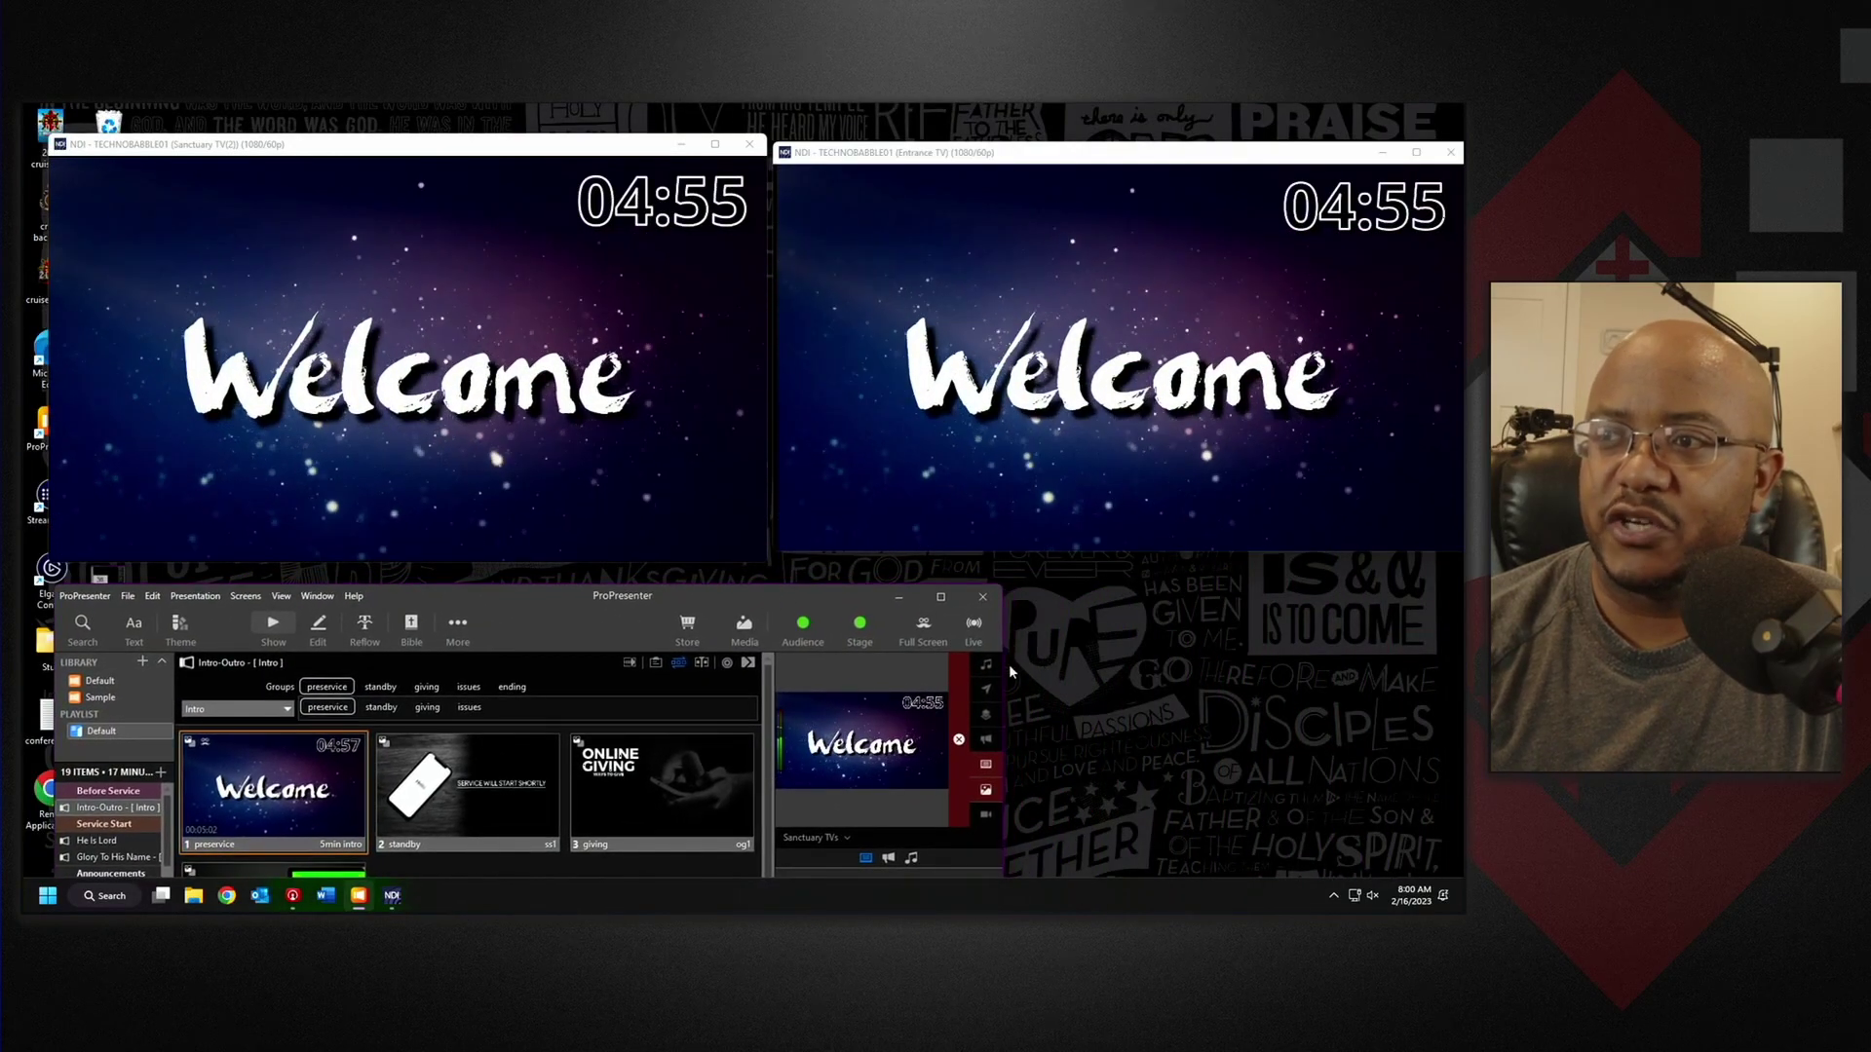
pyautogui.moveTo(1003, 668); pyautogui.dragTo(1425, 669)
pyautogui.moveTo(974, 390)
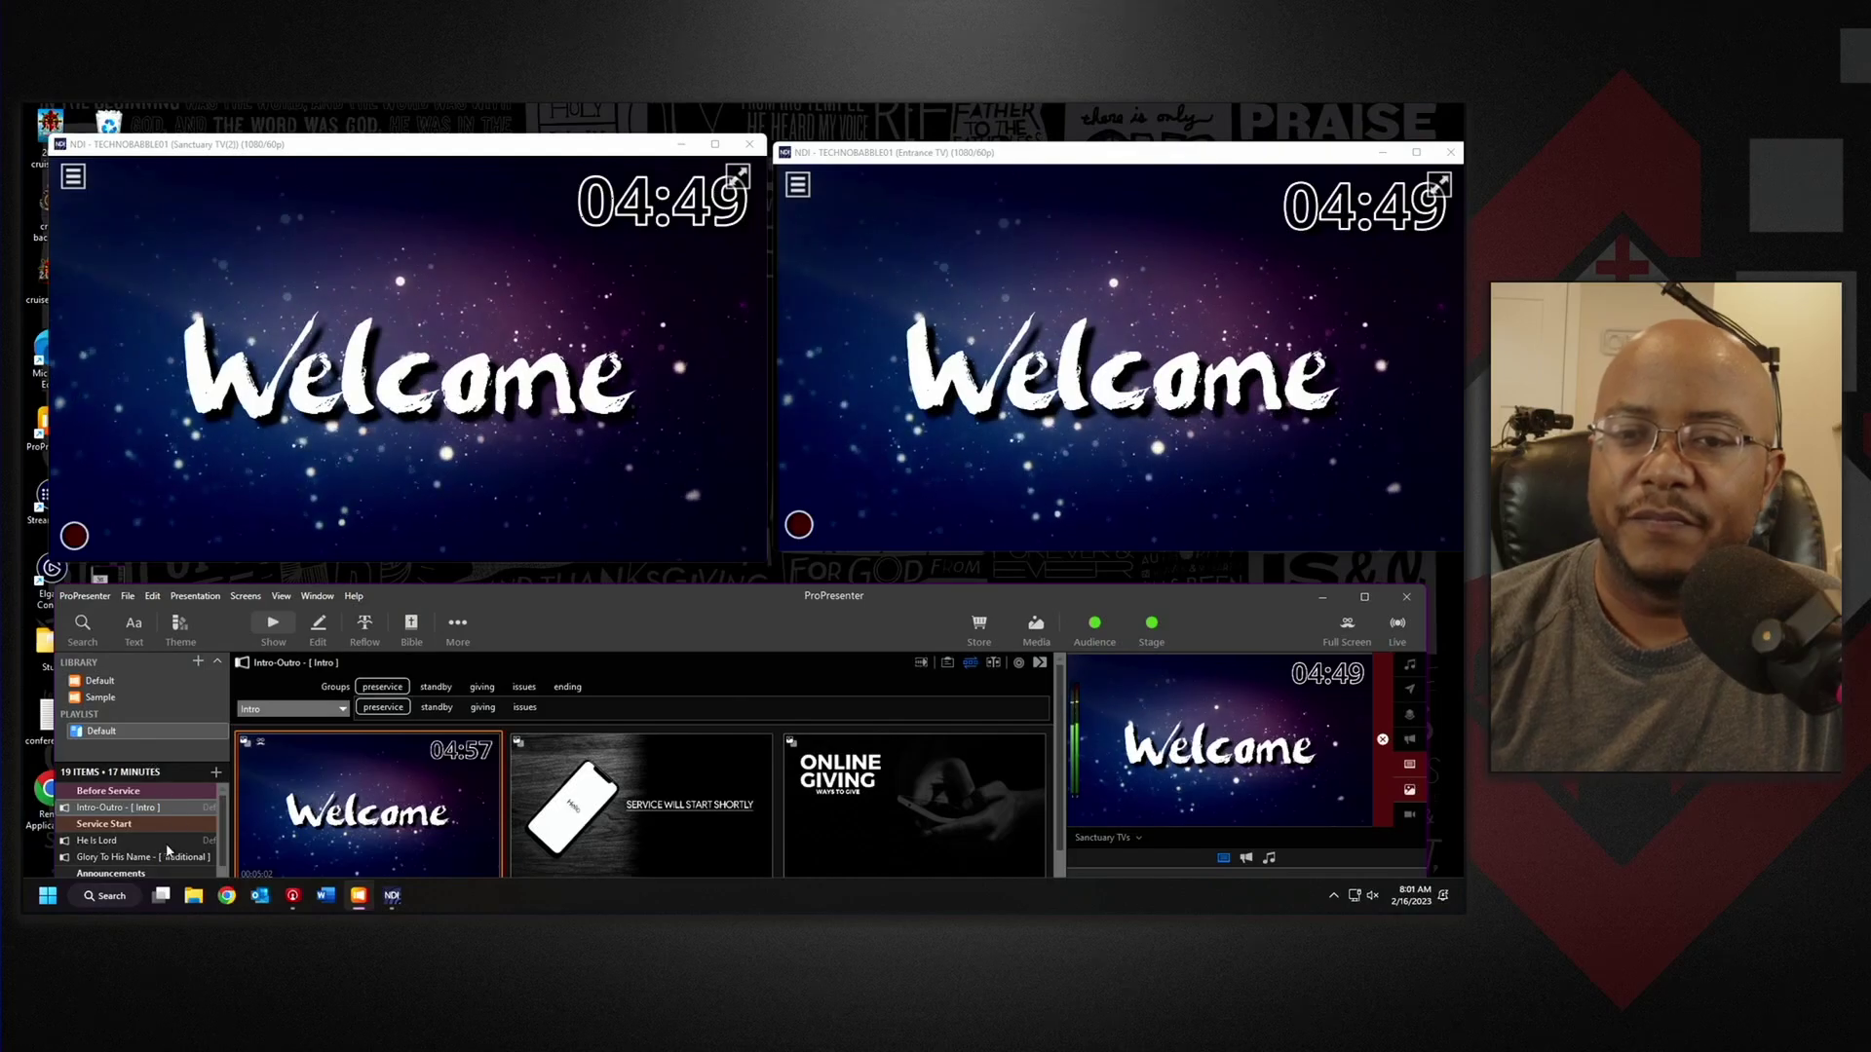
# - Open the Newsroom playlist item under Announcements and trigger its first slide
pyautogui.scroll(-2, 225, 822)
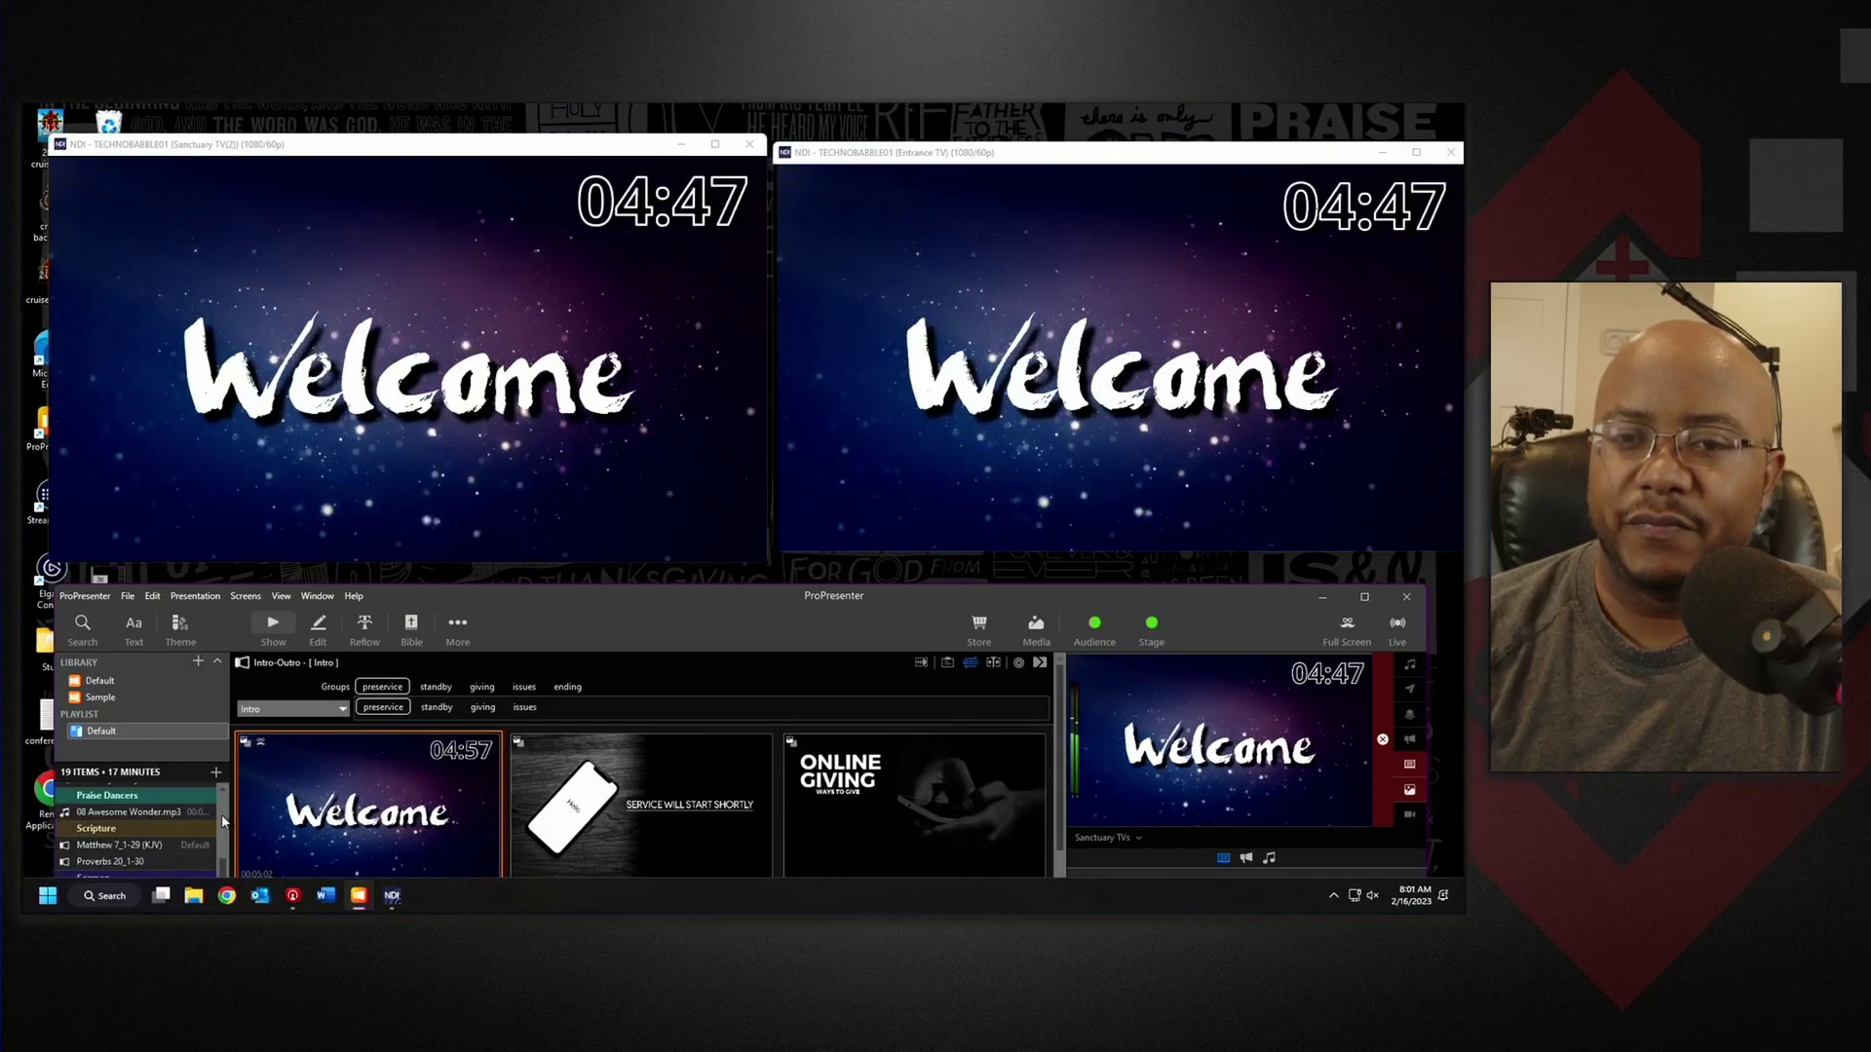
pyautogui.scroll(-2, 223, 822)
pyautogui.scroll(2, 223, 824)
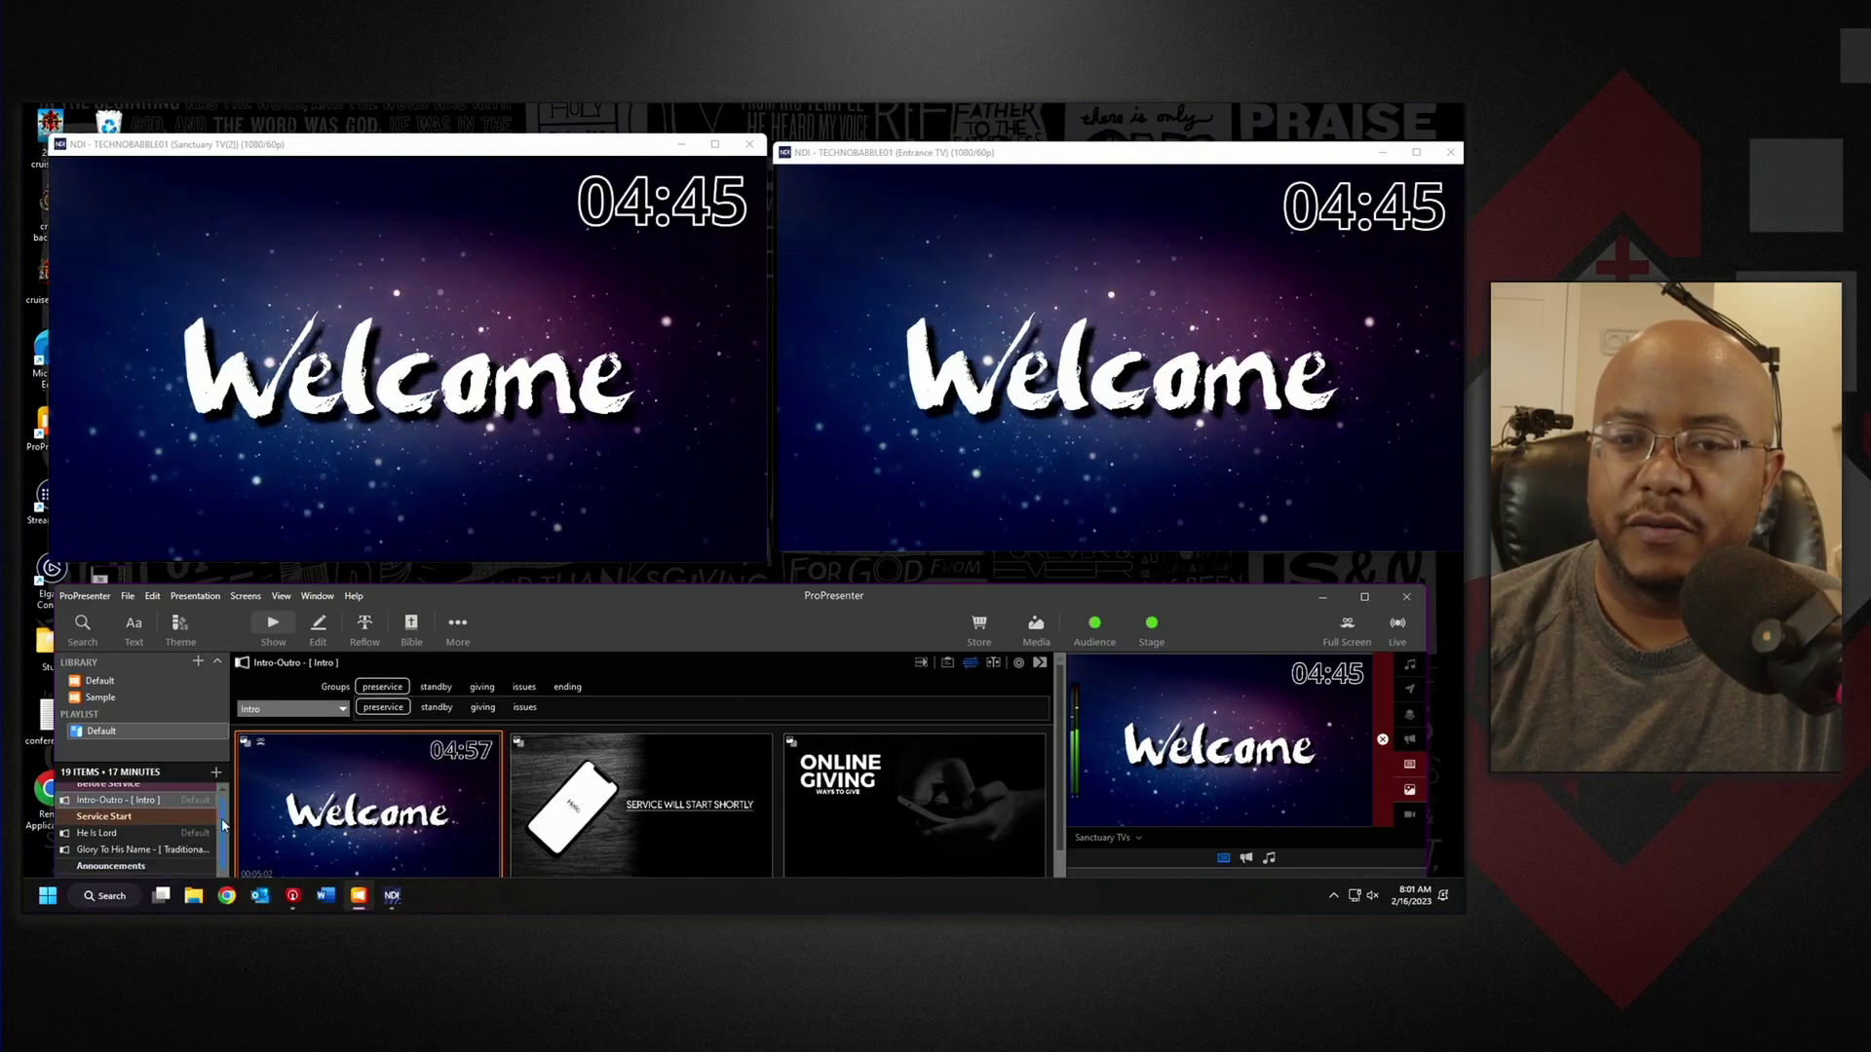
pyautogui.scroll(2, 223, 836)
pyautogui.click(117, 853)
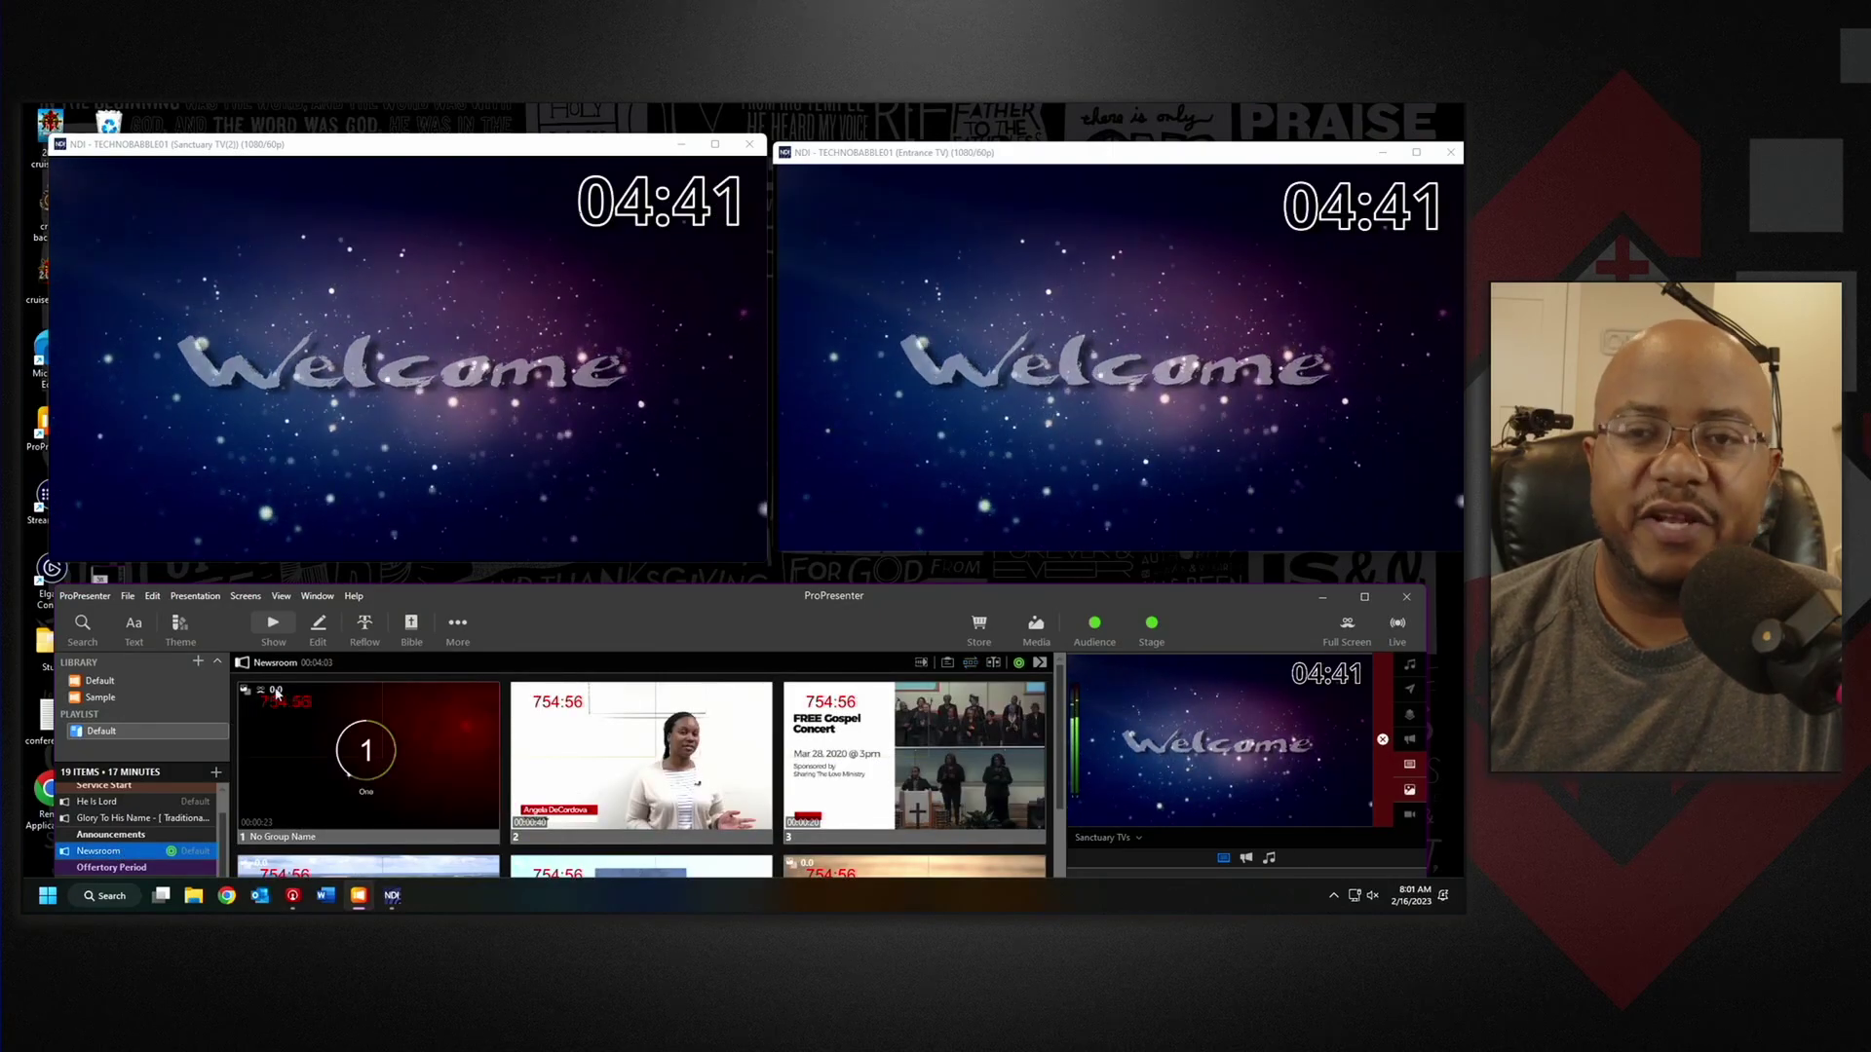
pyautogui.click(442, 744)
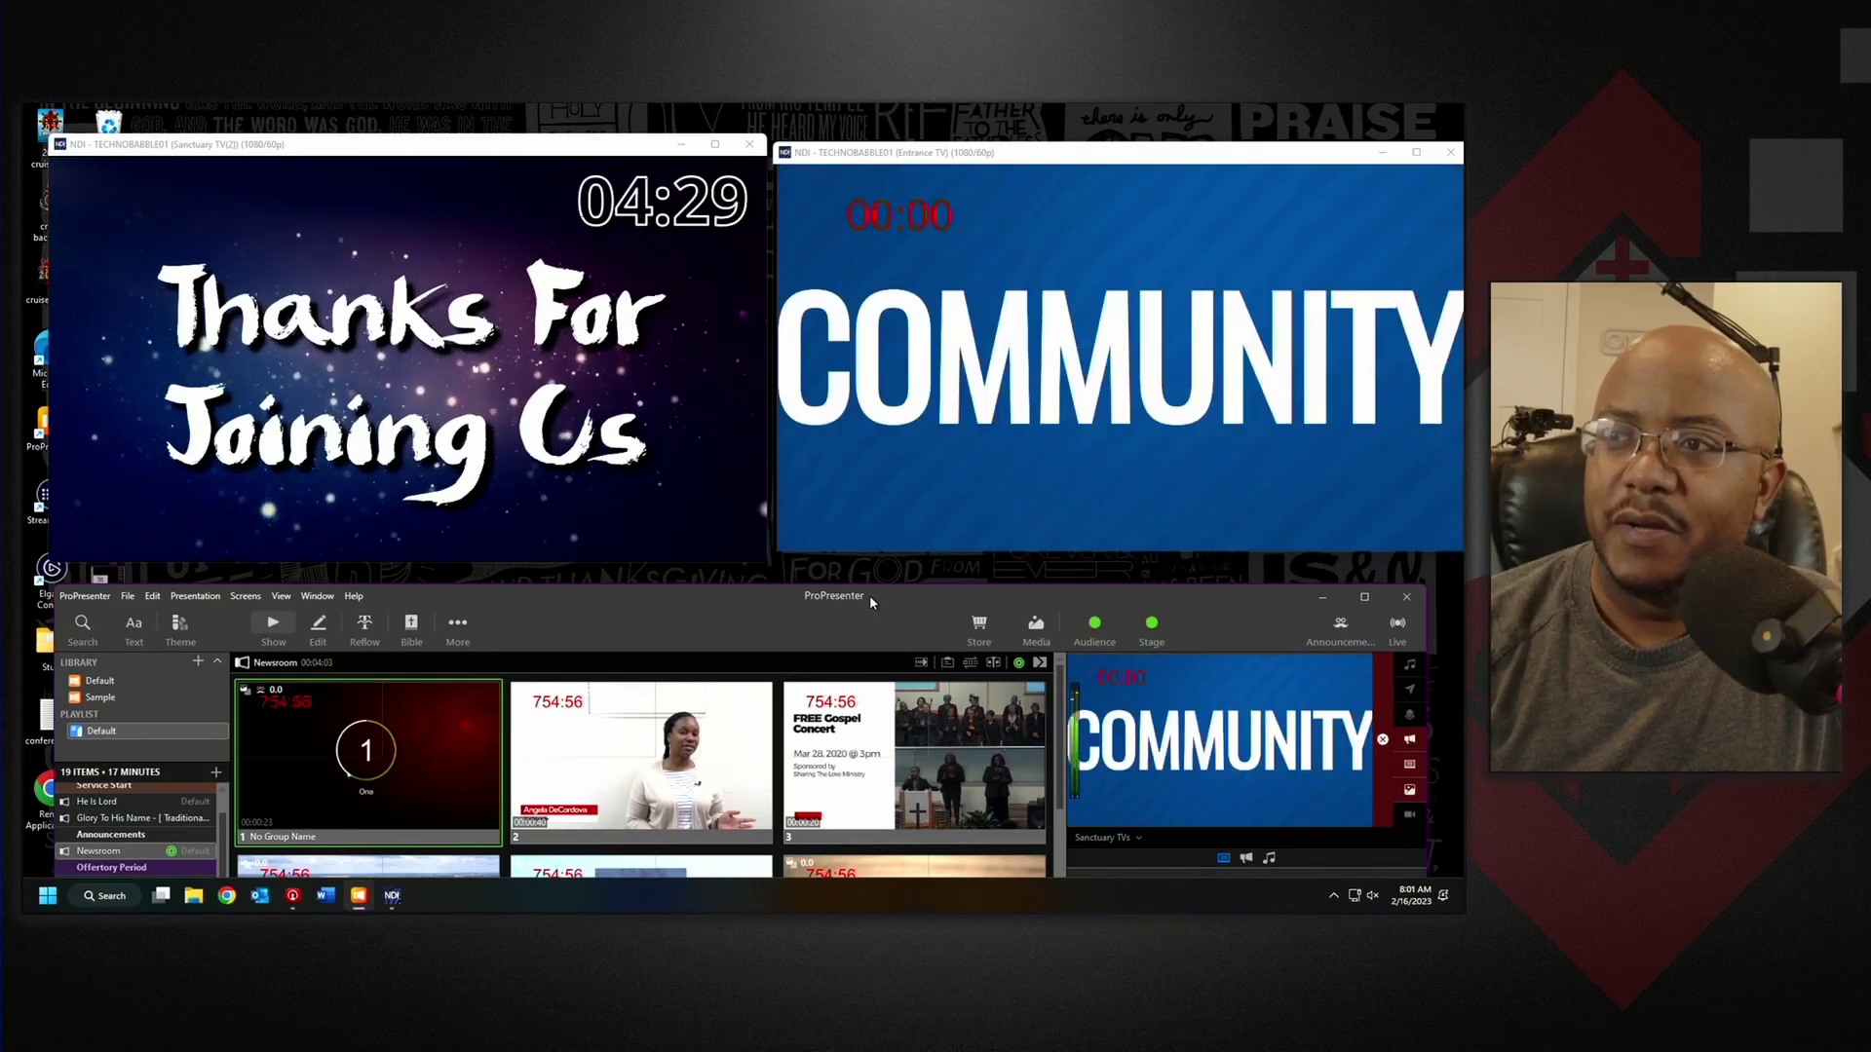
# - Maximize the window and review the audience and stage screen configuration in the preferences, closing both windows when done
pyautogui.doubleClick(870, 595)
pyautogui.click(54, 115)
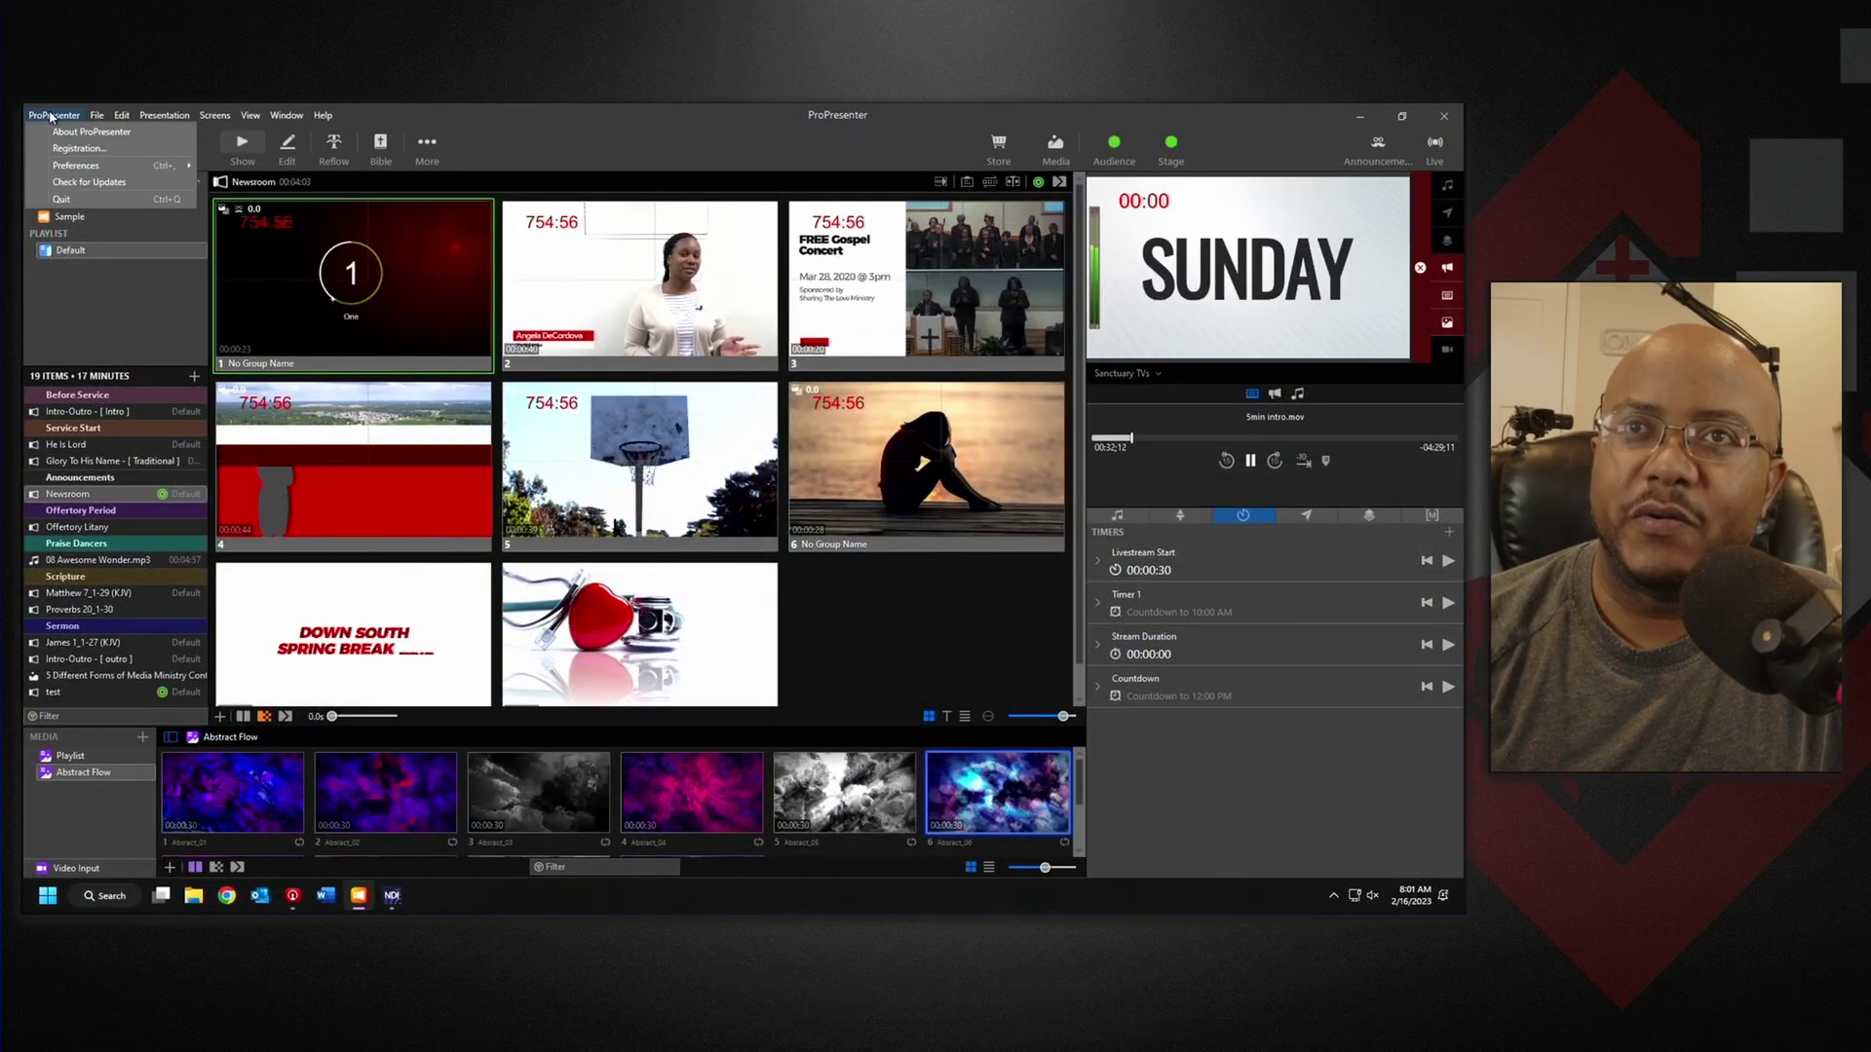
pyautogui.moveTo(64, 165)
pyautogui.click(242, 184)
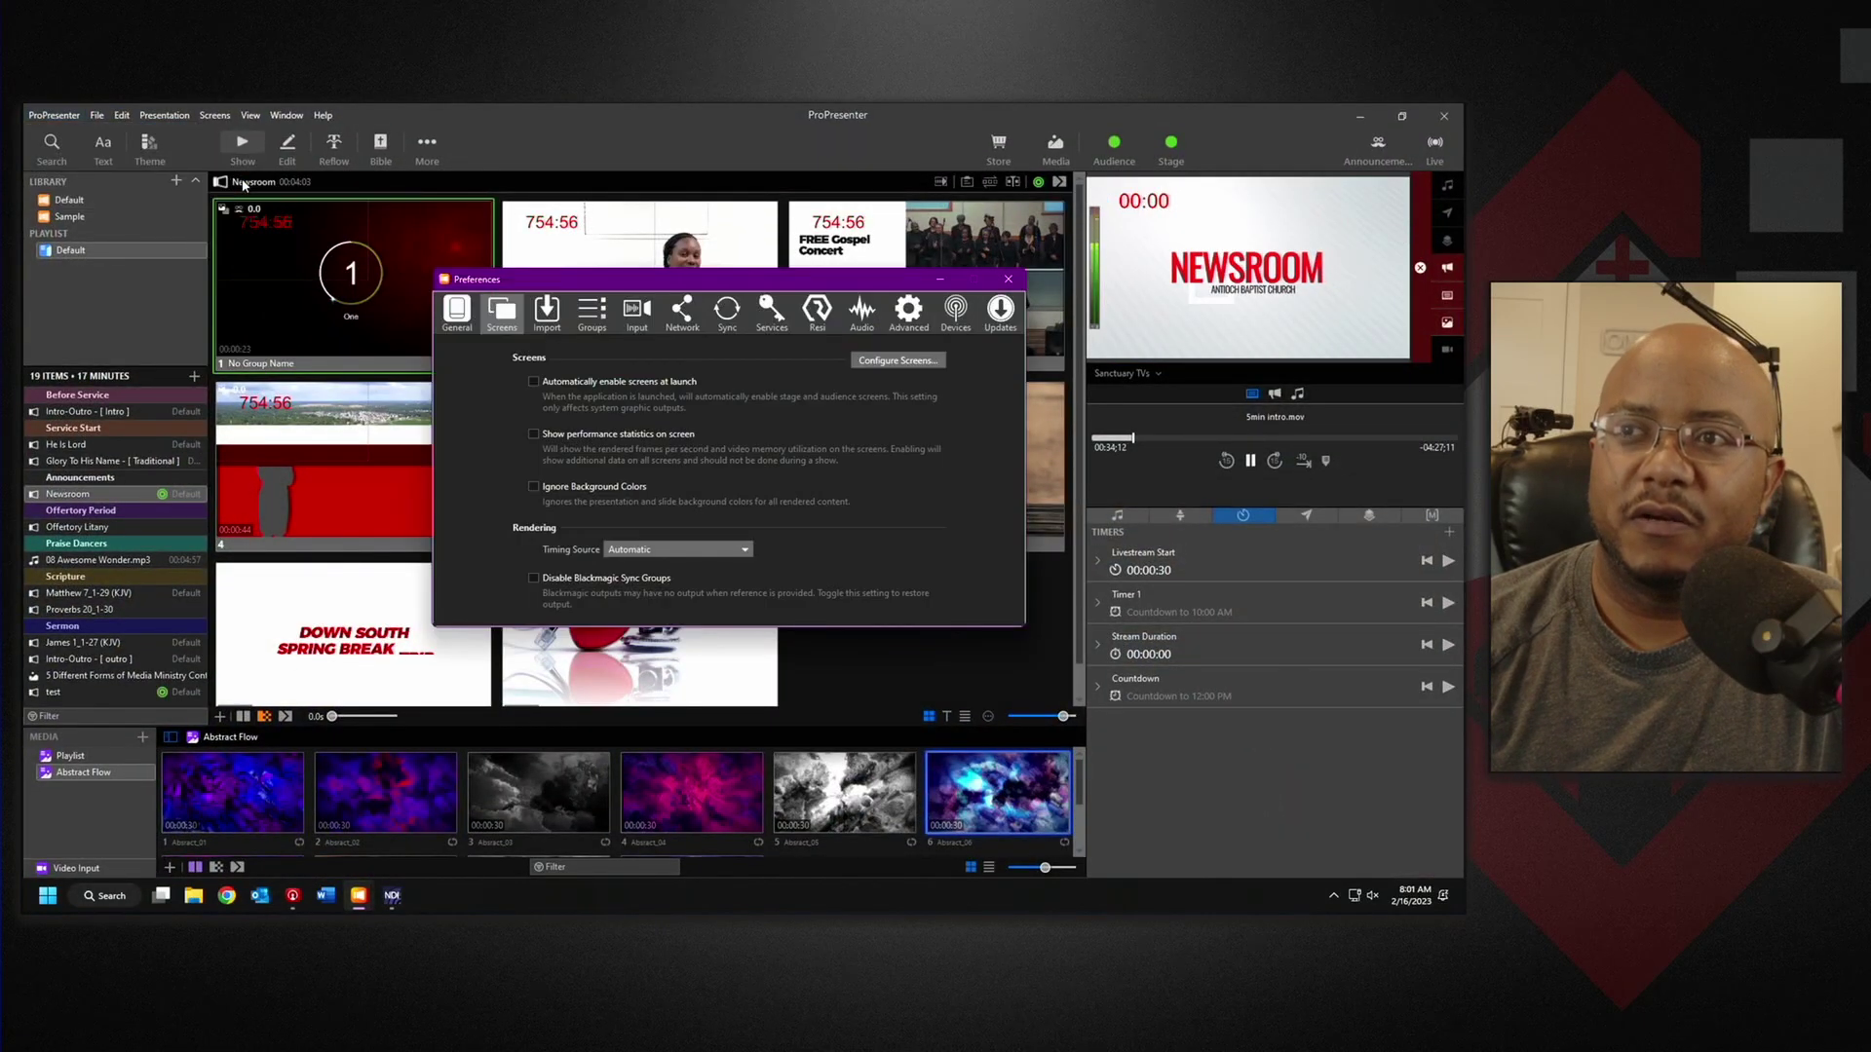
pyautogui.click(882, 362)
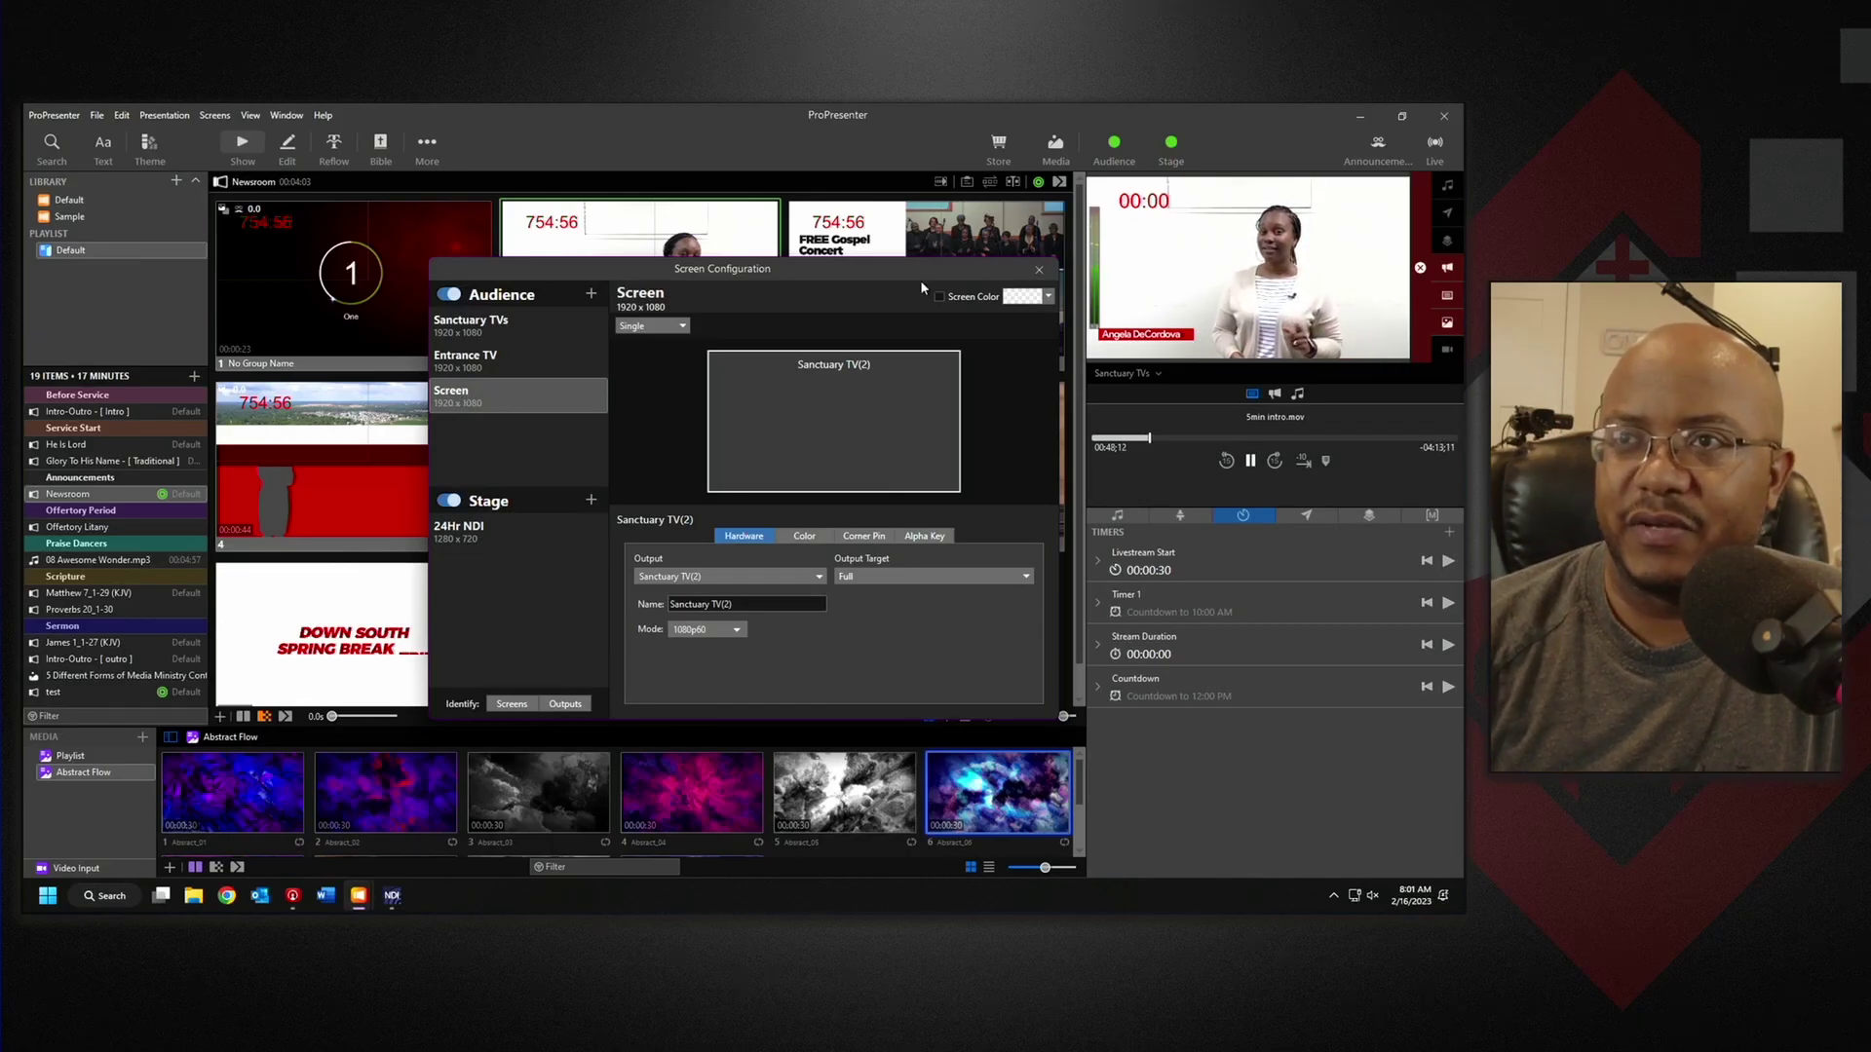
pyautogui.click(1038, 276)
pyautogui.click(1009, 280)
# - Review the layers enabled for each screen in the Announcements look, closing the Looks window when done
pyautogui.click(214, 115)
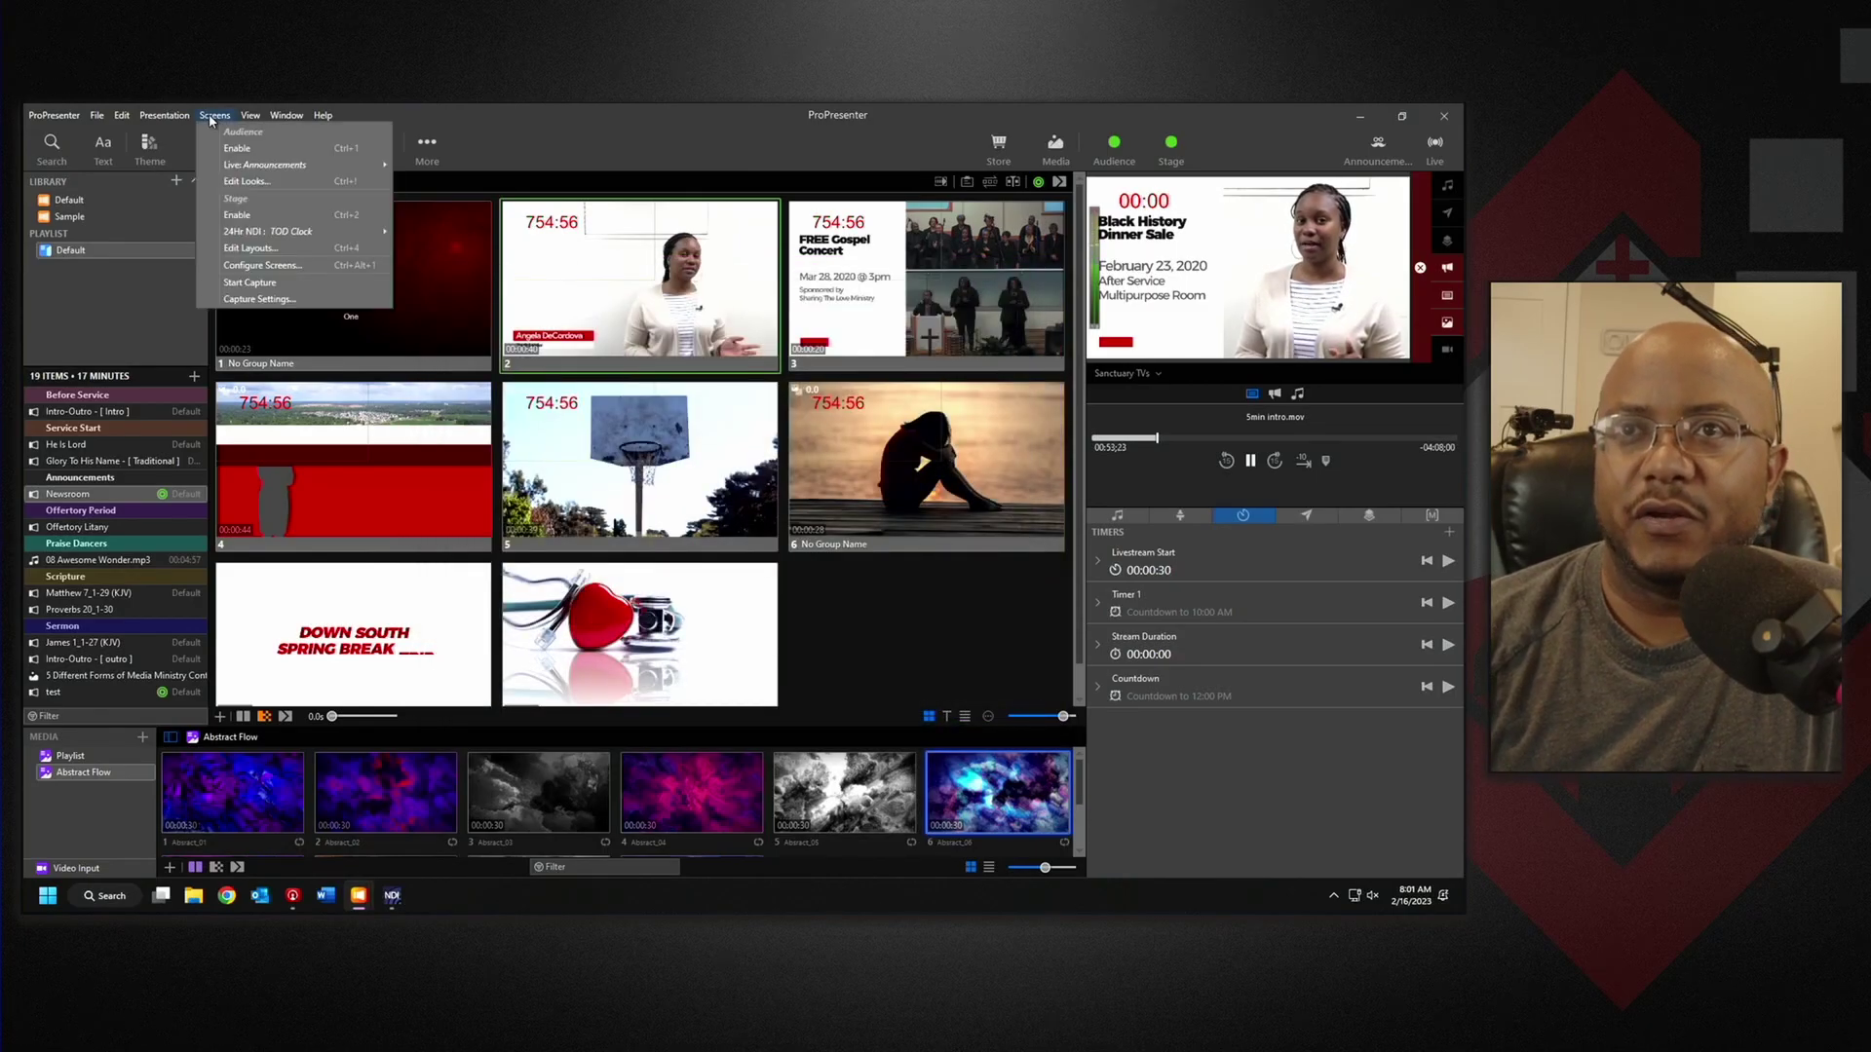
pyautogui.click(241, 181)
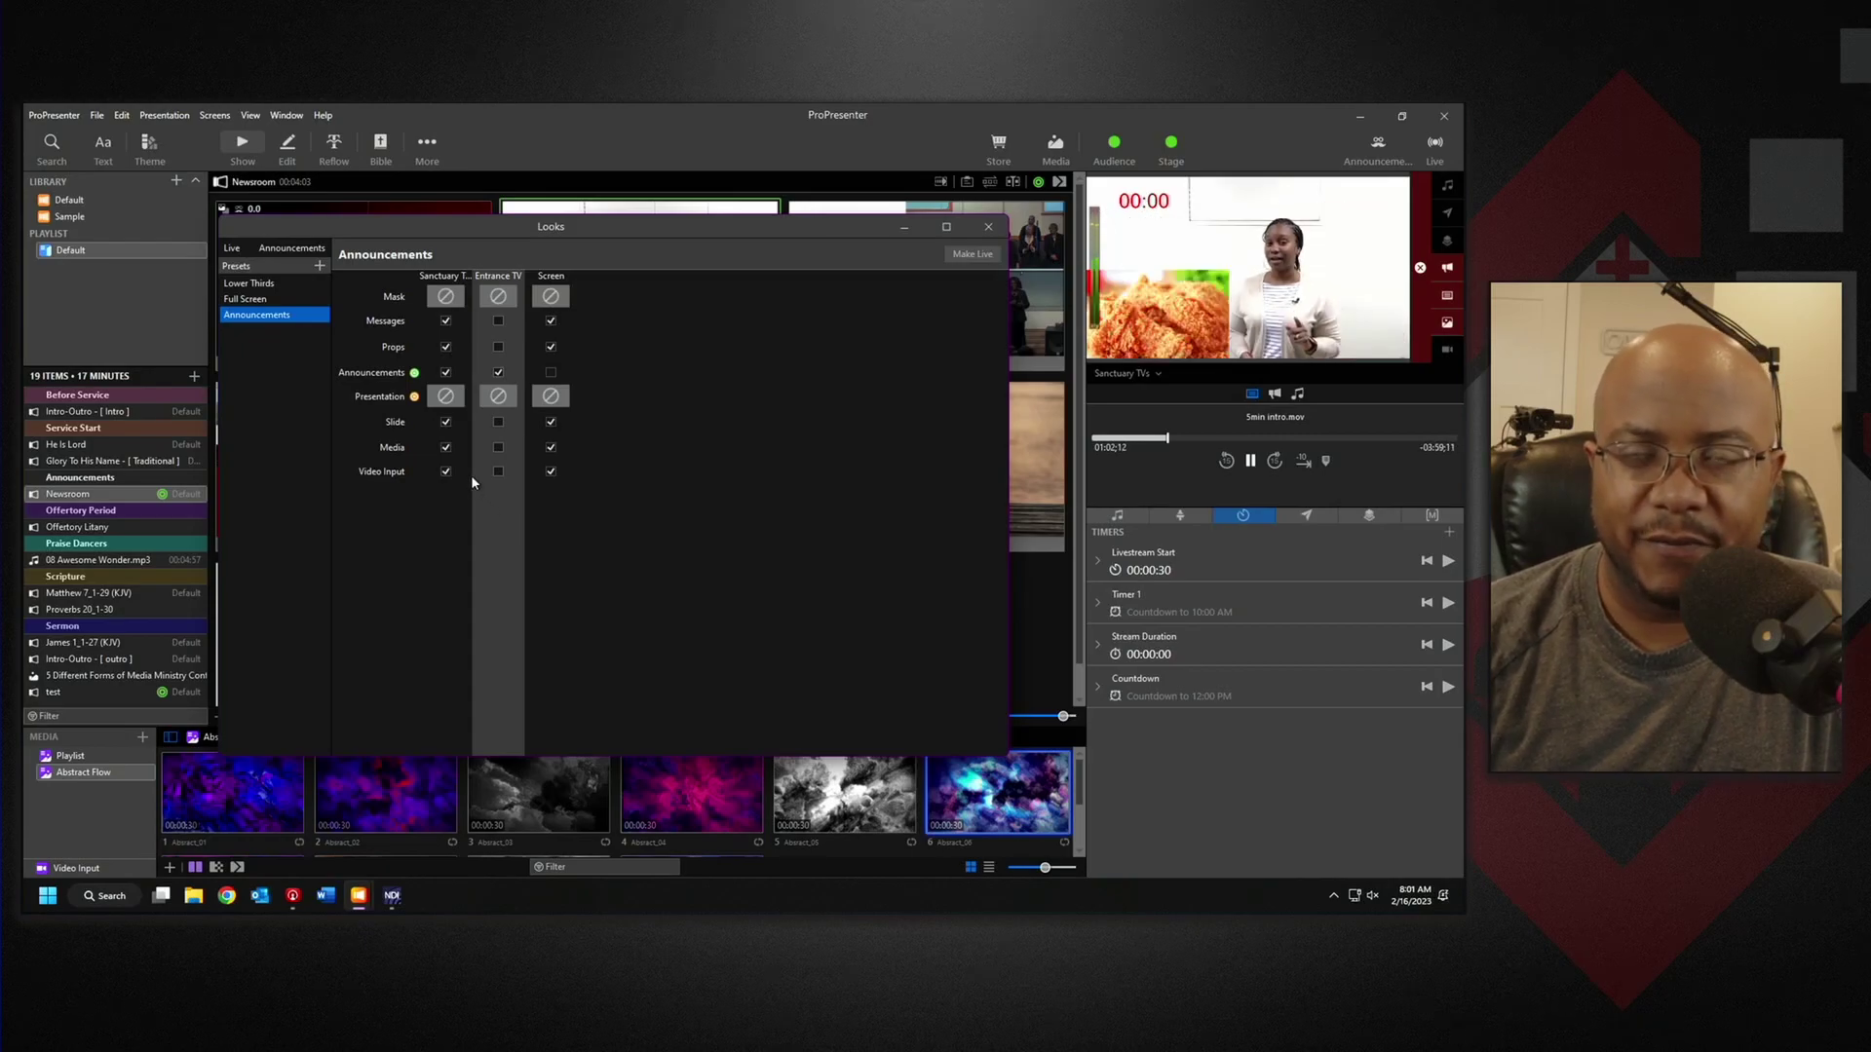
pyautogui.click(987, 227)
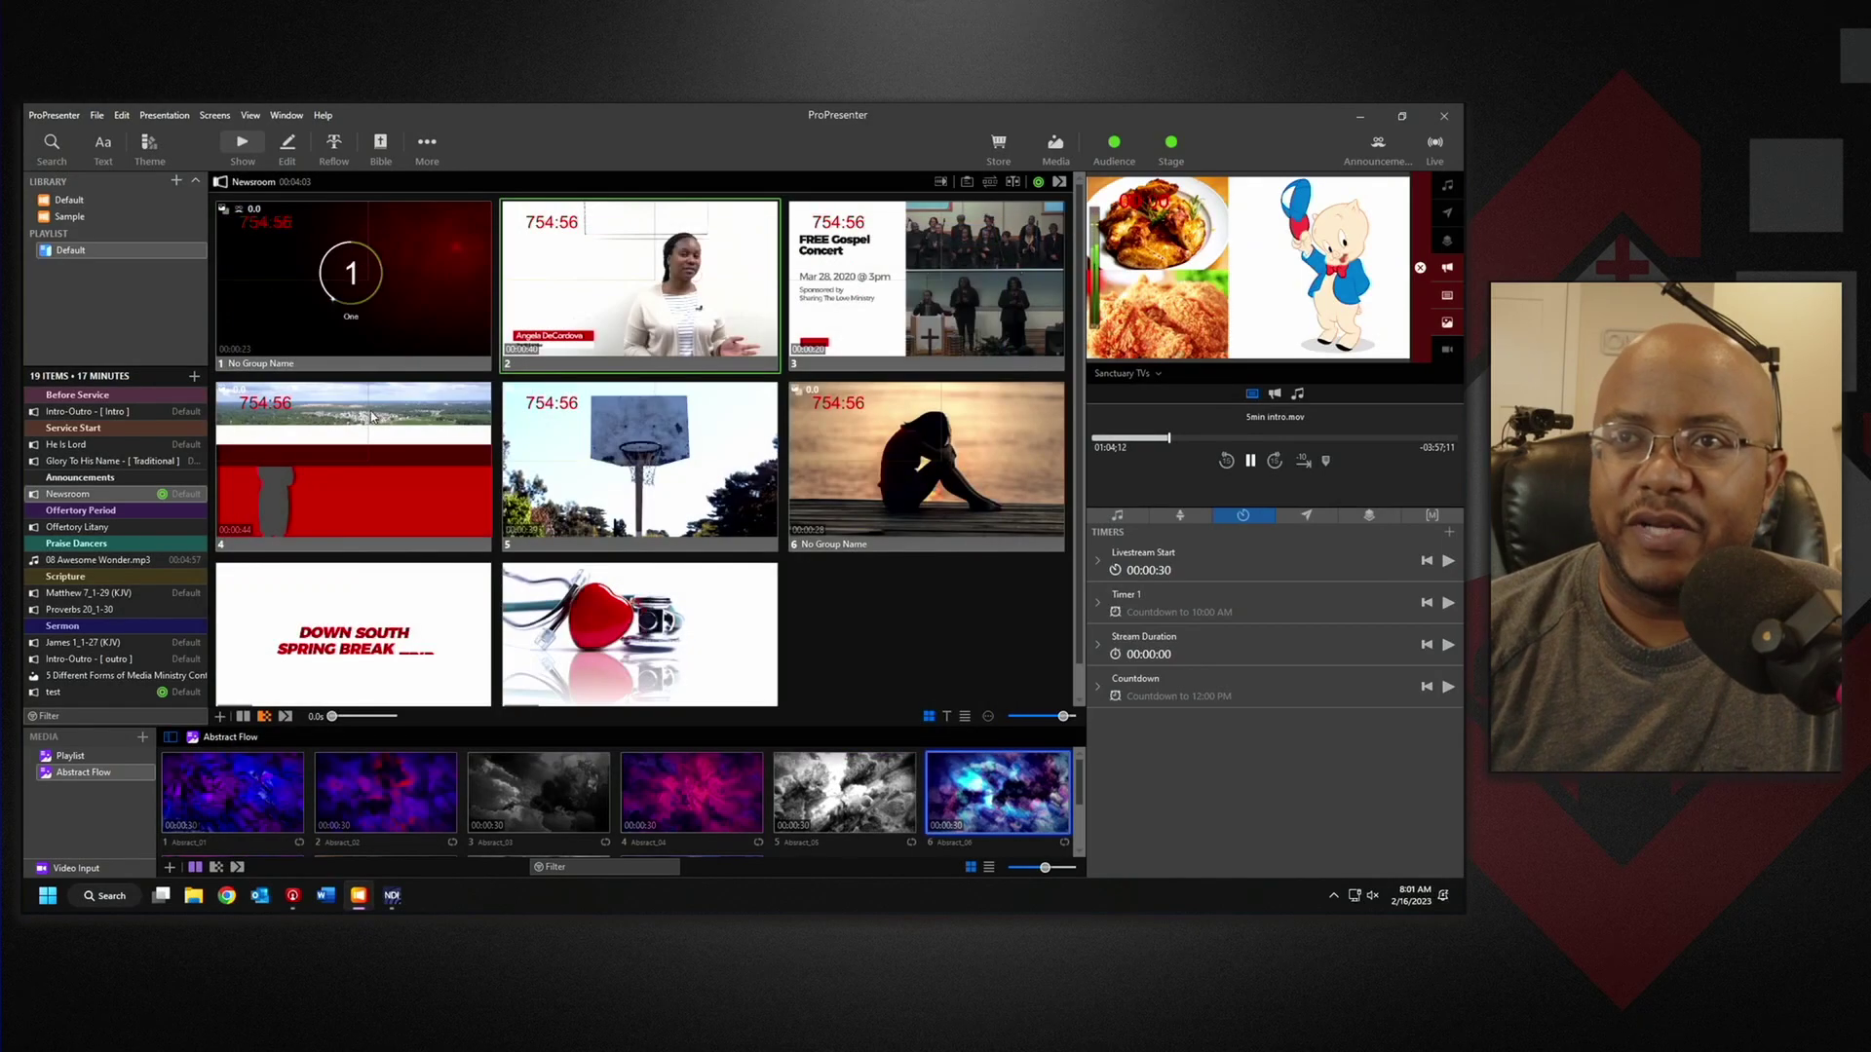
# - Check which destination is selected for the Newsroom playlist item and dismiss the options without changing it
pyautogui.rightClick(91, 496)
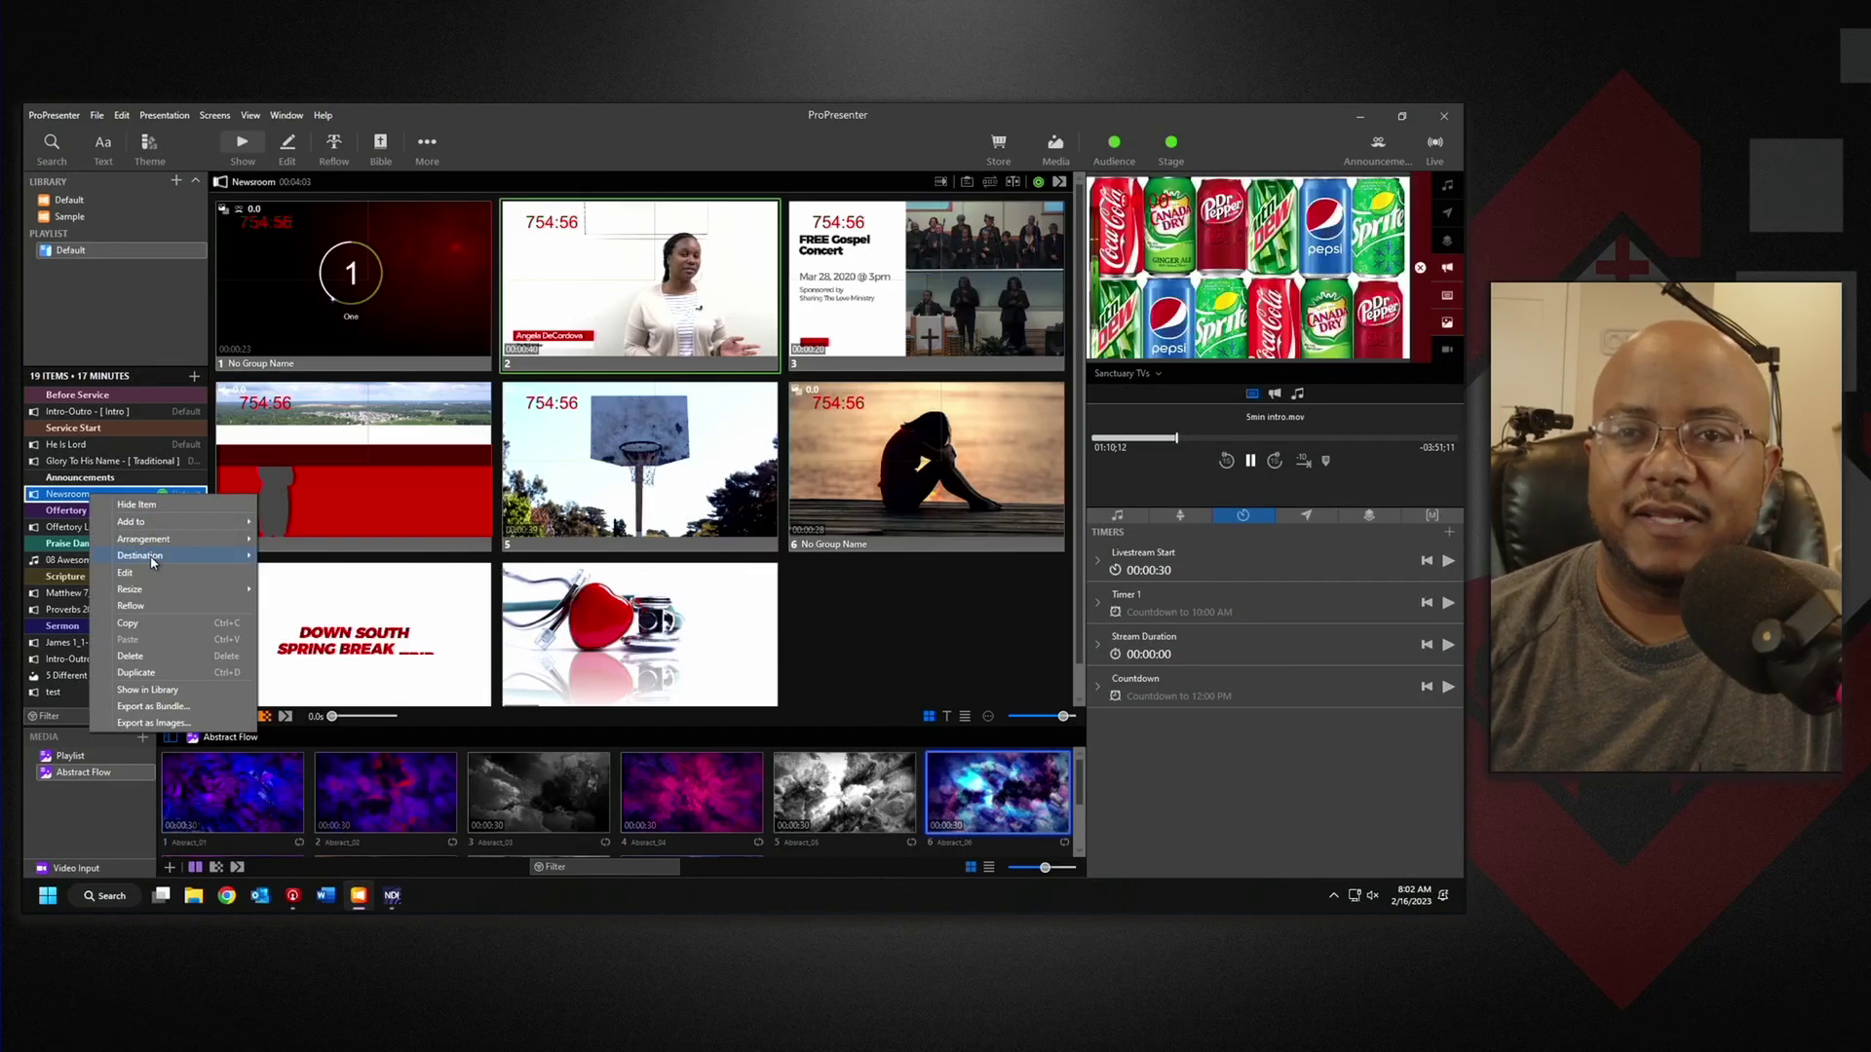
pyautogui.moveTo(152, 562)
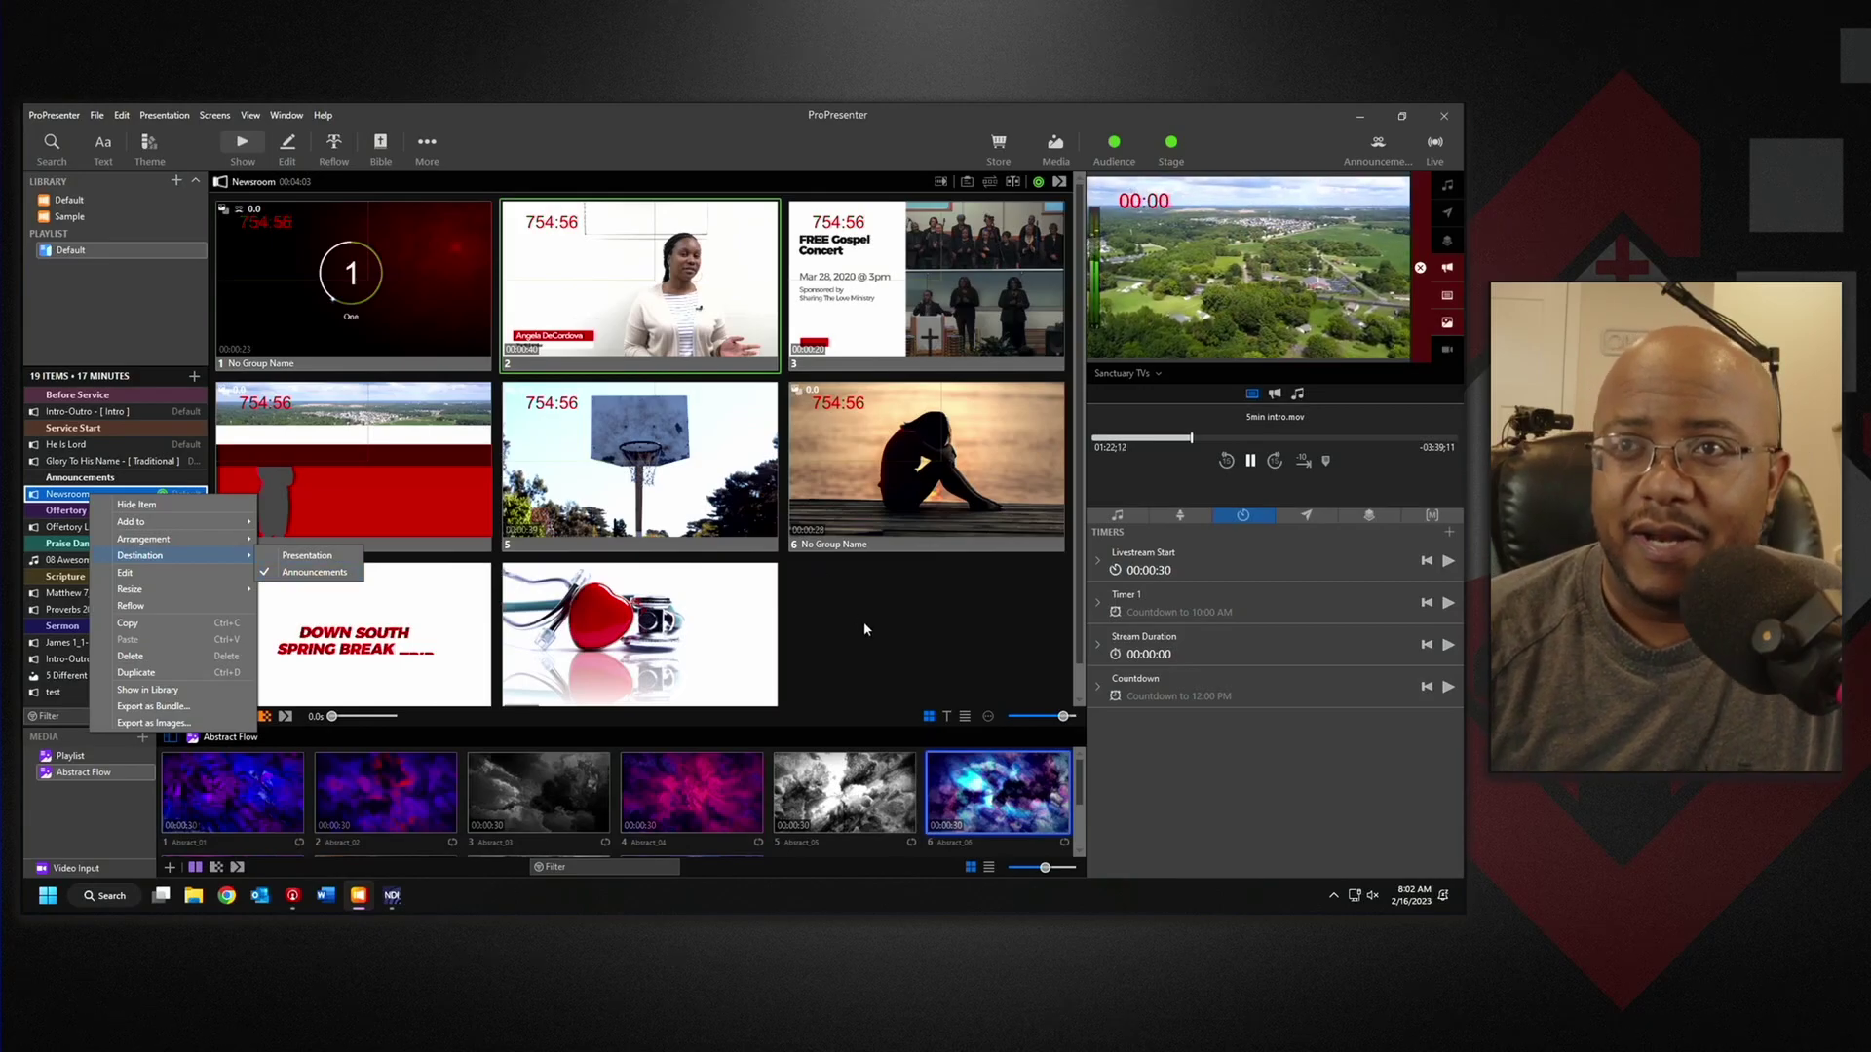
pyautogui.press('Escape')
pyautogui.press('Right')
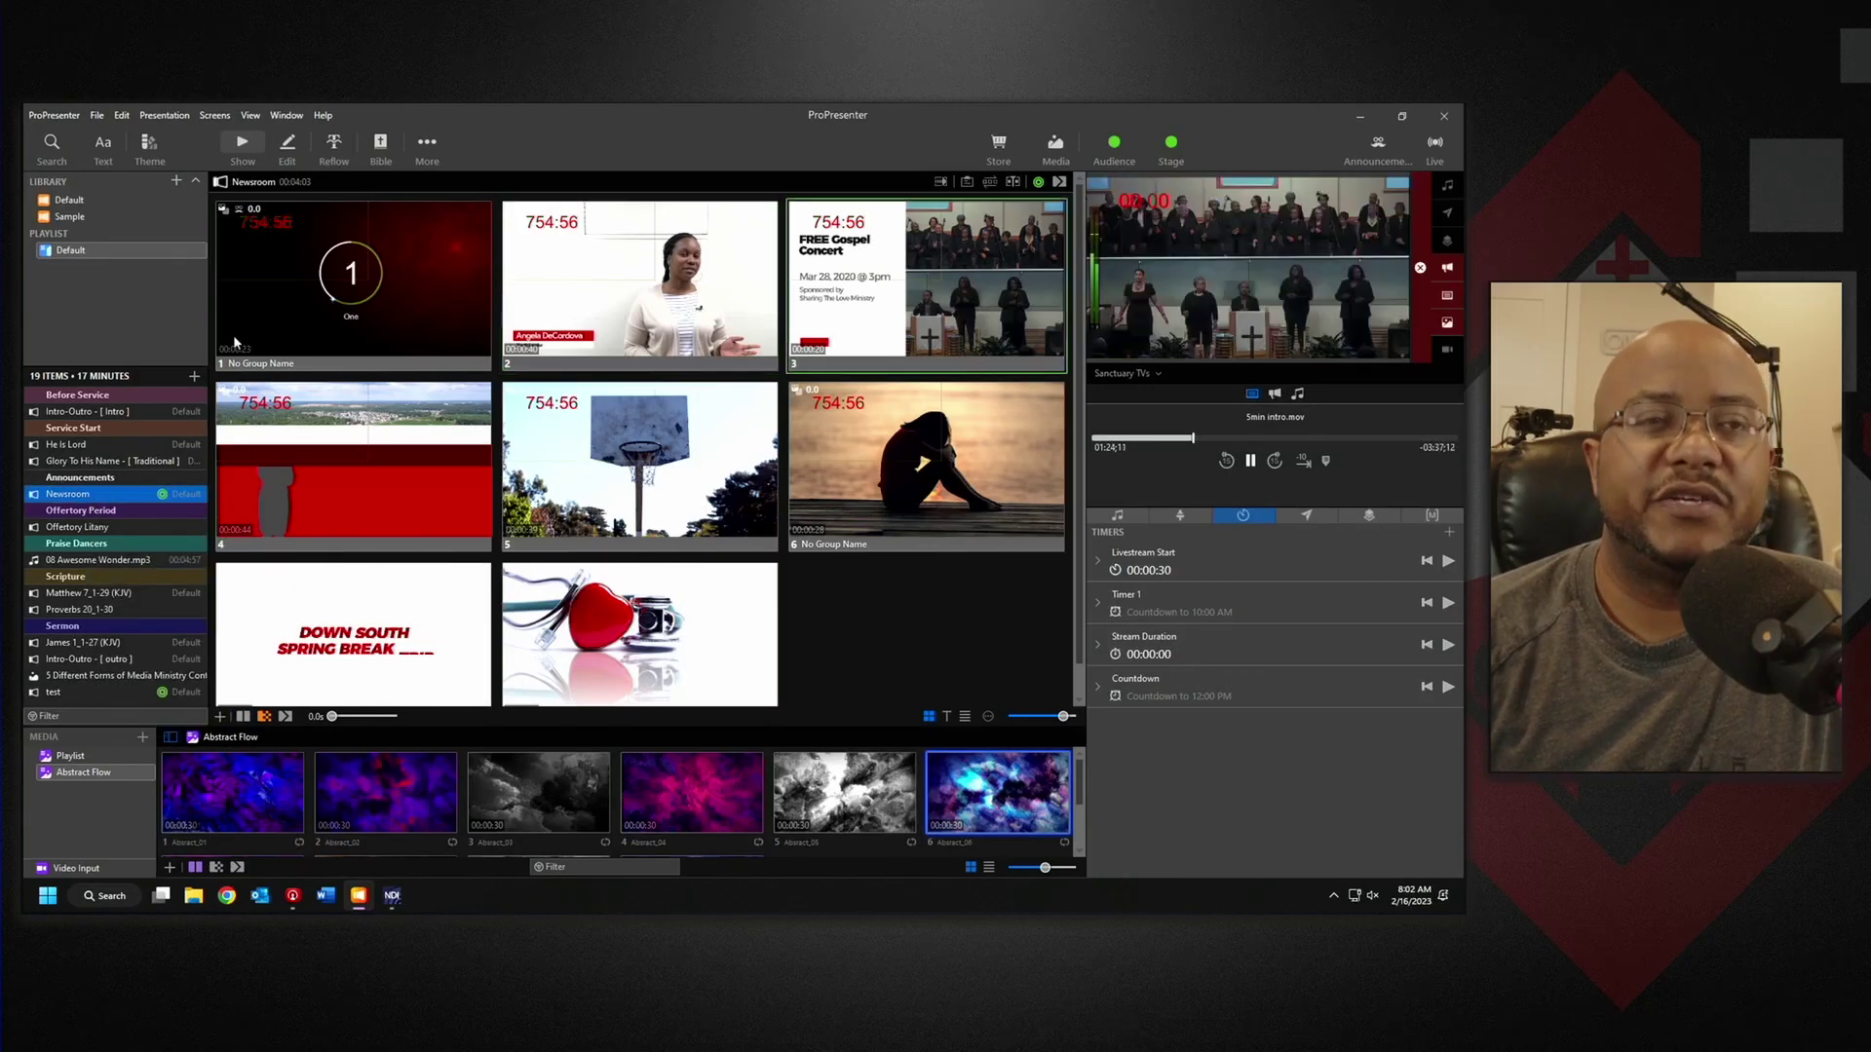
# - Check which look the first Newsroom slide's Audience Look action triggers, leaving it unchanged
pyautogui.rightClick(278, 251)
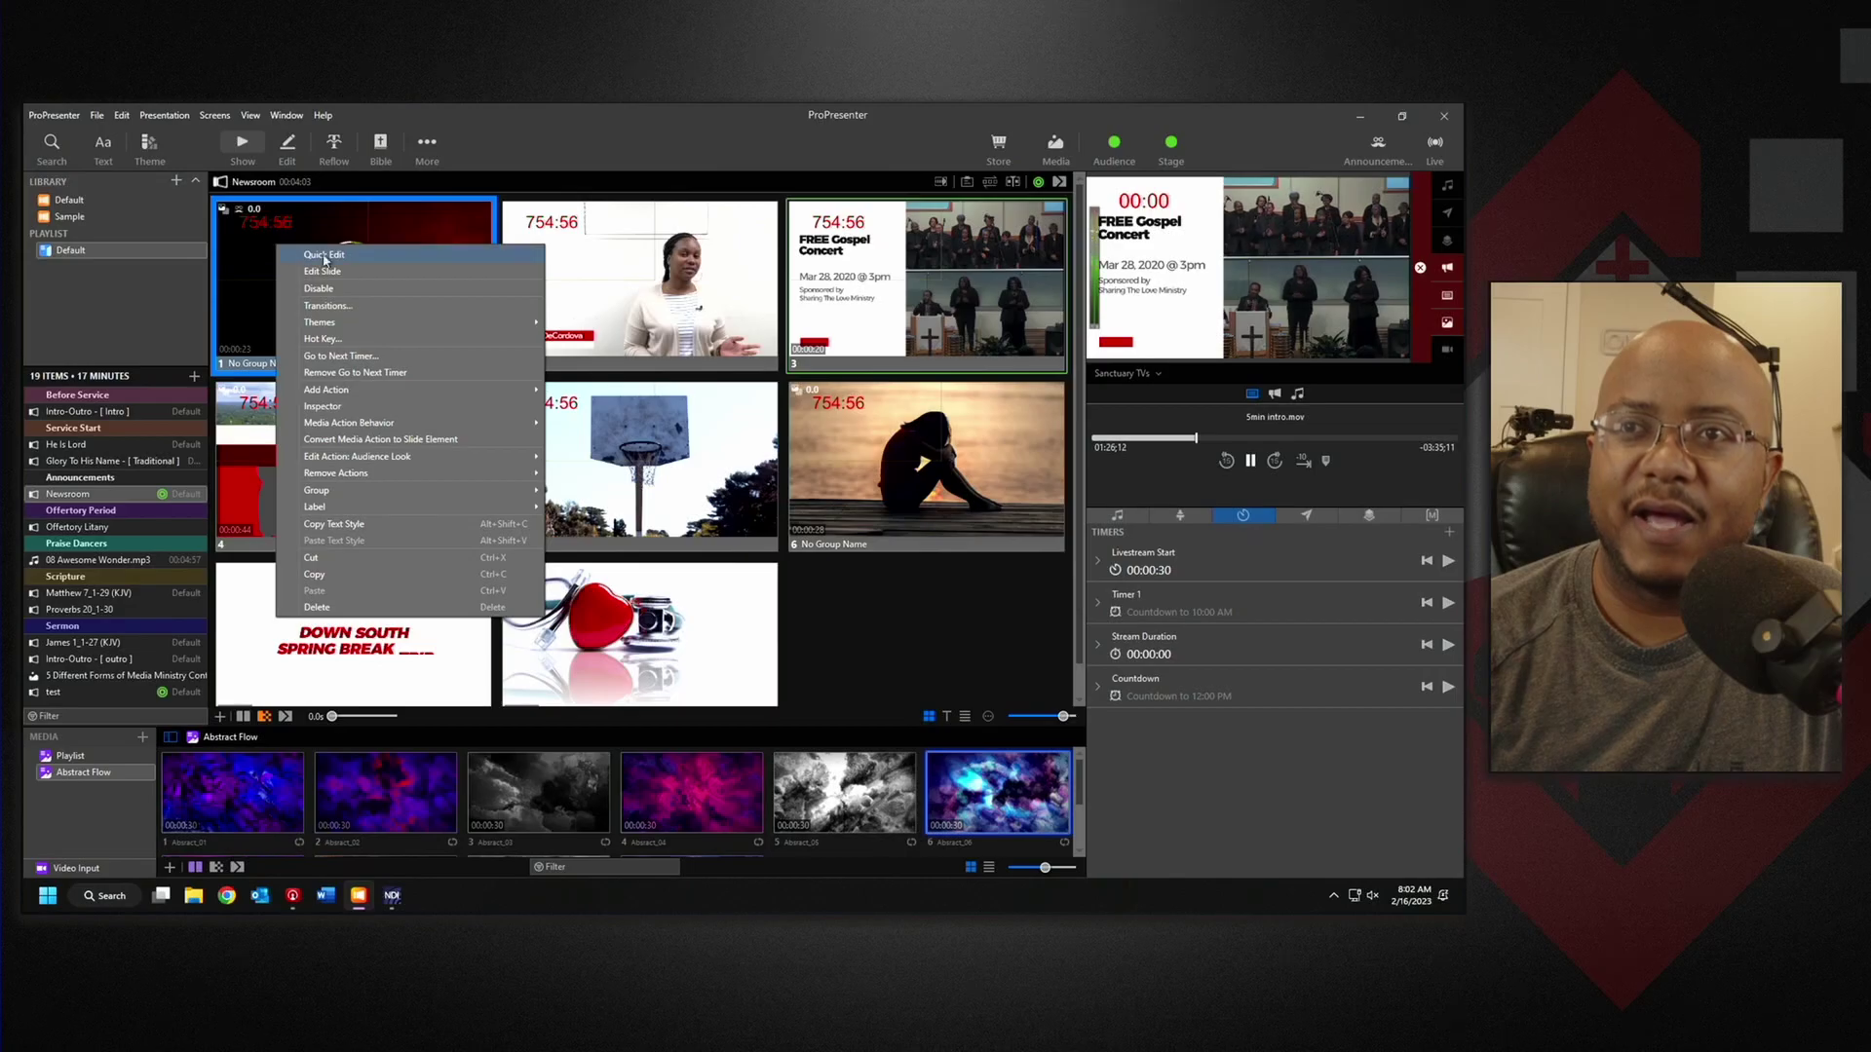
pyautogui.moveTo(517, 388)
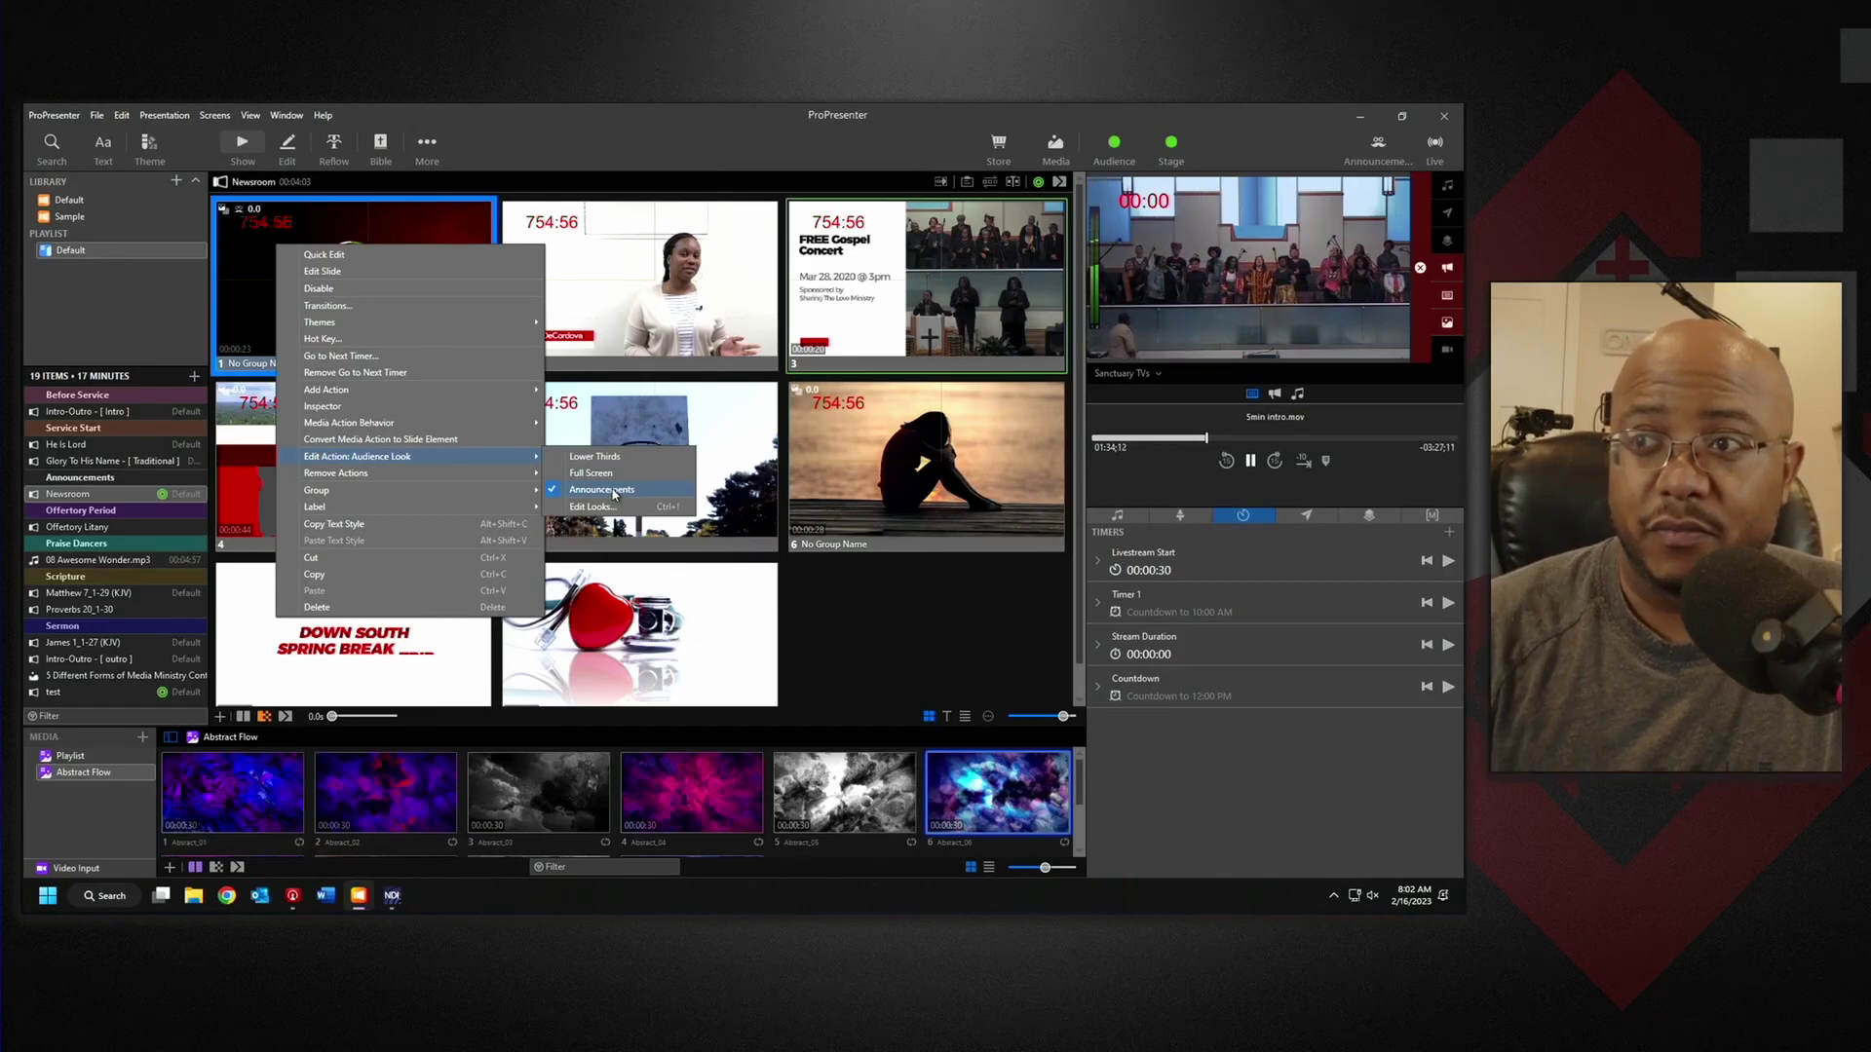
pyautogui.click(895, 602)
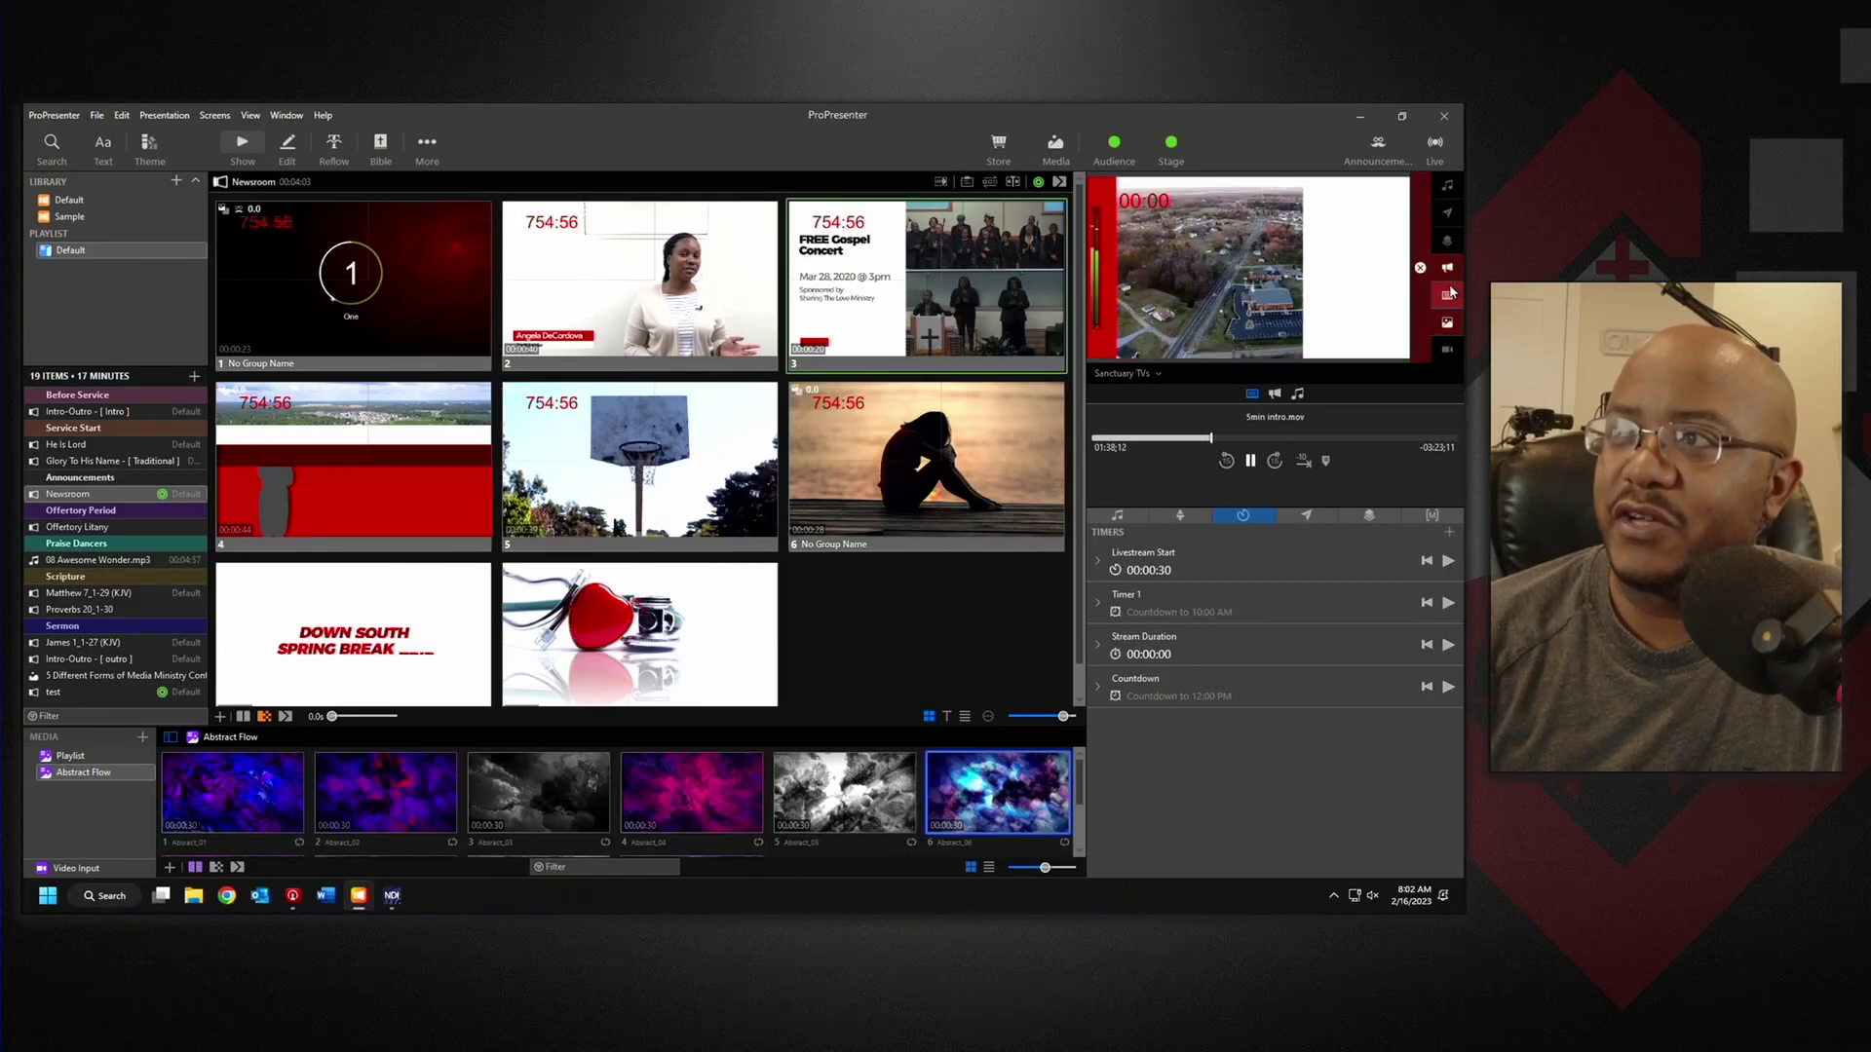
# - Clear all live output layers and trigger the Welcome slide of the Intro-Outro playlist item
pyautogui.click(1420, 267)
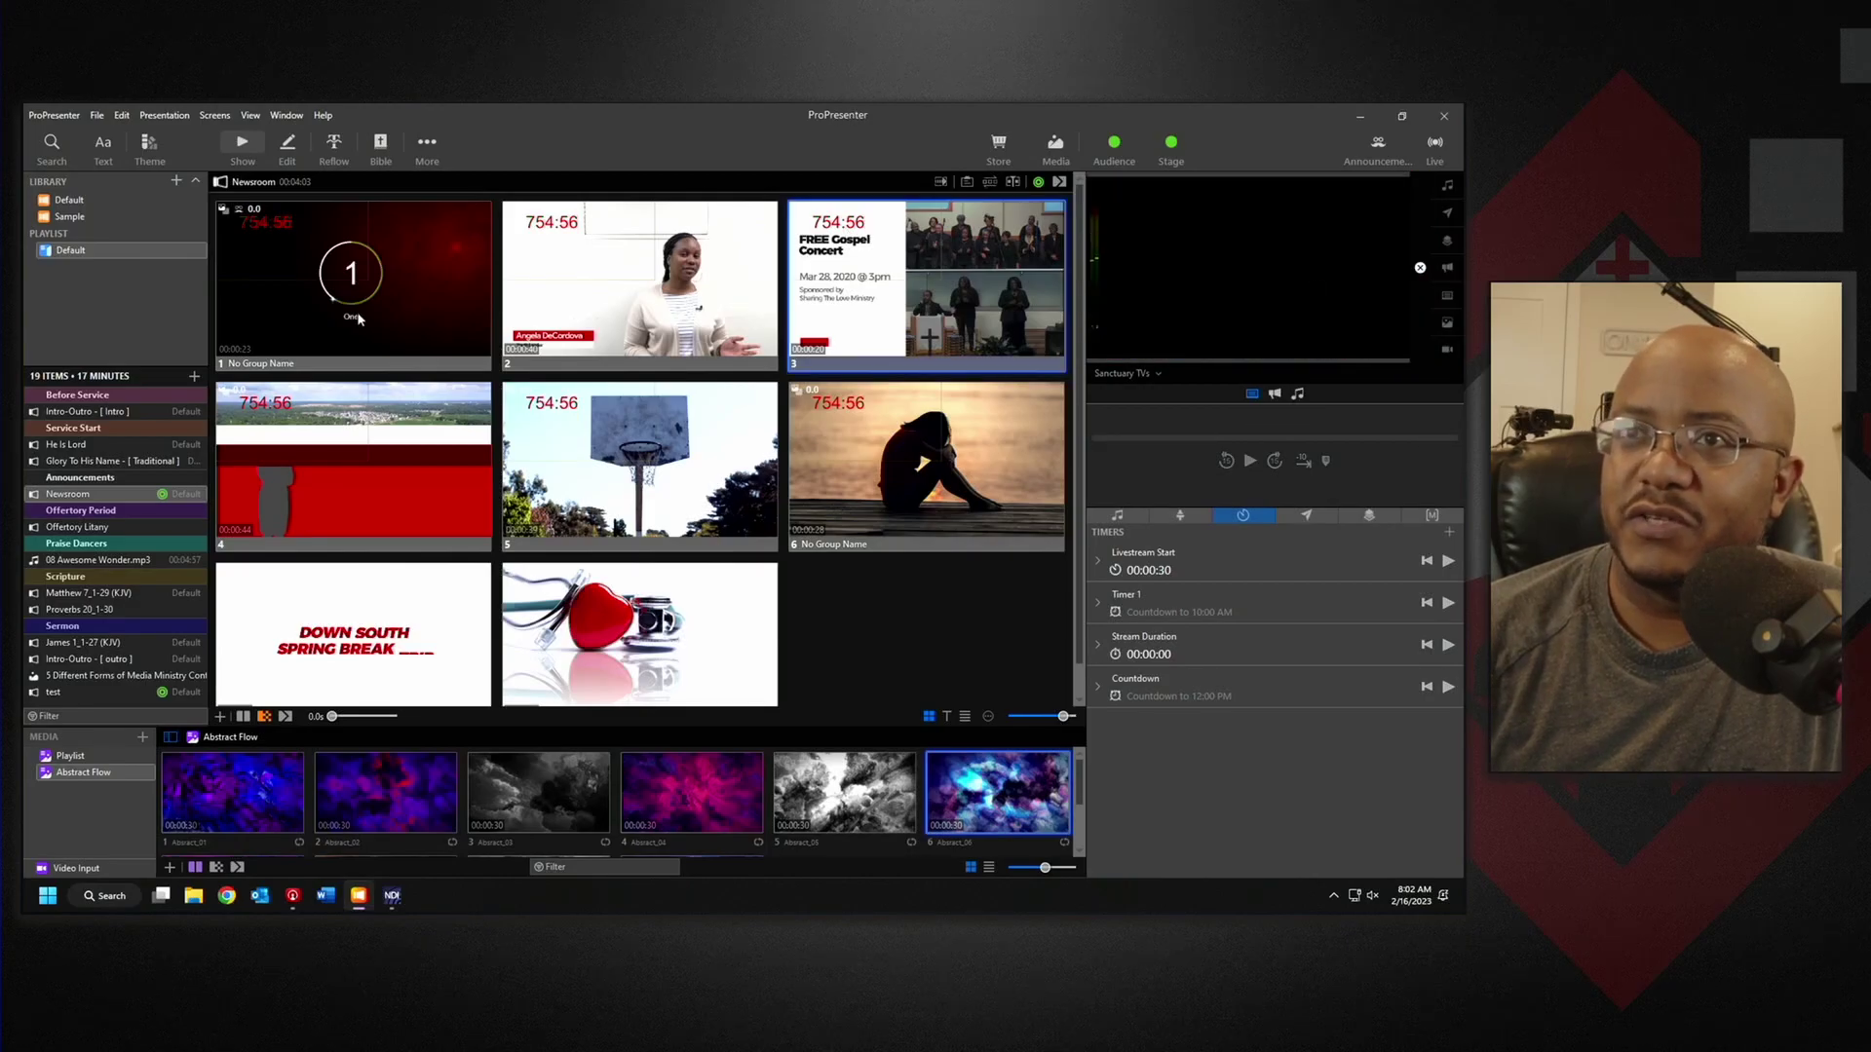
pyautogui.click(103, 414)
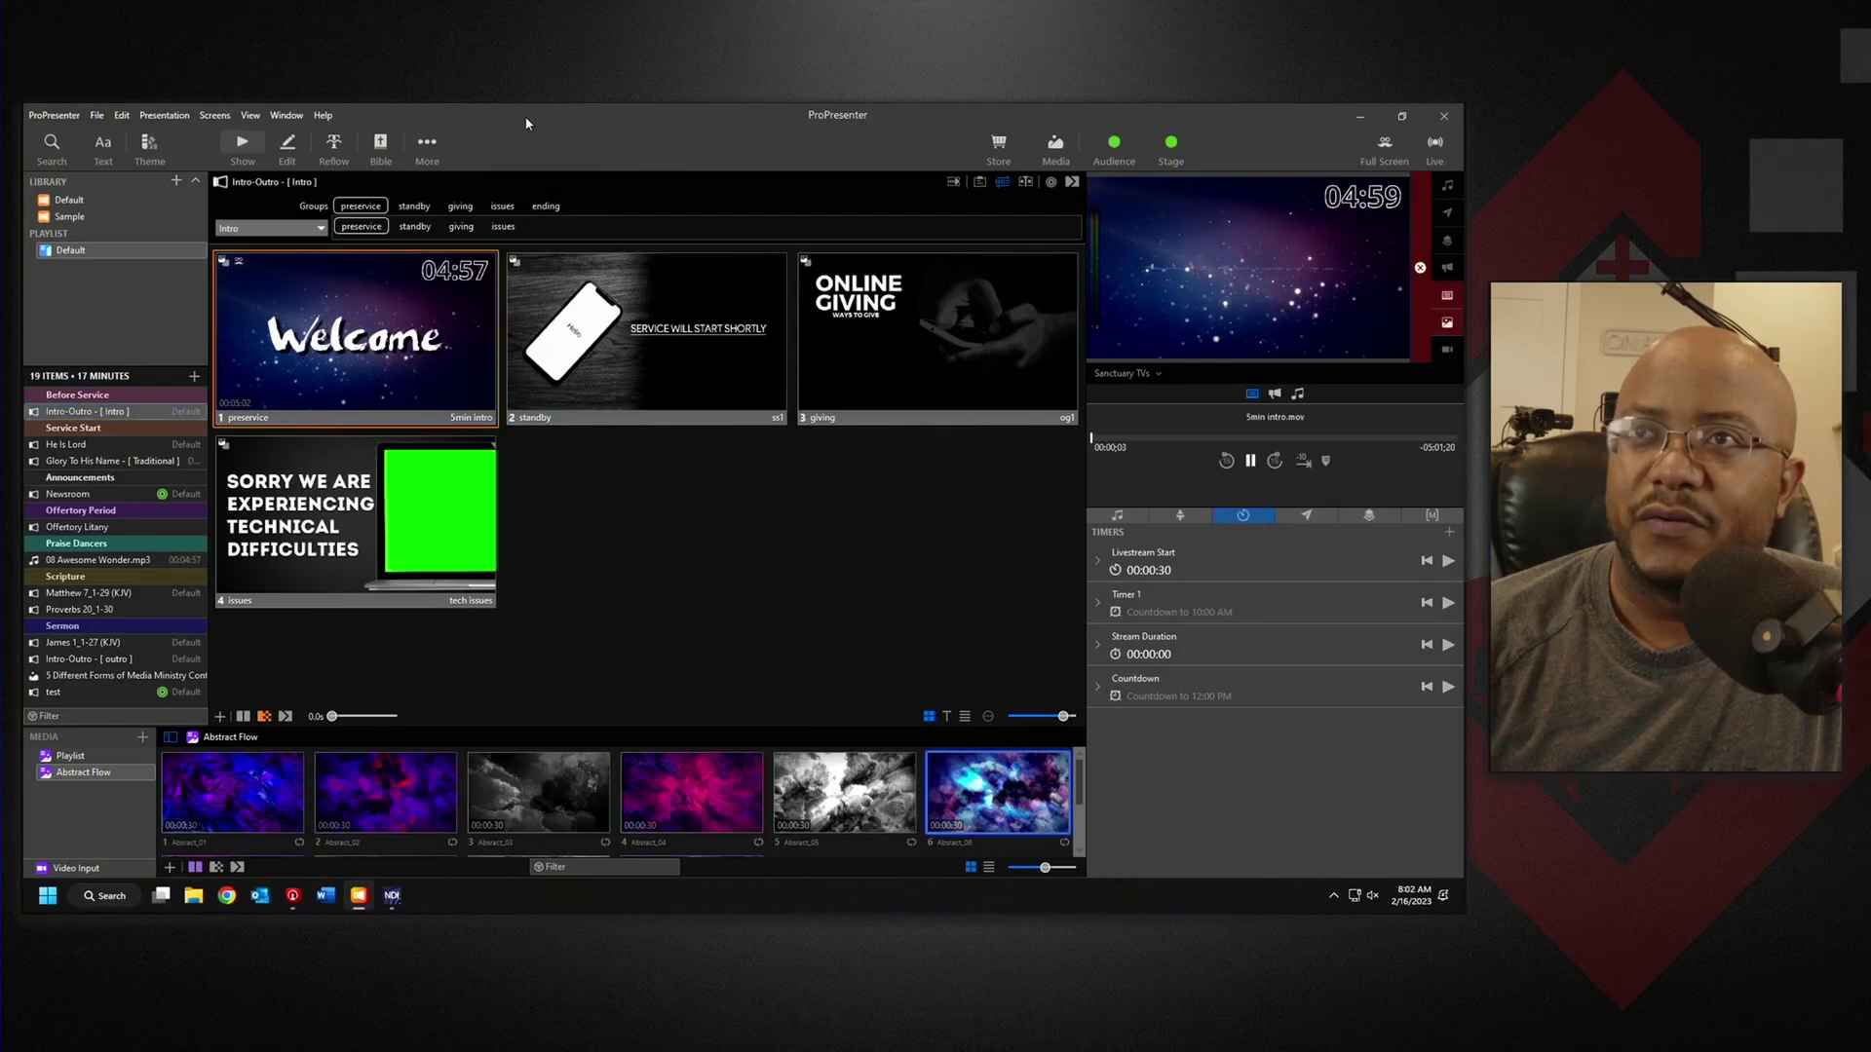
# - Move the presentation window below the two NDI monitors and trigger the first slide of the Newsroom item
pyautogui.moveTo(534, 117); pyautogui.dragTo(564, 591)
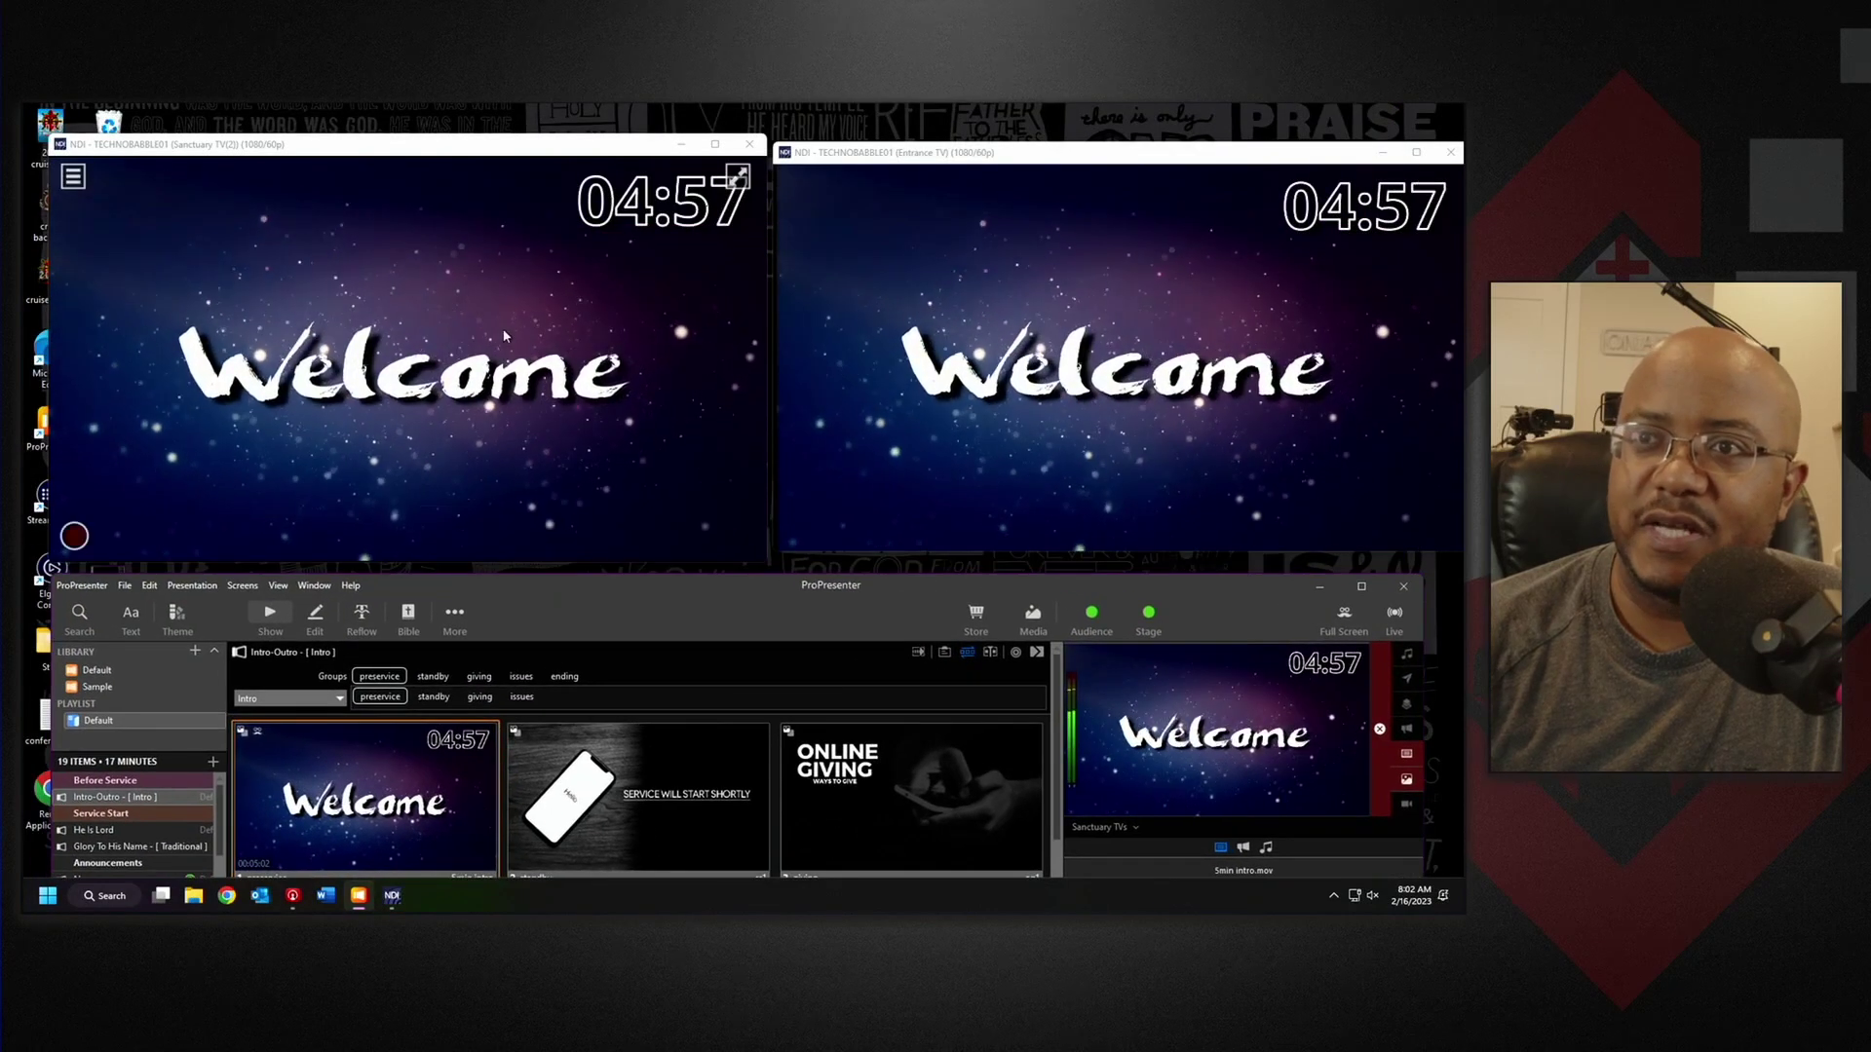
pyautogui.moveTo(706, 589); pyautogui.dragTo(709, 559)
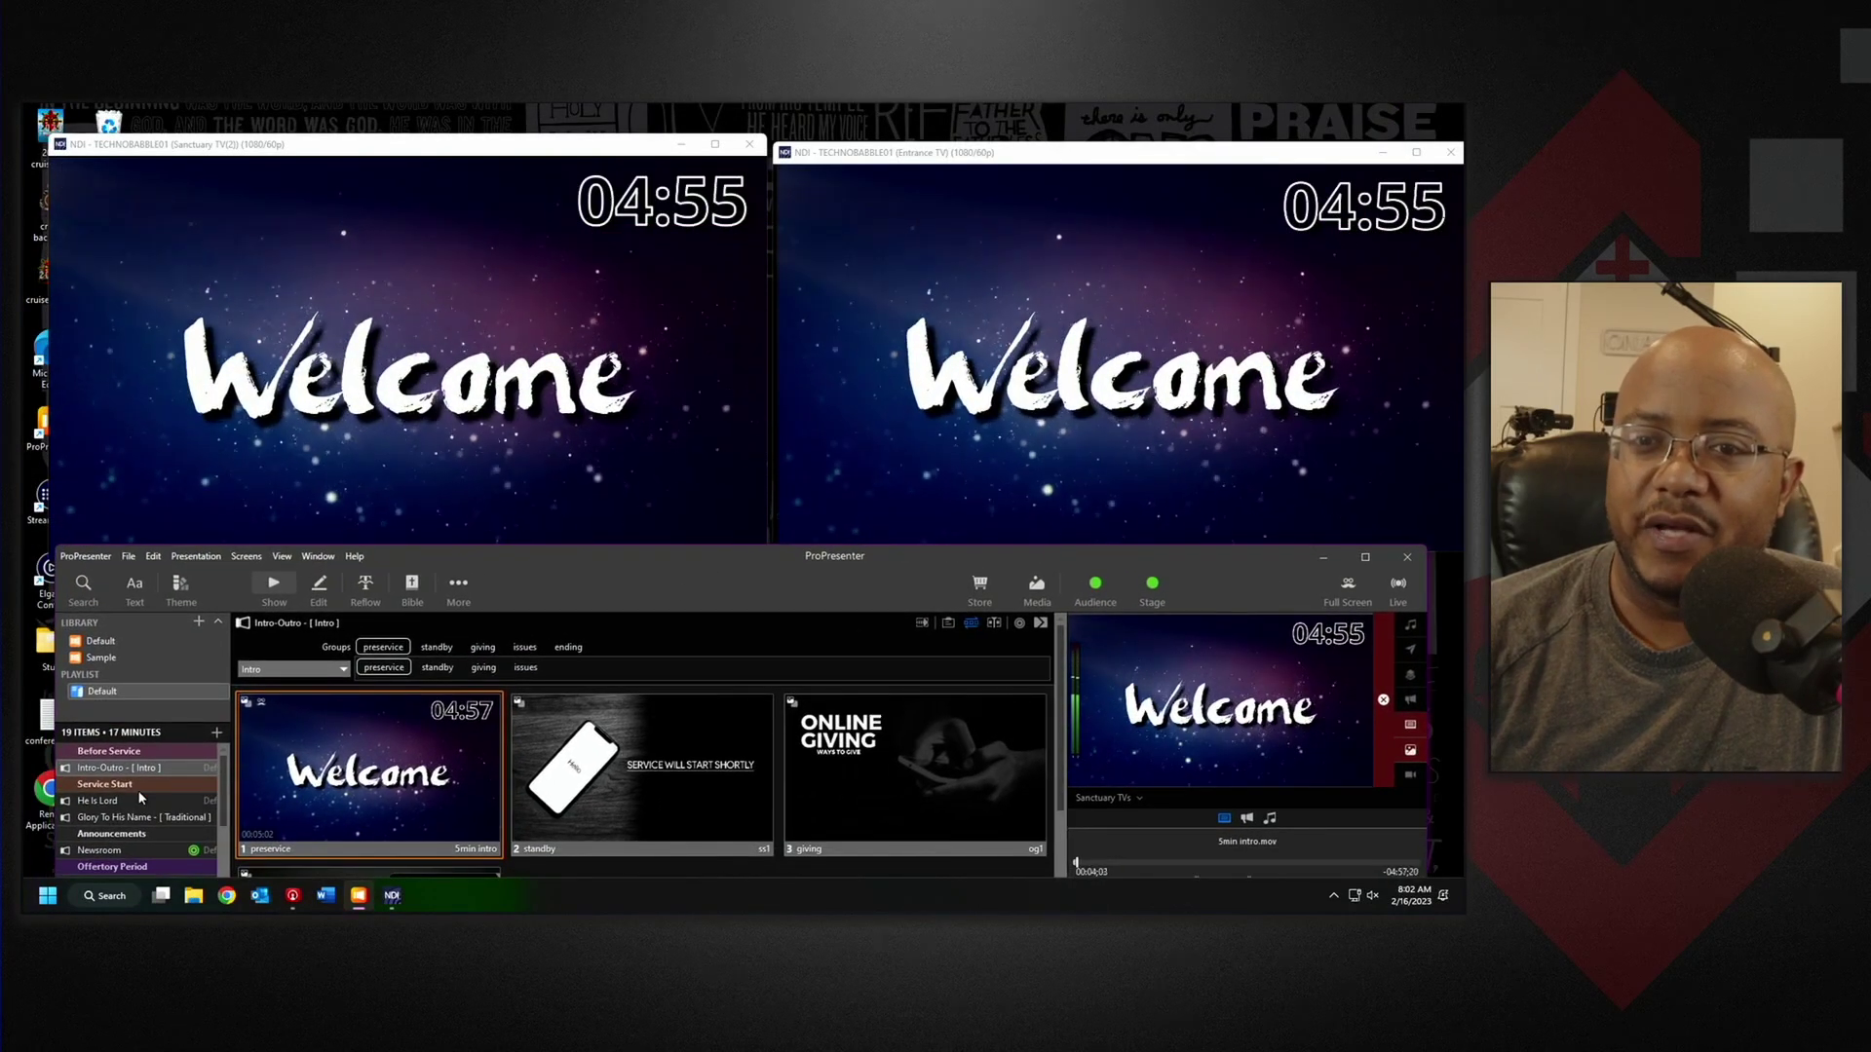
pyautogui.click(100, 850)
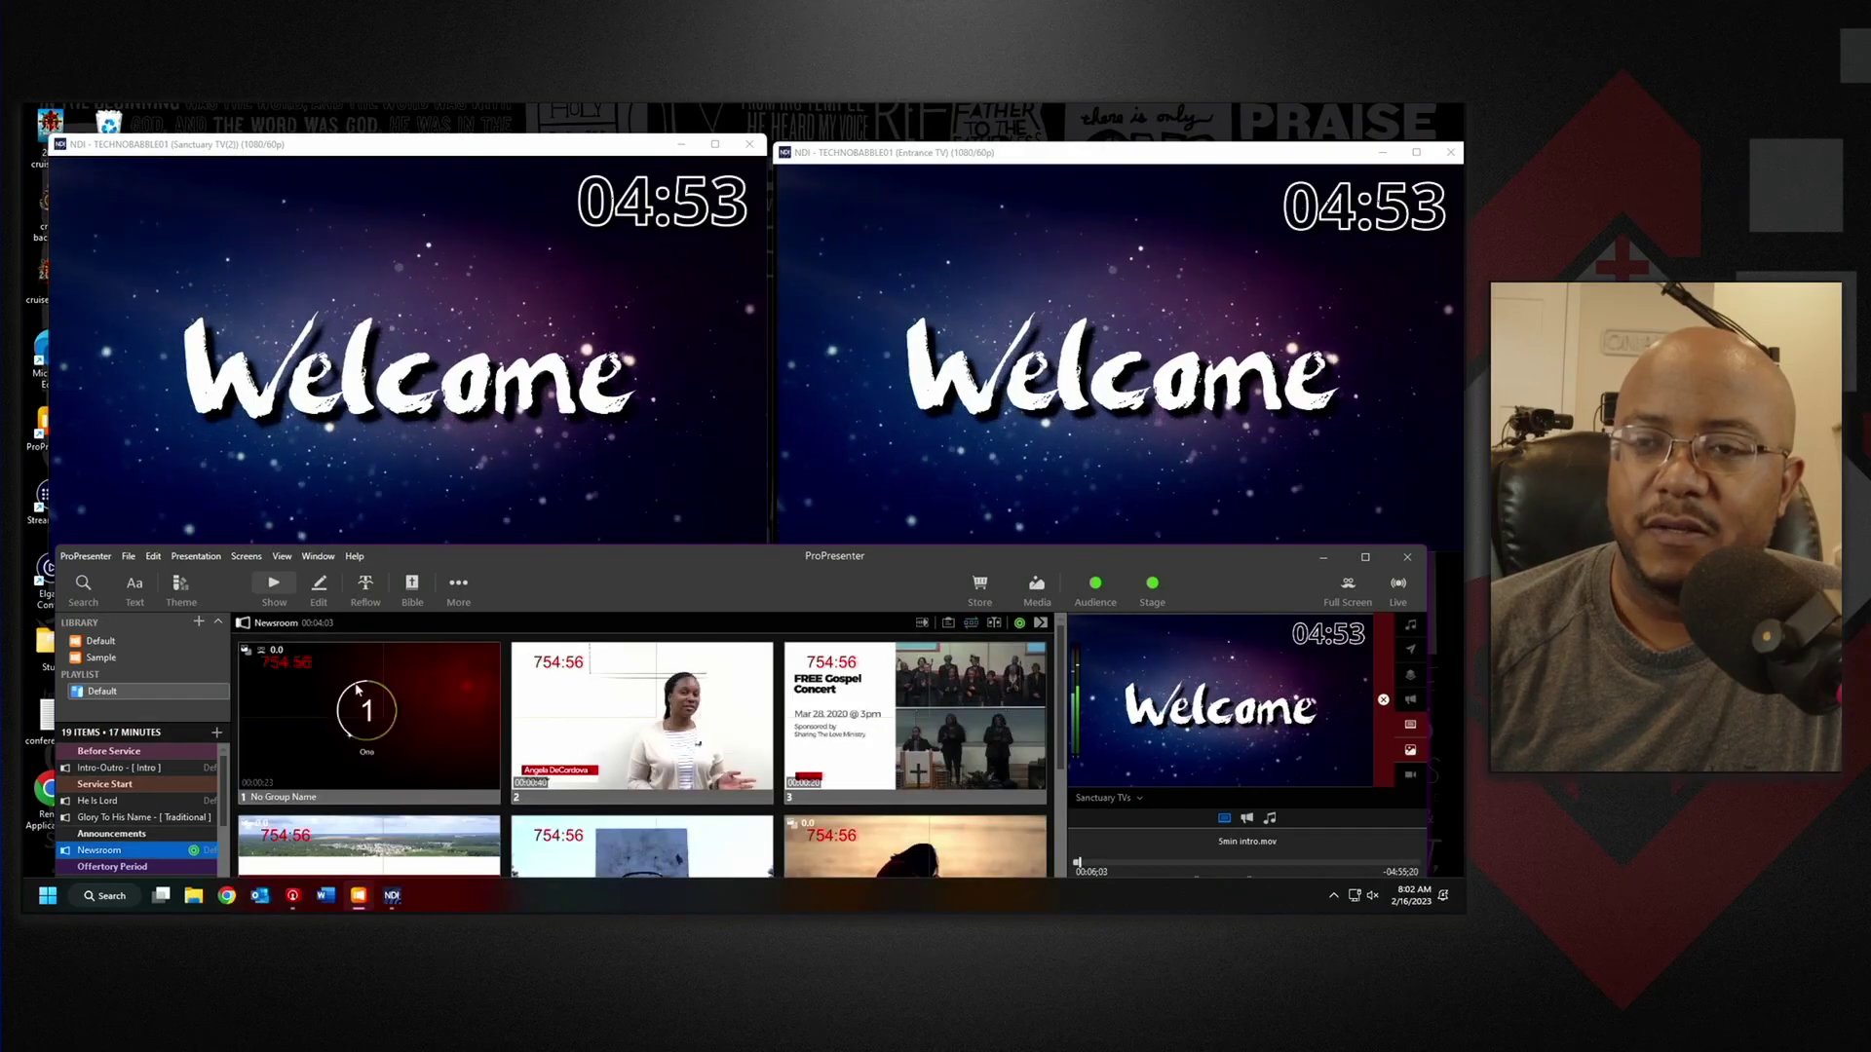
pyautogui.click(304, 702)
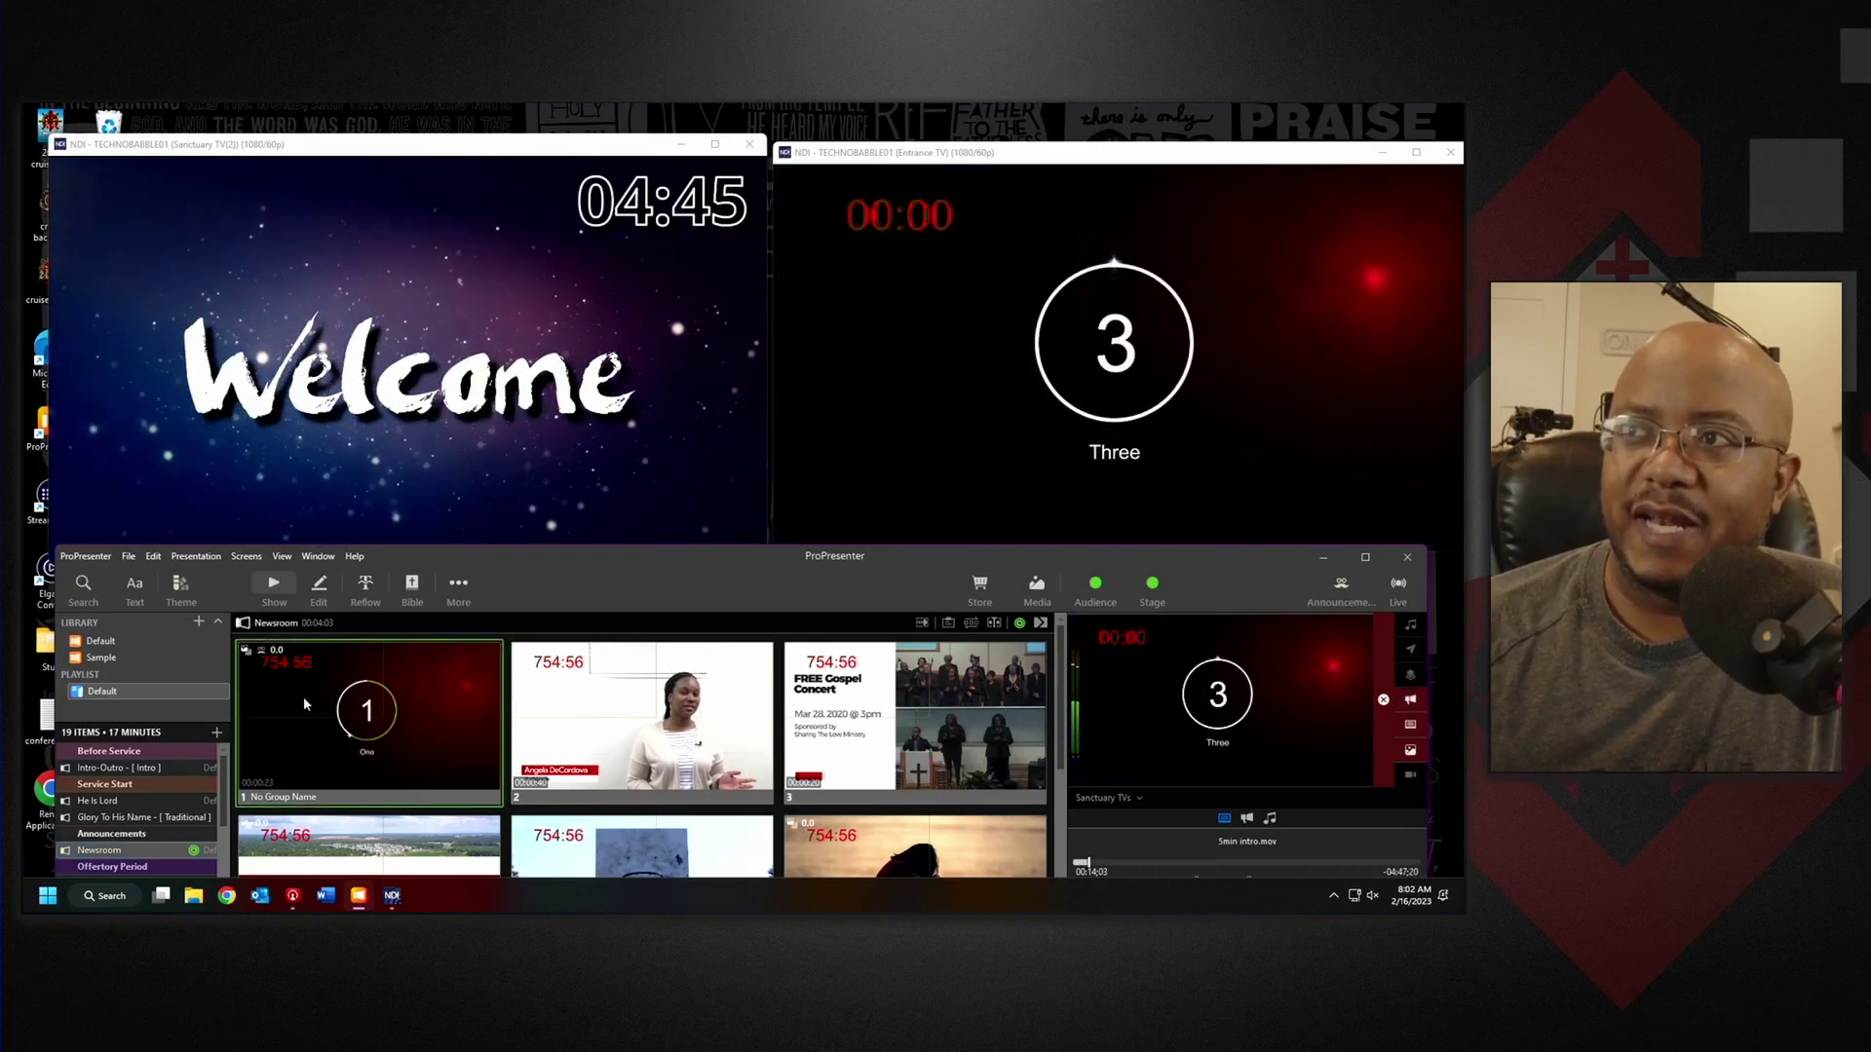